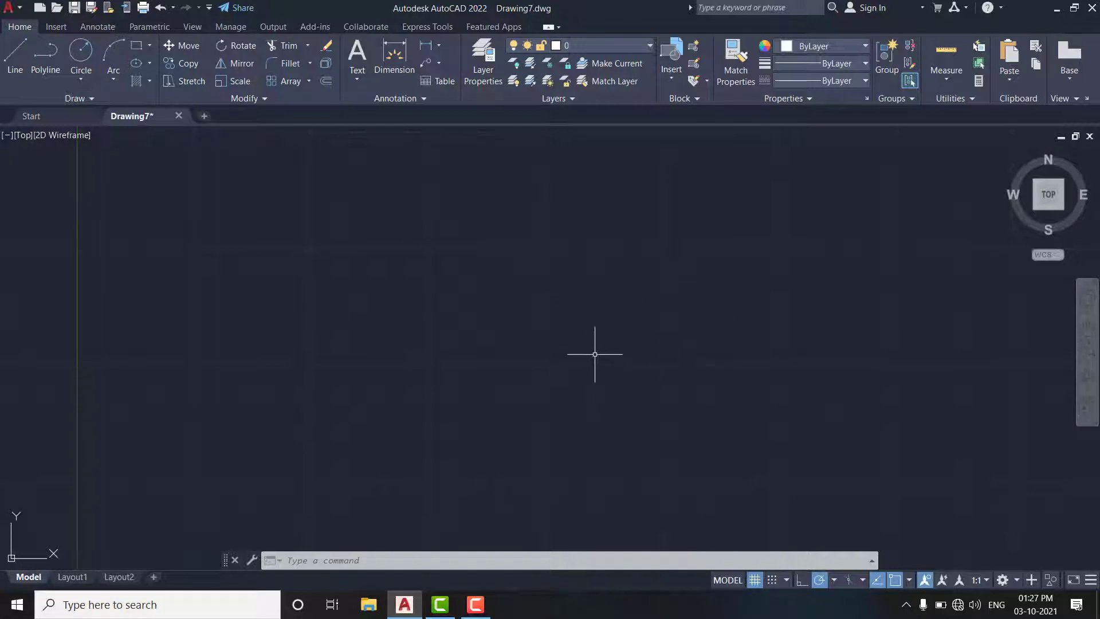
Use UN to set Architectural length units, 0'-0 1/16" precision and Inches insertion scale.
{"action": "left_click", "coordinate": [638, 355]}
{"action": "left_click", "coordinate": [597, 323]}
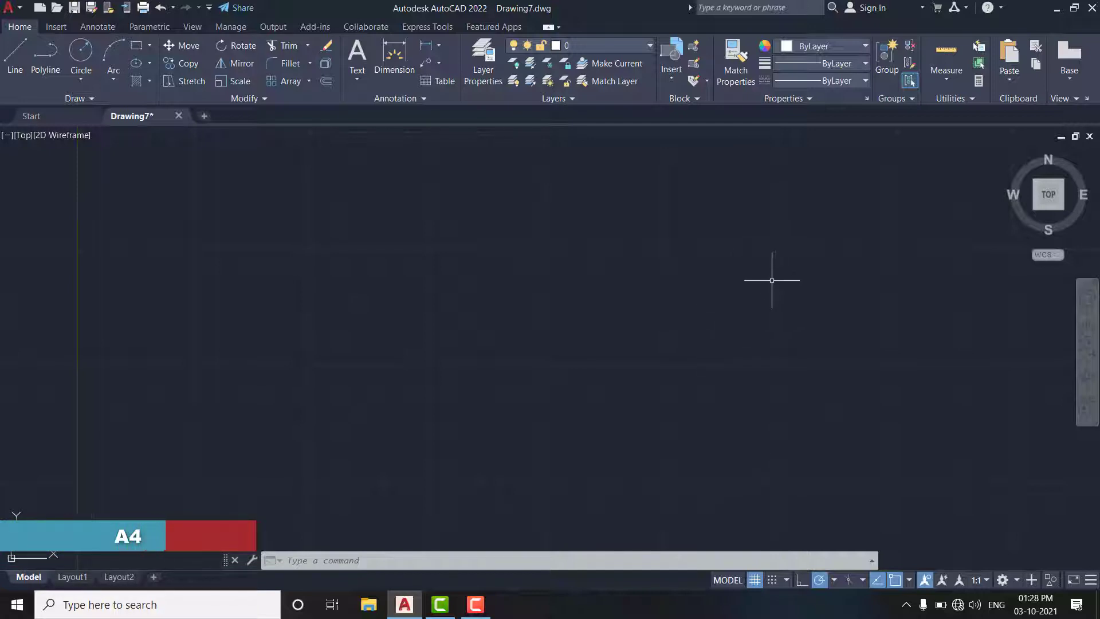
{"action": "left_click", "coordinate": [648, 255]}
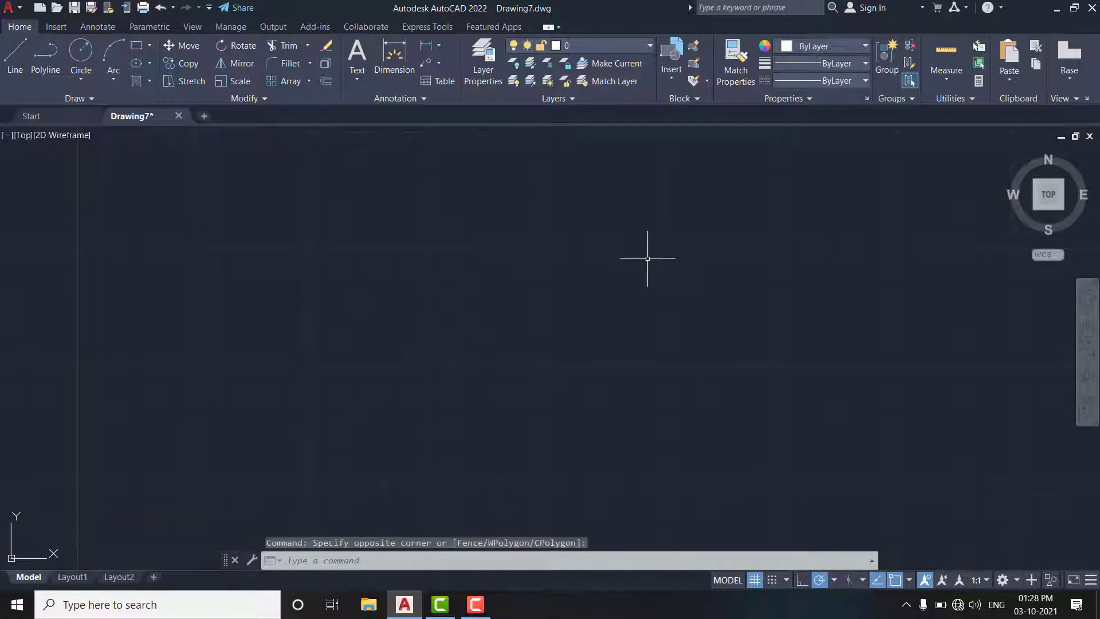
{"action": "type", "text": "UN"}
{"action": "key", "text": "Return"}
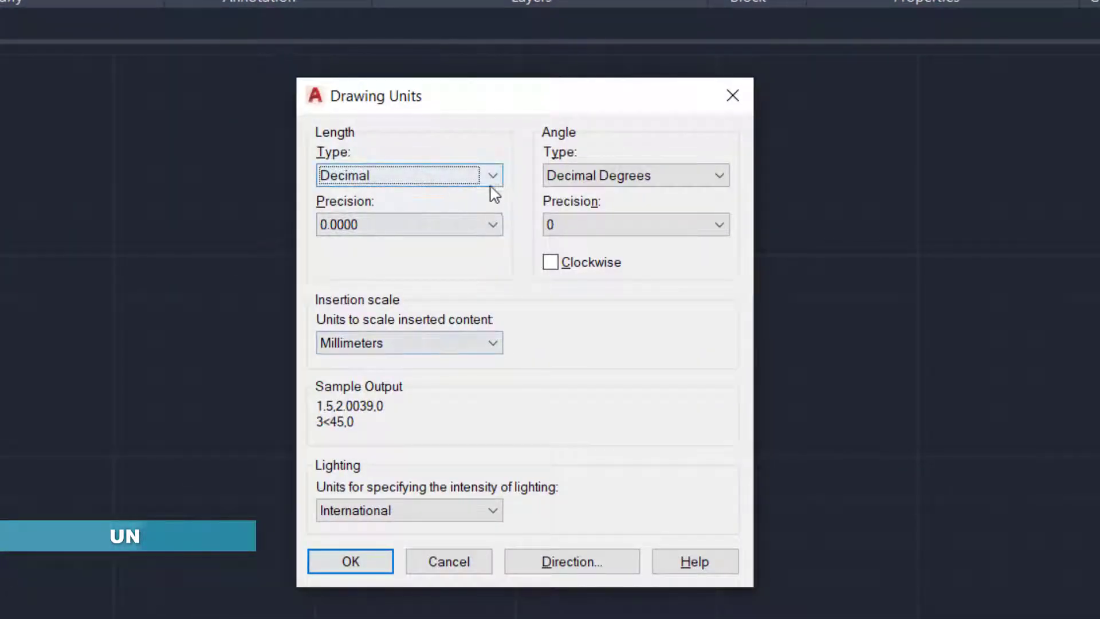
{"action": "left_click", "coordinate": [491, 180]}
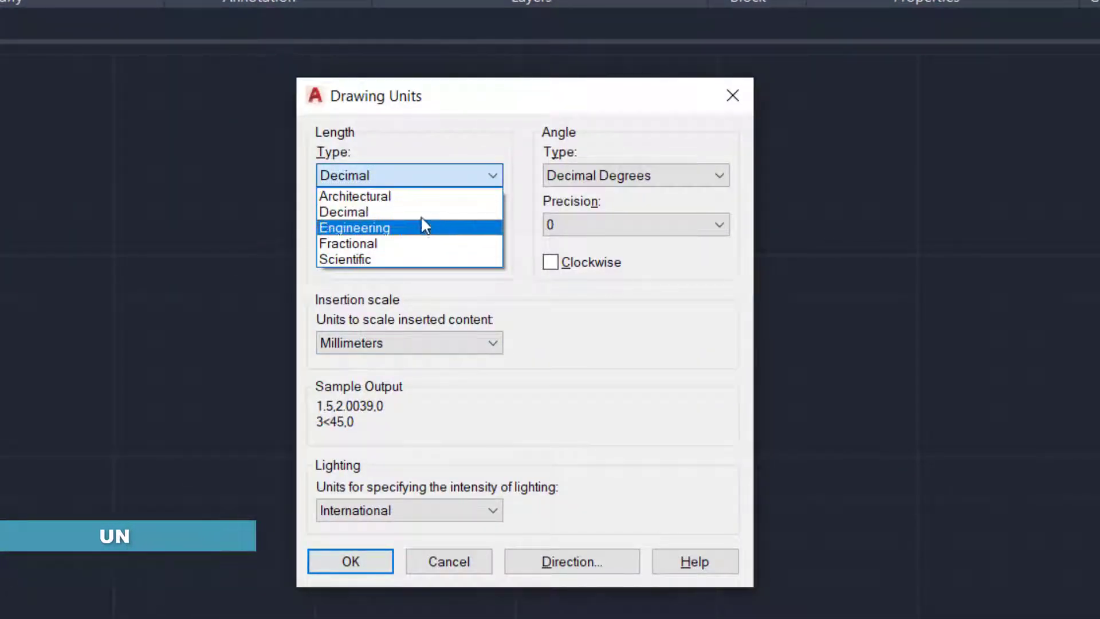
{"action": "left_click", "coordinate": [426, 197]}
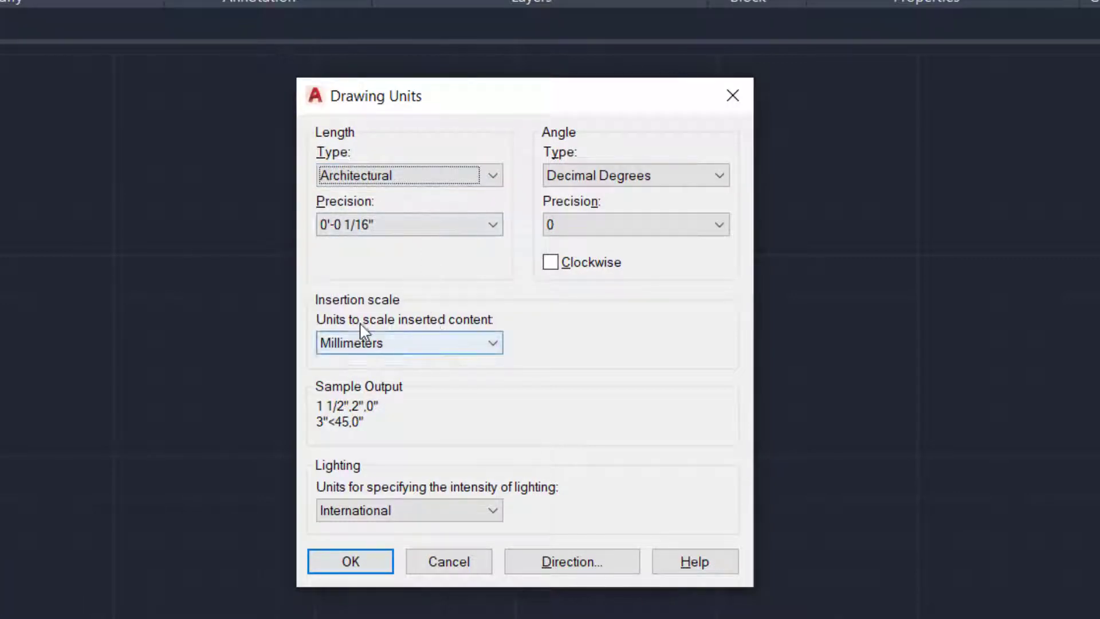
{"action": "left_click", "coordinate": [395, 339]}
{"action": "scroll", "coordinate": [405, 375], "scroll_direction": "up", "scroll_amount": 2}
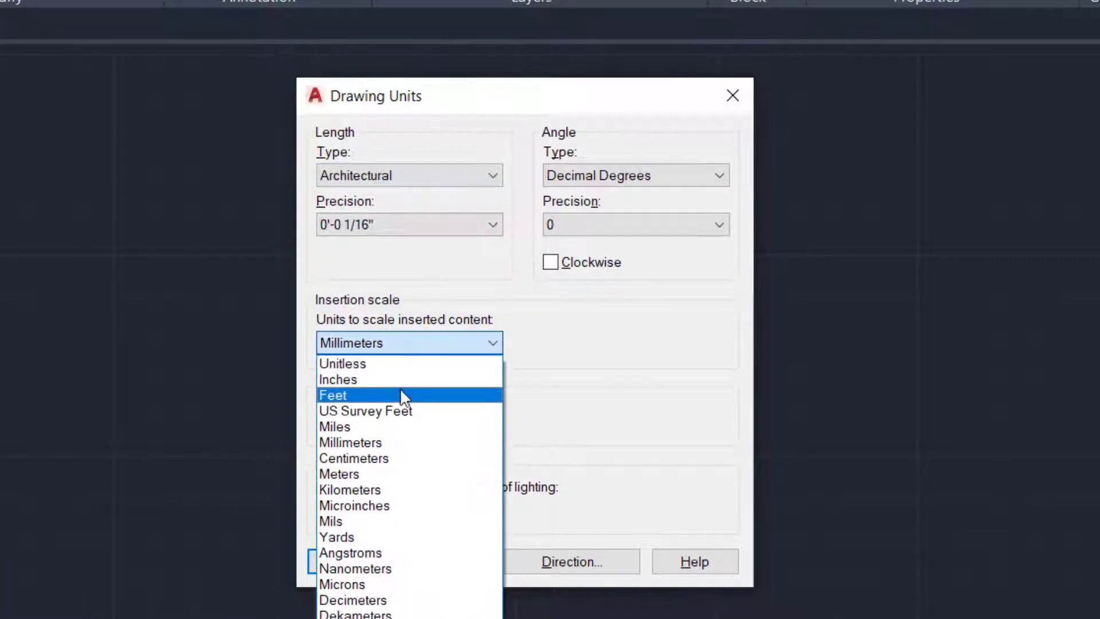
{"action": "left_click", "coordinate": [408, 381]}
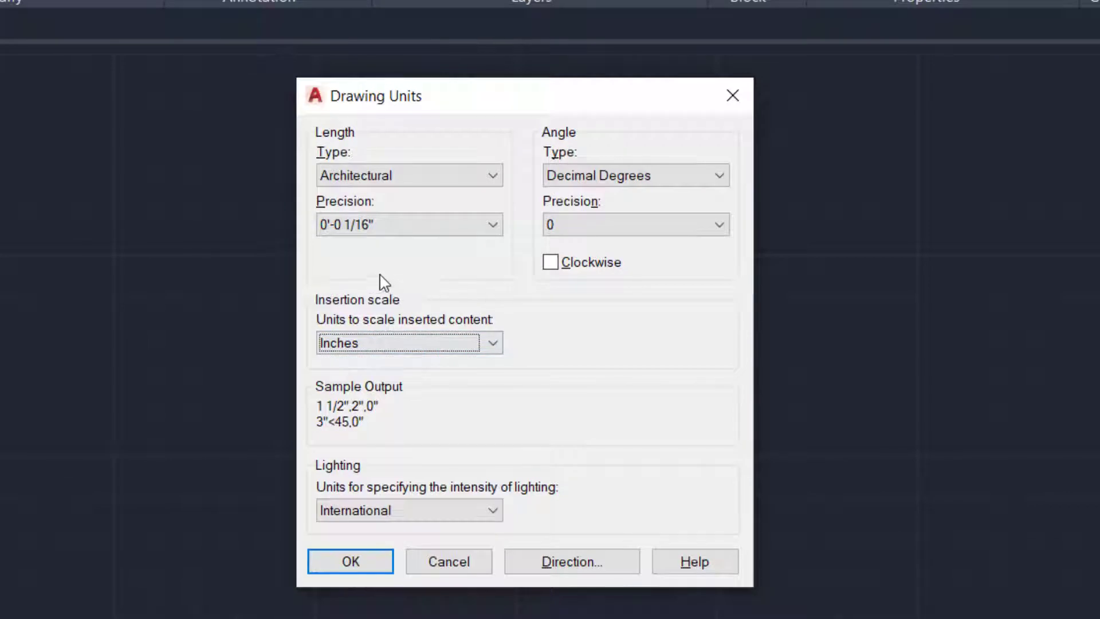
{"action": "left_click", "coordinate": [425, 232]}
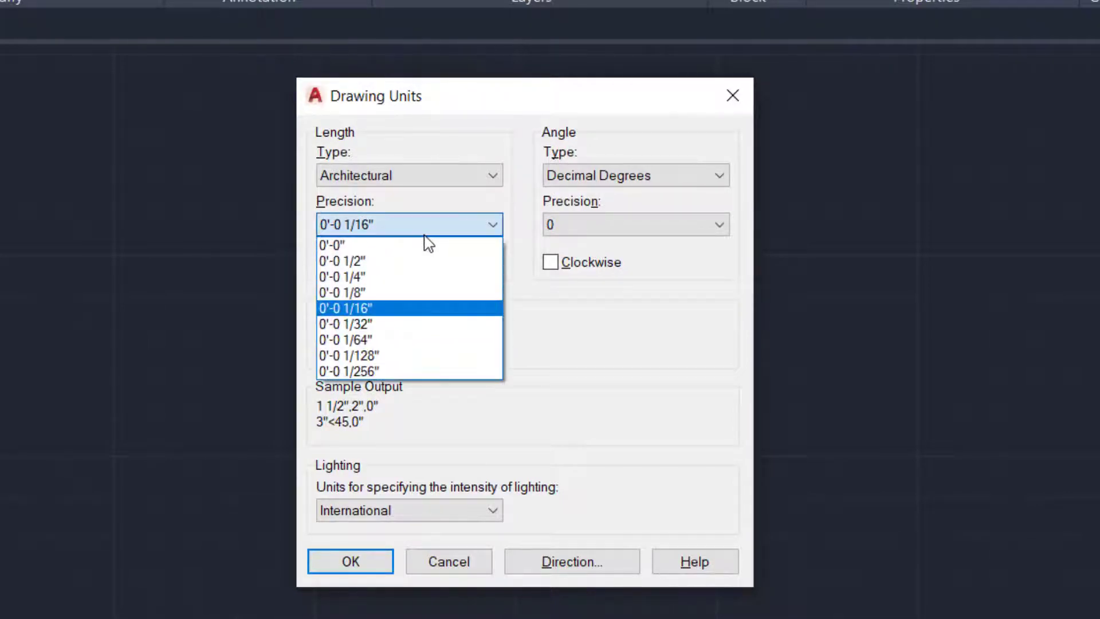
{"action": "left_click", "coordinate": [406, 309]}
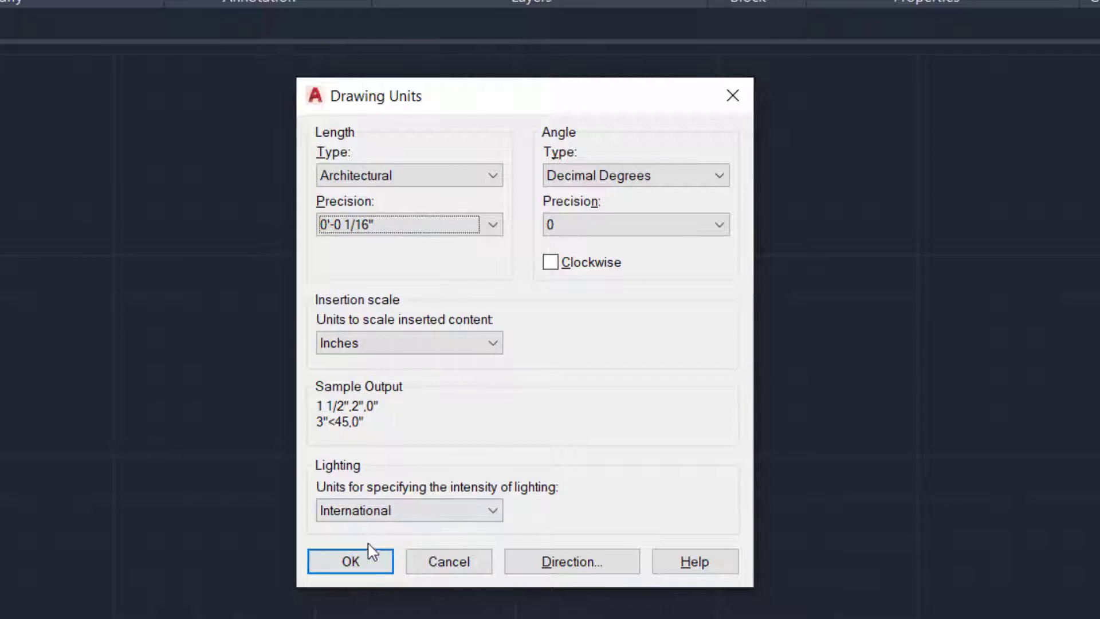
{"action": "left_click", "coordinate": [367, 562]}
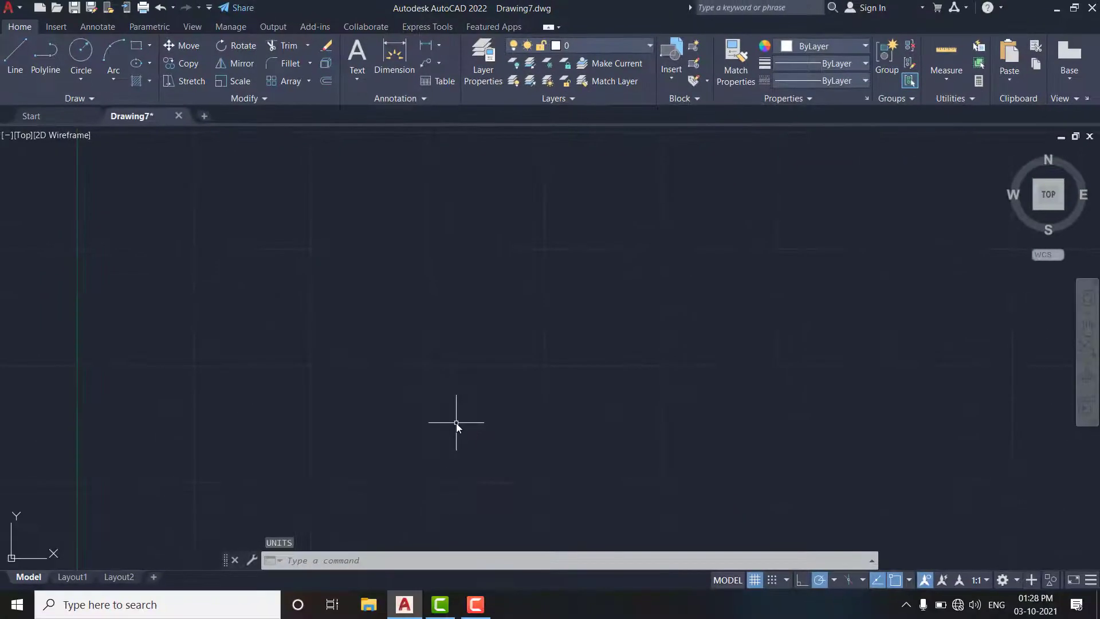
Draw an 11" by 8.5" rectangle from a corner near the origin and zoom to fit it.
{"action": "left_click", "coordinate": [363, 233]}
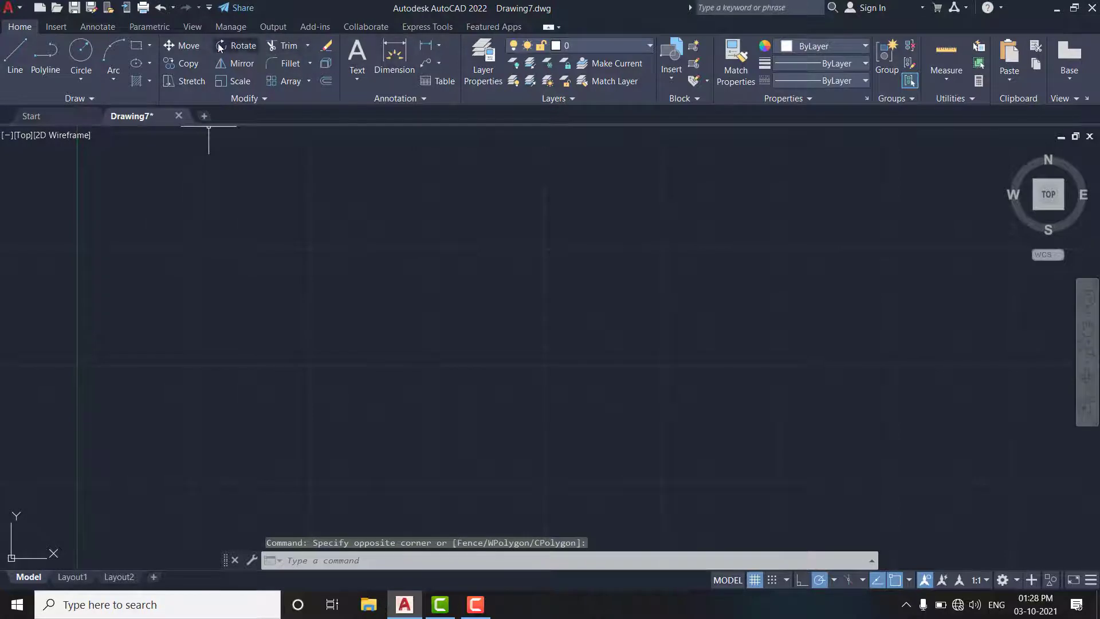
{"action": "left_click", "coordinate": [149, 46]}
{"action": "left_click", "coordinate": [166, 67]}
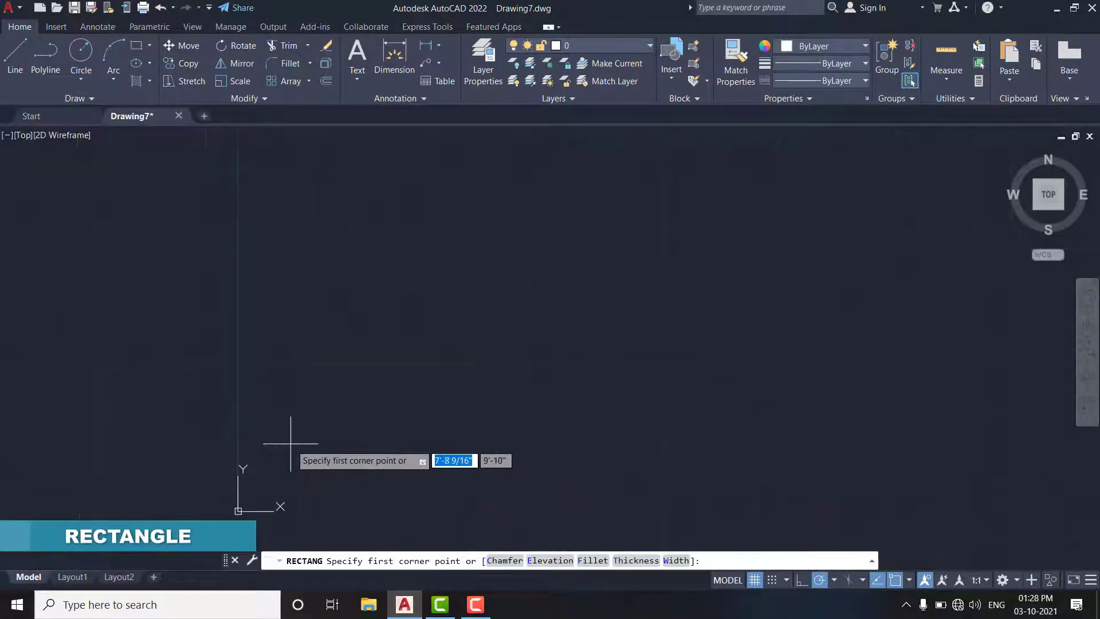
{"action": "scroll", "coordinate": [280, 458], "scroll_direction": "down", "scroll_amount": 3}
{"action": "left_click", "coordinate": [327, 503]}
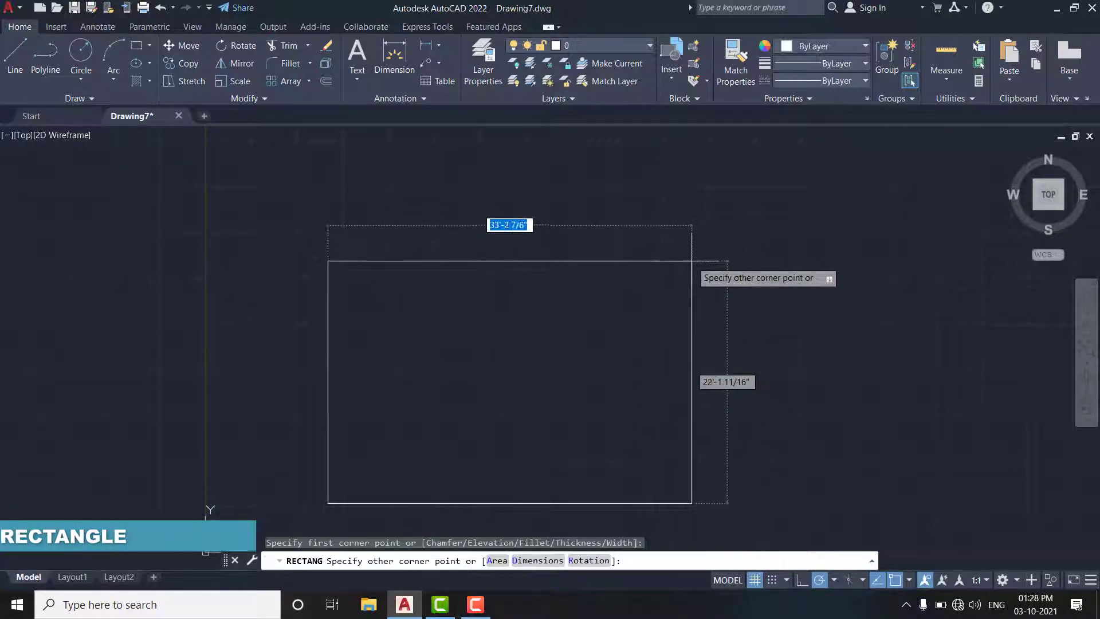
{"action": "type", "text": "@"}
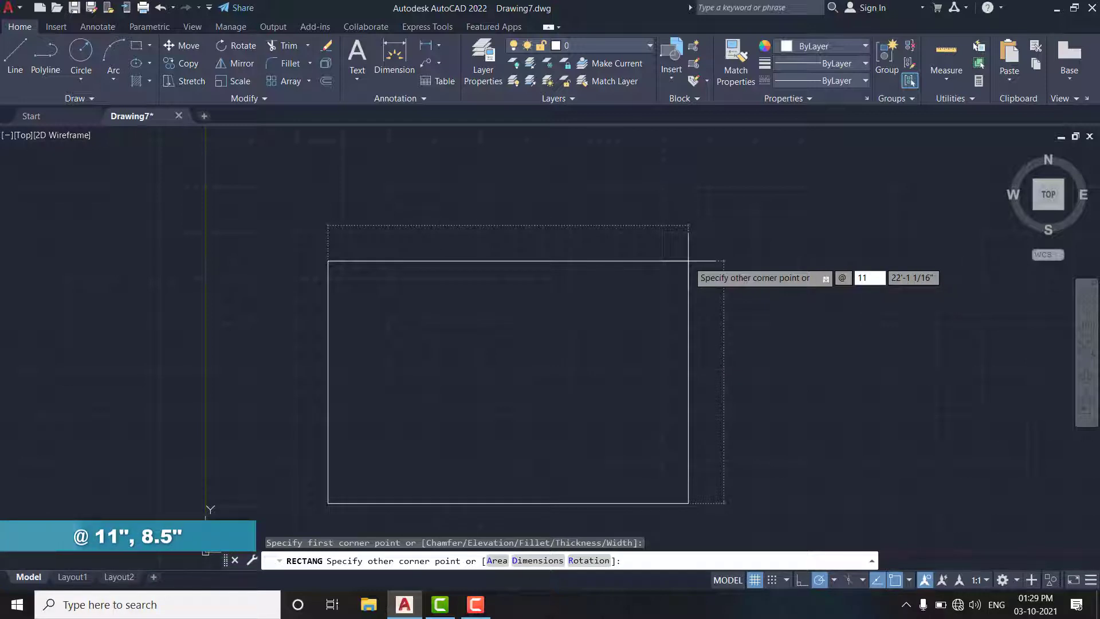
{"action": "type", "text": "11\""}
{"action": "key", "text": "Tab"}
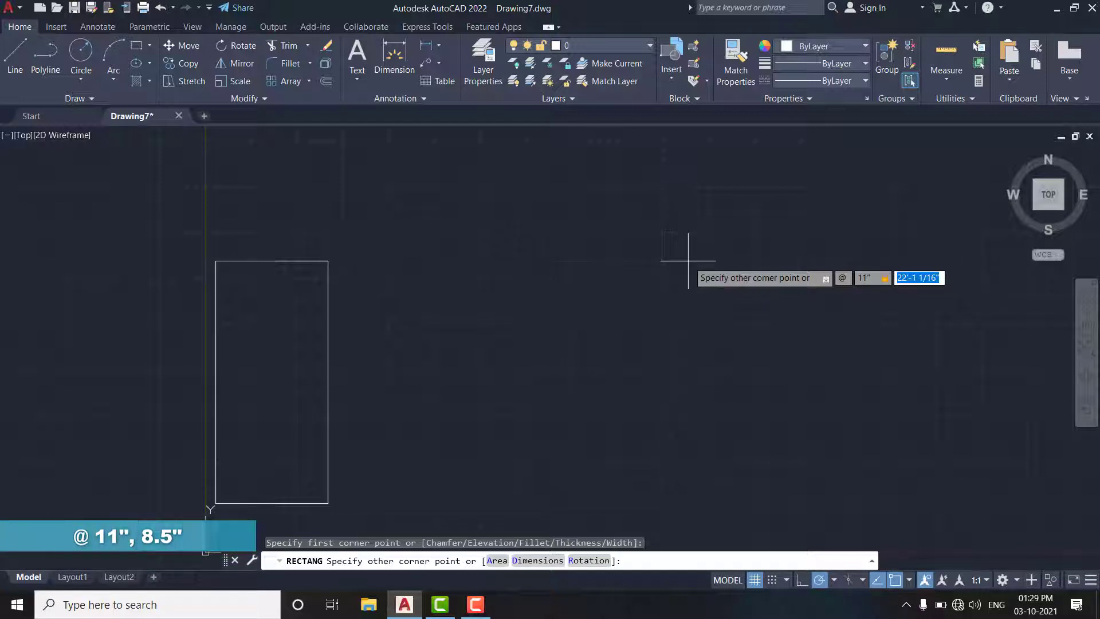
{"action": "key", "text": "Return"}
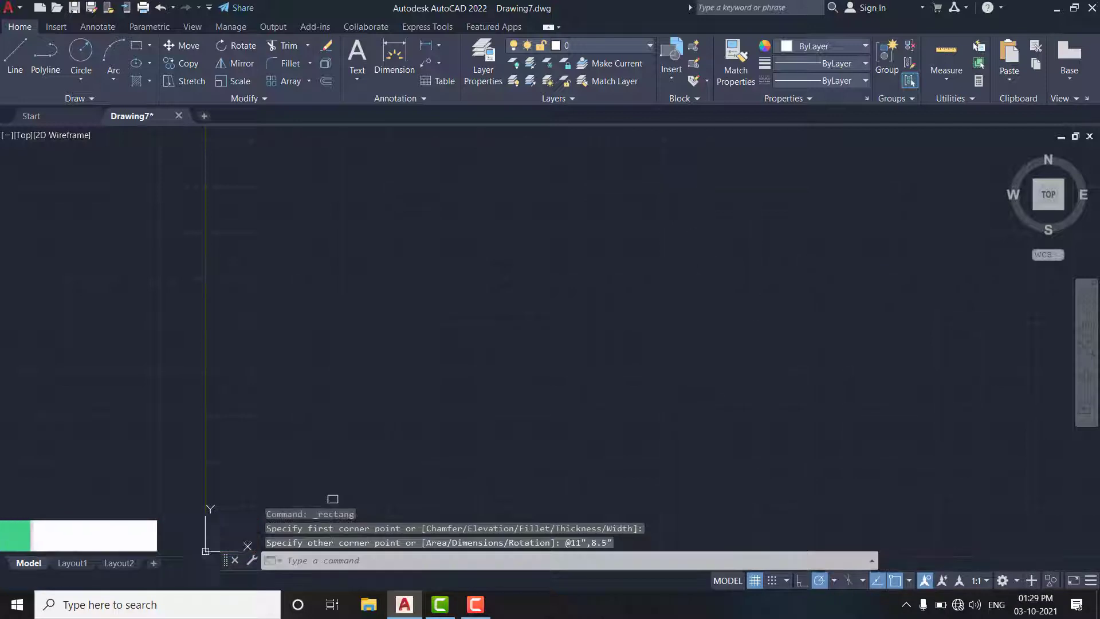
{"action": "middle_click", "coordinate": [618, 299]}
{"action": "middle_click", "coordinate": [619, 299]}
Offset the sheet rectangle 0.1 inch inward to form the inner border.
{"action": "scroll", "coordinate": [498, 312], "scroll_direction": "down", "scroll_amount": 2}
{"action": "left_click", "coordinate": [779, 385]}
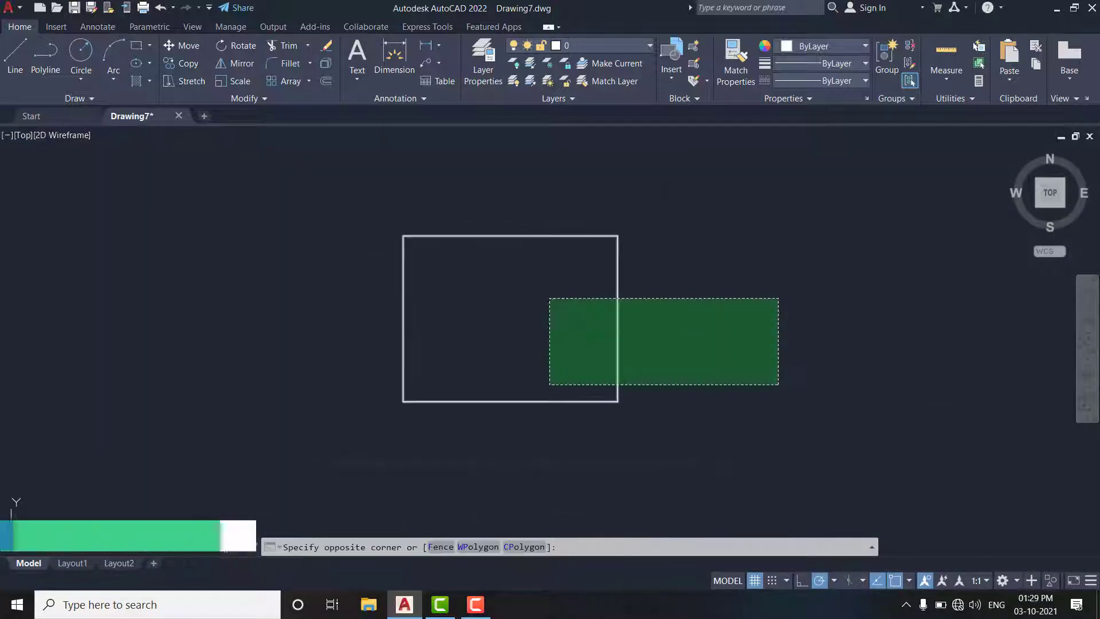
{"action": "left_click", "coordinate": [548, 296]}
{"action": "type", "text": "o"}
{"action": "key", "text": "Return"}
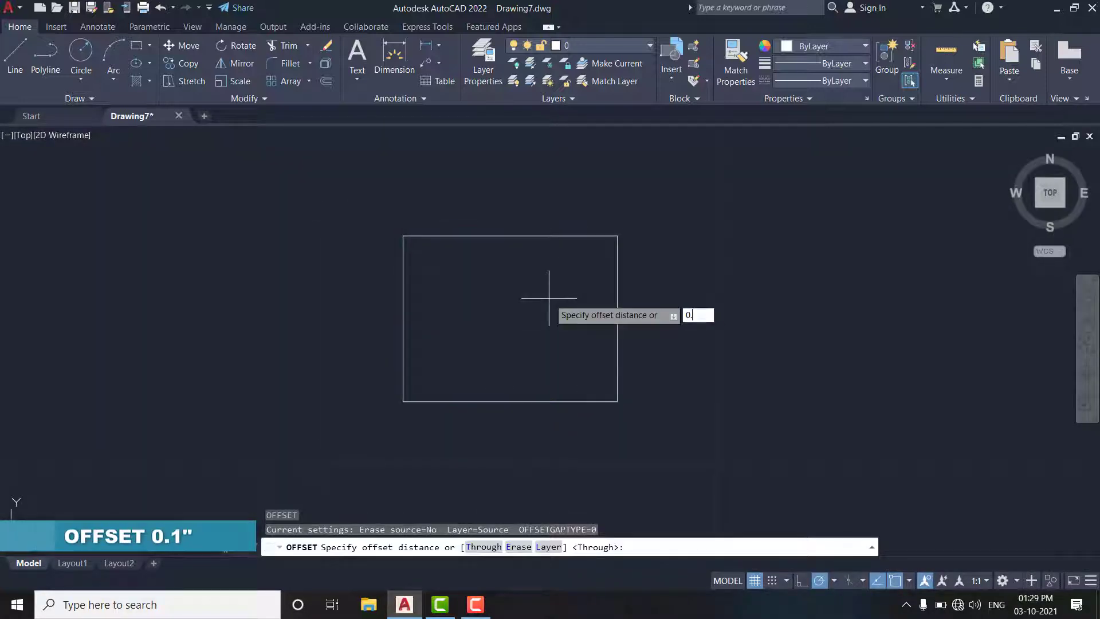
{"action": "type", "text": "0.1"}
{"action": "key", "text": "Return"}
{"action": "left_click", "coordinate": [547, 236]}
{"action": "scroll", "coordinate": [607, 248], "scroll_direction": "up", "scroll_amount": 4}
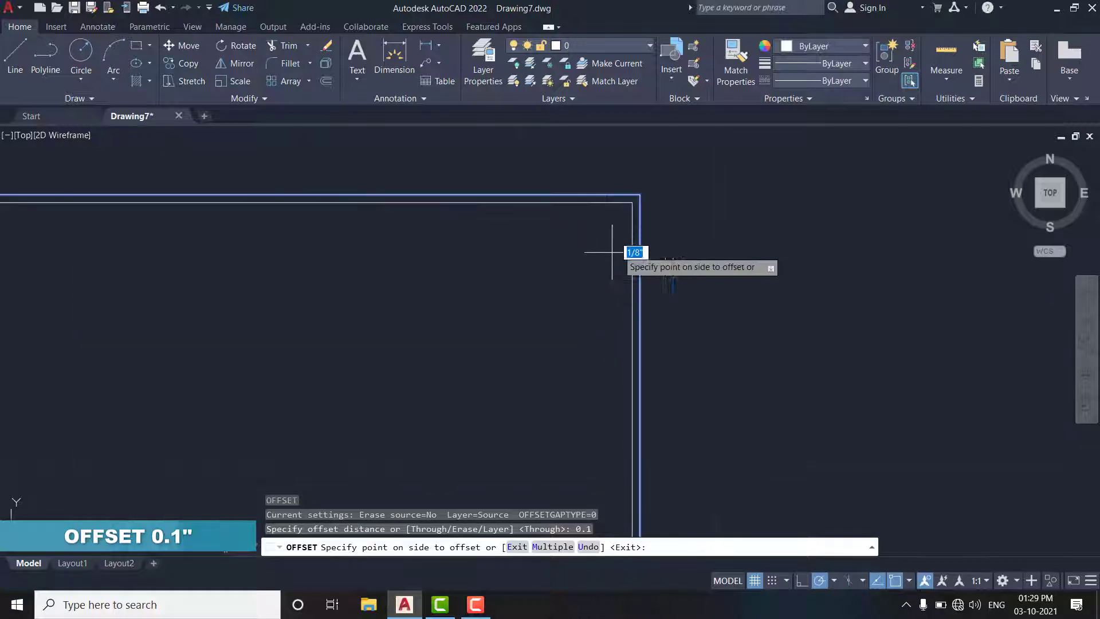
{"action": "left_click", "coordinate": [573, 271]}
{"action": "scroll", "coordinate": [573, 270], "scroll_direction": "down", "scroll_amount": 4}
{"action": "key", "text": "Escape"}
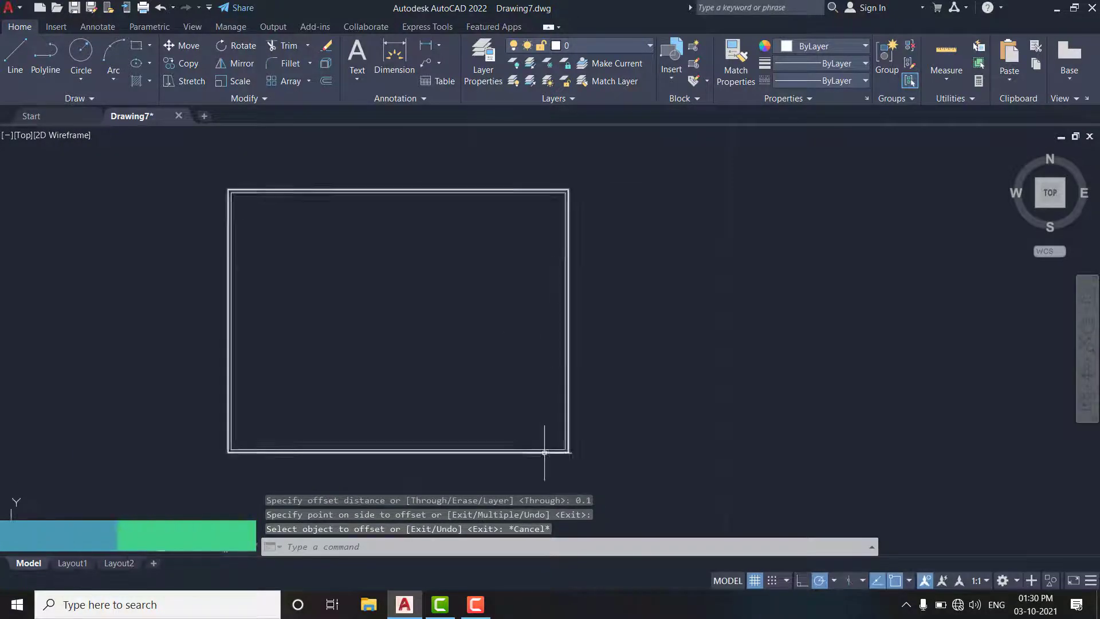
Explode the inner border rectangle into separate lines with X.
{"action": "left_click", "coordinate": [551, 448]}
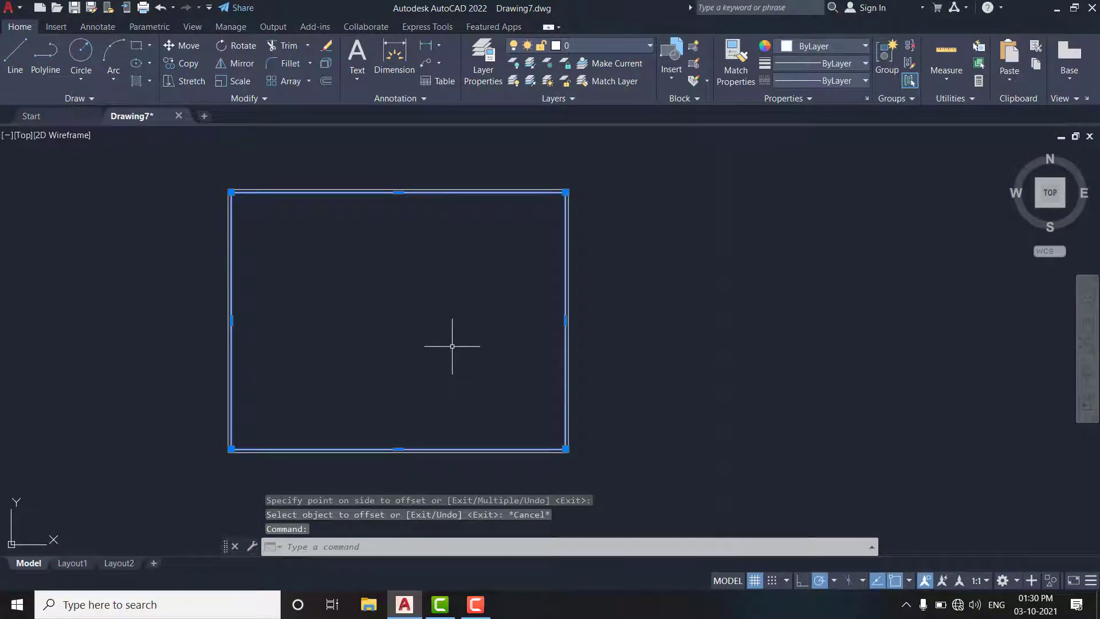
{"action": "type", "text": "x"}
{"action": "key", "text": "Return"}
{"action": "scroll", "coordinate": [573, 445], "scroll_direction": "up", "scroll_amount": 6}
{"action": "left_click", "coordinate": [389, 409]}
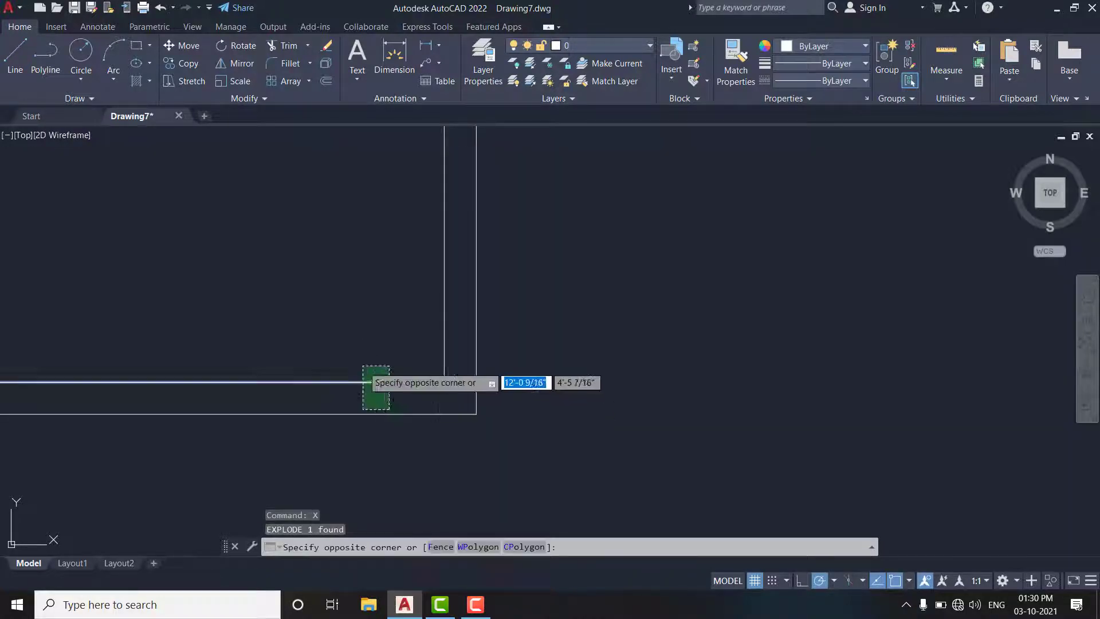
{"action": "key", "text": "Escape"}
{"action": "key", "text": "Escape"}
{"action": "scroll", "coordinate": [706, 479], "scroll_direction": "down", "scroll_amount": 3}
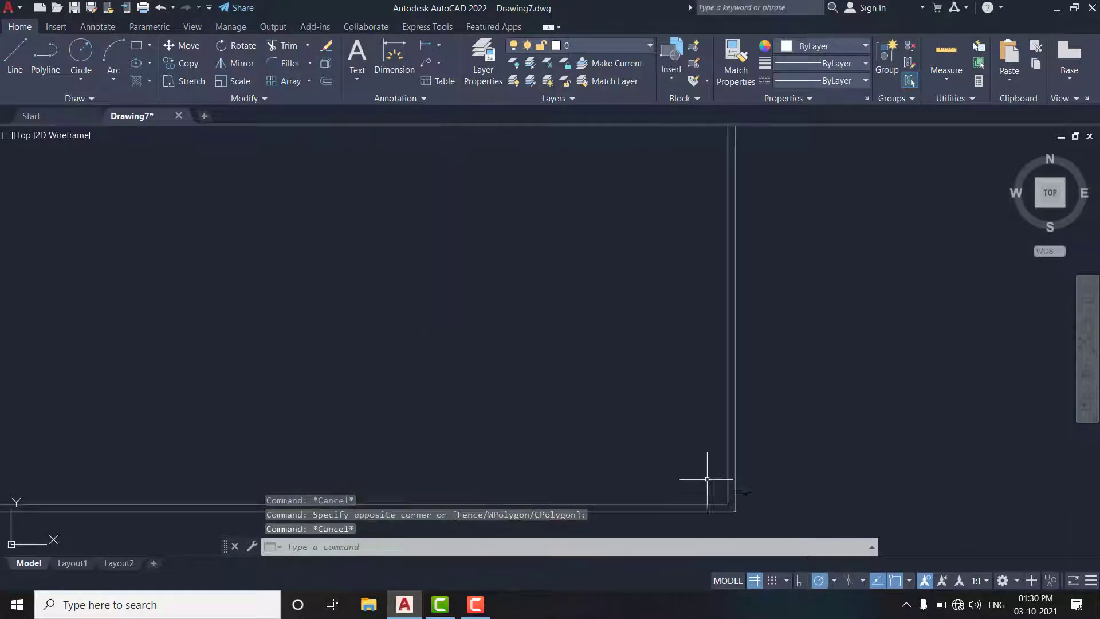
{"action": "scroll", "coordinate": [707, 479], "scroll_direction": "down", "scroll_amount": 3}
{"action": "left_click", "coordinate": [714, 462]}
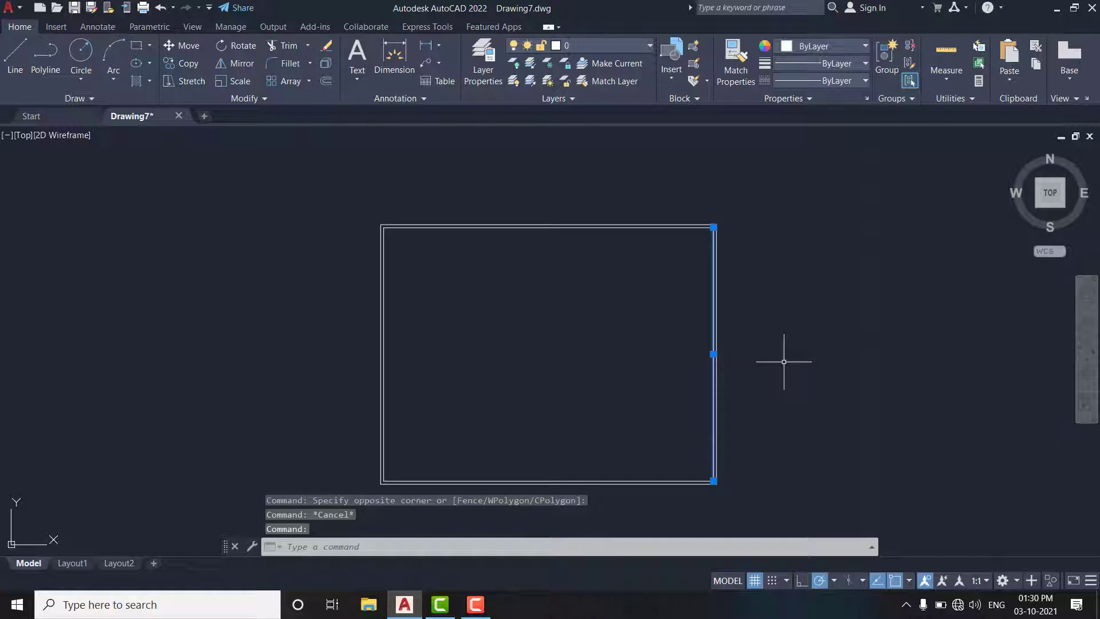
{"action": "key", "text": "Escape"}
Offset the inner border's right edge 5 inches inward as the title block's left side.
{"action": "scroll", "coordinate": [681, 470], "scroll_direction": "up", "scroll_amount": 3}
{"action": "type", "text": "o"}
{"action": "key", "text": "Return"}
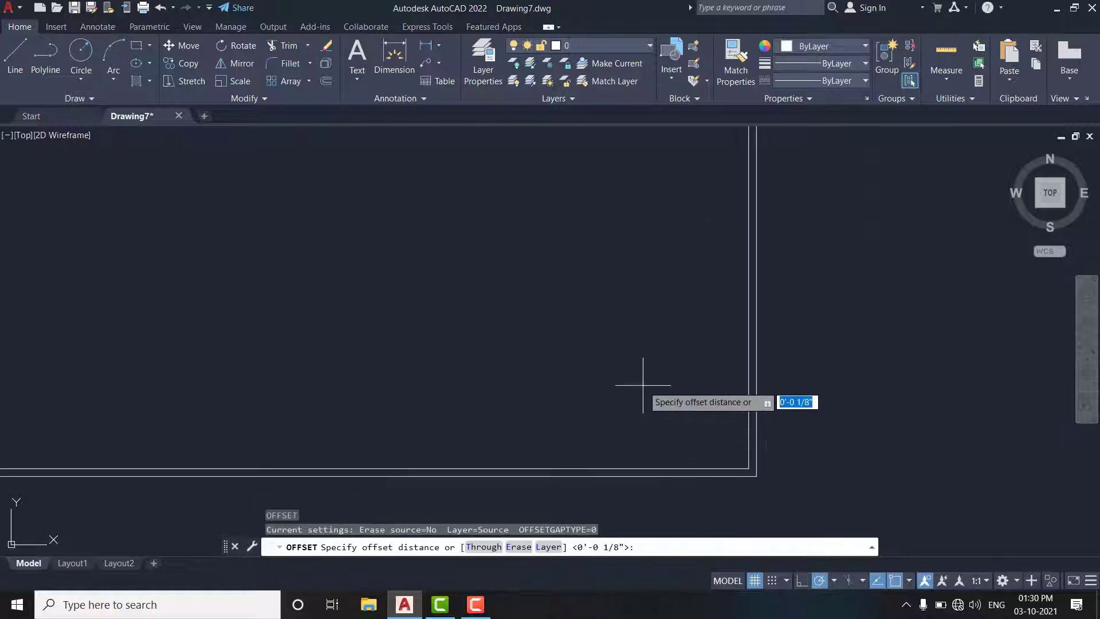
{"action": "type", "text": "5"}
{"action": "key", "text": "Return"}
{"action": "left_click", "coordinate": [748, 448]}
{"action": "scroll", "coordinate": [643, 412], "scroll_direction": "down", "scroll_amount": 3}
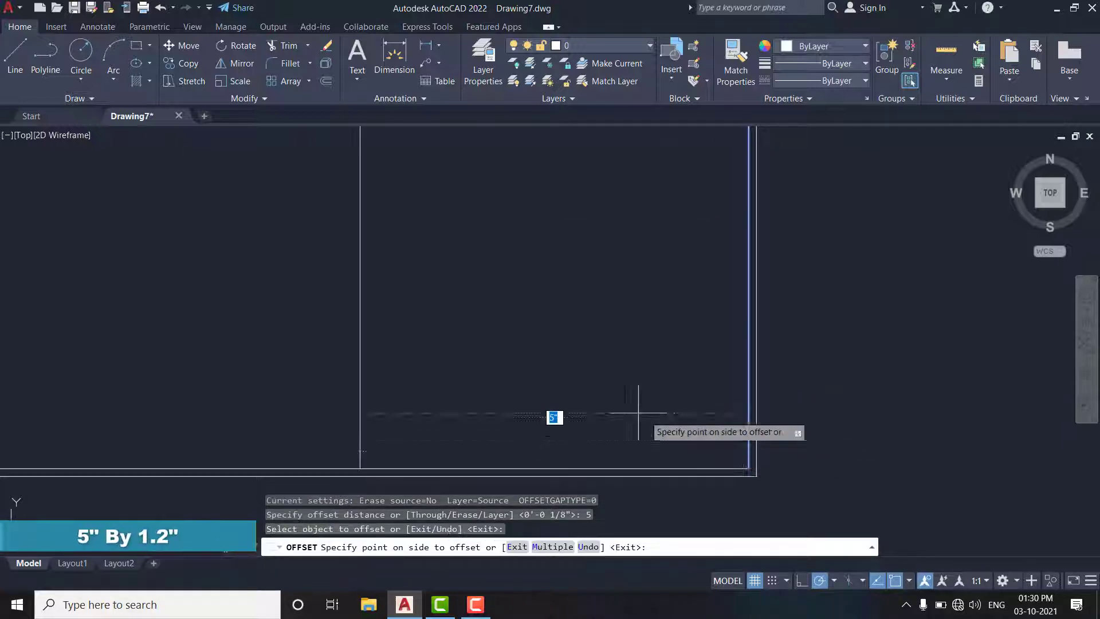
{"action": "left_click", "coordinate": [429, 370]}
{"action": "scroll", "coordinate": [488, 326], "scroll_direction": "up", "scroll_amount": 4}
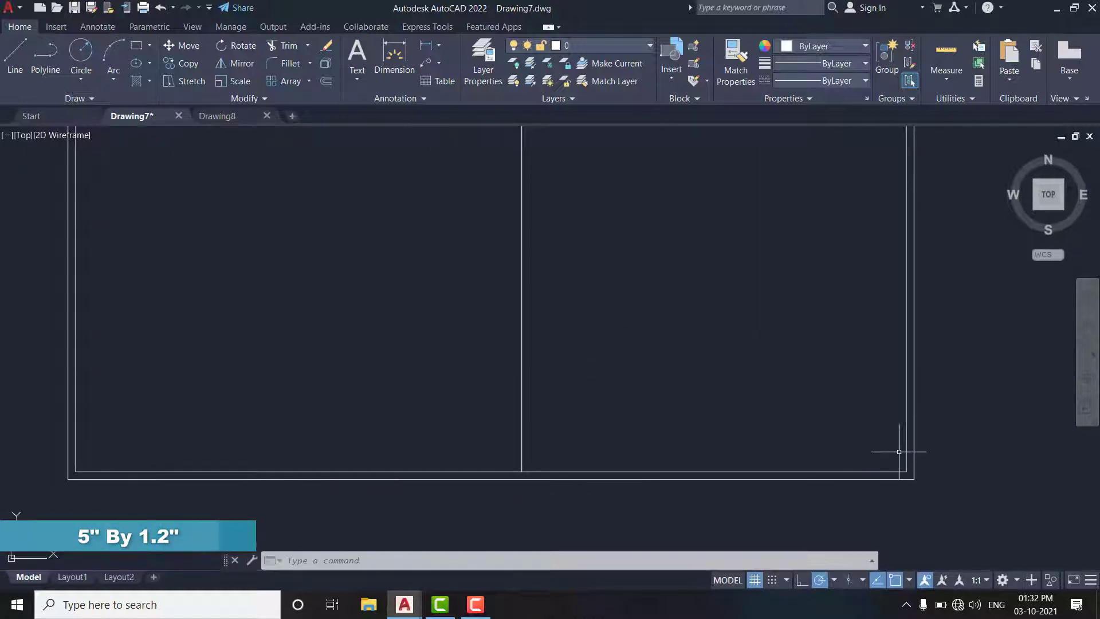
Offset the inner border's bottom edge 1.2 inches upward as the title block's top.
{"action": "type", "text": "o"}
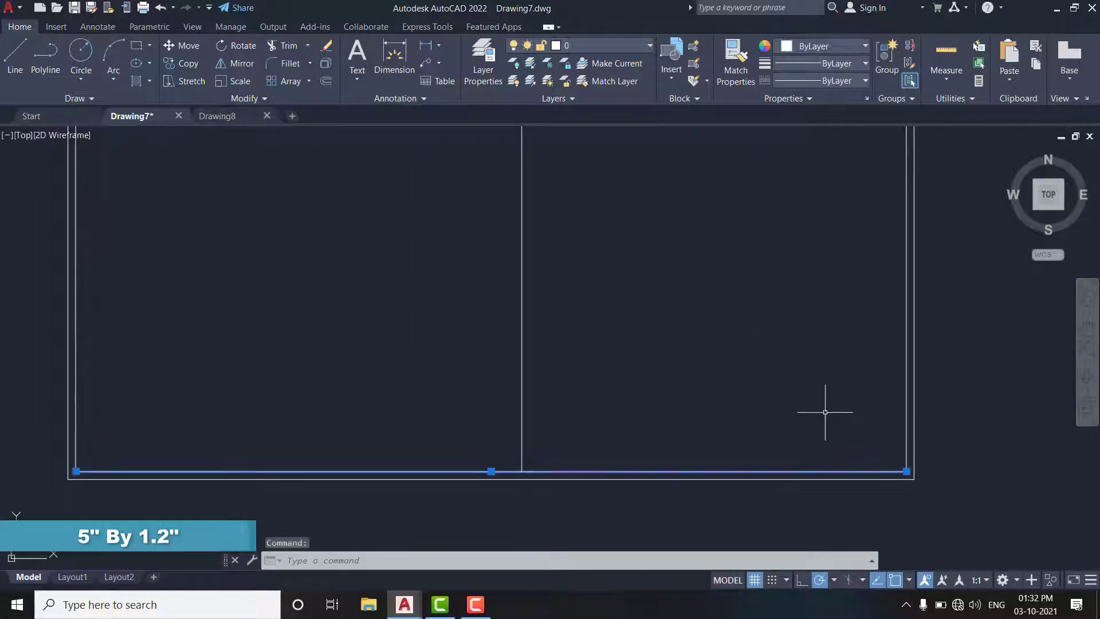
{"action": "key", "text": "Return"}
{"action": "type", "text": "1.2"}
{"action": "key", "text": "Return"}
{"action": "left_click", "coordinate": [827, 471]}
{"action": "left_click", "coordinate": [828, 410]}
{"action": "scroll", "coordinate": [633, 471], "scroll_direction": "down", "scroll_amount": 4}
{"action": "scroll", "coordinate": [599, 442], "scroll_direction": "up", "scroll_amount": 2}
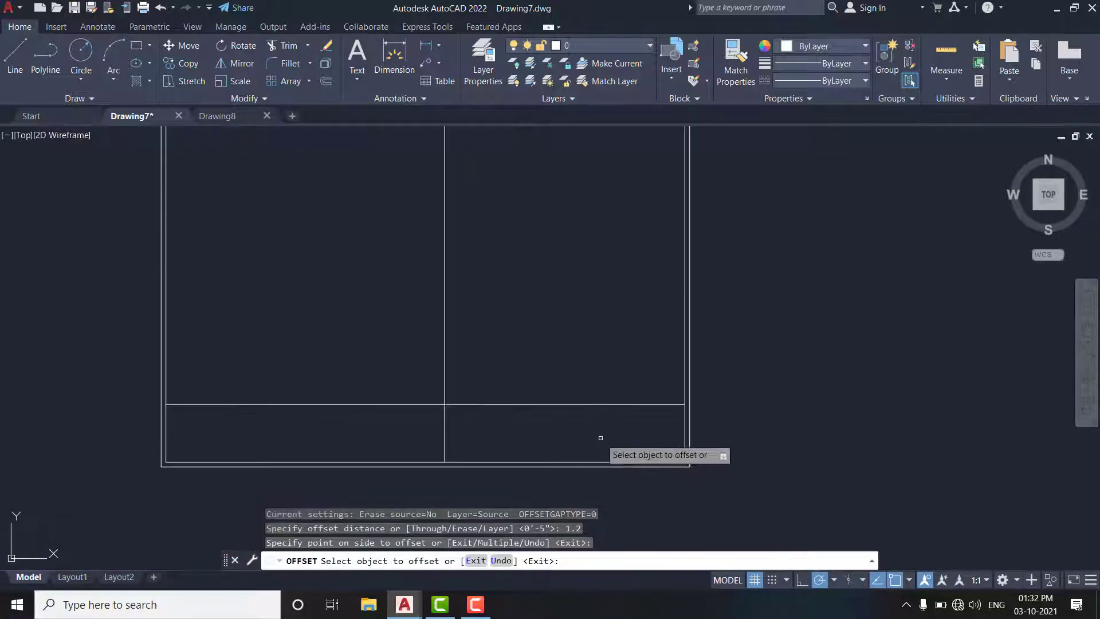
{"action": "key", "text": "Return"}
Trim the excess line segments so only the 5" by 1.2" title block box remains.
{"action": "type", "text": "tr"}
{"action": "key", "text": "Return"}
{"action": "left_click_drag", "start_coordinate": [491, 431], "coordinate": [369, 381]}
{"action": "key", "text": "Return"}
{"action": "scroll", "coordinate": [484, 429], "scroll_direction": "down", "scroll_amount": 3}
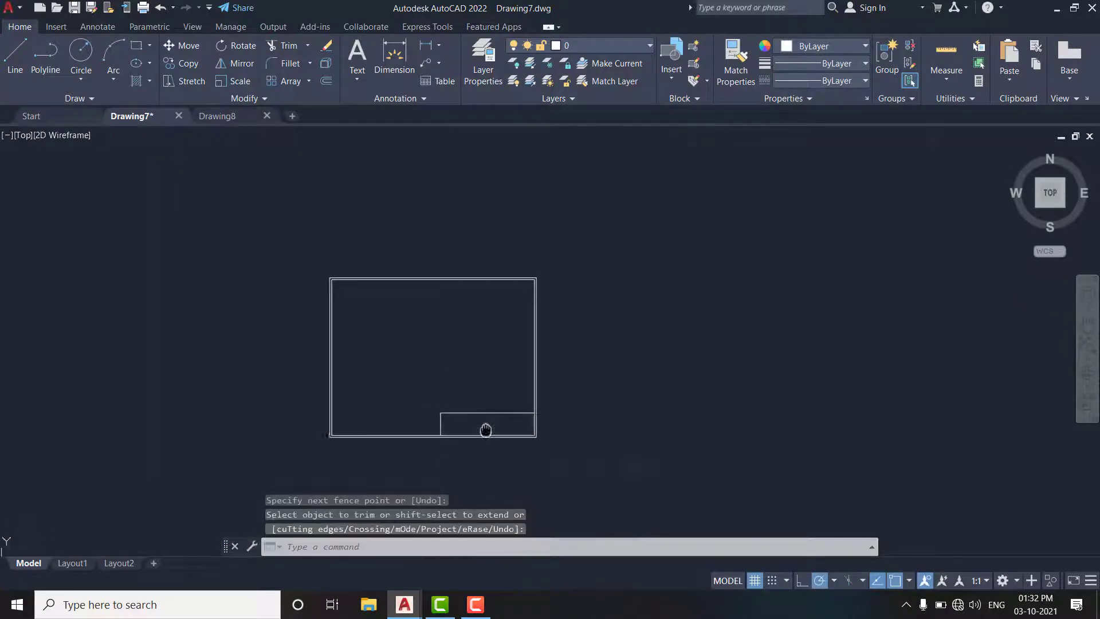
{"action": "scroll", "coordinate": [483, 401], "scroll_direction": "up", "scroll_amount": 4}
Begin offsetting the title block's top line downward by 0.7 inch.
{"action": "left_click", "coordinate": [481, 401]}
{"action": "left_click", "coordinate": [455, 332]}
{"action": "type", "text": "o"}
{"action": "key", "text": "Return"}
{"action": "key", "text": "Return"}
{"action": "left_click", "coordinate": [492, 357]}
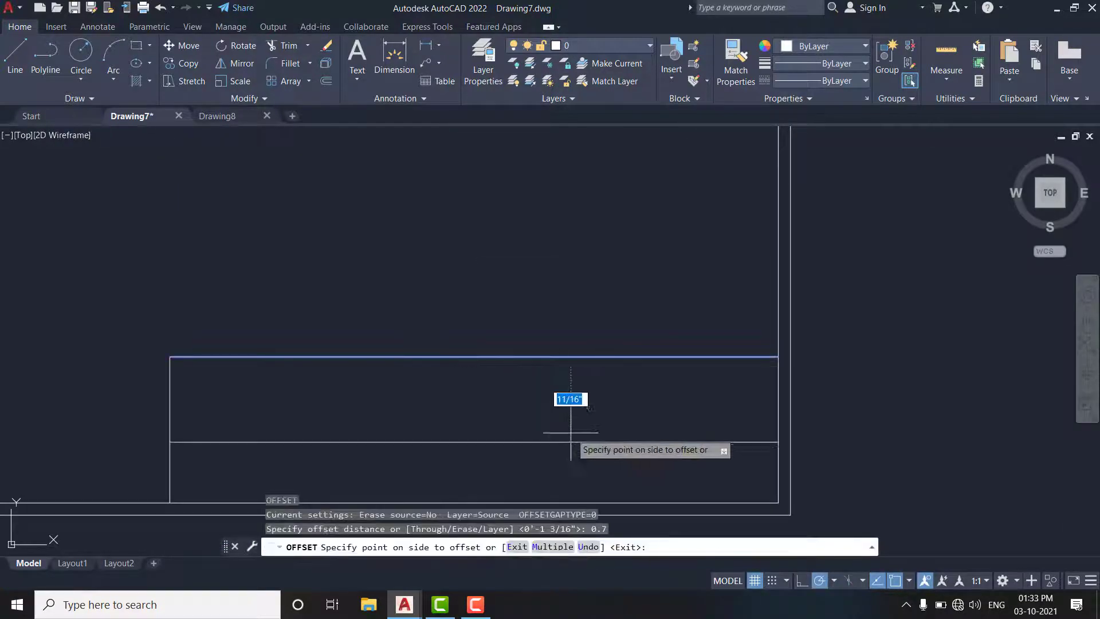
Place the pending offset copy below the line and clear the stray selection.
{"action": "left_click", "coordinate": [573, 412]}
{"action": "scroll", "coordinate": [592, 373], "scroll_direction": "down", "scroll_amount": 2}
{"action": "key", "text": "Escape"}
{"action": "left_click", "coordinate": [734, 356]}
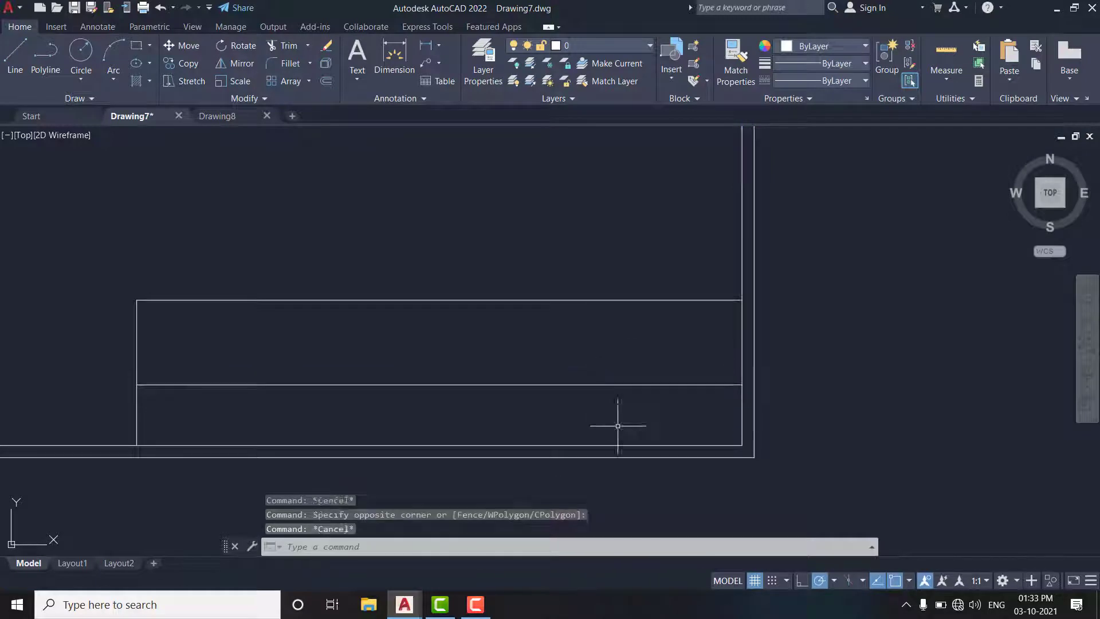
Offset the title block's bottom edge 0.1 upward to form a bottom row.
{"action": "type", "text": "o"}
{"action": "key", "text": "Return"}
{"action": "type", "text": "0.1"}
{"action": "key", "text": "Return"}
{"action": "left_click", "coordinate": [596, 445]}
{"action": "left_click", "coordinate": [577, 405]}
{"action": "middle_click_drag", "start_coordinate": [577, 405], "coordinate": [683, 410]}
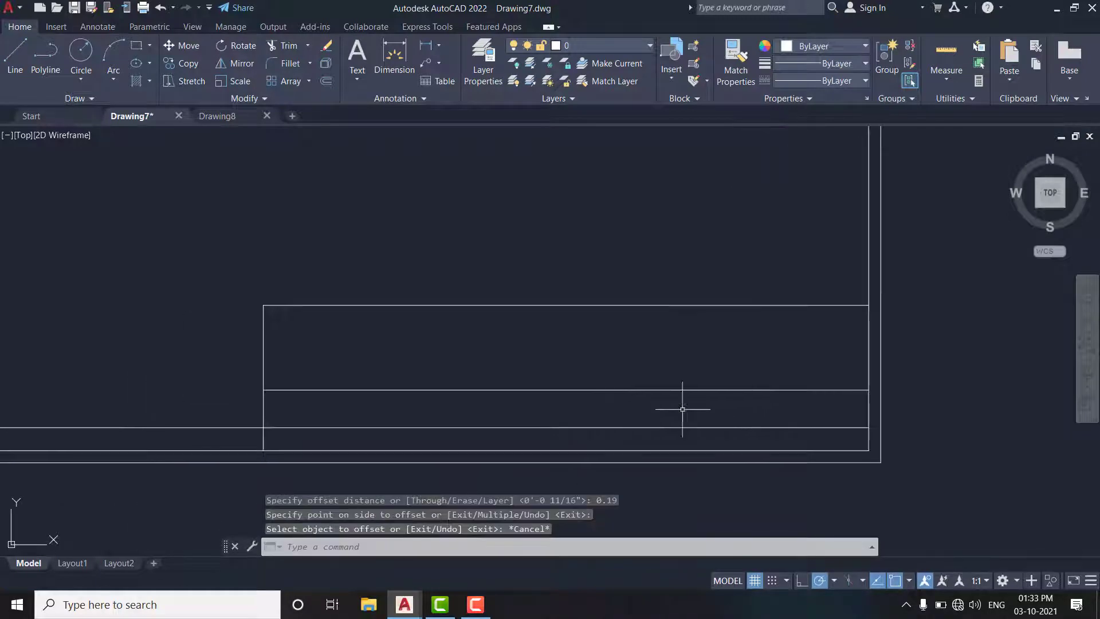
{"action": "key", "text": "Escape"}
Offset the title block's right edge 1 to the left.
{"action": "type", "text": "o"}
{"action": "key", "text": "Return"}
{"action": "type", "text": "1"}
{"action": "key", "text": "Return"}
{"action": "left_click", "coordinate": [868, 344]}
{"action": "left_click", "coordinate": [776, 344]}
{"action": "middle_click_drag", "start_coordinate": [781, 342], "coordinate": [736, 354]}
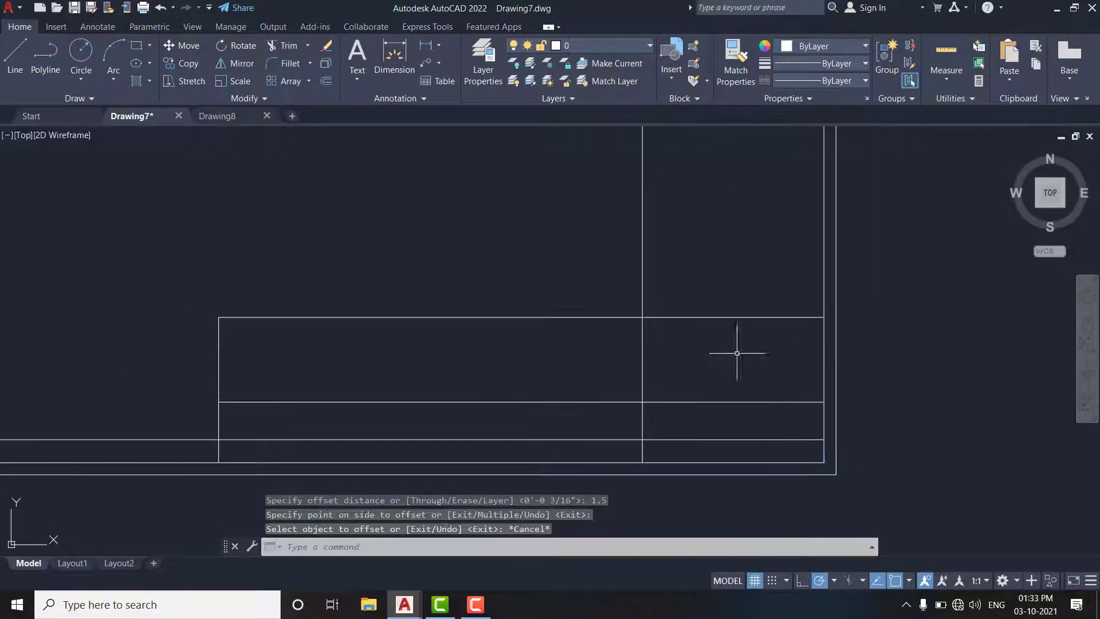
{"action": "key", "text": "Escape"}
Trim the part of the new vertical line that sticks out above the block.
{"action": "type", "text": "tr"}
{"action": "key", "text": "Return"}
{"action": "mouse_move", "coordinate": [699, 211]}
{"action": "left_mouse_down"}
{"action": "mouse_move", "coordinate": [190, 287]}
{"action": "mouse_move", "coordinate": [281, 413]}
{"action": "mouse_move", "coordinate": [394, 373]}
{"action": "mouse_move", "coordinate": [598, 443]}
{"action": "mouse_move", "coordinate": [583, 430]}
{"action": "left_mouse_up"}
{"action": "middle_click_drag", "start_coordinate": [577, 350], "coordinate": [510, 361]}
{"action": "key", "text": "Escape"}
Offset the title block's left edge 0.5 to the right.
{"action": "type", "text": "o"}
{"action": "key", "text": "Return"}
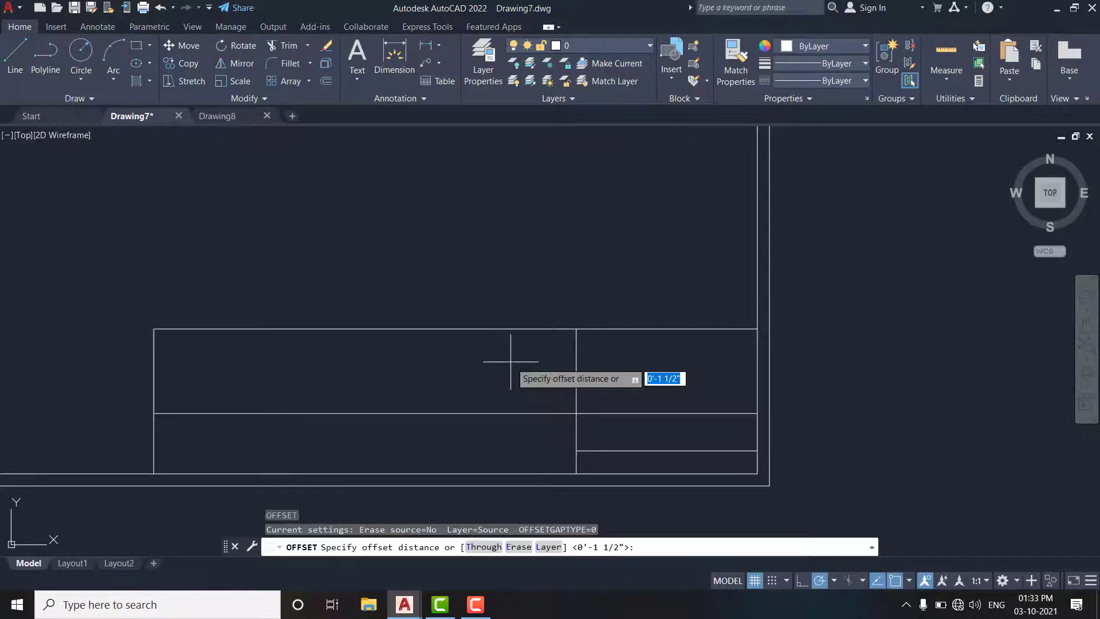
{"action": "type", "text": "0.5"}
{"action": "key", "text": "Return"}
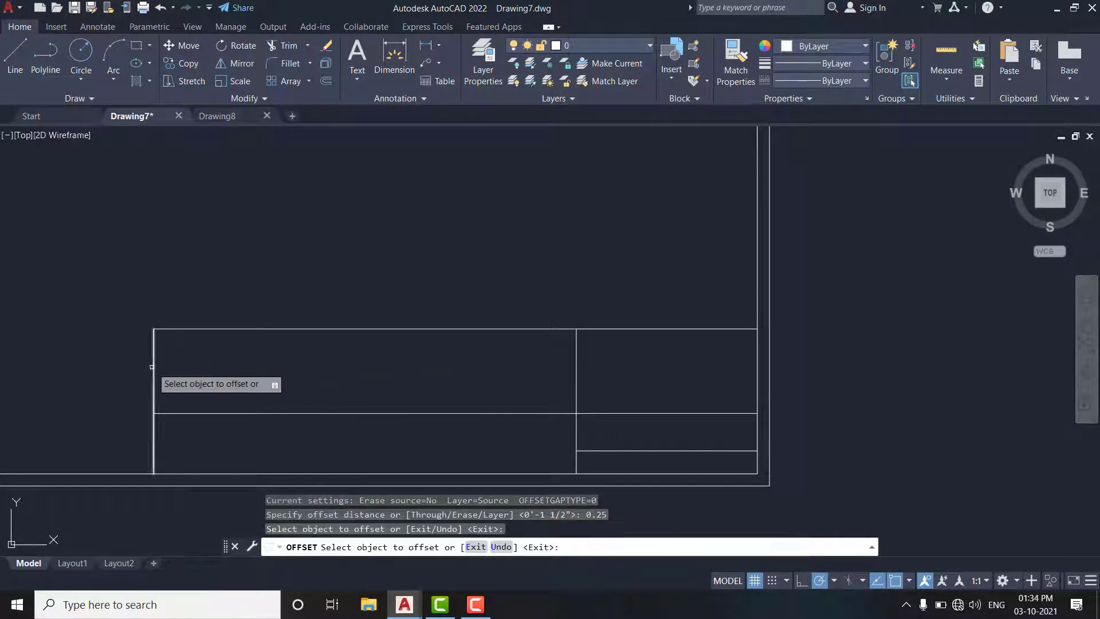
{"action": "left_click", "coordinate": [153, 372]}
{"action": "left_click", "coordinate": [191, 370]}
{"action": "key", "text": "Escape"}
Offset the title block's top edge 0.1 downward.
{"action": "key", "text": "Return"}
{"action": "type", "text": "0.1"}
{"action": "key", "text": "Return"}
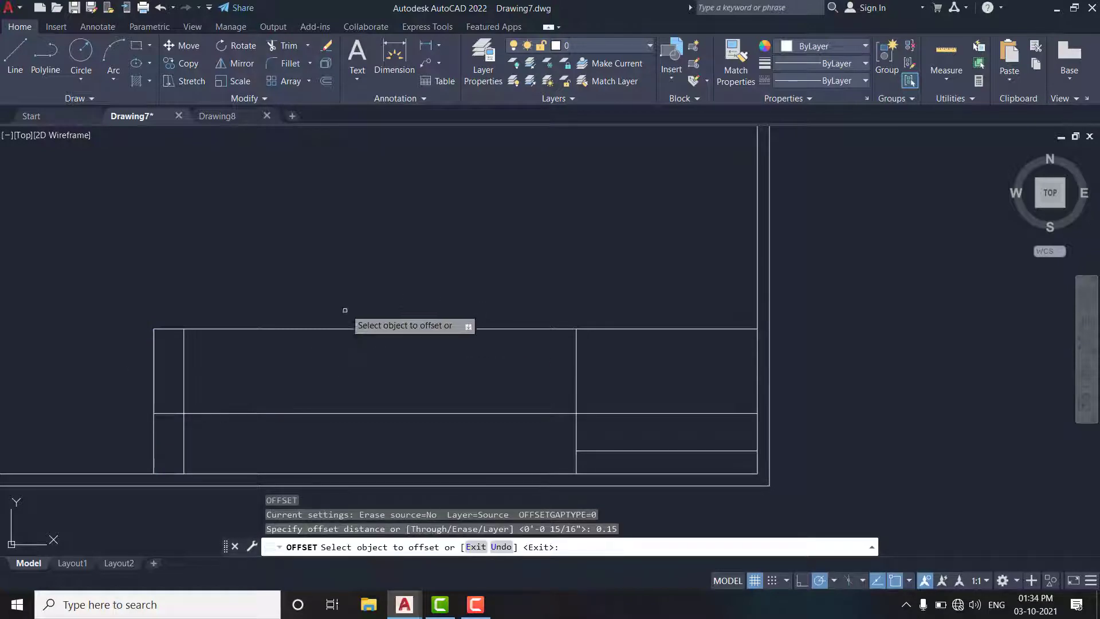
{"action": "left_click", "coordinate": [343, 328]}
{"action": "left_click", "coordinate": [202, 351]}
{"action": "scroll", "coordinate": [246, 393], "scroll_direction": "up", "scroll_amount": 4}
{"action": "key", "text": "Escape"}
Offset the inner vertical line 0.5 to the right.
{"action": "key", "text": "Return"}
{"action": "type", "text": "0."}
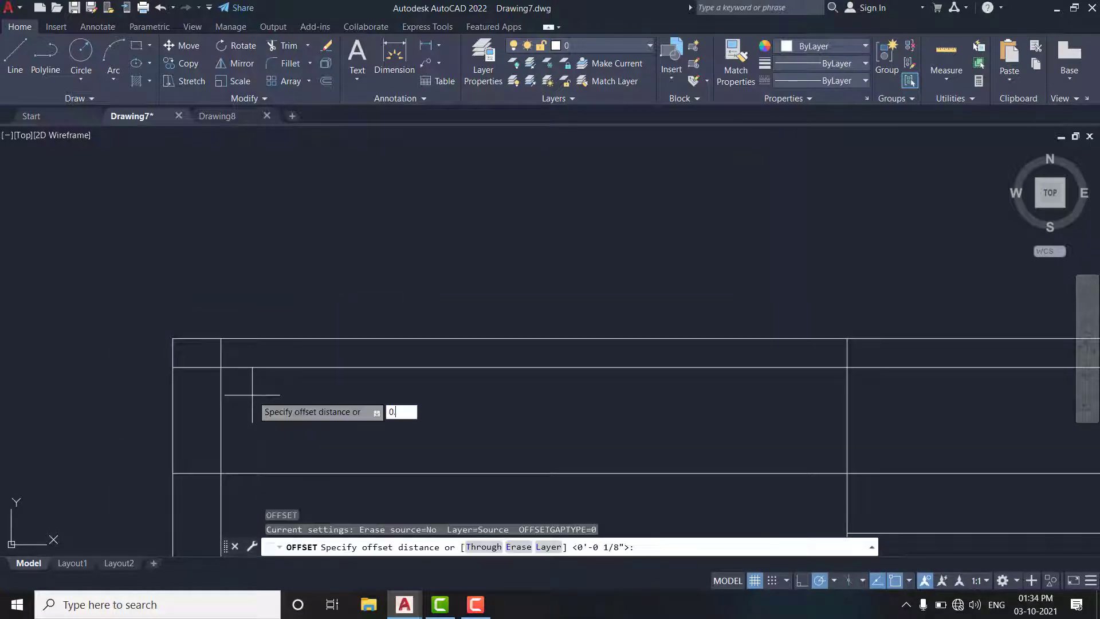
{"action": "type", "text": "5"}
{"action": "key", "text": "Return"}
{"action": "left_click", "coordinate": [221, 400]}
{"action": "left_click", "coordinate": [275, 407]}
{"action": "key", "text": "Escape"}
Trim the three excess pieces of the short horizontal line.
{"action": "type", "text": "tr"}
{"action": "key", "text": "Return"}
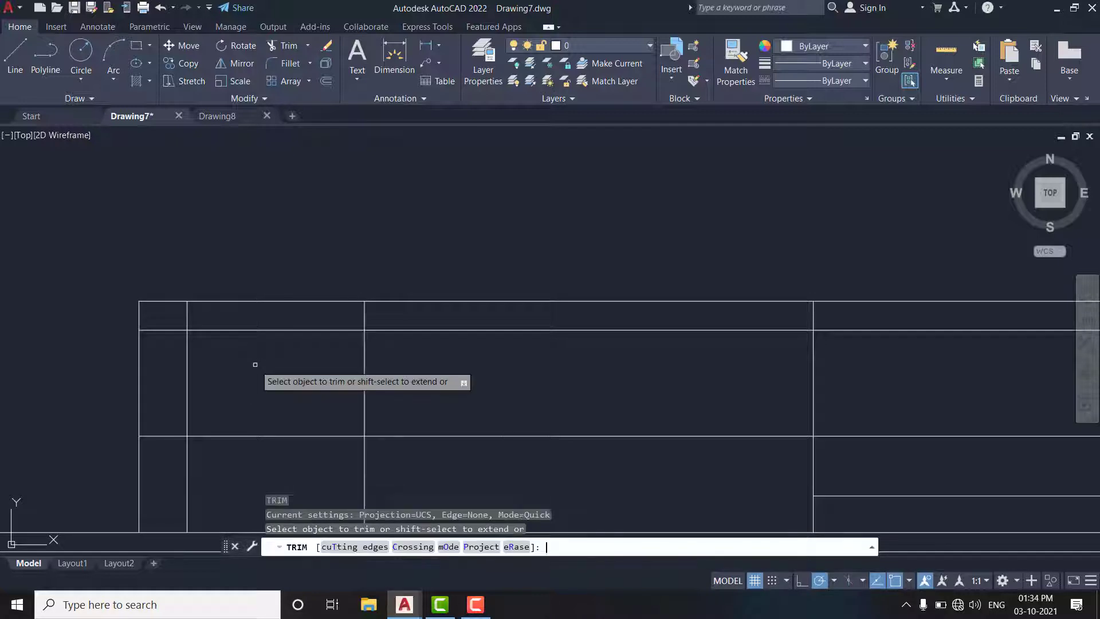
{"action": "left_click", "coordinate": [165, 331]}
{"action": "left_click", "coordinate": [408, 330]}
{"action": "left_click", "coordinate": [832, 327]}
{"action": "scroll", "coordinate": [687, 355], "scroll_direction": "down", "scroll_amount": 2}
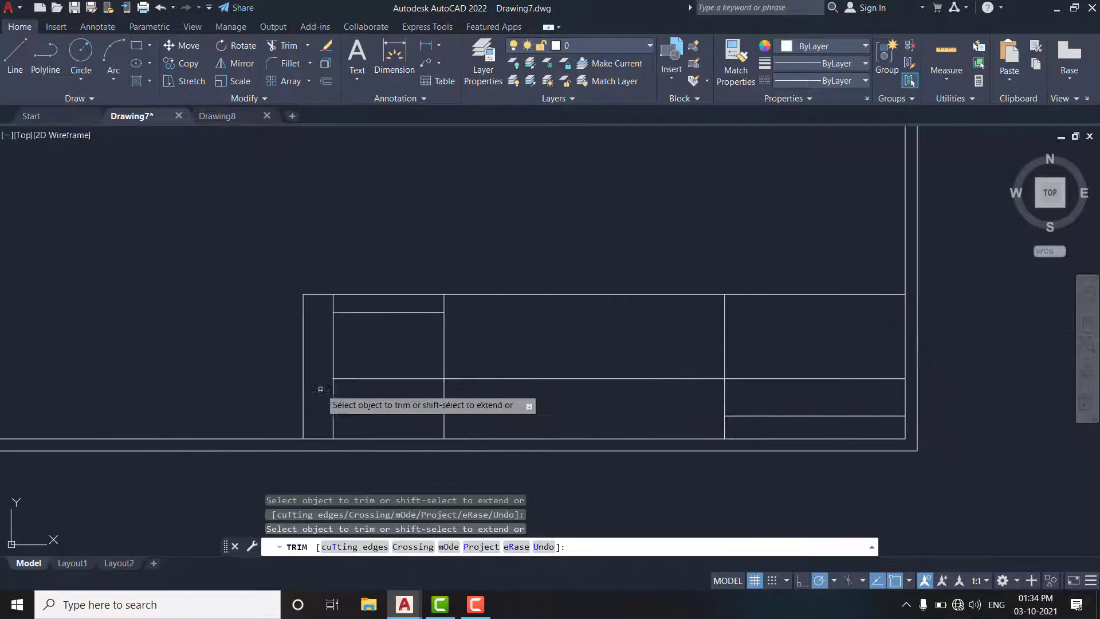
{"action": "scroll", "coordinate": [320, 390], "scroll_direction": "up", "scroll_amount": 1}
{"action": "key", "text": "Escape"}
Offset a horizontal line in the middle of the block 0.2 upward.
{"action": "scroll", "coordinate": [338, 418], "scroll_direction": "up", "scroll_amount": 3}
{"action": "left_click", "coordinate": [499, 378]}
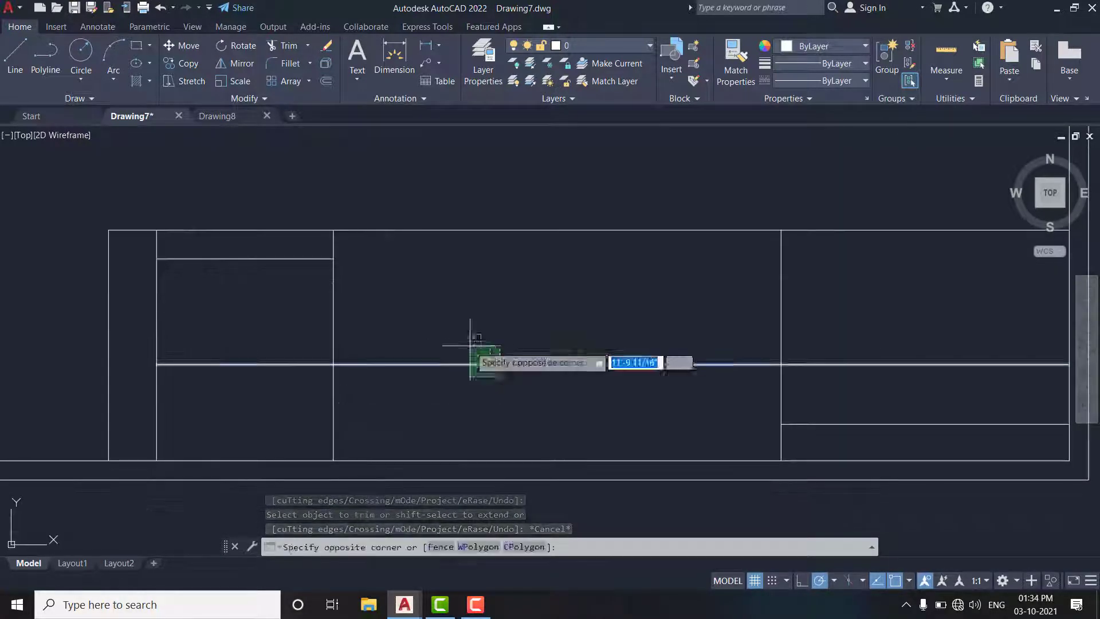
{"action": "key", "text": "Escape"}
{"action": "type", "text": "o"}
{"action": "key", "text": "Return"}
{"action": "middle_click_drag", "start_coordinate": [516, 393], "coordinate": [433, 437]}
{"action": "type", "text": "0.2"}
{"action": "key", "text": "Return"}
{"action": "left_click", "coordinate": [467, 383]}
{"action": "left_click", "coordinate": [466, 366]}
Undo the last trim with Ctrl+Z and exit the TRIM command.
{"action": "key", "text": "Return"}
{"action": "type", "text": "tr"}
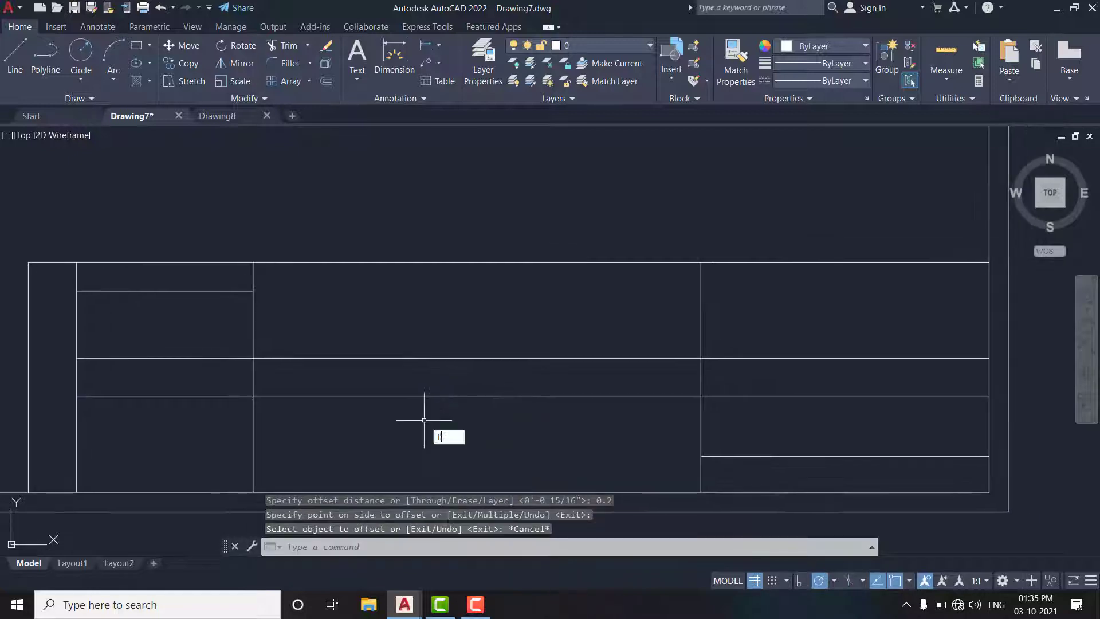
{"action": "key", "text": "Return"}
{"action": "key", "text": "Escape"}
{"action": "key", "text": "ctrl+z"}
{"action": "key", "text": "ctrl+z"}
{"action": "key", "text": "ctrl+z"}
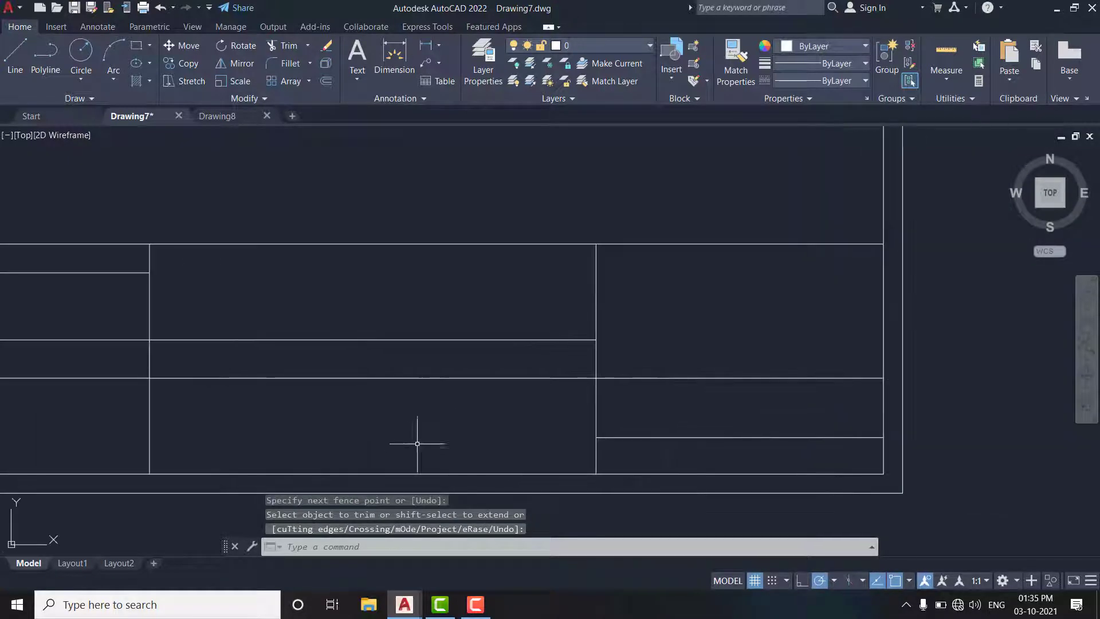
{"action": "type", "text": "TR"}
{"action": "key", "text": "Return"}
{"action": "key", "text": "Escape"}
{"action": "scroll", "coordinate": [368, 412], "scroll_direction": "down", "scroll_amount": 3}
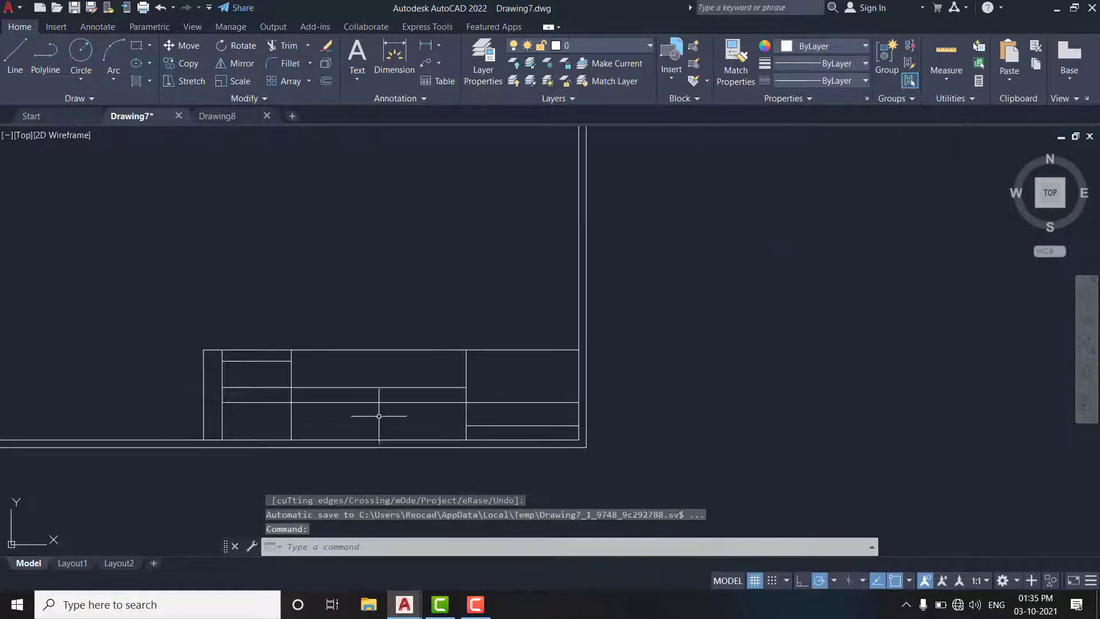
{"action": "scroll", "coordinate": [355, 386], "scroll_direction": "up", "scroll_amount": 3}
Offset the short vertical line in the lower row rightward by a two-point picked distance.
{"action": "left_click_drag", "start_coordinate": [355, 385], "coordinate": [195, 401]}
{"action": "type", "text": "o"}
{"action": "key", "text": "Return"}
{"action": "left_click", "coordinate": [281, 386]}
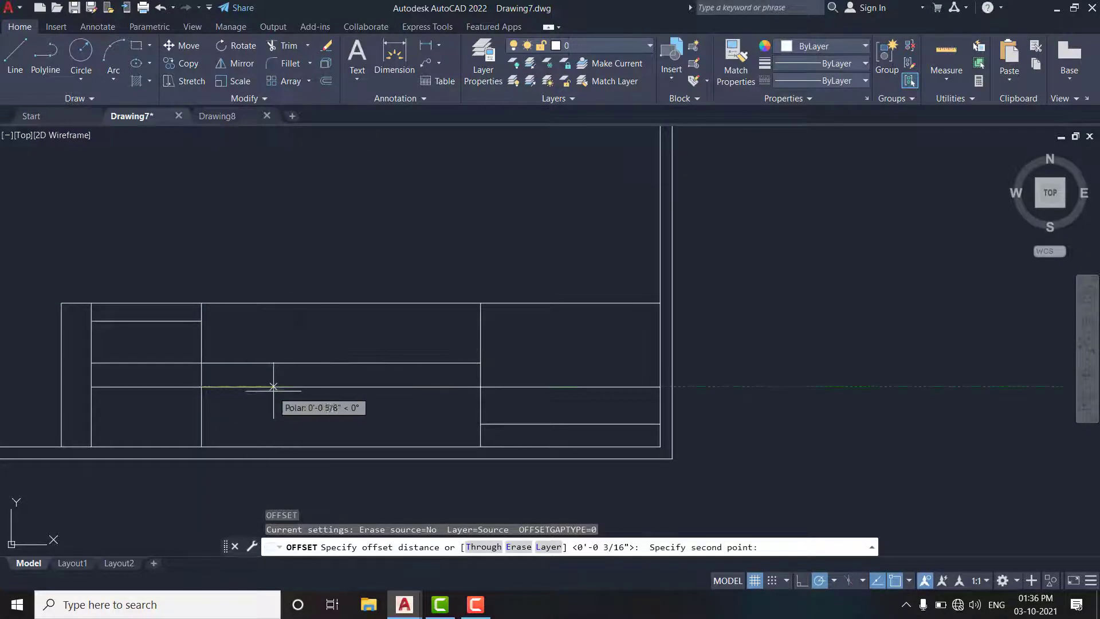
{"action": "left_click", "coordinate": [202, 387]}
{"action": "left_click", "coordinate": [201, 413]}
{"action": "left_click", "coordinate": [239, 405]}
{"action": "scroll", "coordinate": [270, 424], "scroll_direction": "up", "scroll_amount": 2}
{"action": "key", "text": "Escape"}
Copy a vertical line to a new position further right.
{"action": "left_click", "coordinate": [339, 406]}
{"action": "left_click", "coordinate": [270, 343]}
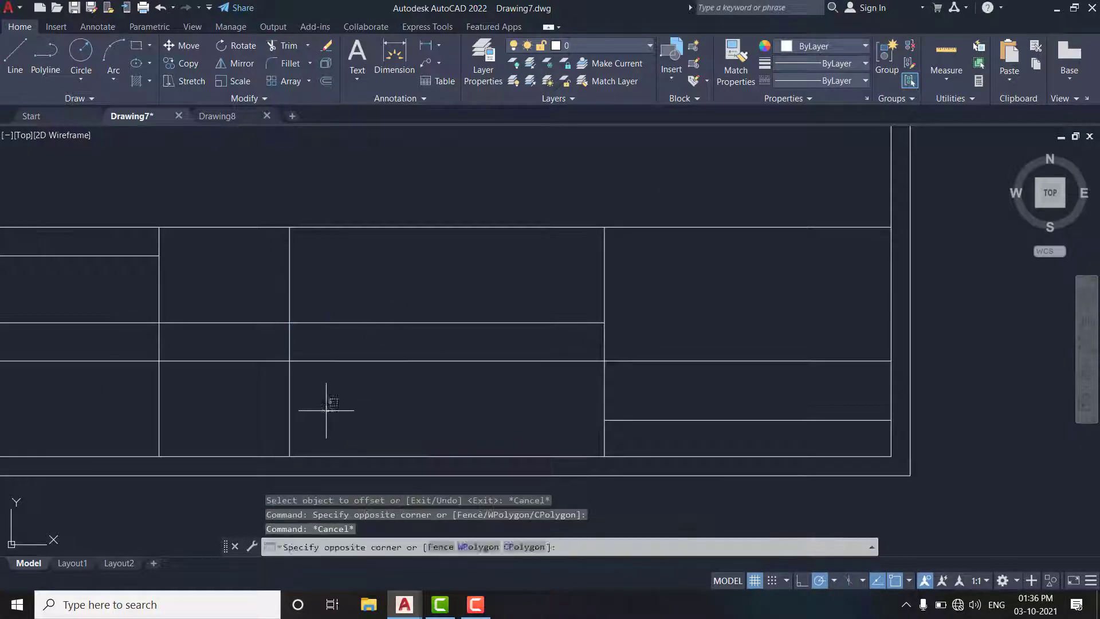
{"action": "type", "text": "co"}
{"action": "key", "text": "Return"}
{"action": "left_click", "coordinate": [346, 405]}
{"action": "left_click", "coordinate": [486, 404]}
{"action": "key", "text": "Escape"}
Trim the tops of the two vertical lines.
{"action": "type", "text": "tr"}
{"action": "key", "text": "Return"}
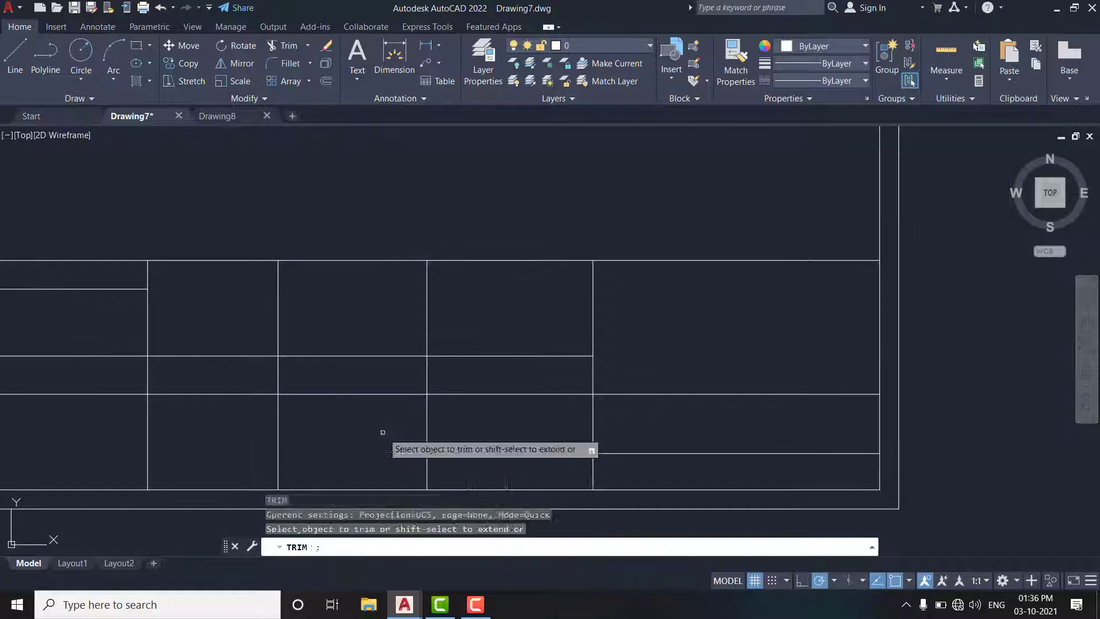
{"action": "left_click", "coordinate": [429, 395]}
{"action": "left_click", "coordinate": [300, 344]}
{"action": "key", "text": "Return"}
{"action": "scroll", "coordinate": [418, 422], "scroll_direction": "down", "scroll_amount": 3}
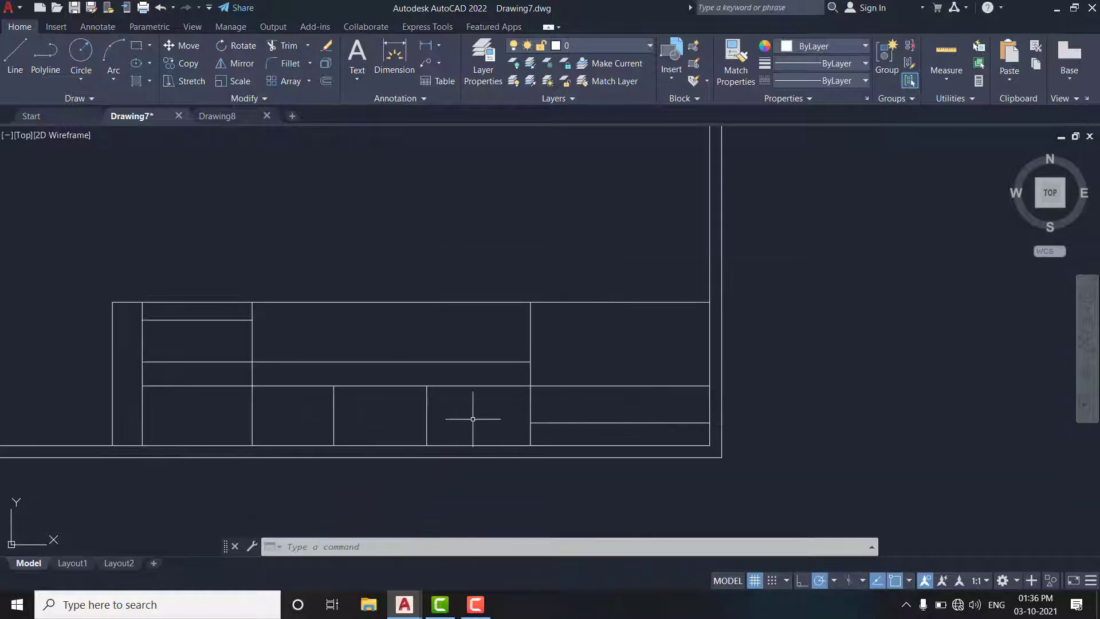
{"action": "scroll", "coordinate": [265, 380], "scroll_direction": "up", "scroll_amount": 4}
{"action": "scroll", "coordinate": [537, 375], "scroll_direction": "up", "scroll_amount": 1}
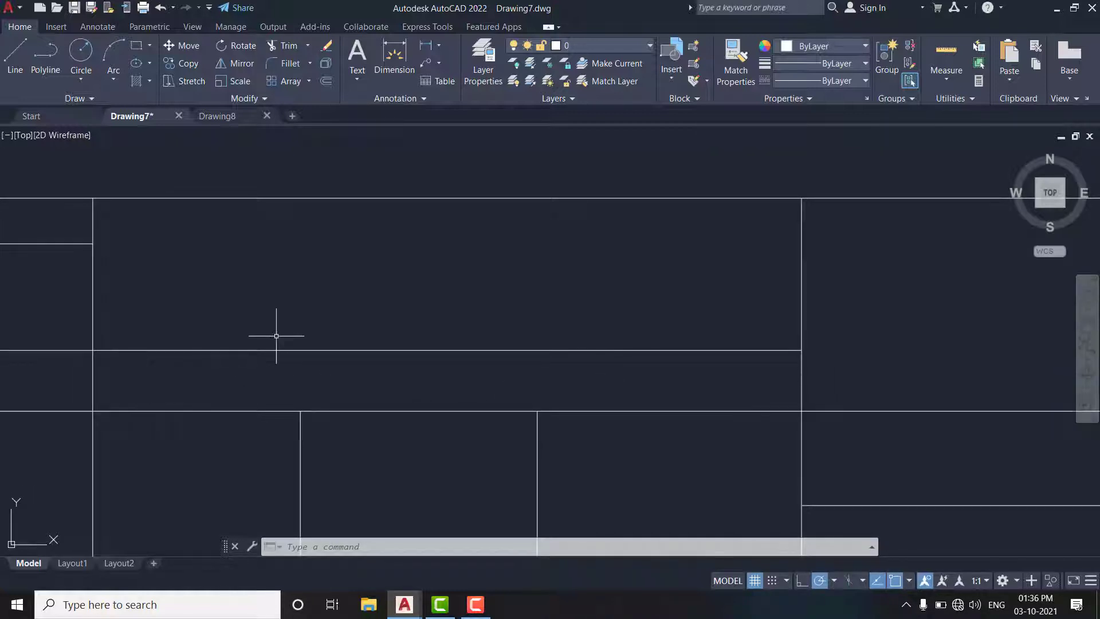
Draw a new vertical line and move it rightward into the title block.
{"action": "key", "text": "l"}
{"action": "key", "text": "Return"}
{"action": "left_click", "coordinate": [93, 350]}
{"action": "left_click", "coordinate": [93, 411]}
{"action": "key", "text": "Escape"}
{"action": "left_click", "coordinate": [93, 381]}
{"action": "key", "text": "m"}
{"action": "key", "text": "Return"}
{"action": "left_click", "coordinate": [162, 279]}
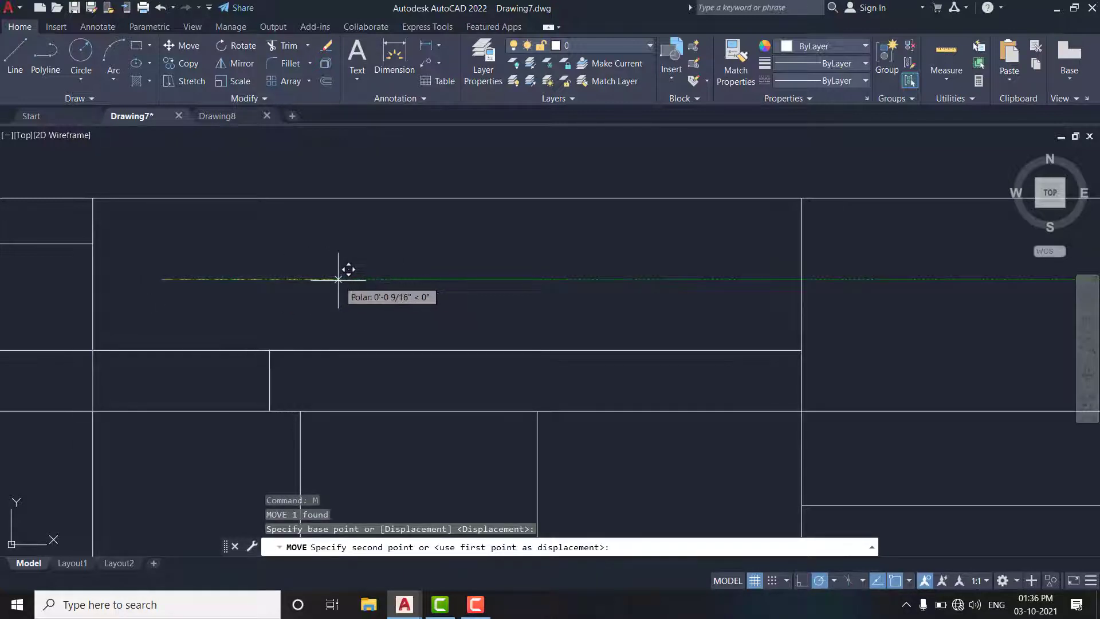
{"action": "left_click", "coordinate": [337, 279]}
Make two copies of the short vertical line further to the right.
{"action": "scroll", "coordinate": [399, 287], "scroll_direction": "down", "scroll_amount": 2}
{"action": "left_click", "coordinate": [152, 381]}
{"action": "scroll", "coordinate": [152, 381], "scroll_direction": "down", "scroll_amount": 2}
{"action": "left_click", "coordinate": [270, 332]}
{"action": "type", "text": "co"}
{"action": "key", "text": "Return"}
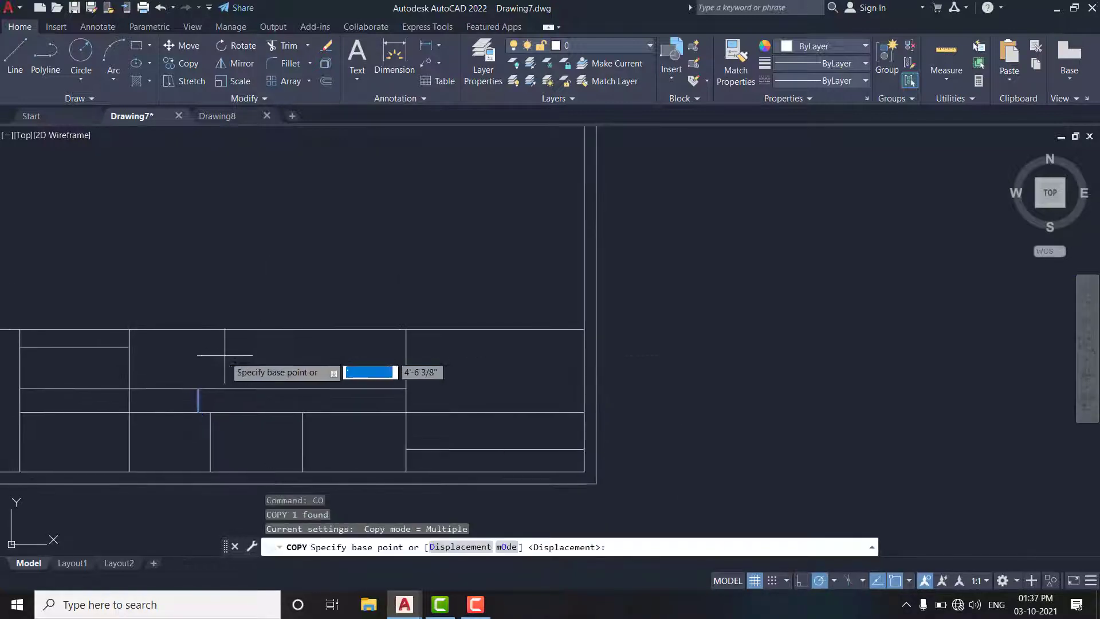
{"action": "left_click", "coordinate": [224, 355]}
{"action": "left_click", "coordinate": [345, 355]}
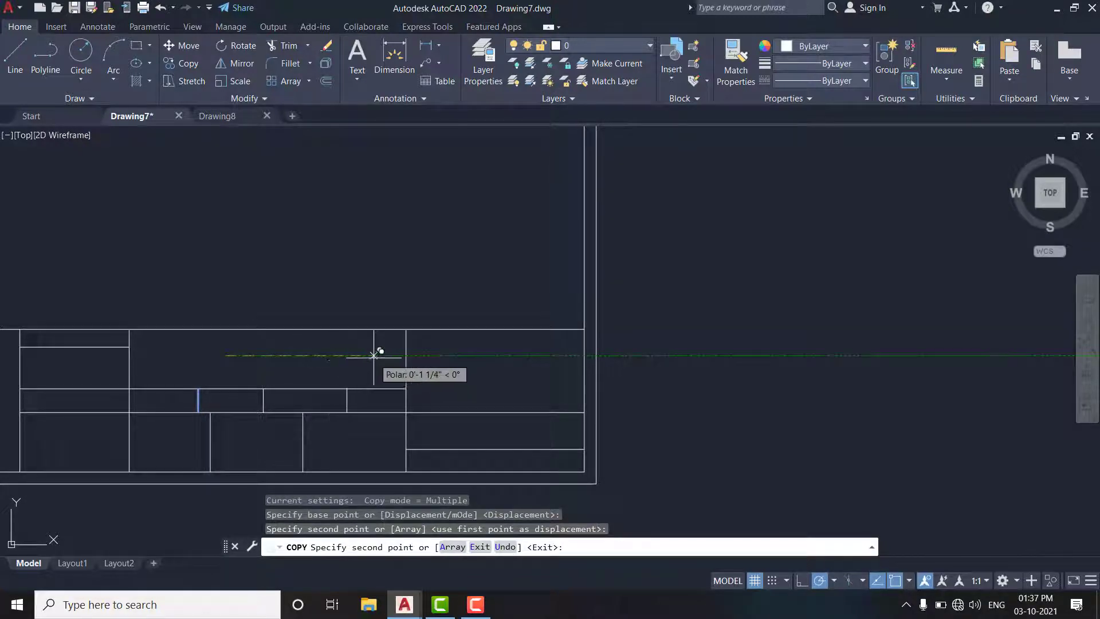
{"action": "left_click", "coordinate": [373, 355]}
{"action": "key", "text": "Return"}
Shift two short vertical lines to the right.
{"action": "scroll", "coordinate": [202, 406], "scroll_direction": "up", "scroll_amount": 4}
{"action": "left_click", "coordinate": [504, 390]}
{"action": "left_click", "coordinate": [243, 390]}
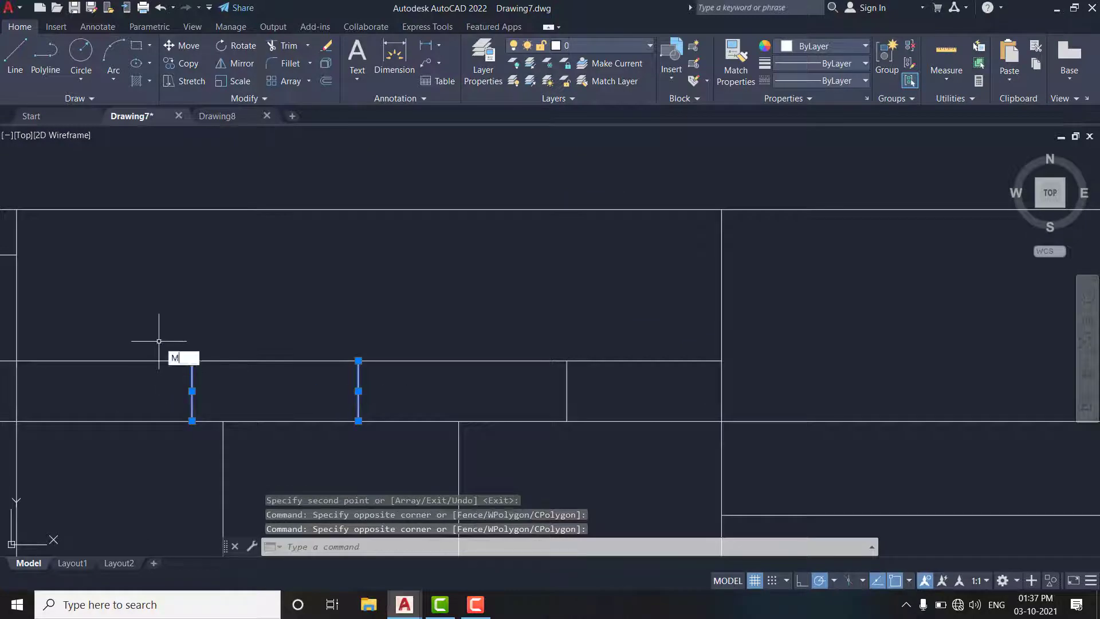
{"action": "key", "text": "Return"}
{"action": "left_click", "coordinate": [201, 299]}
{"action": "left_click", "coordinate": [268, 295]}
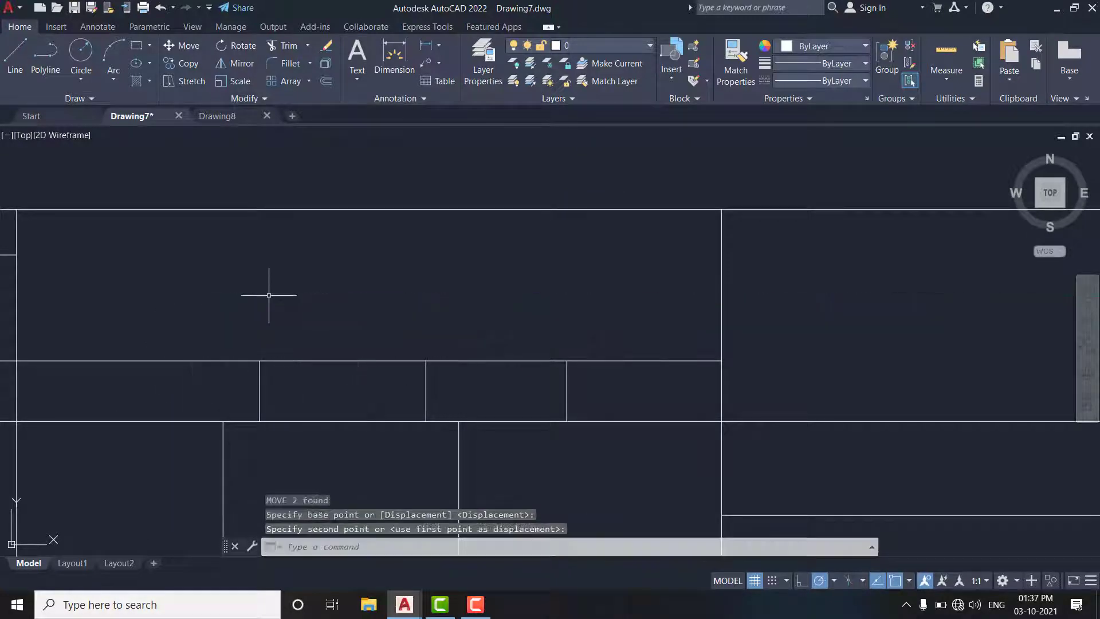
Reselect the two short vertical lines and move them to their final position.
{"action": "middle_click_drag", "start_coordinate": [269, 295], "coordinate": [179, 276]}
{"action": "left_click", "coordinate": [504, 373]}
{"action": "left_click", "coordinate": [287, 344]}
{"action": "type", "text": "m"}
{"action": "key", "text": "Return"}
{"action": "left_click", "coordinate": [232, 271]}
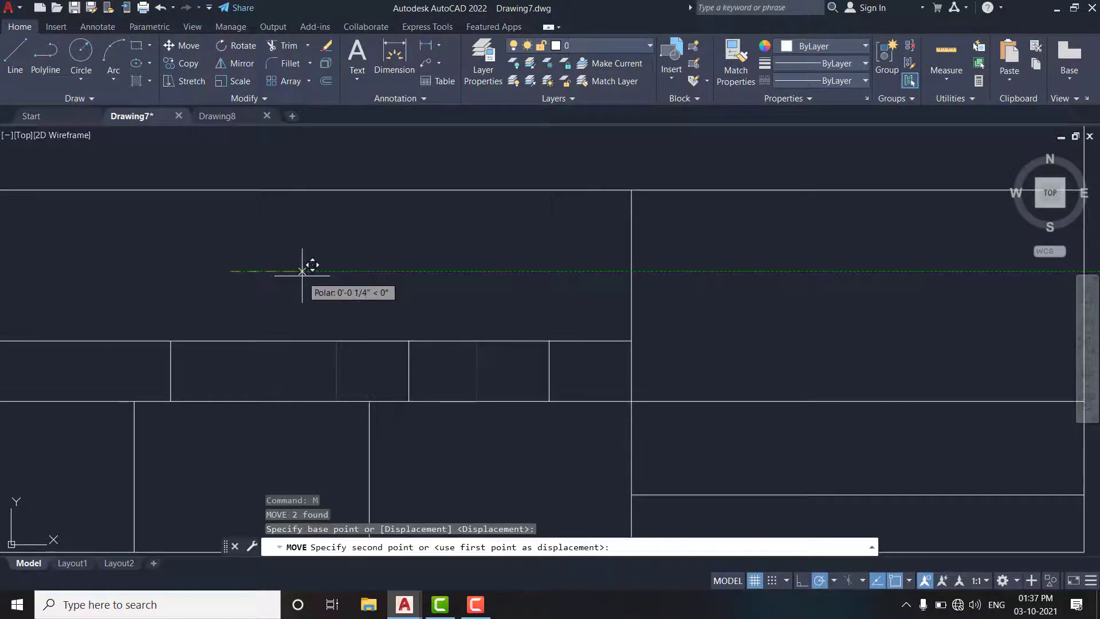
{"action": "left_click", "coordinate": [279, 271]}
{"action": "scroll", "coordinate": [349, 418], "scroll_direction": "down", "scroll_amount": 3}
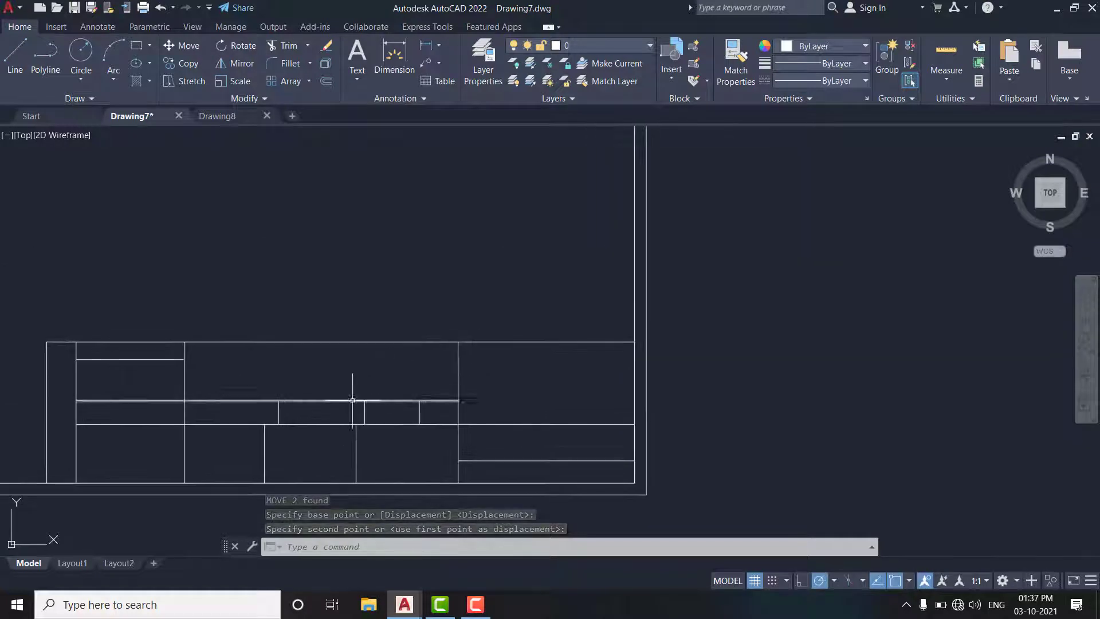
Start a new line in the title block, then cancel it.
{"action": "middle_click_drag", "start_coordinate": [282, 403], "coordinate": [336, 315]}
{"action": "scroll", "coordinate": [337, 314], "scroll_direction": "up", "scroll_amount": 2}
{"action": "type", "text": "l"}
{"action": "key", "text": "Return"}
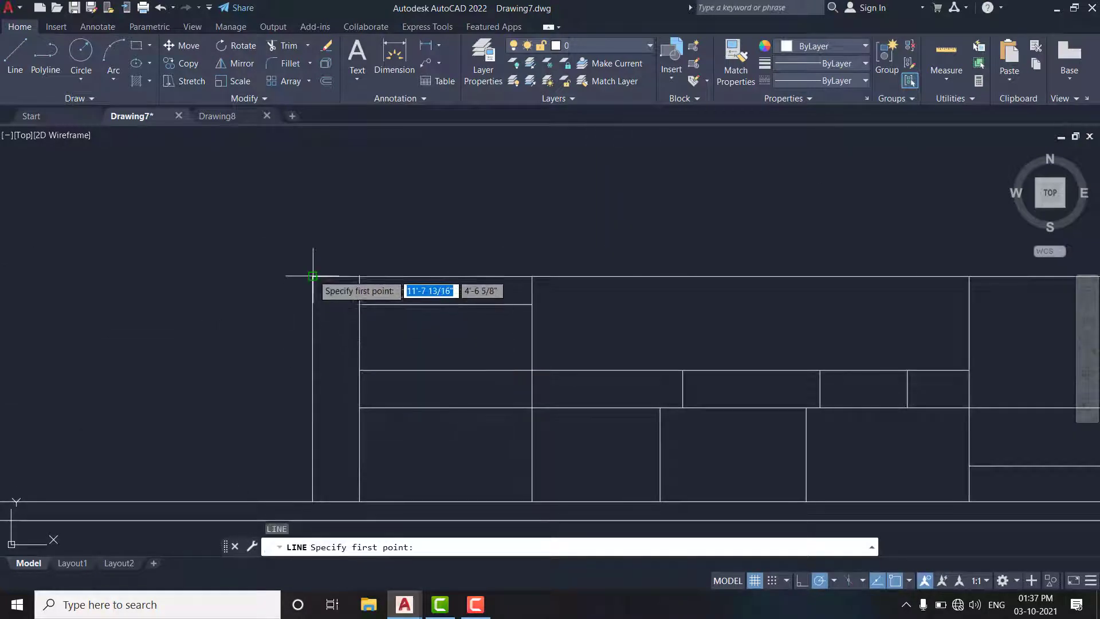
{"action": "left_click", "coordinate": [313, 351]}
{"action": "key", "text": "Escape"}
{"action": "scroll", "coordinate": [344, 366], "scroll_direction": "down", "scroll_amount": 5}
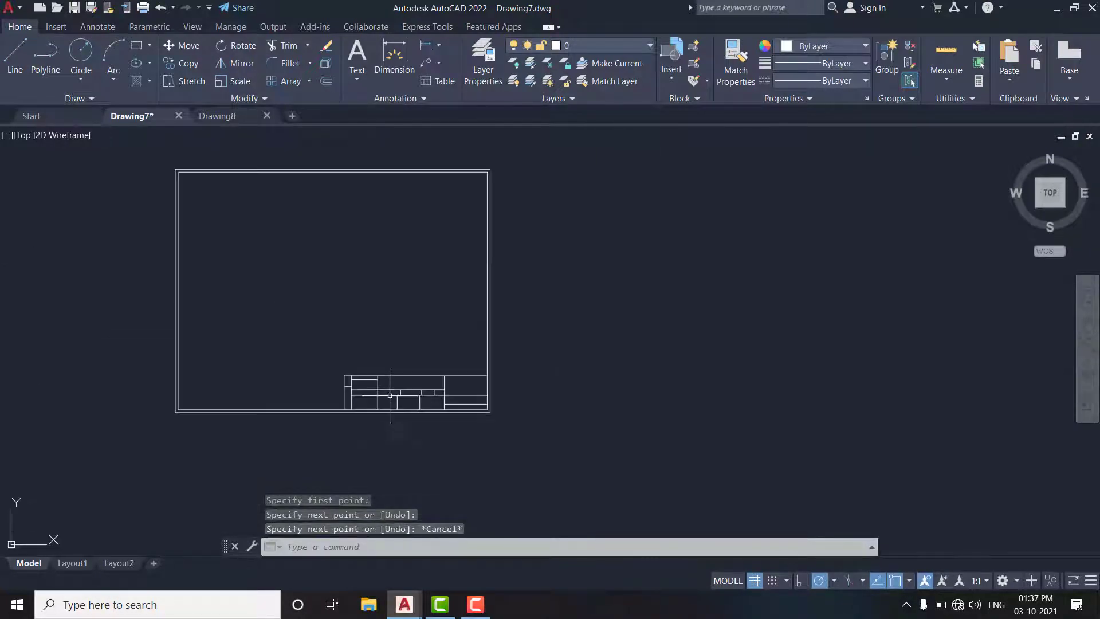
Offset the inner border's top line 0.7 inch downward.
{"action": "middle_click_drag", "start_coordinate": [400, 352], "coordinate": [312, 363]}
{"action": "scroll", "coordinate": [342, 371], "scroll_direction": "up", "scroll_amount": 5}
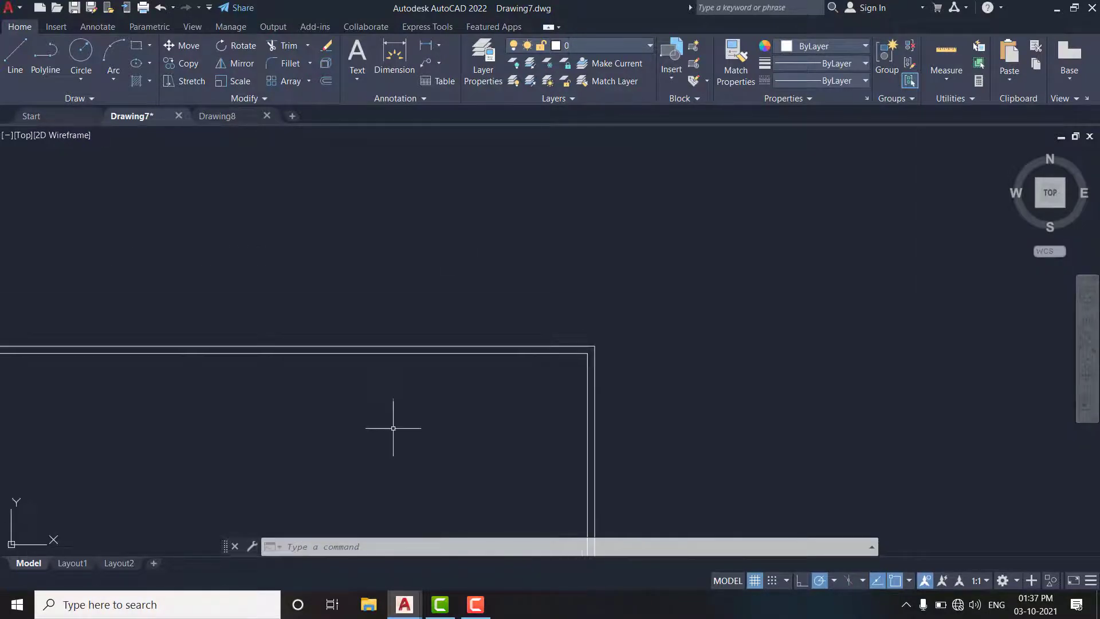
{"action": "left_click", "coordinate": [416, 326]}
{"action": "type", "text": "o"}
{"action": "key", "text": "Return"}
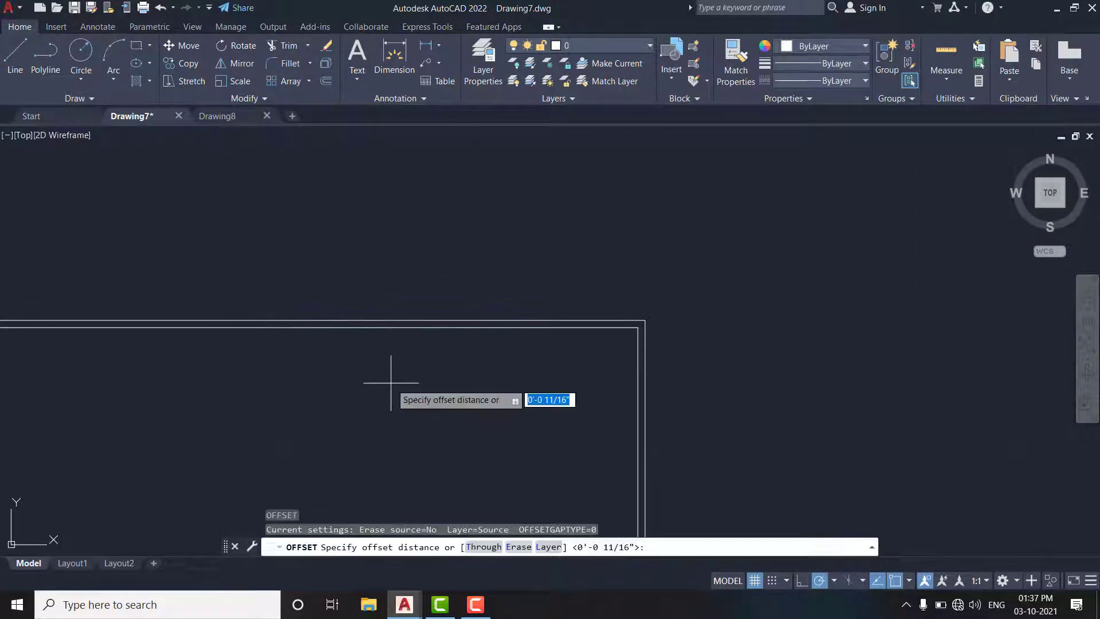
{"action": "type", "text": "0.7"}
{"action": "key", "text": "Return"}
{"action": "left_click", "coordinate": [393, 328]}
{"action": "left_click", "coordinate": [432, 415]}
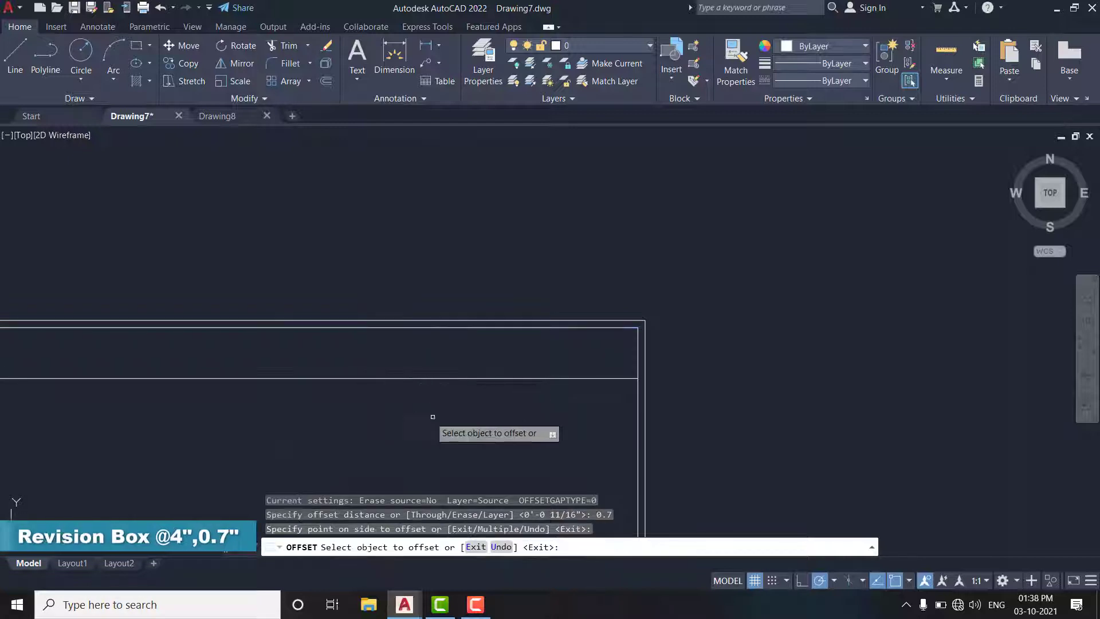
{"action": "key", "text": "Escape"}
Offset the inner border's right edge 4 inches inward.
{"action": "type", "text": "o"}
{"action": "key", "text": "Return"}
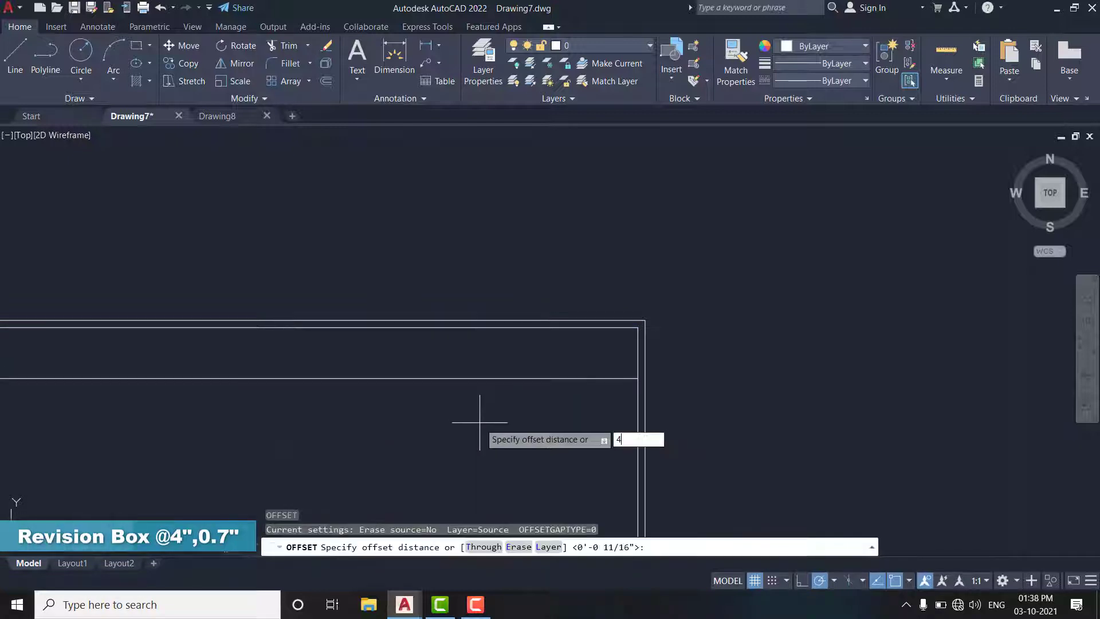
{"action": "type", "text": "4"}
{"action": "key", "text": "Return"}
{"action": "left_click", "coordinate": [638, 369]}
{"action": "left_click", "coordinate": [533, 358]}
{"action": "key", "text": "Escape"}
Trim the excess lines outside the 4 by 0.7 revision box.
{"action": "scroll", "coordinate": [504, 353], "scroll_direction": "down", "scroll_amount": 2}
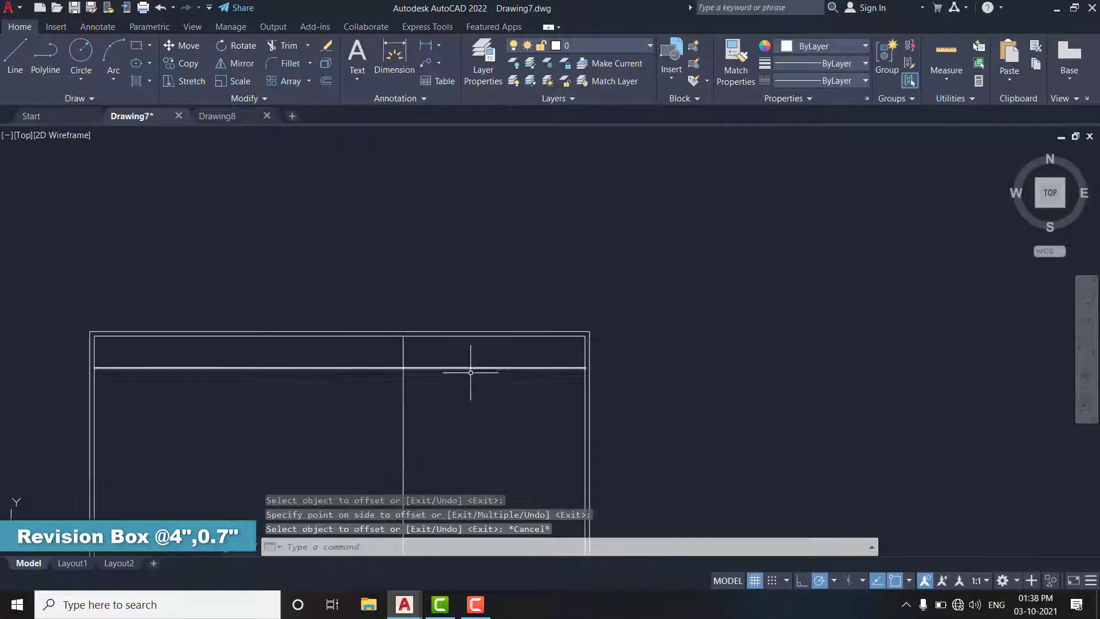
{"action": "type", "text": "tr"}
{"action": "key", "text": "Return"}
{"action": "left_click", "coordinate": [445, 413]}
{"action": "left_click", "coordinate": [381, 422]}
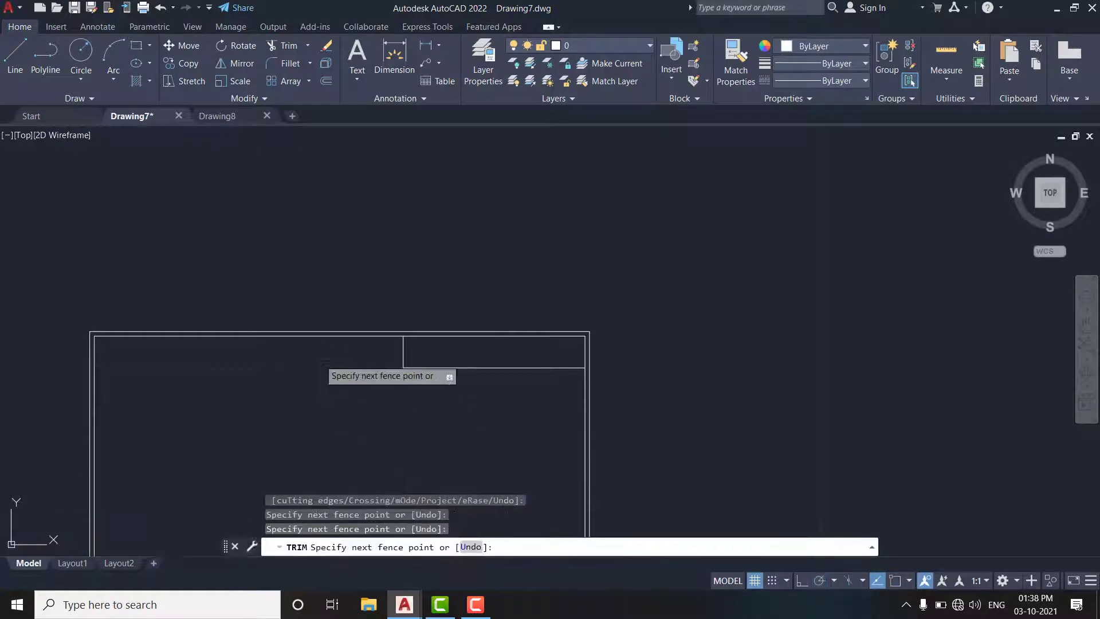
{"action": "key", "text": "Return"}
{"action": "key", "text": "Return"}
Add row lines 0.3 and 0.2 above the revision box's bottom line.
{"action": "scroll", "coordinate": [466, 363], "scroll_direction": "up", "scroll_amount": 2}
{"action": "left_click", "coordinate": [434, 447]}
{"action": "type", "text": "o"}
{"action": "key", "text": "Return"}
{"action": "type", "text": "0.3"}
{"action": "key", "text": "Return"}
{"action": "left_click", "coordinate": [392, 472]}
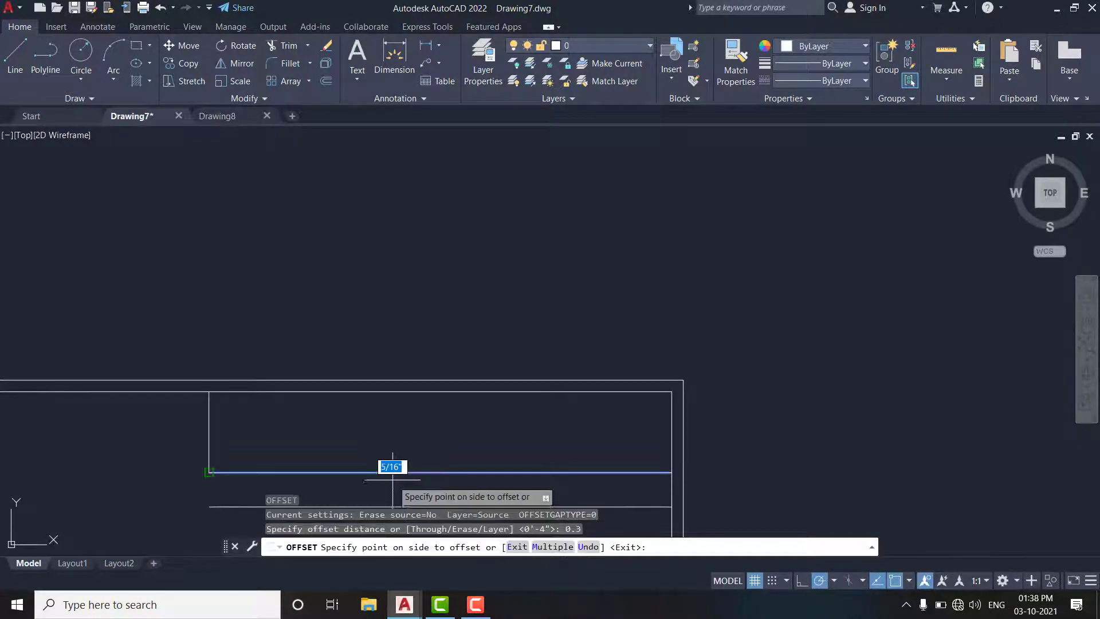
{"action": "left_click", "coordinate": [366, 455]}
{"action": "left_click", "coordinate": [343, 427]}
{"action": "key", "text": "Escape"}
{"action": "key", "text": "Return"}
{"action": "type", "text": "0.2"}
{"action": "key", "text": "Return"}
{"action": "left_click", "coordinate": [326, 437]}
{"action": "left_click", "coordinate": [320, 421]}
Offset the revision box's left edge to create the first column line.
{"action": "middle_click_drag", "start_coordinate": [278, 466], "coordinate": [261, 452]}
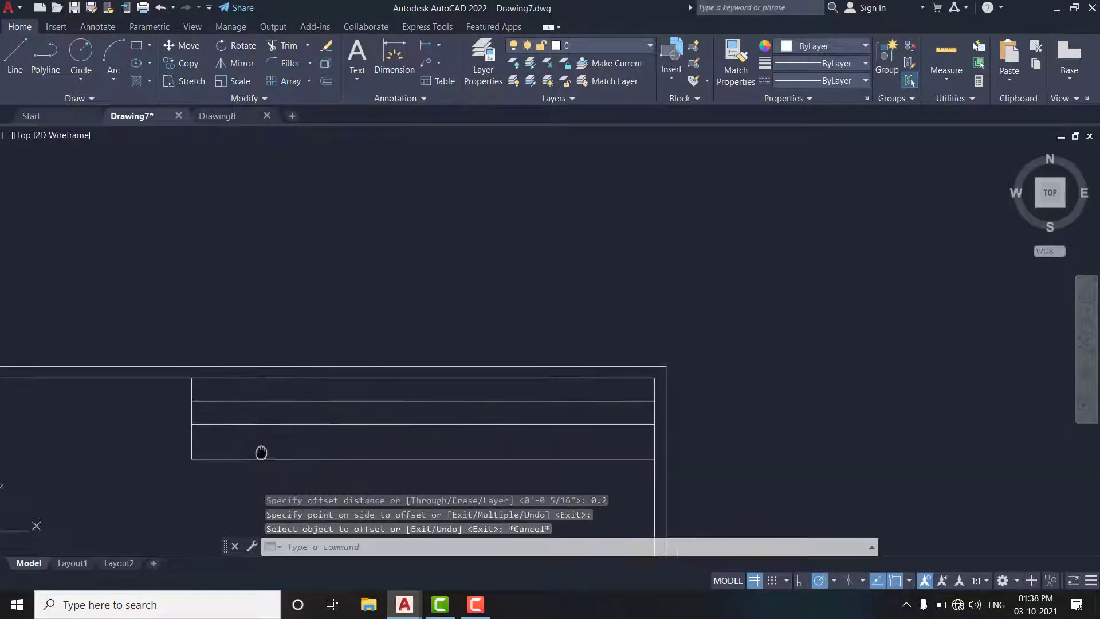
{"action": "scroll", "coordinate": [263, 400], "scroll_direction": "up", "scroll_amount": 1}
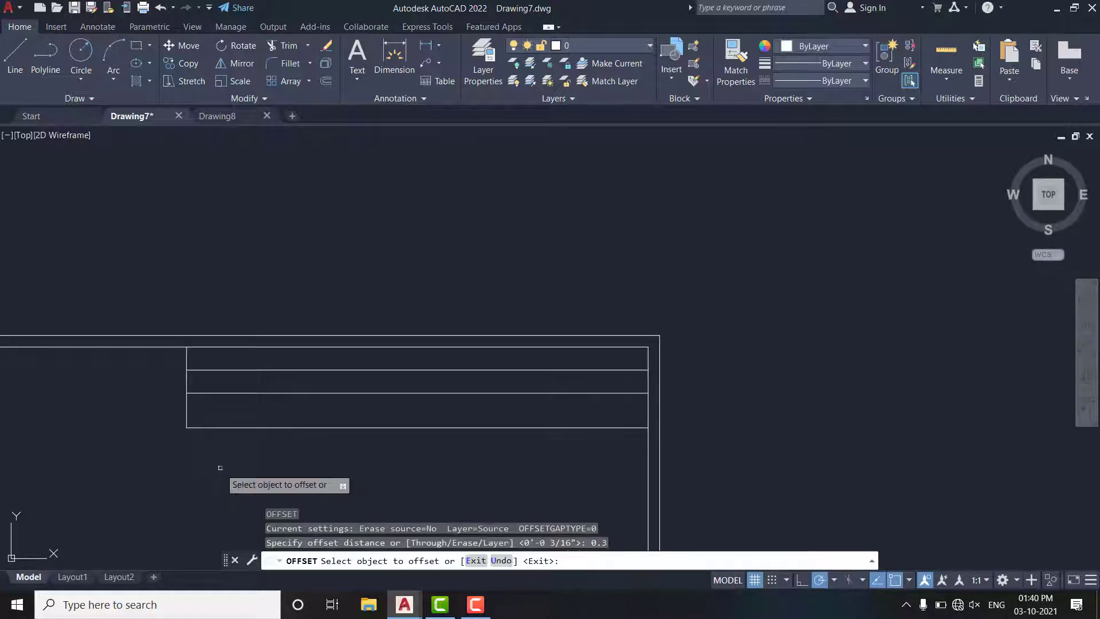
{"action": "left_click", "coordinate": [186, 413]}
{"action": "left_click", "coordinate": [235, 419]}
{"action": "key", "text": "Escape"}
{"action": "left_click", "coordinate": [221, 395]}
Add column lines 2.4 inches to the right.
{"action": "type", "text": "o"}
{"action": "key", "text": "Return"}
{"action": "type", "text": "2.4"}
{"action": "key", "text": "Return"}
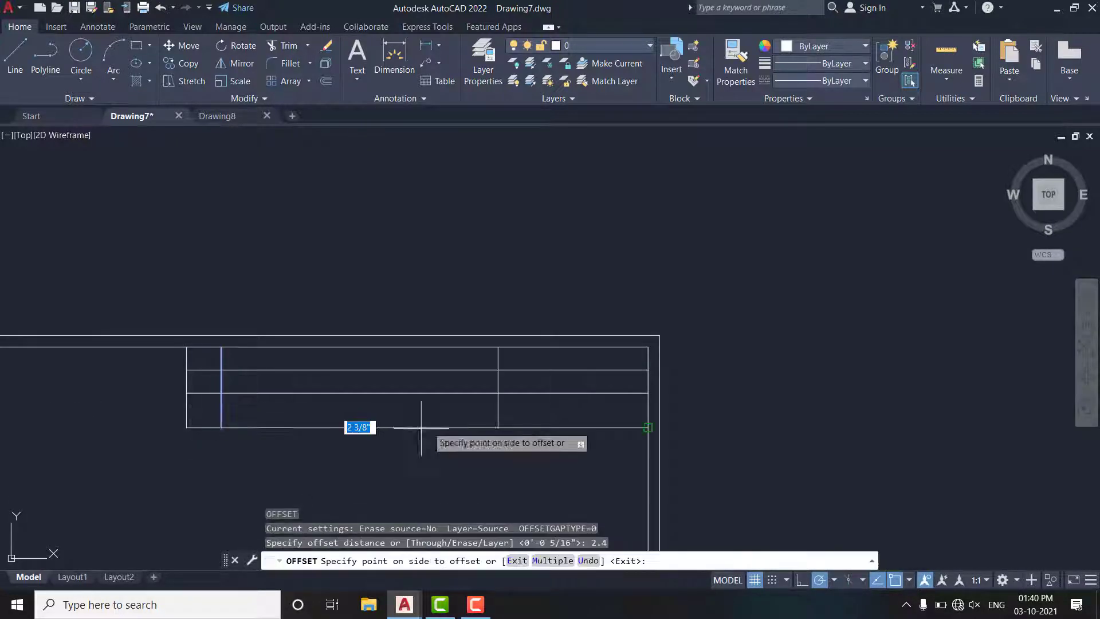
{"action": "left_click", "coordinate": [421, 427]}
{"action": "left_click", "coordinate": [504, 407]}
{"action": "key", "text": "Escape"}
{"action": "key", "text": "Return"}
{"action": "left_click", "coordinate": [527, 411]}
{"action": "key", "text": "Escape"}
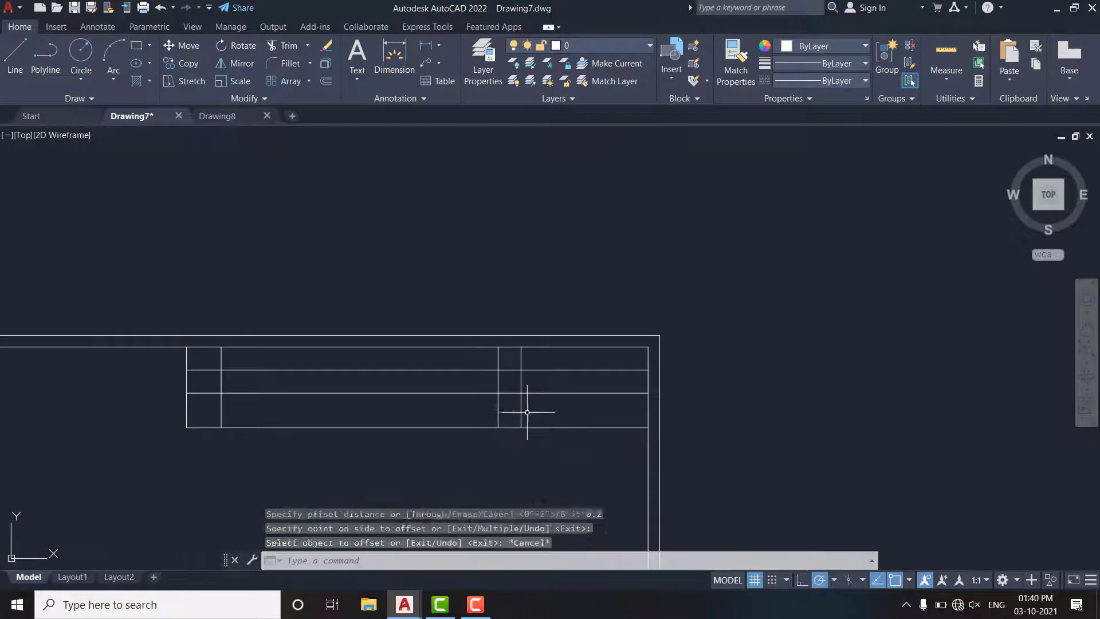
Add a final column line 0.4 inch further right.
{"action": "key", "text": "Return"}
{"action": "type", "text": "0.4"}
{"action": "key", "text": "Return"}
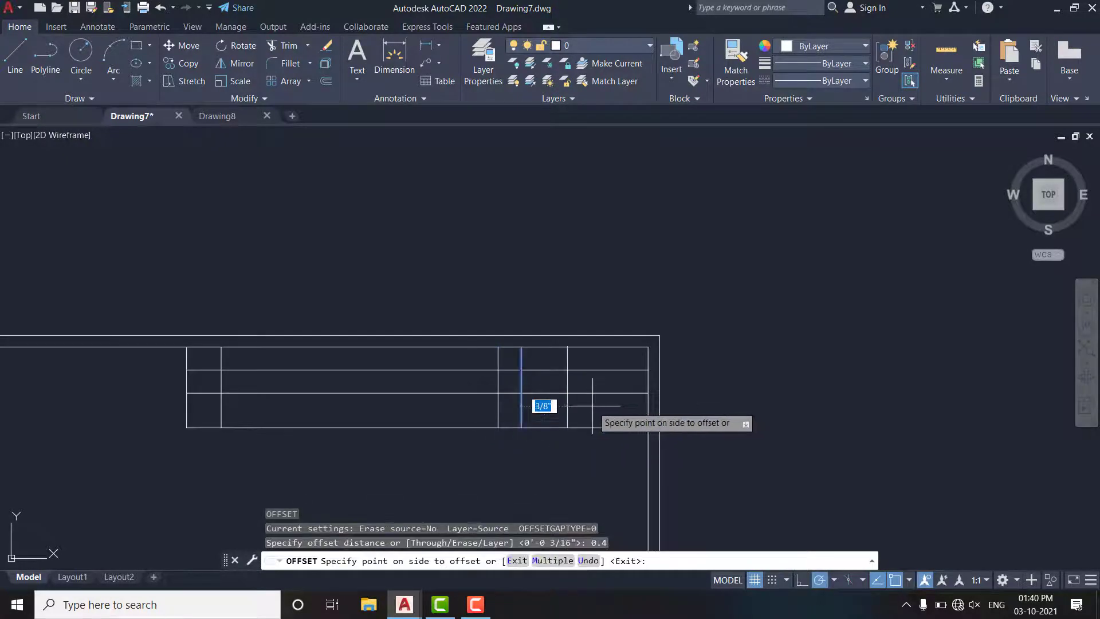
{"action": "left_click", "coordinate": [576, 413]}
{"action": "key", "text": "Escape"}
Trim the column lines out of the revision box's top row.
{"action": "middle_click_drag", "start_coordinate": [579, 412], "coordinate": [547, 456]}
{"action": "type", "text": "TR"}
{"action": "key", "text": "Return"}
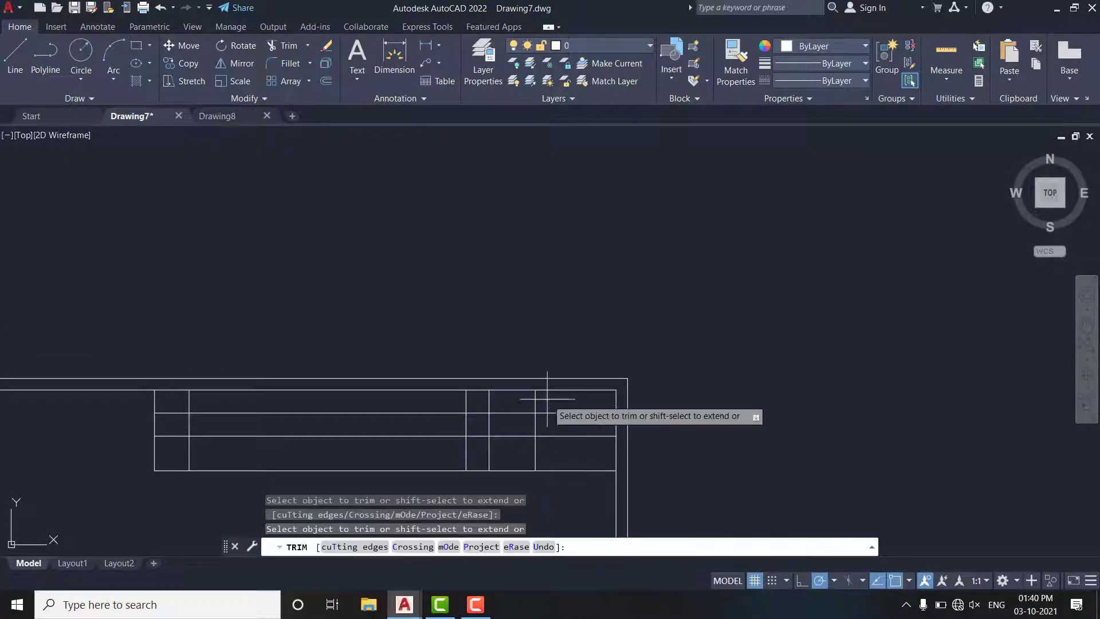
{"action": "left_click_drag", "start_coordinate": [550, 401], "coordinate": [160, 408]}
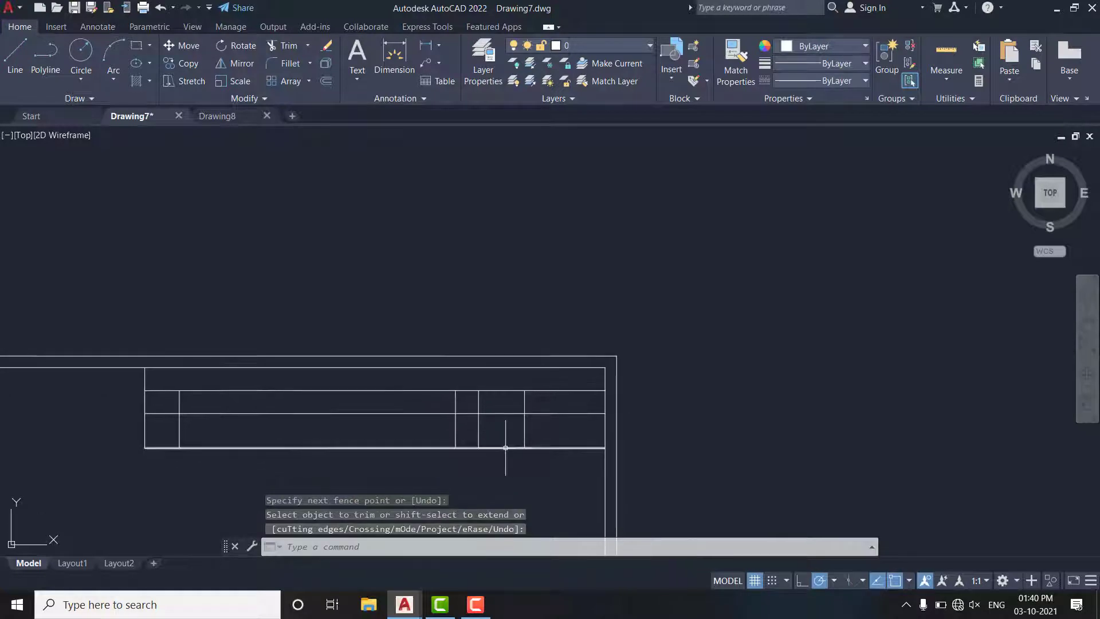
{"action": "middle_click_drag", "start_coordinate": [478, 470], "coordinate": [466, 449]}
{"action": "left_click", "coordinate": [779, 403]}
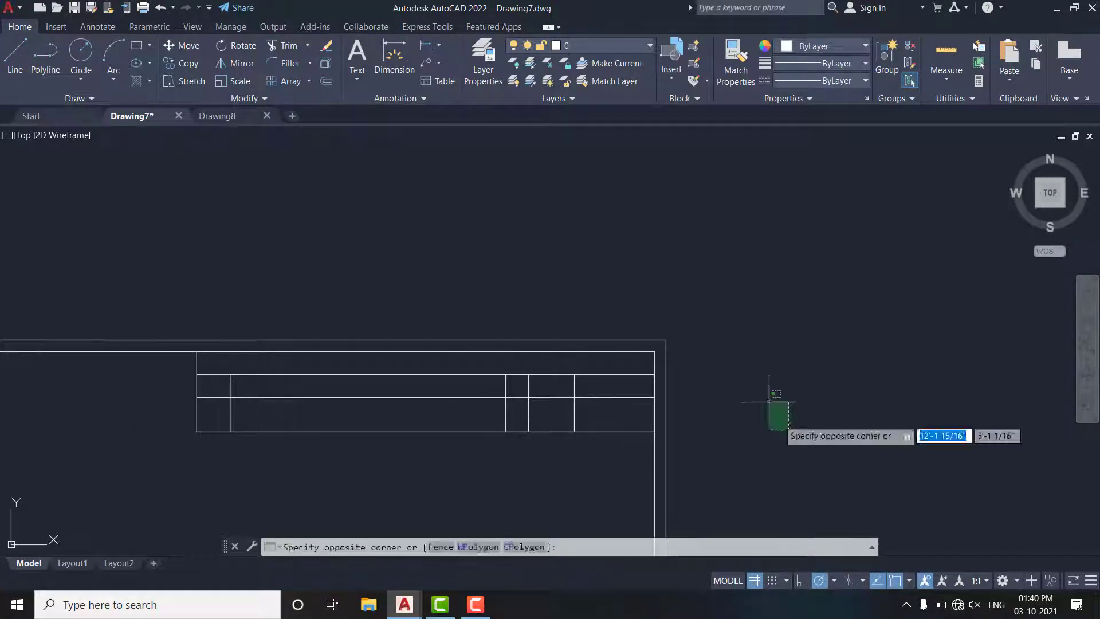
{"action": "scroll", "coordinate": [745, 416], "scroll_direction": "down", "scroll_amount": 2}
{"action": "middle_click_drag", "start_coordinate": [726, 422], "coordinate": [551, 385]}
{"action": "scroll", "coordinate": [518, 332], "scroll_direction": "down", "scroll_amount": 2}
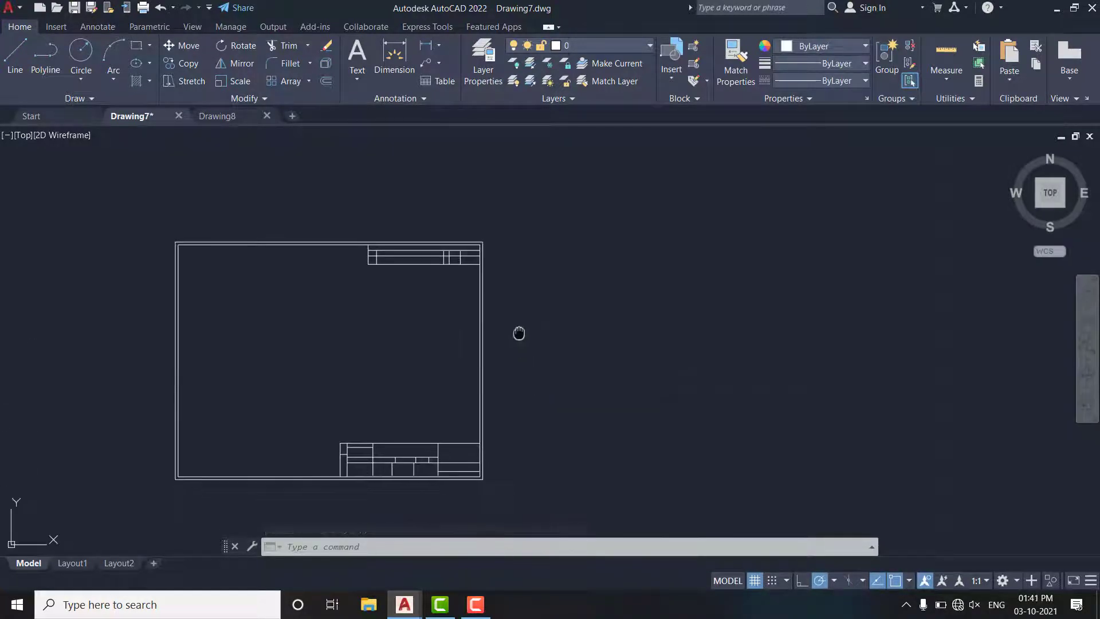
{"action": "scroll", "coordinate": [363, 459], "scroll_direction": "up", "scroll_amount": 6}
Open the text style manager from the Annotation panel's style list.
{"action": "scroll", "coordinate": [363, 466], "scroll_direction": "down", "scroll_amount": 2}
{"action": "scroll", "coordinate": [550, 401], "scroll_direction": "down", "scroll_amount": 5}
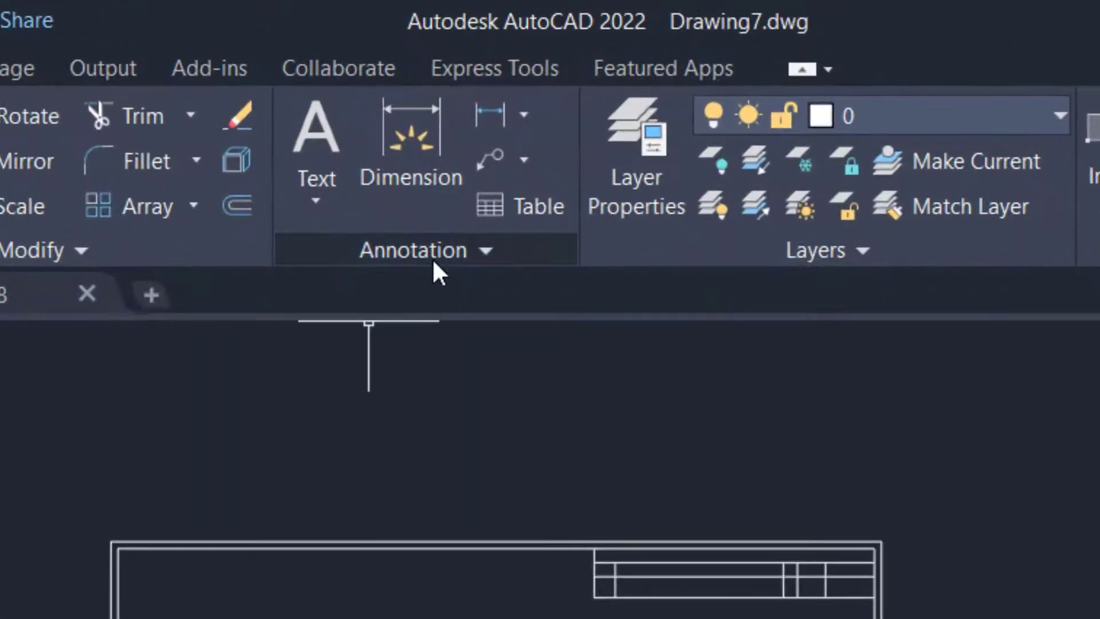
{"action": "left_click", "coordinate": [432, 258]}
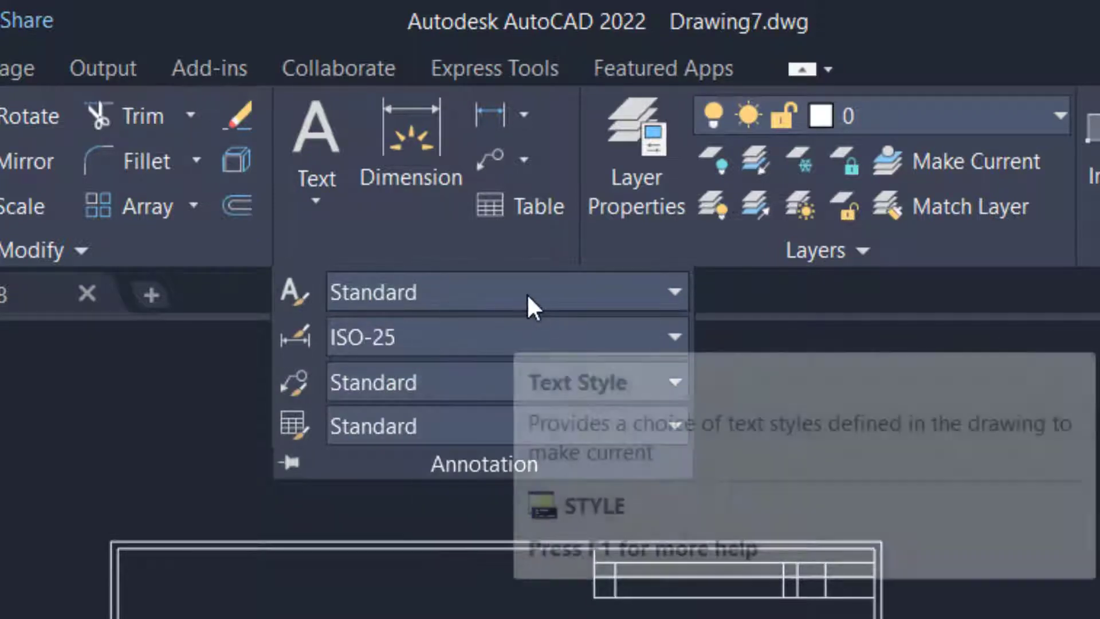
{"action": "left_click", "coordinate": [527, 293]}
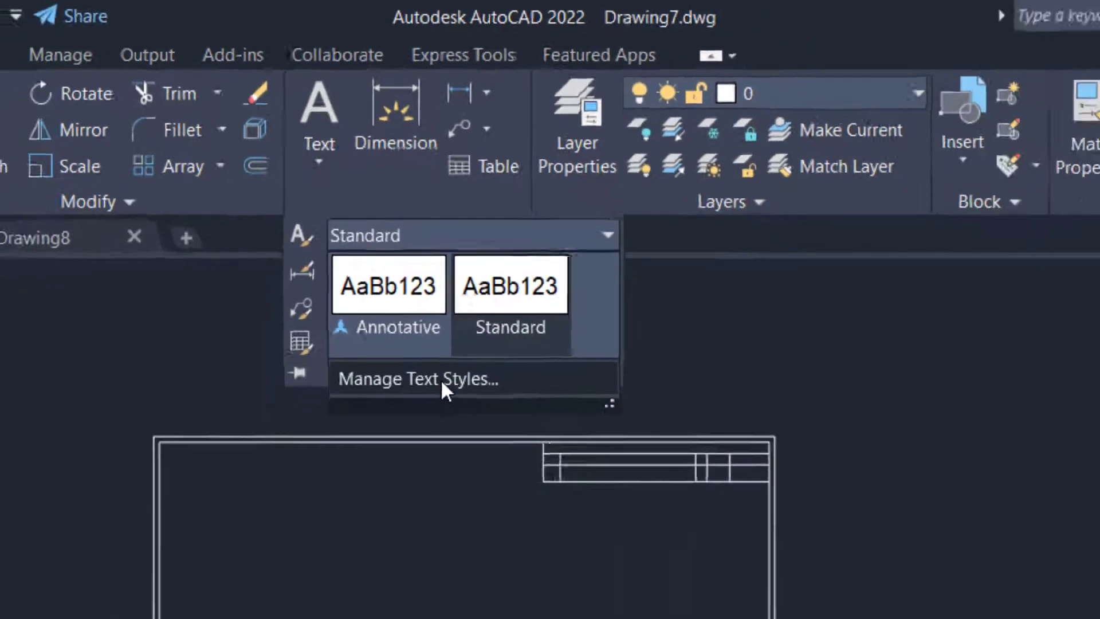
{"action": "left_click", "coordinate": [469, 477]}
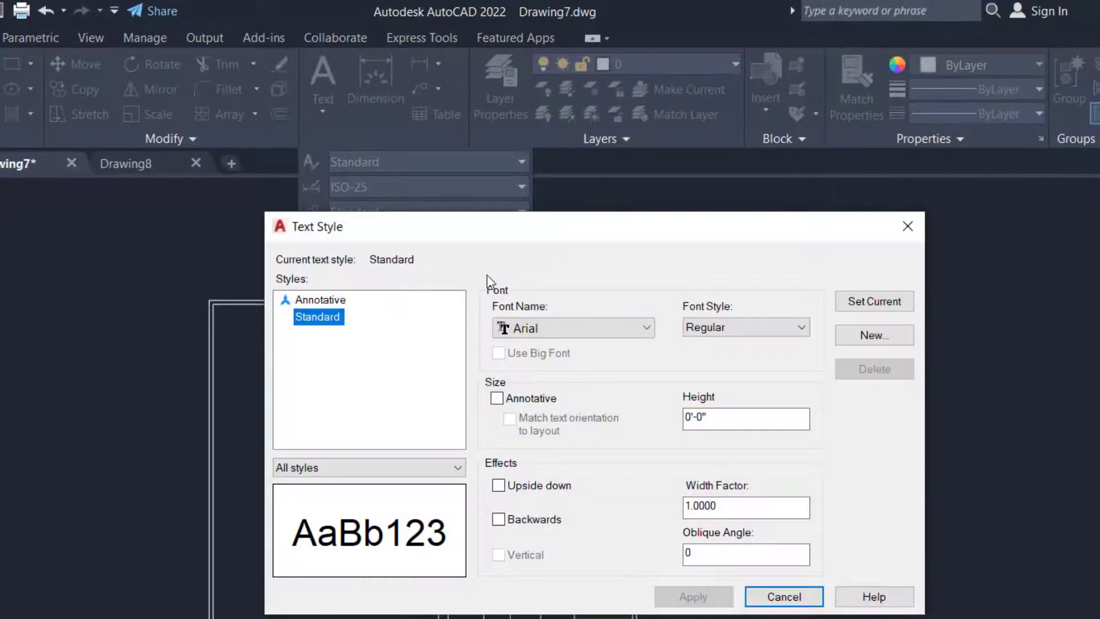
{"action": "left_click_drag", "start_coordinate": [555, 236], "coordinate": [543, 240]}
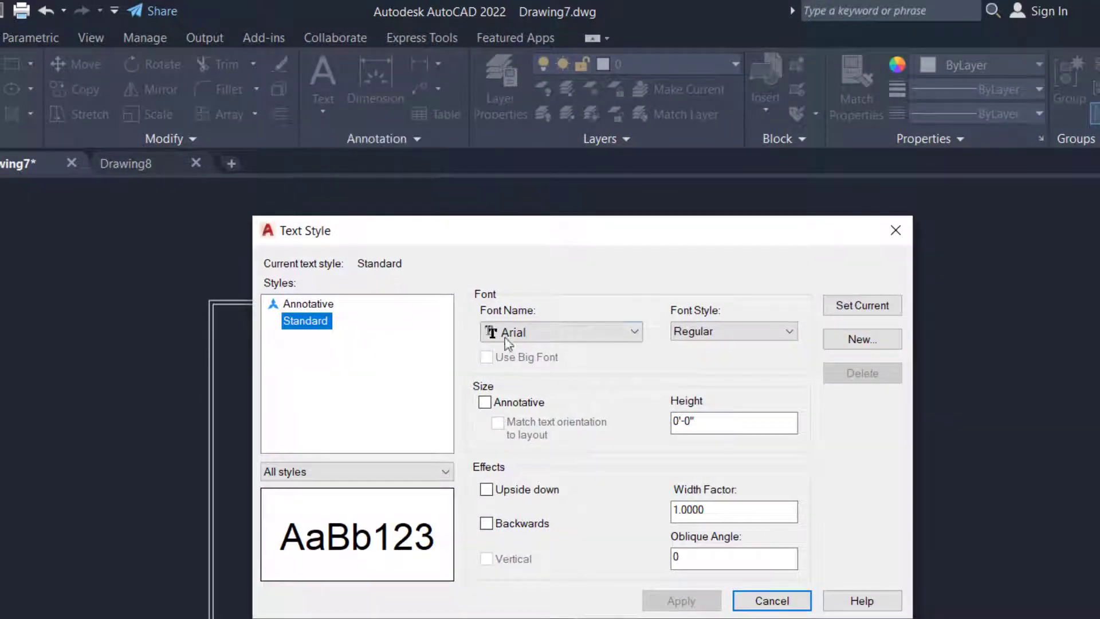
Create the Title Block style with simplex.shx font at 3/16 height and apply it.
{"action": "left_click", "coordinate": [856, 342]}
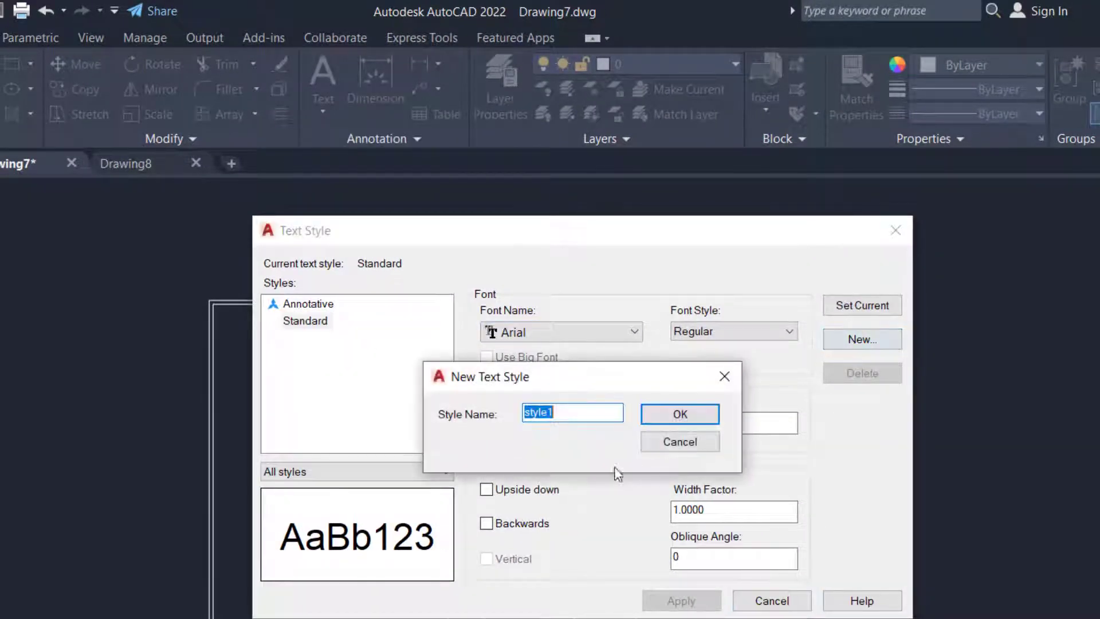
{"action": "left_click", "coordinate": [502, 403]}
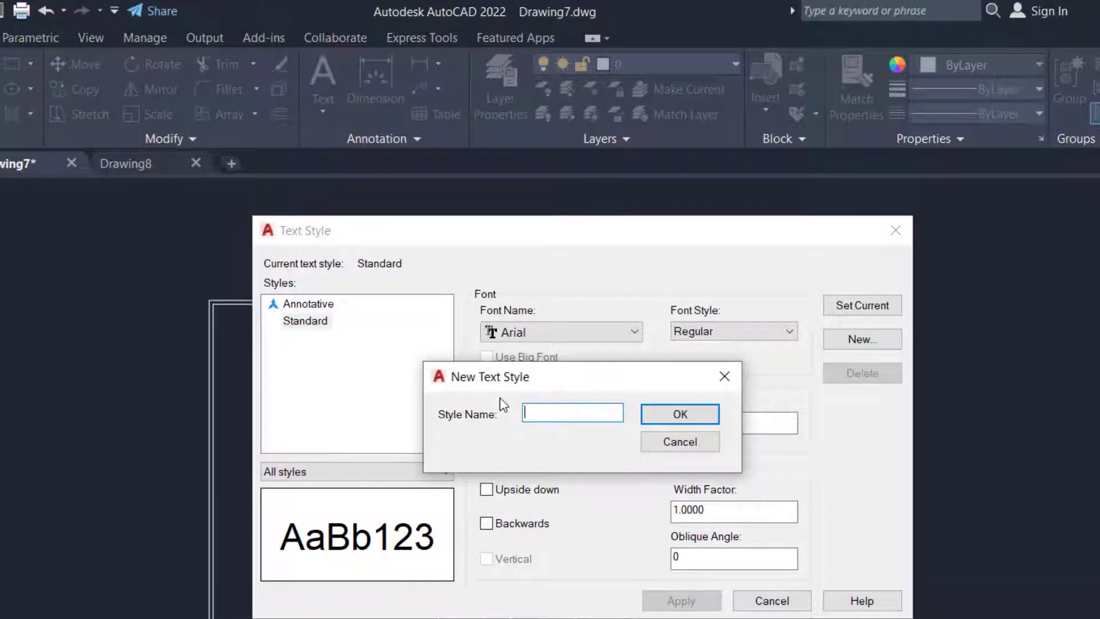
{"action": "type", "text": "Title Block"}
{"action": "left_click", "coordinate": [675, 415]}
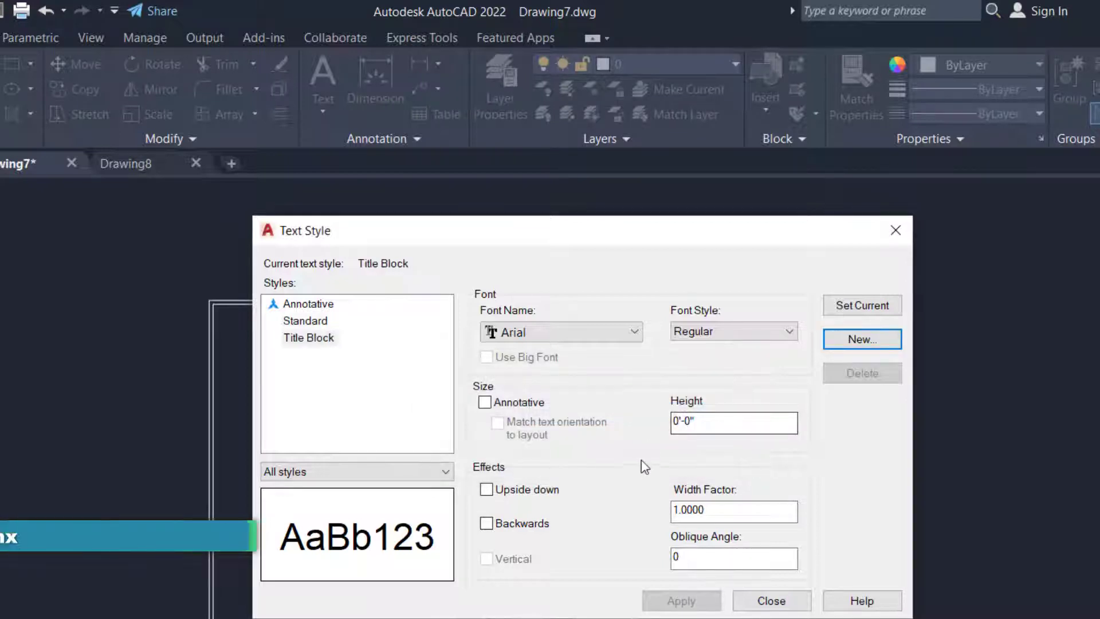
{"action": "left_click", "coordinate": [618, 334]}
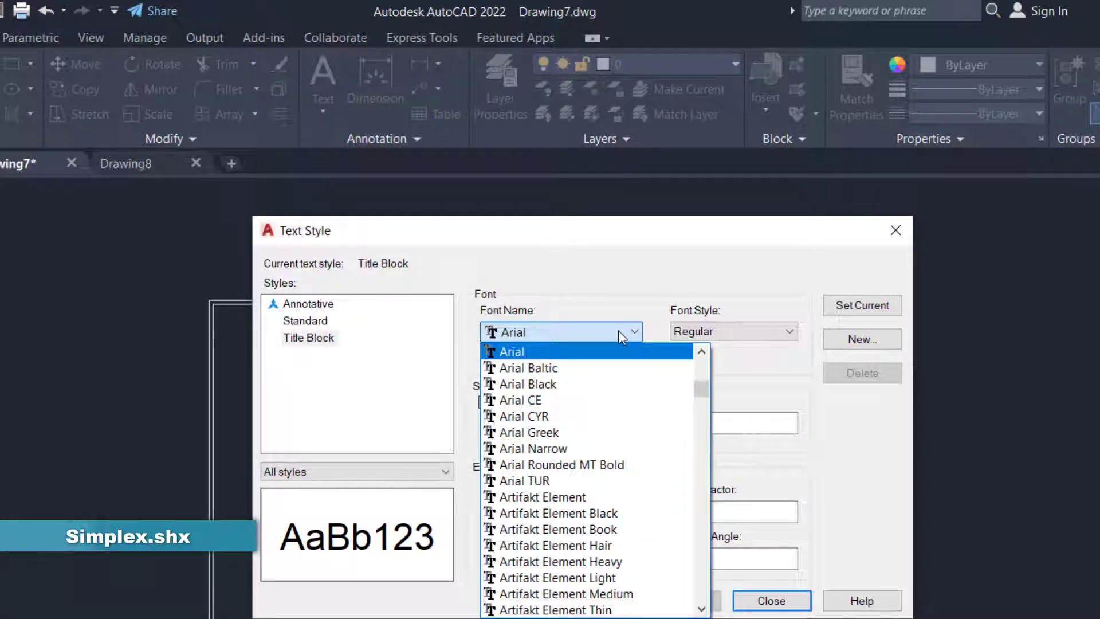
{"action": "type", "text": "simplex.shx"}
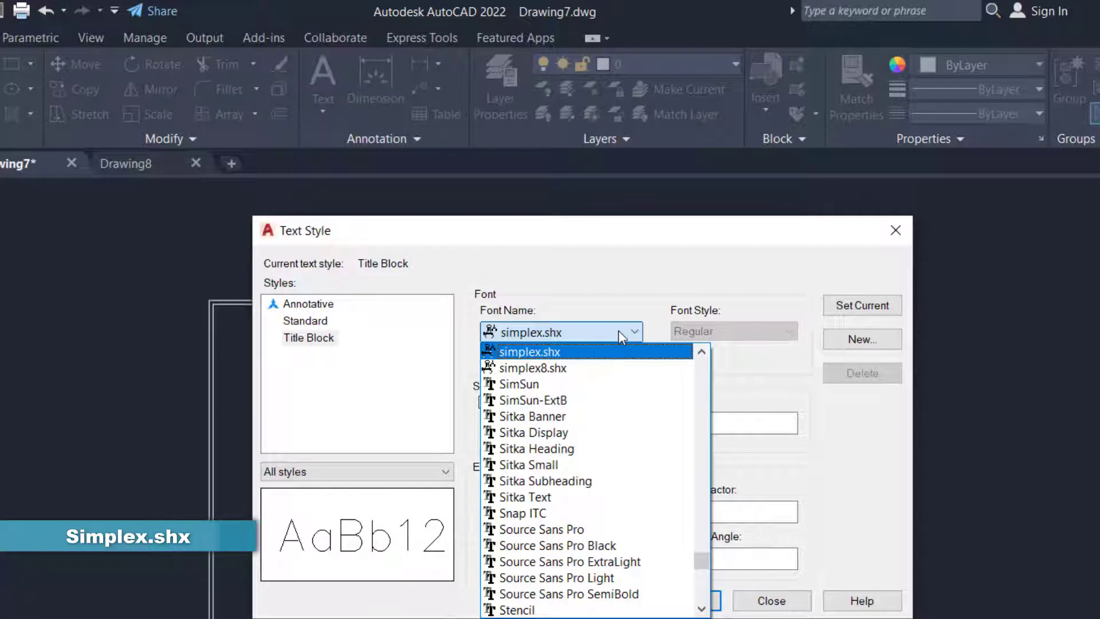
{"action": "key", "text": "Return"}
{"action": "key", "text": "Tab"}
{"action": "key", "text": "Tab"}
{"action": "key", "text": "Tab"}
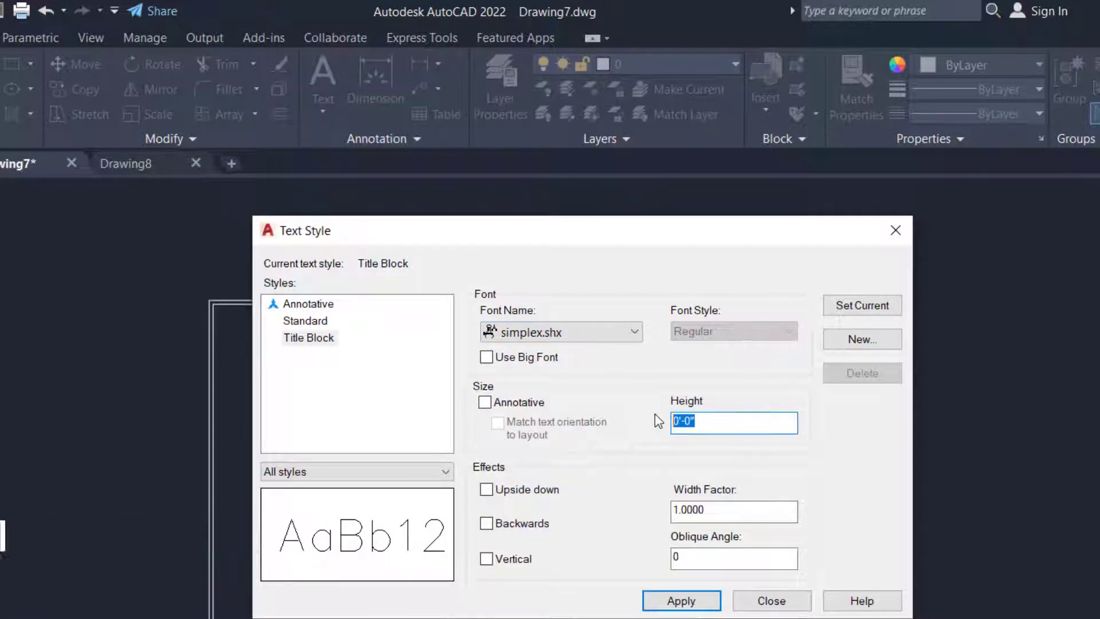
{"action": "type", "text": "3/16"}
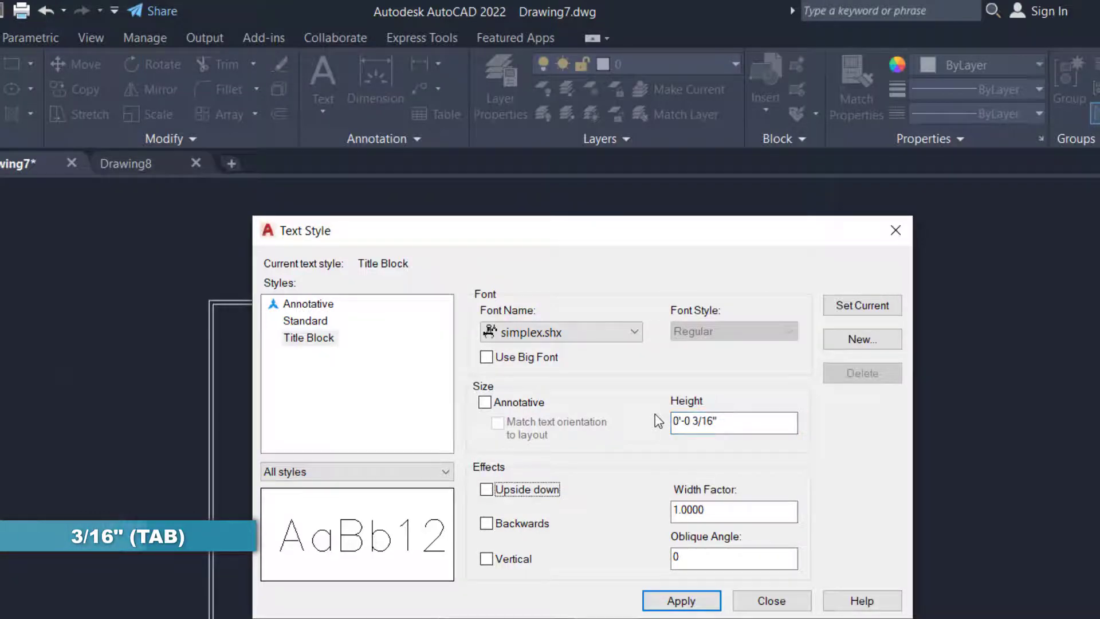
{"action": "left_click", "coordinate": [684, 600]}
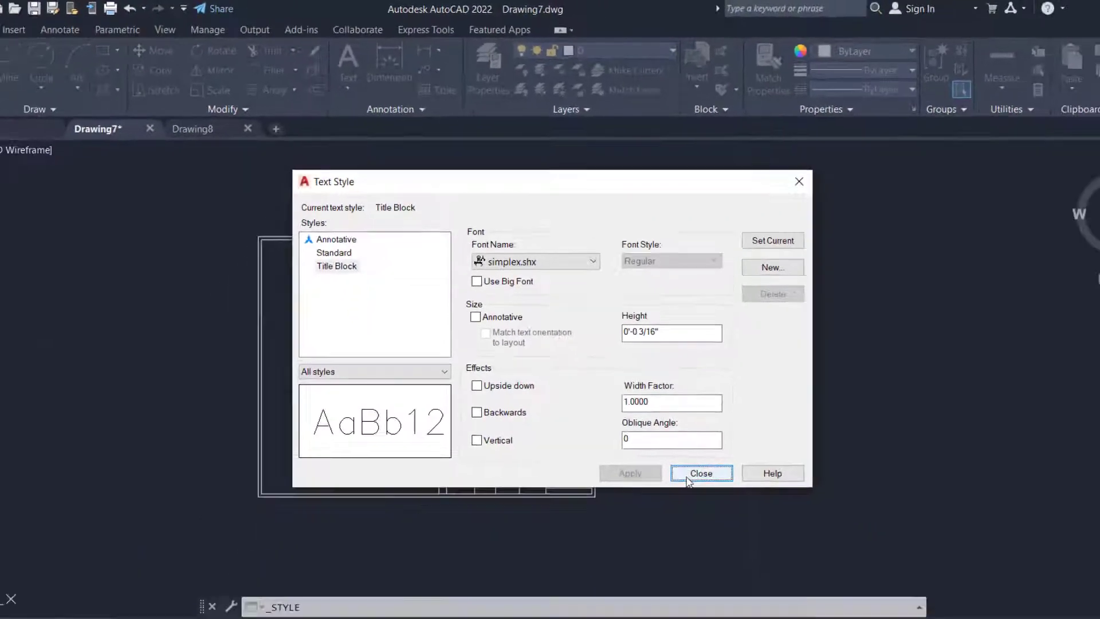
{"action": "left_click", "coordinate": [744, 599]}
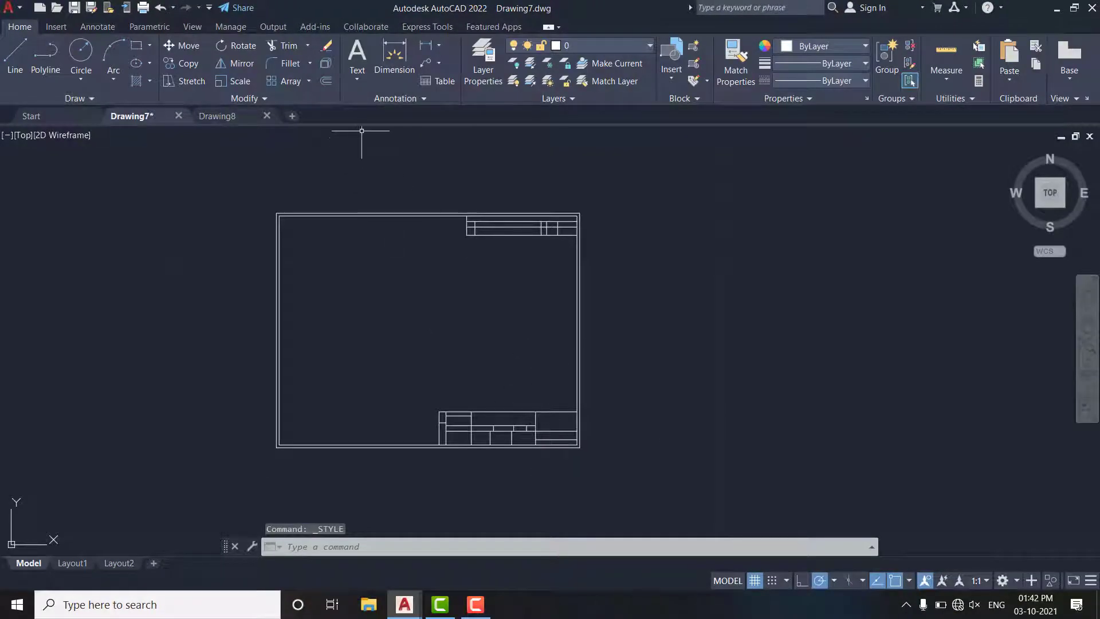
Check that Title Block is the current text style.
{"action": "left_click", "coordinate": [396, 101]}
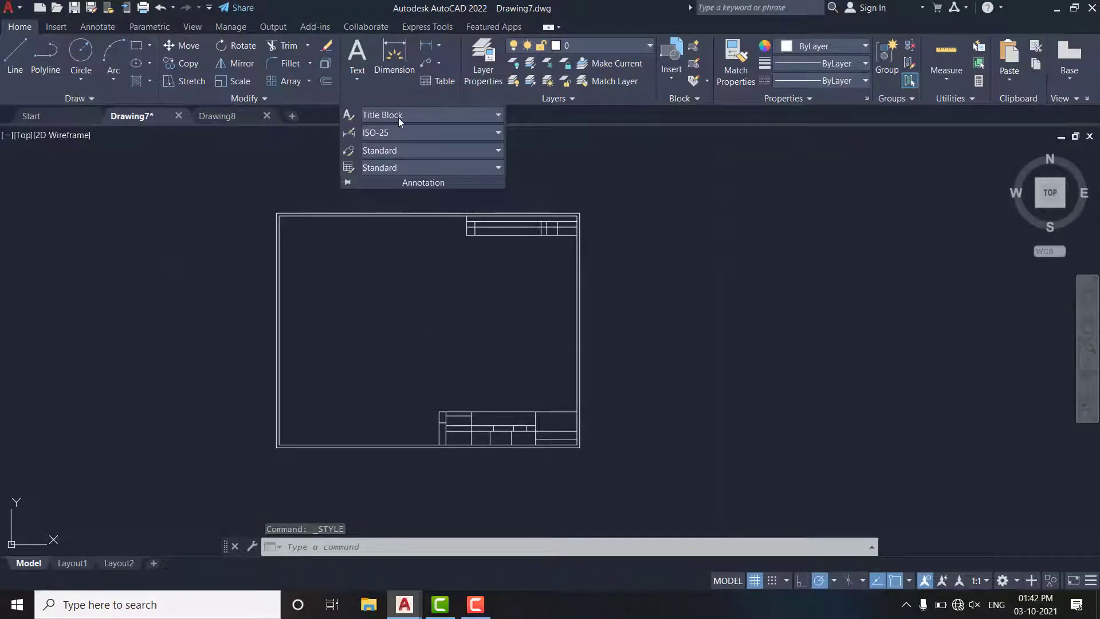
{"action": "left_click", "coordinate": [606, 166]}
{"action": "scroll", "coordinate": [429, 393], "scroll_direction": "up", "scroll_amount": 2}
Write REOCAD in a multiline text box and restyle it in bold Standard.
{"action": "left_click", "coordinate": [357, 79]}
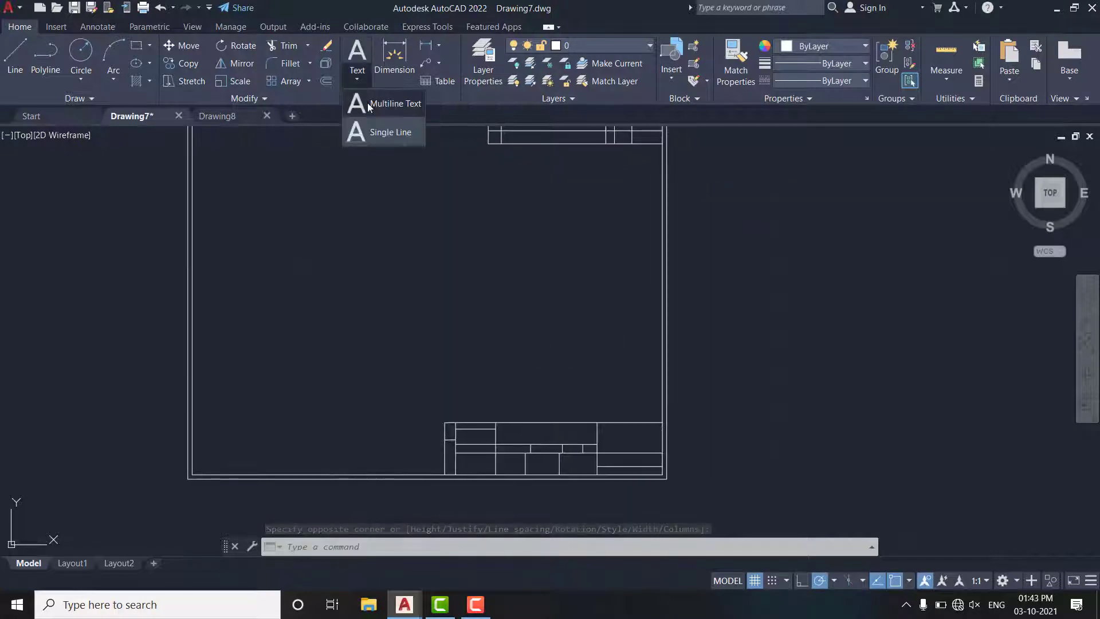
{"action": "left_click", "coordinate": [378, 103]}
{"action": "scroll", "coordinate": [610, 399], "scroll_direction": "up", "scroll_amount": 2}
{"action": "left_click", "coordinate": [242, 326]}
{"action": "left_click", "coordinate": [541, 417]}
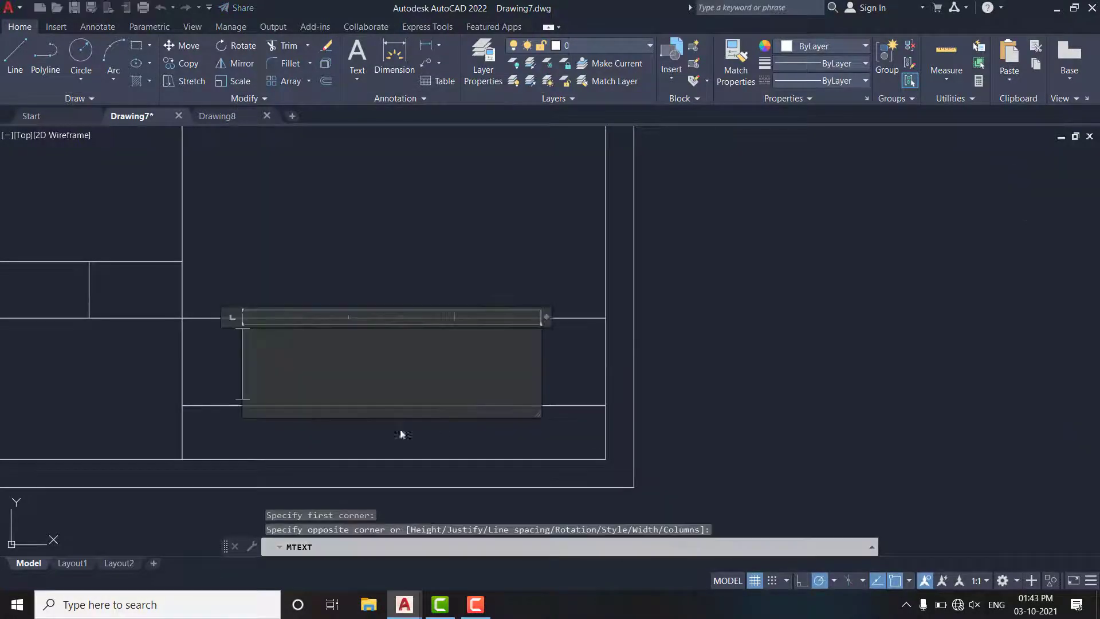
{"action": "type", "text": "REOCAD"}
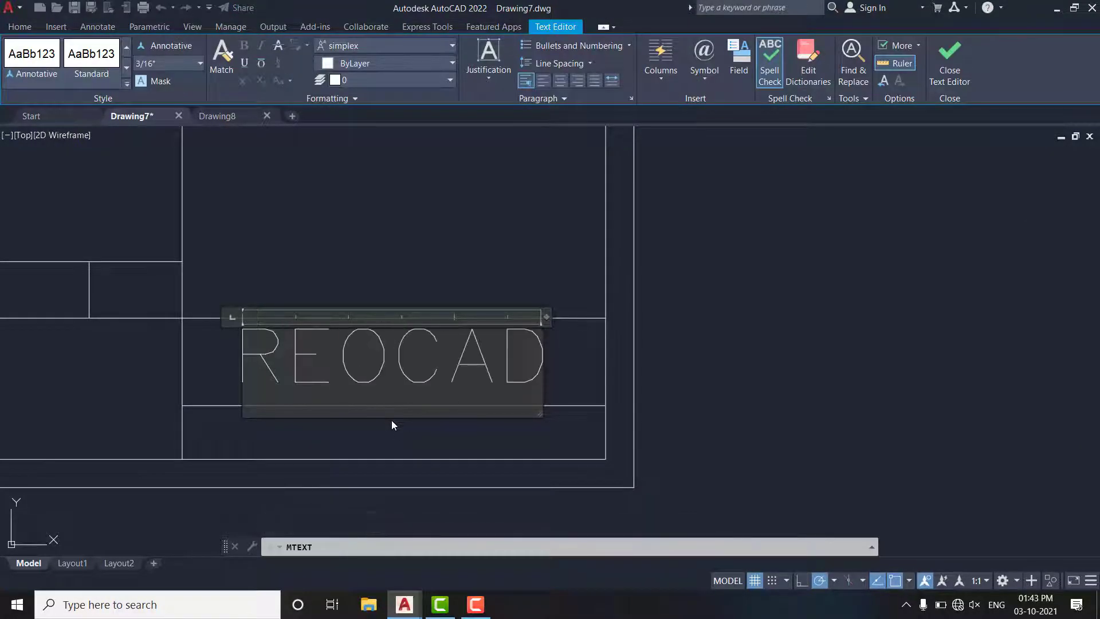
{"action": "key", "text": "ctrl+a"}
{"action": "left_click", "coordinate": [92, 55]}
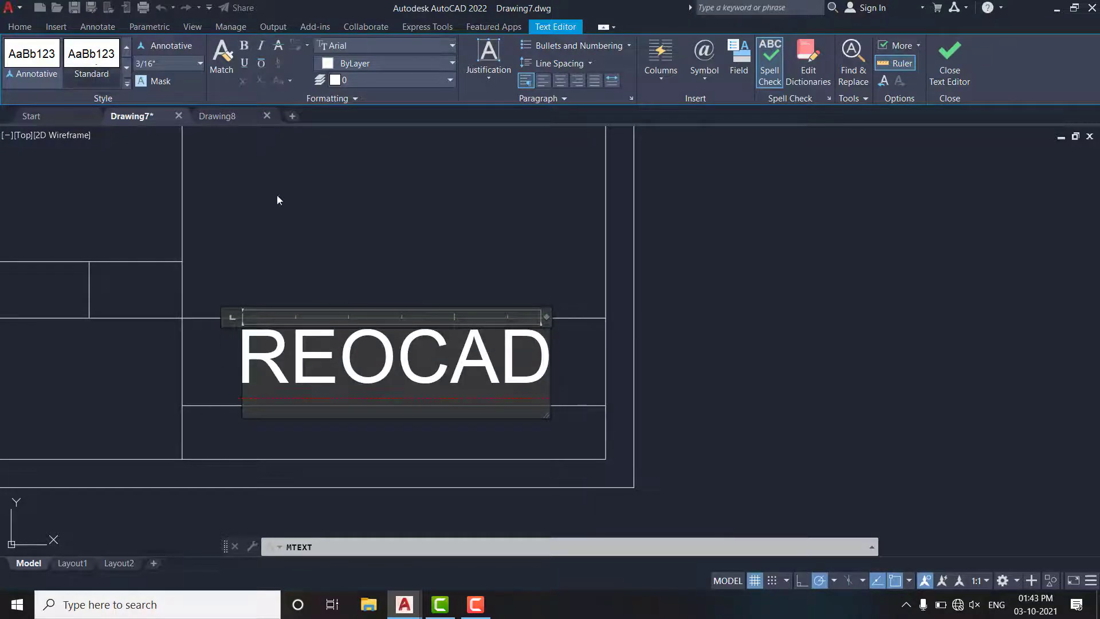
{"action": "left_click", "coordinate": [277, 199]}
{"action": "scroll", "coordinate": [434, 255], "scroll_direction": "down", "scroll_amount": 4}
{"action": "scroll", "coordinate": [449, 279], "scroll_direction": "up", "scroll_amount": 4}
{"action": "left_click", "coordinate": [206, 281]}
Move the REOCAD text into the title block's lower-right cell.
{"action": "left_click", "coordinate": [550, 367]}
{"action": "type", "text": "M"}
{"action": "key", "text": "Return"}
{"action": "left_click", "coordinate": [673, 265]}
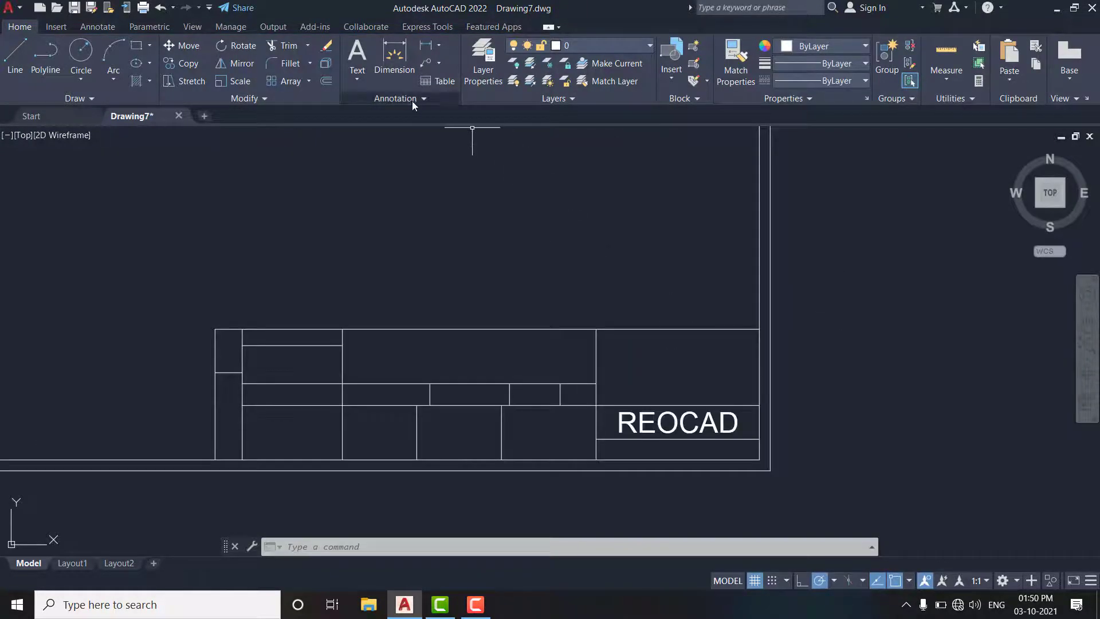
{"action": "left_click", "coordinate": [411, 101]}
Set the Fields text style height to 1/16 inch and apply it.
{"action": "left_click", "coordinate": [408, 115]}
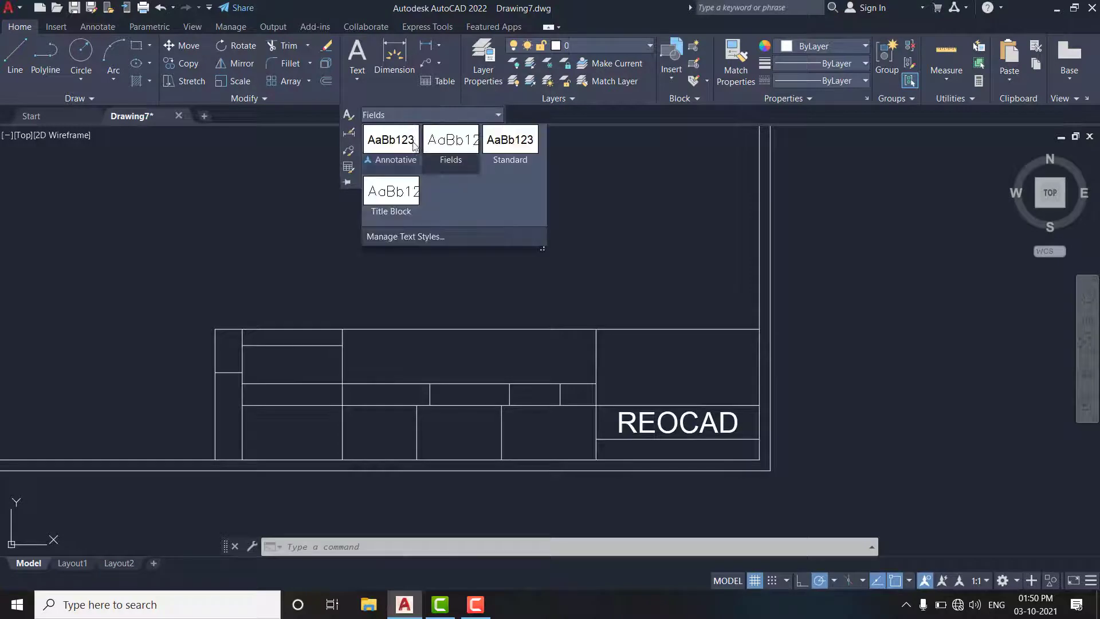
{"action": "left_click", "coordinate": [427, 236]}
{"action": "left_click", "coordinate": [634, 295]}
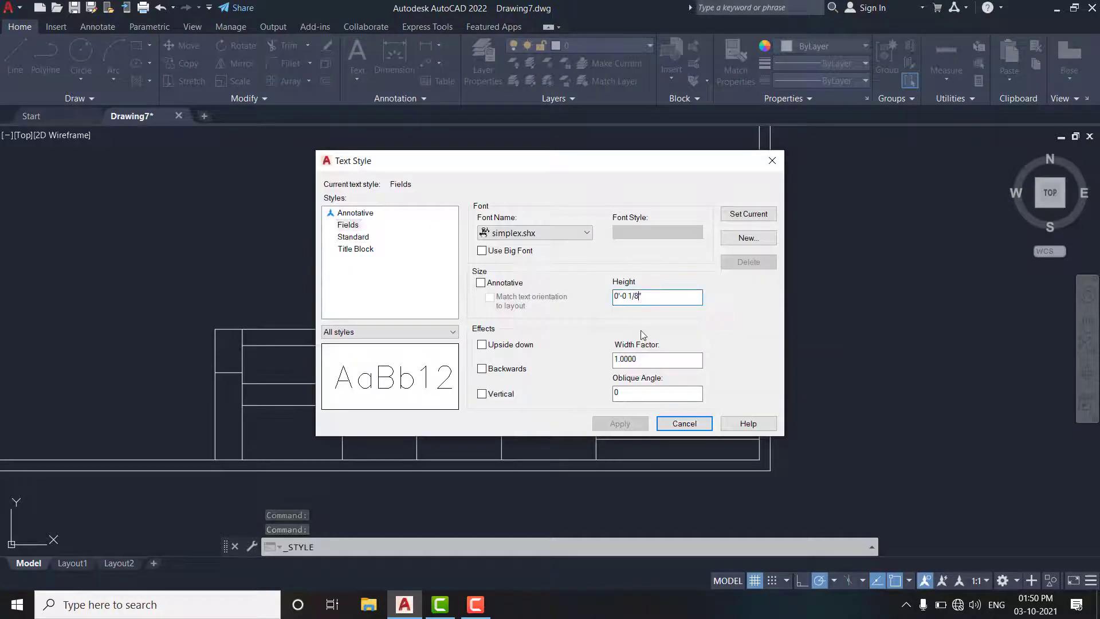
{"action": "key", "text": "BackSpace"}
{"action": "type", "text": "16"}
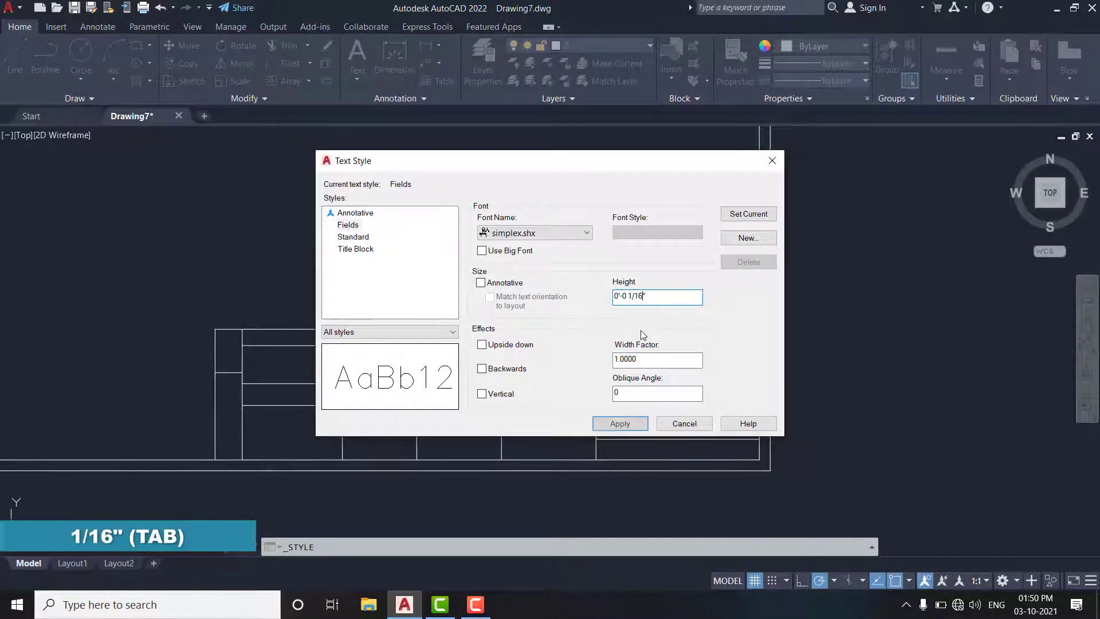
{"action": "left_click", "coordinate": [635, 425]}
{"action": "left_click", "coordinate": [683, 424]}
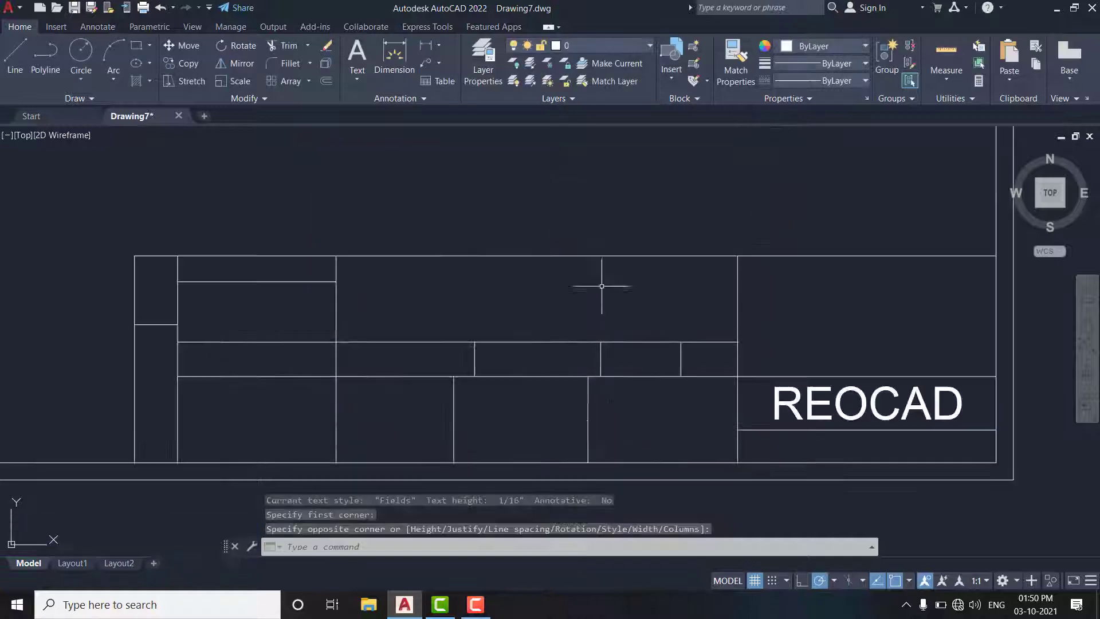
Type the REOCAD confidentiality notice as 1/16-inch multiline text in the lower-left cell.
{"action": "left_click", "coordinate": [357, 78]}
{"action": "left_click", "coordinate": [372, 105]}
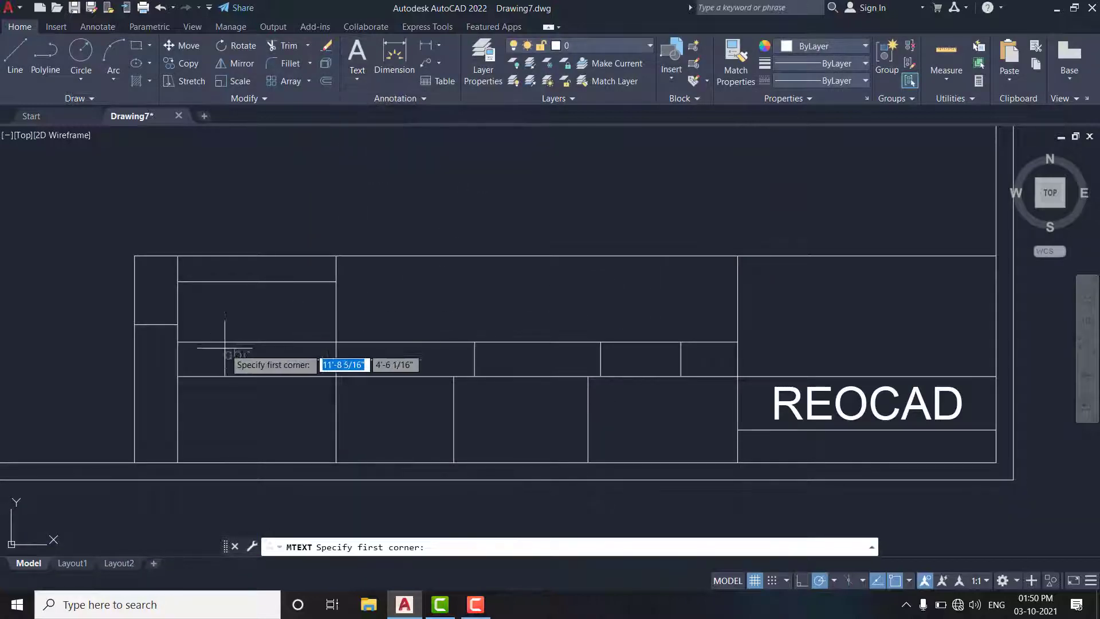
{"action": "left_click", "coordinate": [178, 377]}
{"action": "left_click", "coordinate": [258, 415]}
{"action": "type", "text": "THIS DR"}
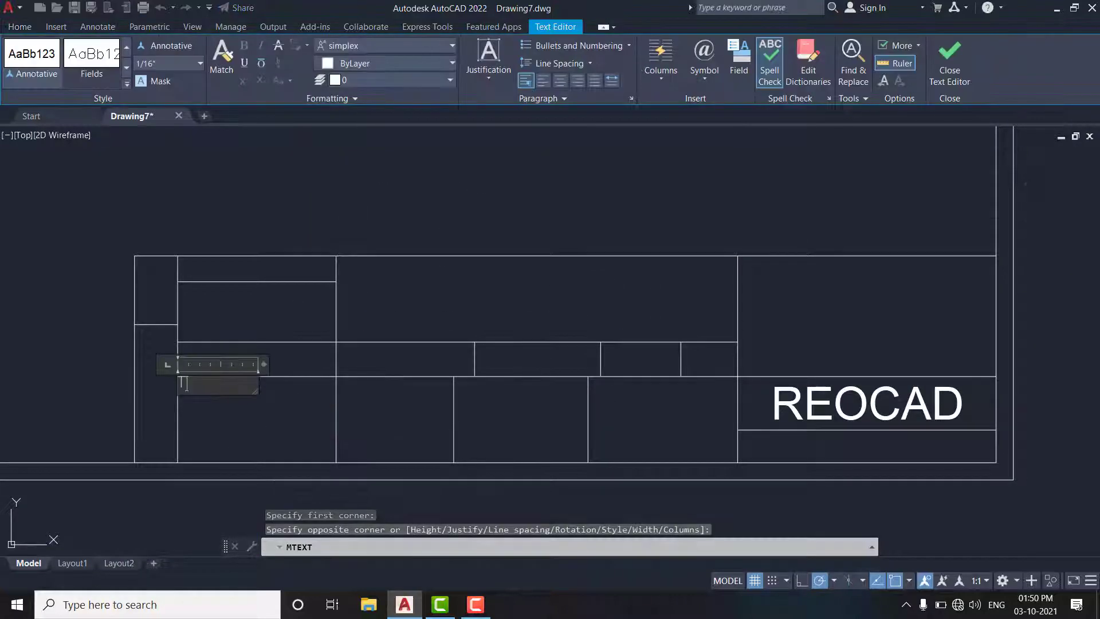
{"action": "type", "text": "AWING IS CONFIDENTIA"}
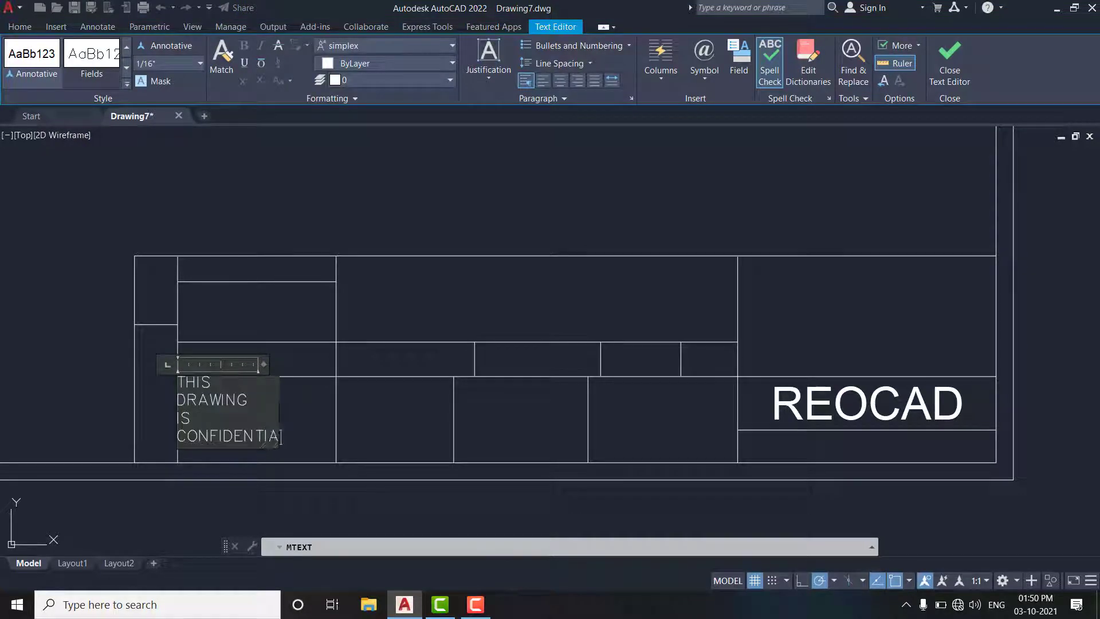
{"action": "type", "text": "L AND THE COPYRIGHT OF REOCAD AND MUST"}
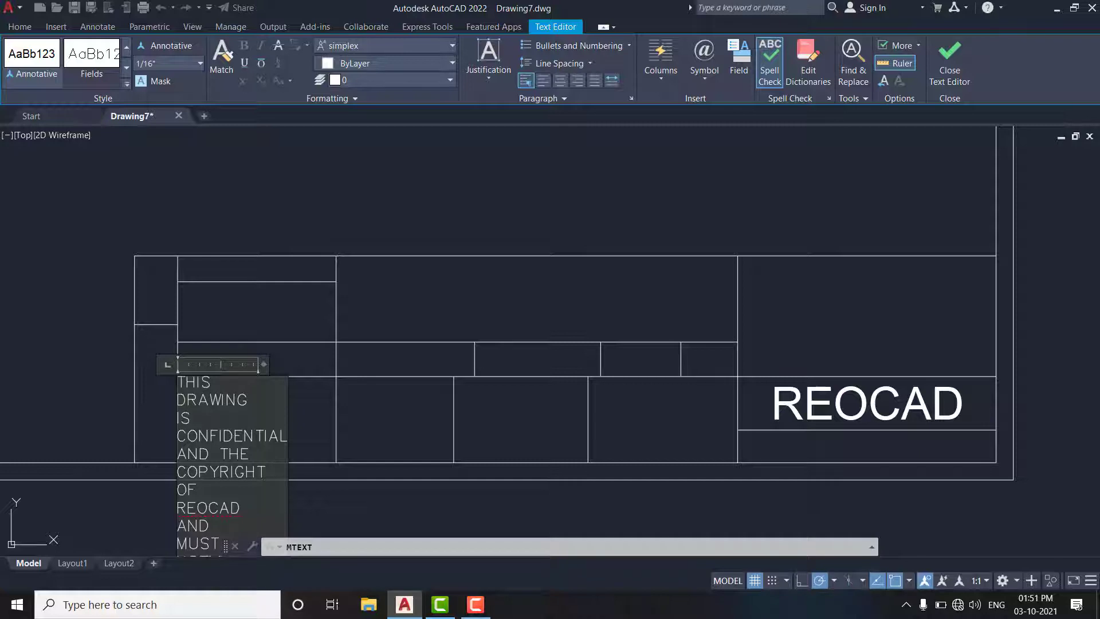
{"action": "type", "text": " NOT BE COPIED OR PASSED"}
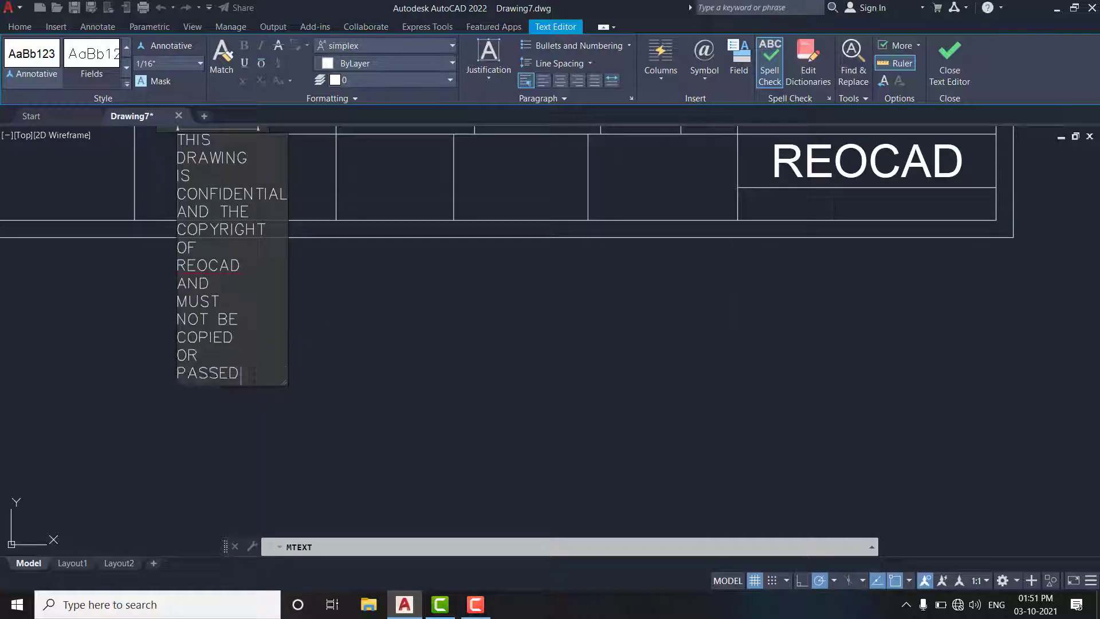
{"action": "type", "text": " ON TO A THIRD PARTY WITHOUT"}
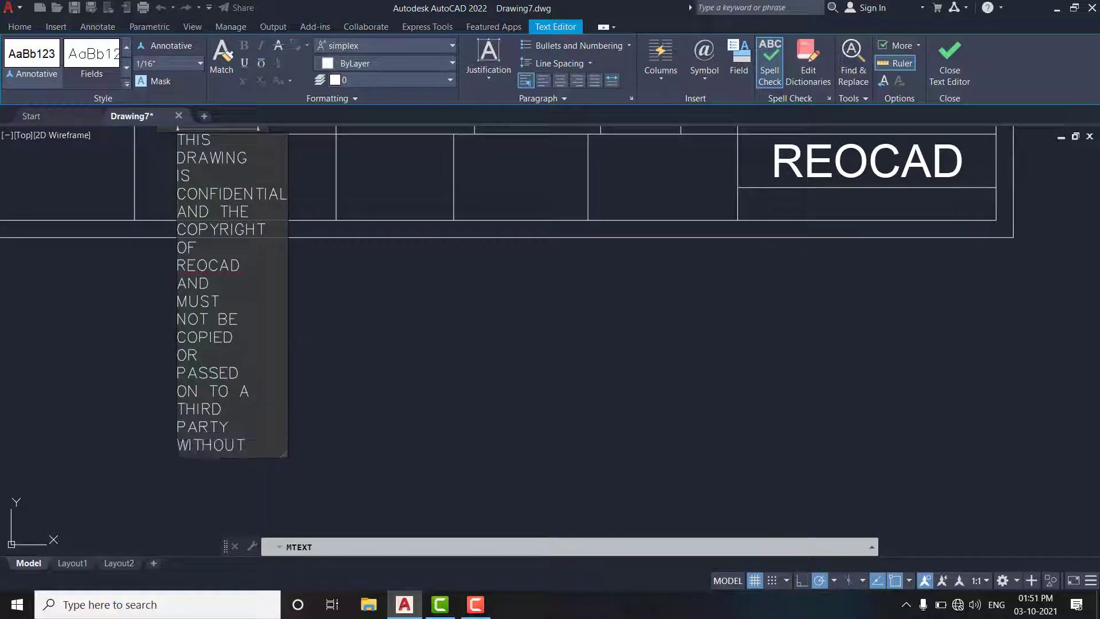
{"action": "type", "text": " WRITTEN CONSENT"}
{"action": "scroll", "coordinate": [229, 492], "scroll_direction": "down", "scroll_amount": 4}
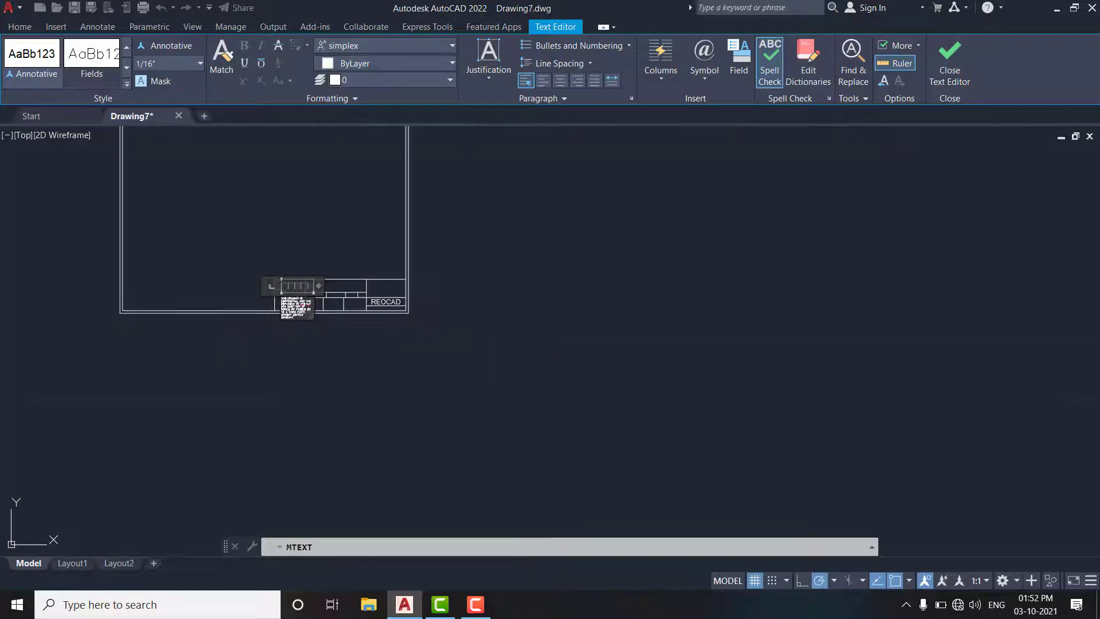
{"action": "scroll", "coordinate": [229, 491], "scroll_direction": "up", "scroll_amount": 5}
{"action": "left_click_drag", "start_coordinate": [230, 491], "coordinate": [172, 176]}
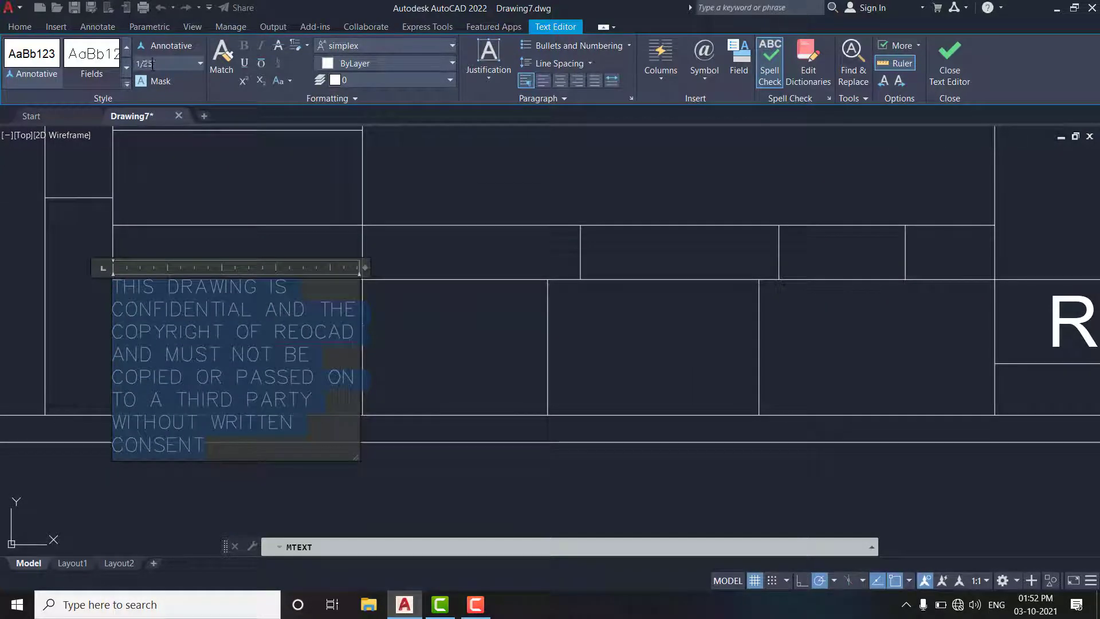
{"action": "type", "text": "1/16"}
{"action": "key", "text": "Return"}
{"action": "left_click", "coordinate": [256, 186]}
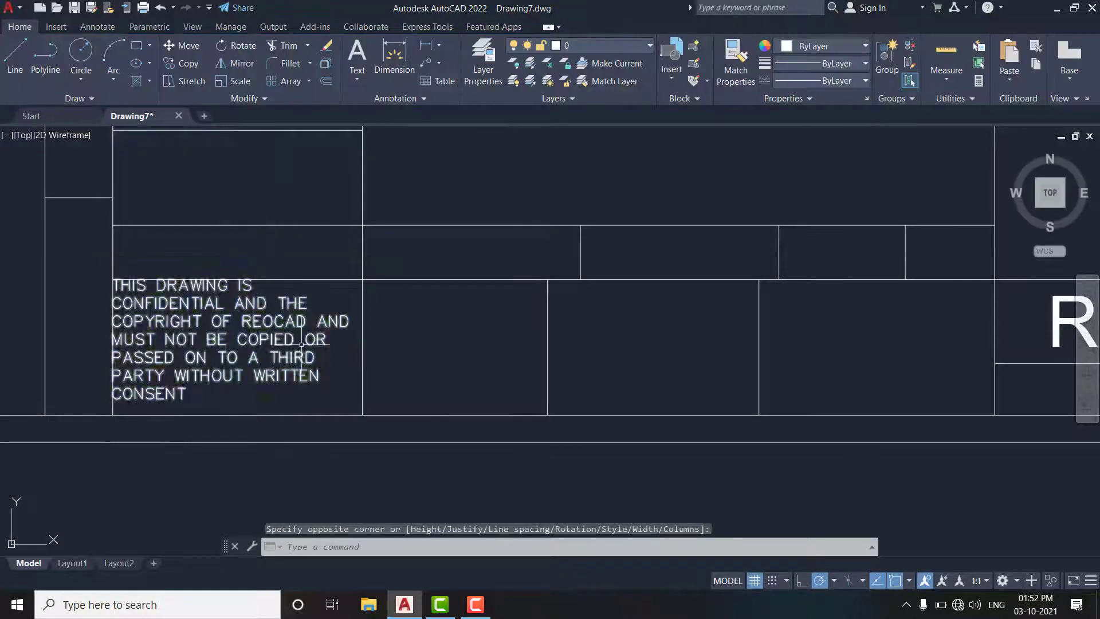
Move the notice paragraph into position within its cell.
{"action": "left_click", "coordinate": [236, 393]}
{"action": "key", "text": "m"}
{"action": "key", "text": "Return"}
{"action": "left_click", "coordinate": [252, 184]}
{"action": "left_click", "coordinate": [253, 186]}
{"action": "key", "text": "space"}
{"action": "left_click", "coordinate": [246, 167]}
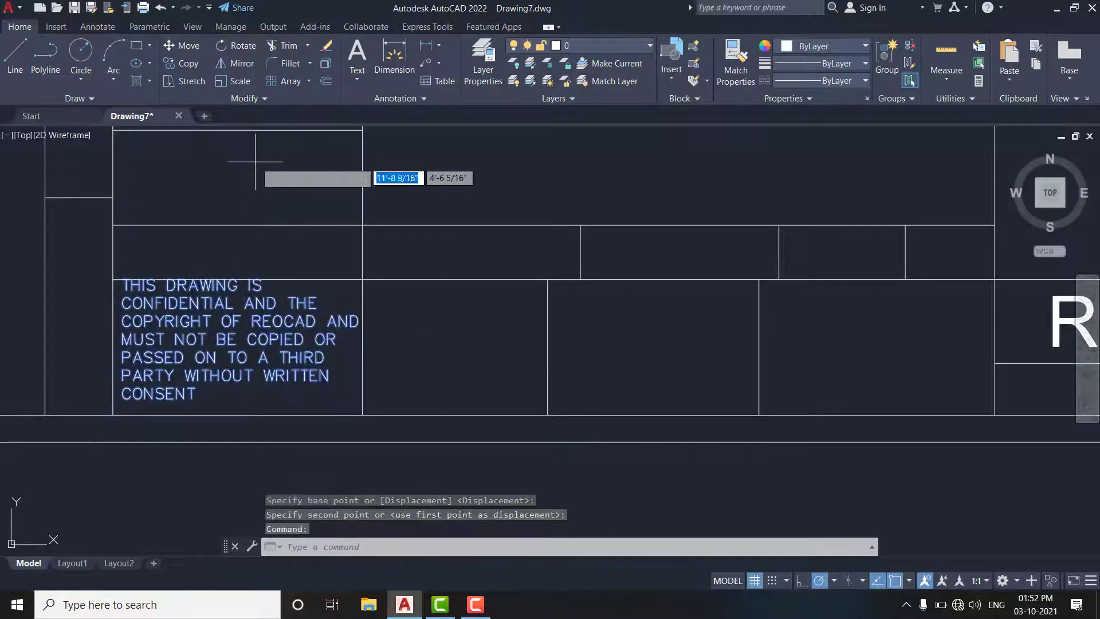
{"action": "left_click", "coordinate": [258, 172]}
{"action": "middle_click_drag", "start_coordinate": [282, 265], "coordinate": [332, 318]}
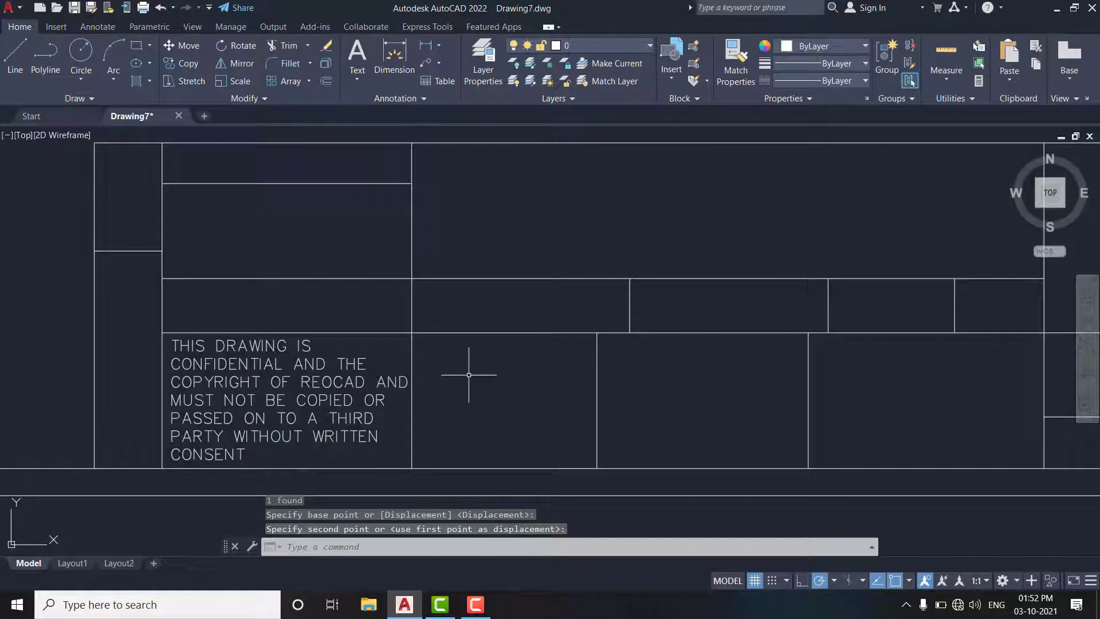
{"action": "mouse_move", "coordinate": [396, 400]}
{"action": "middle_mouse_down"}
{"action": "mouse_move", "coordinate": [356, 417]}
{"action": "mouse_move", "coordinate": [310, 387]}
{"action": "middle_mouse_up"}
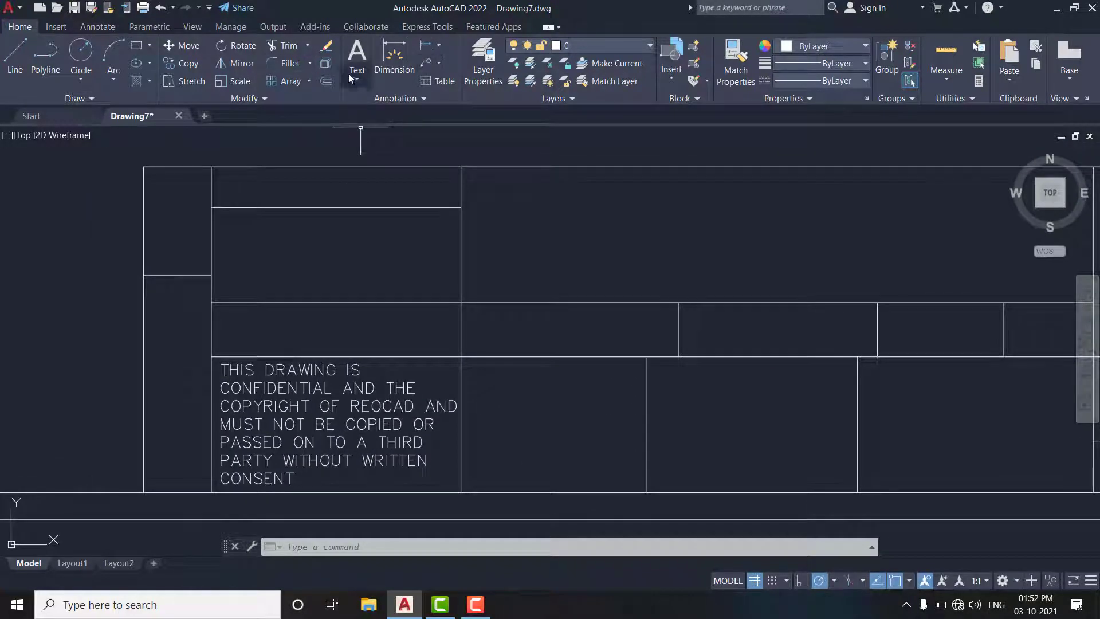
Write 'UNCONTROLLED COPY' on two centred lines in the bold Standard style above the notice.
{"action": "left_click", "coordinate": [357, 51]}
{"action": "left_click", "coordinate": [218, 306]}
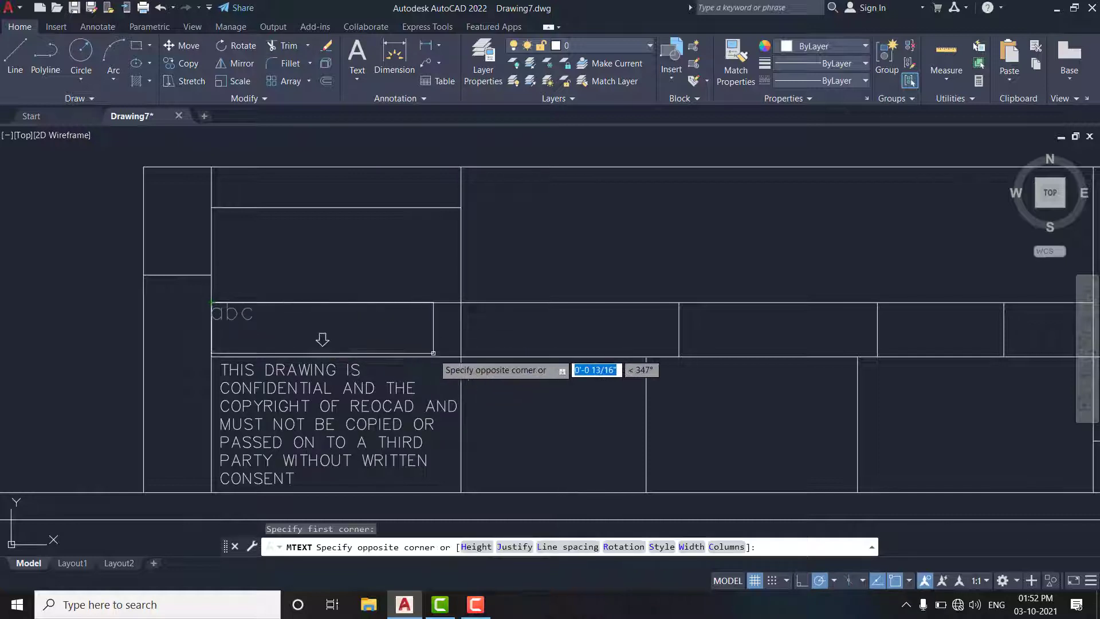
{"action": "left_click", "coordinate": [458, 355]}
{"action": "type", "text": "UNCONTROLLED"}
{"action": "key", "text": "Return"}
{"action": "type", "text": "CO"}
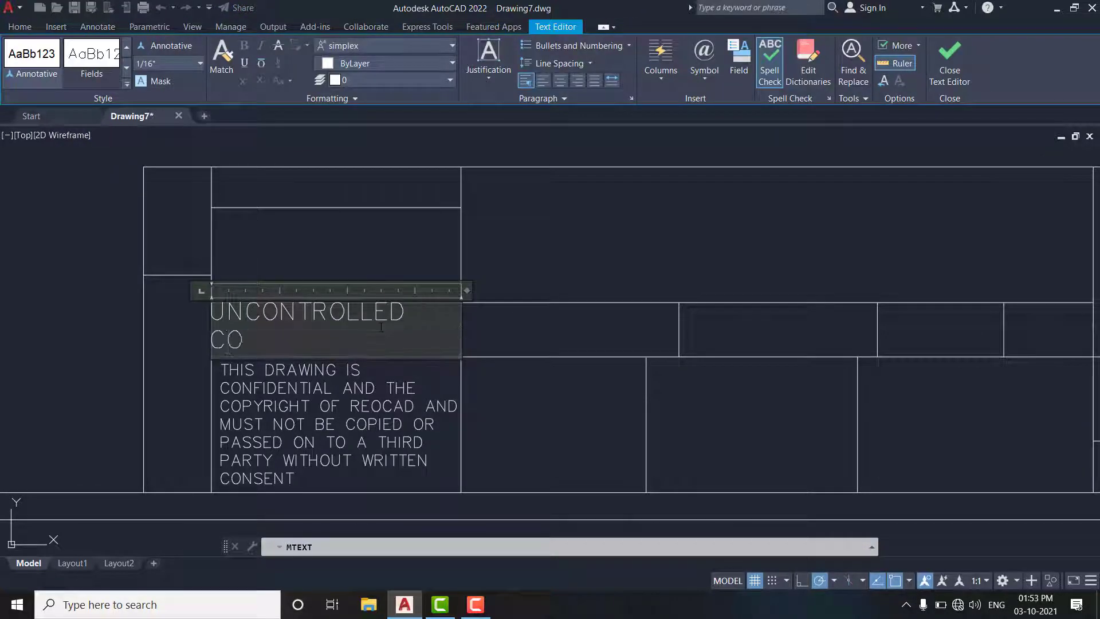
{"action": "type", "text": "PY"}
{"action": "key", "text": "ctrl+a"}
{"action": "left_click", "coordinate": [560, 80]}
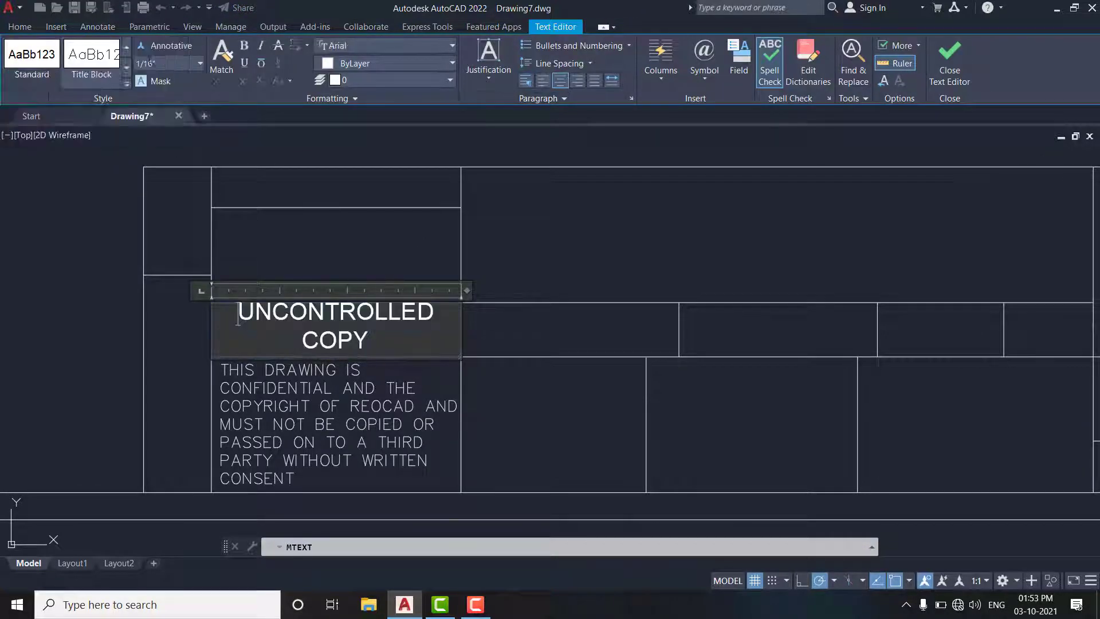
{"action": "left_click", "coordinate": [375, 329]}
Move the UNCONTROLLED COPY text into its title-block cell.
{"action": "key", "text": "m"}
{"action": "key", "text": "Return"}
{"action": "left_click", "coordinate": [535, 238]}
{"action": "scroll", "coordinate": [401, 318], "scroll_direction": "up", "scroll_amount": 2}
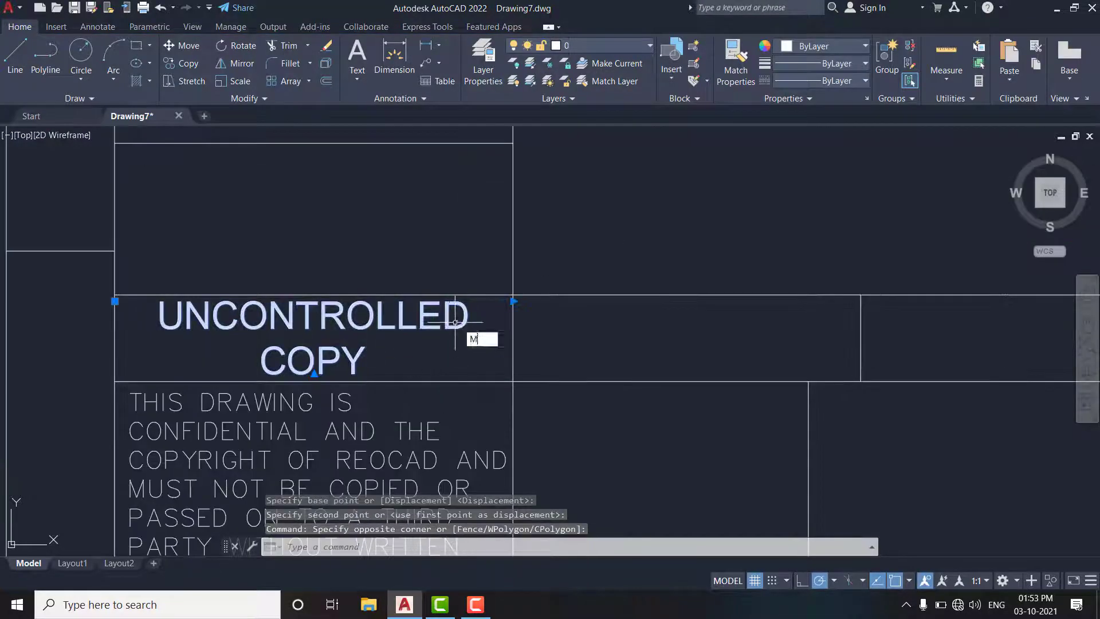
{"action": "left_click", "coordinate": [602, 322]}
{"action": "scroll", "coordinate": [603, 322], "scroll_direction": "down", "scroll_amount": 3}
{"action": "scroll", "coordinate": [435, 442], "scroll_direction": "up", "scroll_amount": 1}
{"action": "middle_click_drag", "start_coordinate": [436, 442], "coordinate": [503, 483]}
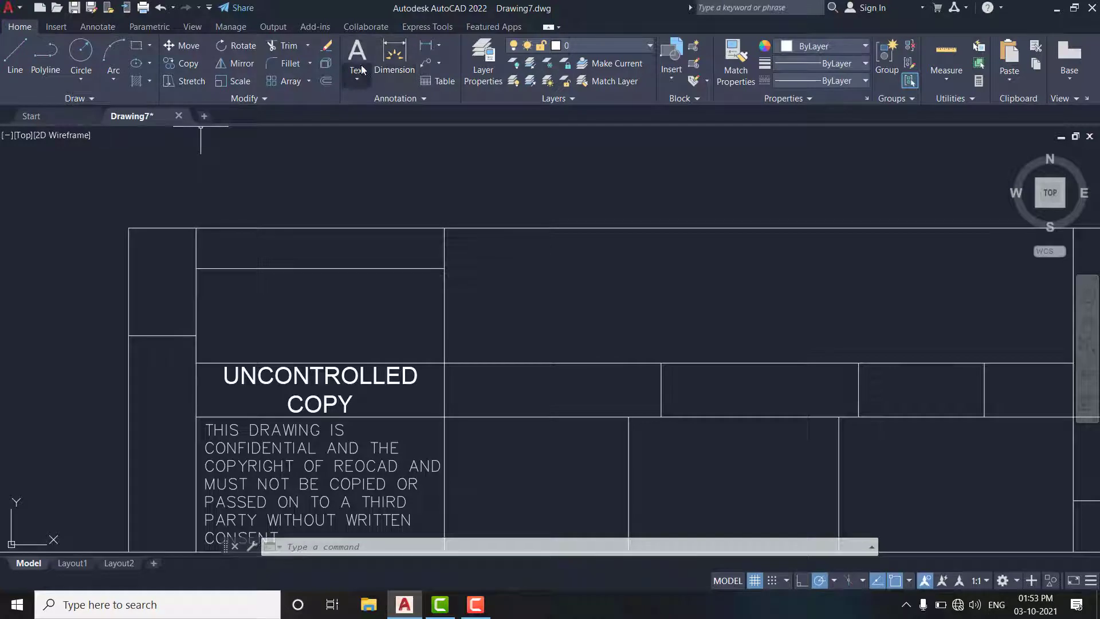
Write 'TOLERANCES UNLESS OTHERWISE SPECIFIED' at 1/16" height, narrowed to wrap onto two lines.
{"action": "left_click", "coordinate": [356, 77]}
{"action": "left_click", "coordinate": [384, 103]}
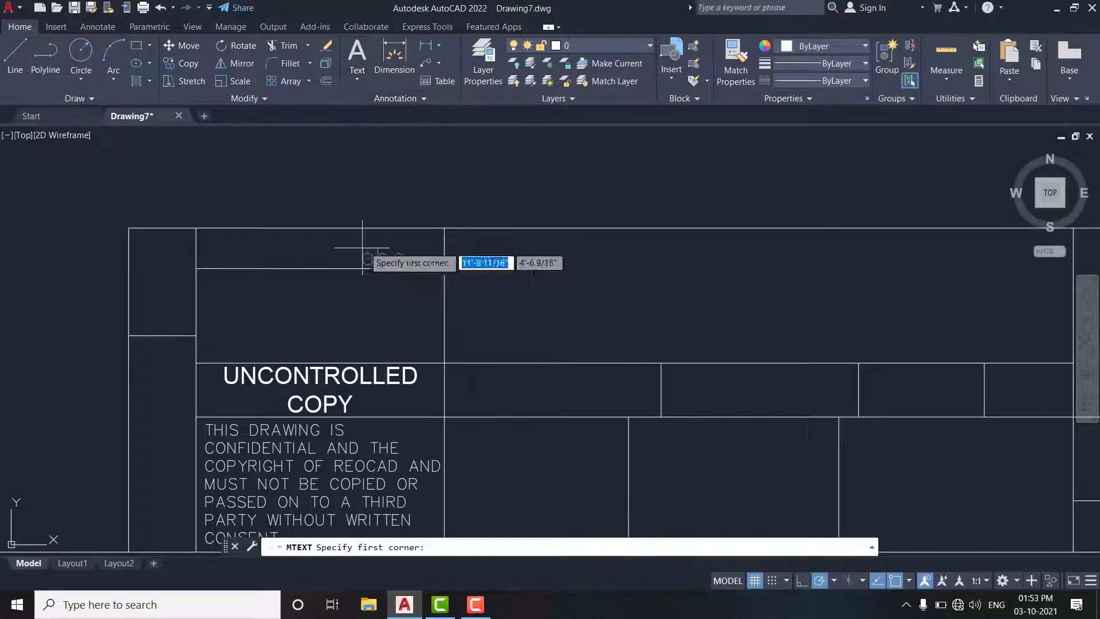
{"action": "left_click", "coordinate": [202, 268]}
{"action": "left_click", "coordinate": [444, 308]}
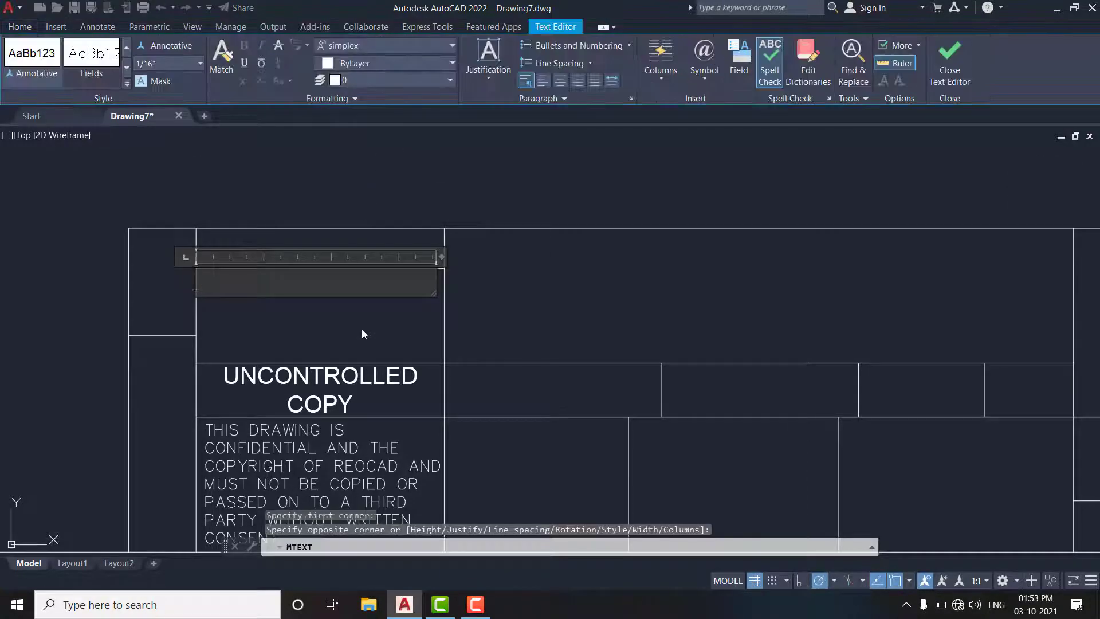
{"action": "type", "text": "TOLERANCES UNLESS OT"}
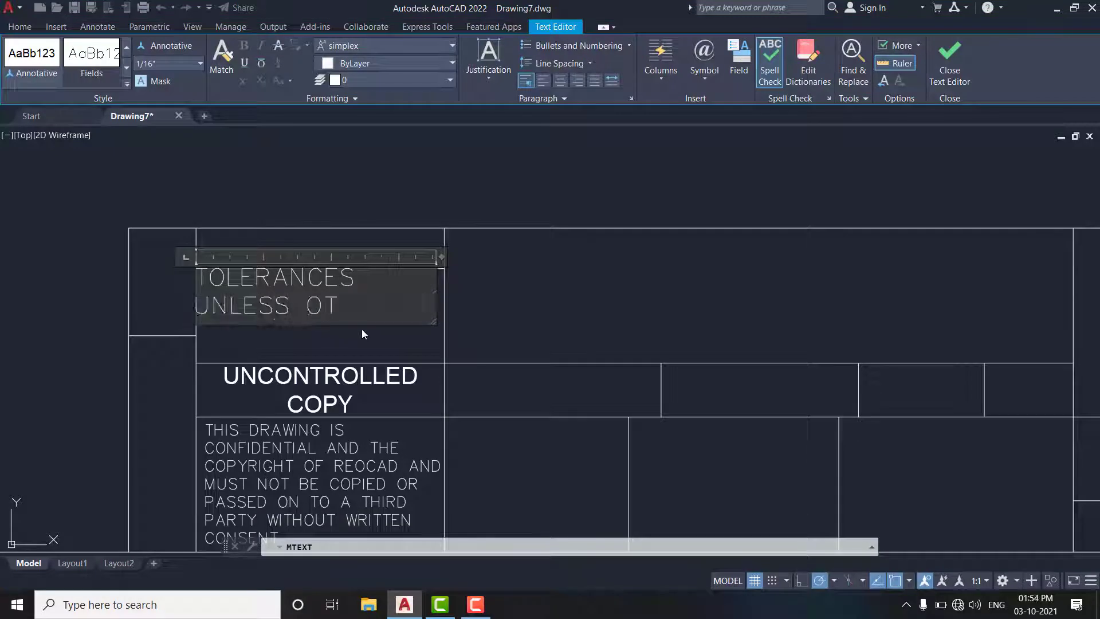
{"action": "type", "text": "HERWISE SPECIFIED"}
{"action": "key", "text": "ctrl+a"}
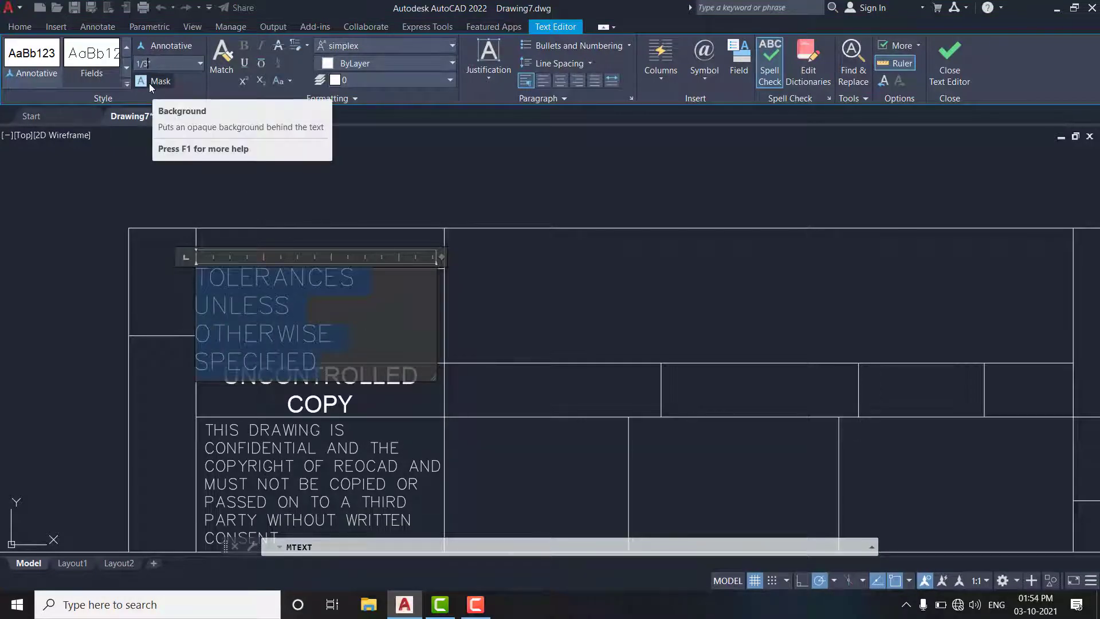
{"action": "key", "text": "Return"}
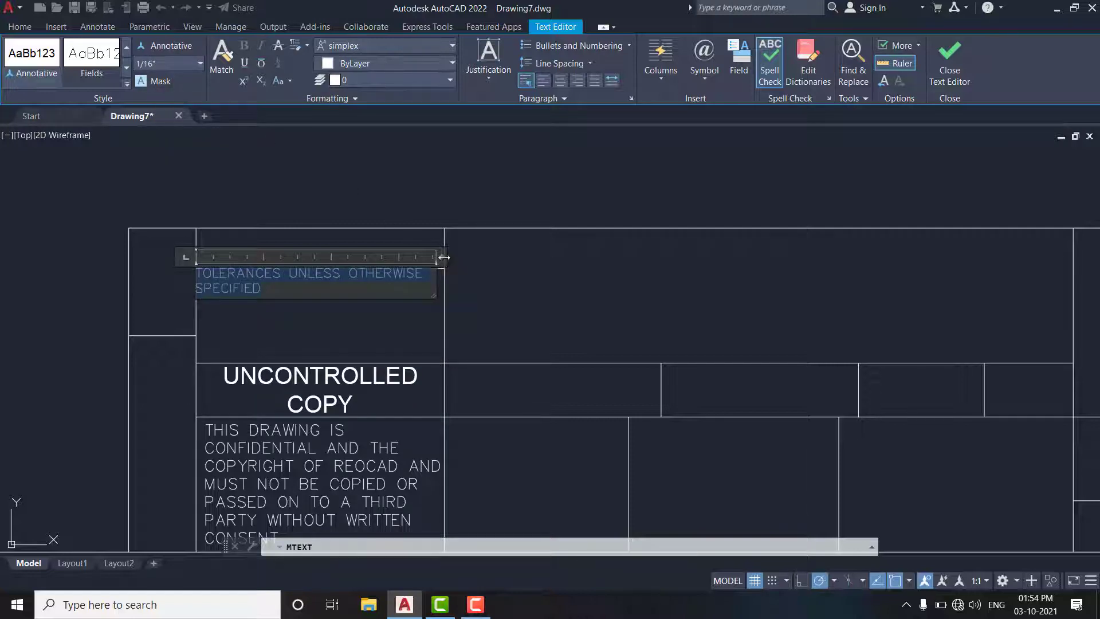
{"action": "left_click_drag", "start_coordinate": [444, 257], "coordinate": [413, 257]}
{"action": "left_click", "coordinate": [349, 312]}
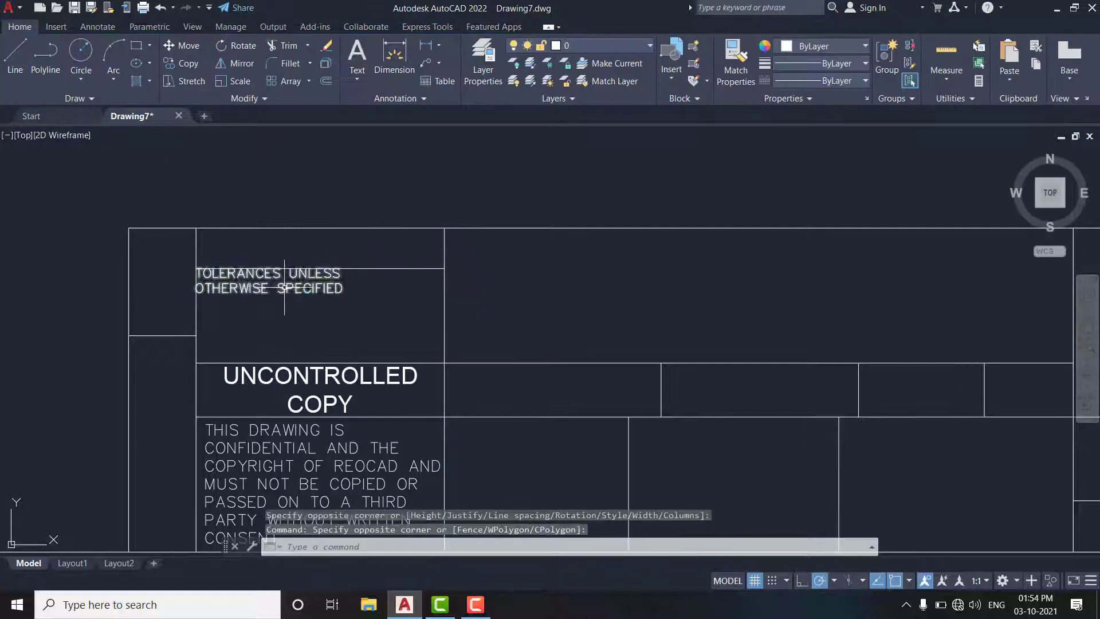
Move the tolerances note so it sits centred in its title-block box.
{"action": "type", "text": "m"}
{"action": "key", "text": "Return"}
{"action": "left_click", "coordinate": [290, 233]}
{"action": "scroll", "coordinate": [307, 246], "scroll_direction": "up", "scroll_amount": 2}
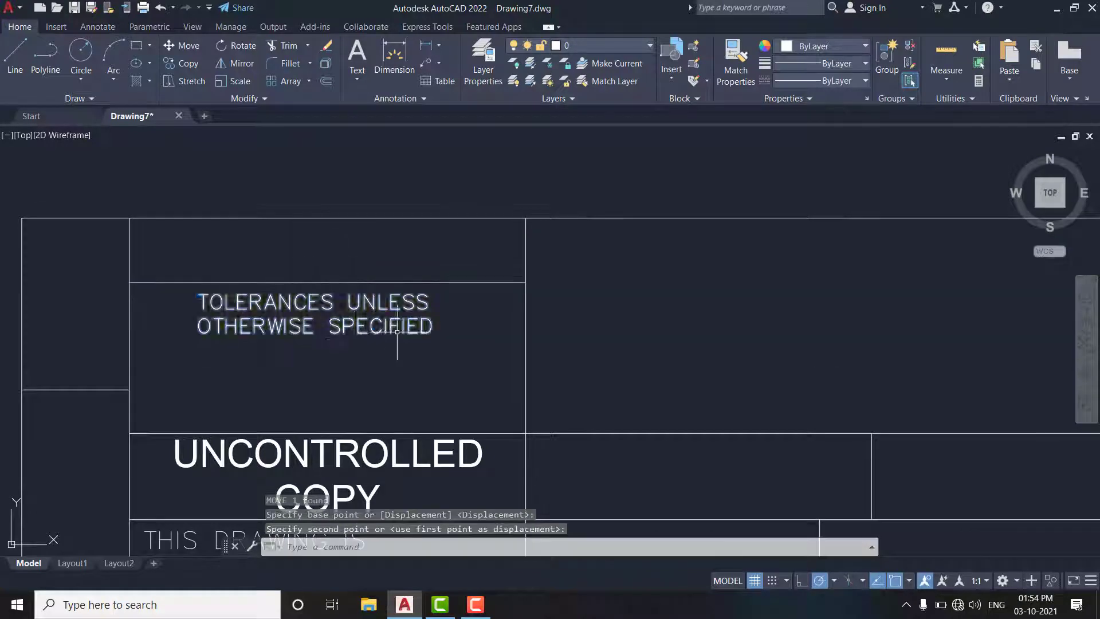
{"action": "double_click", "coordinate": [331, 368]}
{"action": "key", "text": "Escape"}
{"action": "middle_click_drag", "start_coordinate": [362, 221], "coordinate": [379, 138]}
{"action": "left_click", "coordinate": [355, 69]}
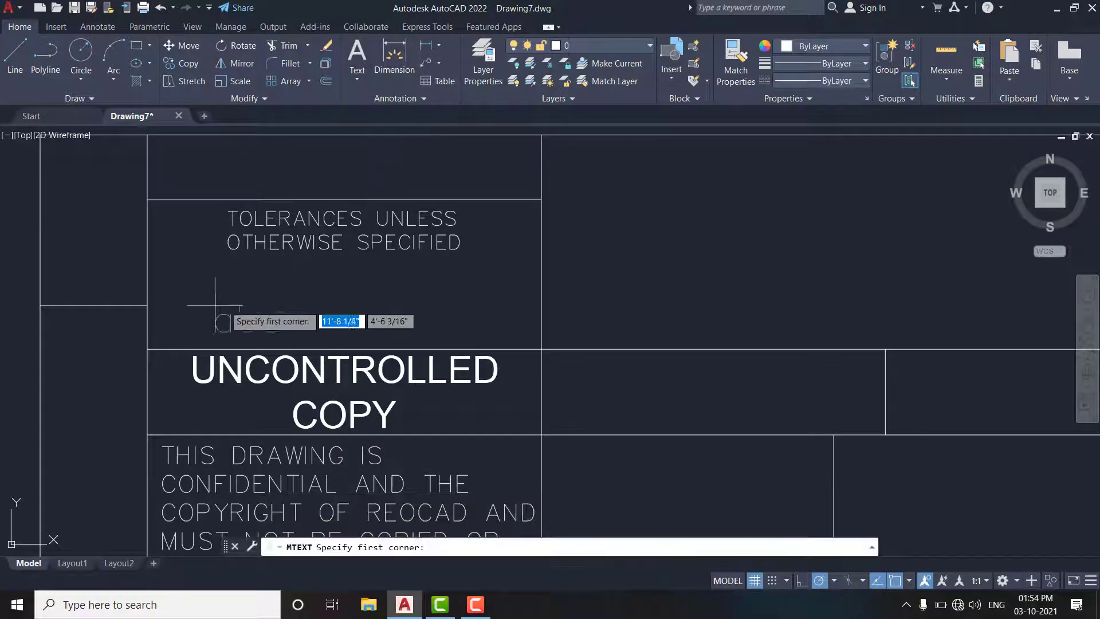
Type the first tolerance line 'GENERAL ± 0.4mm', correcting the misspelled GENRAL.
{"action": "left_click", "coordinate": [171, 261]}
{"action": "left_click", "coordinate": [494, 335]}
{"action": "type", "text": "GENRAL"}
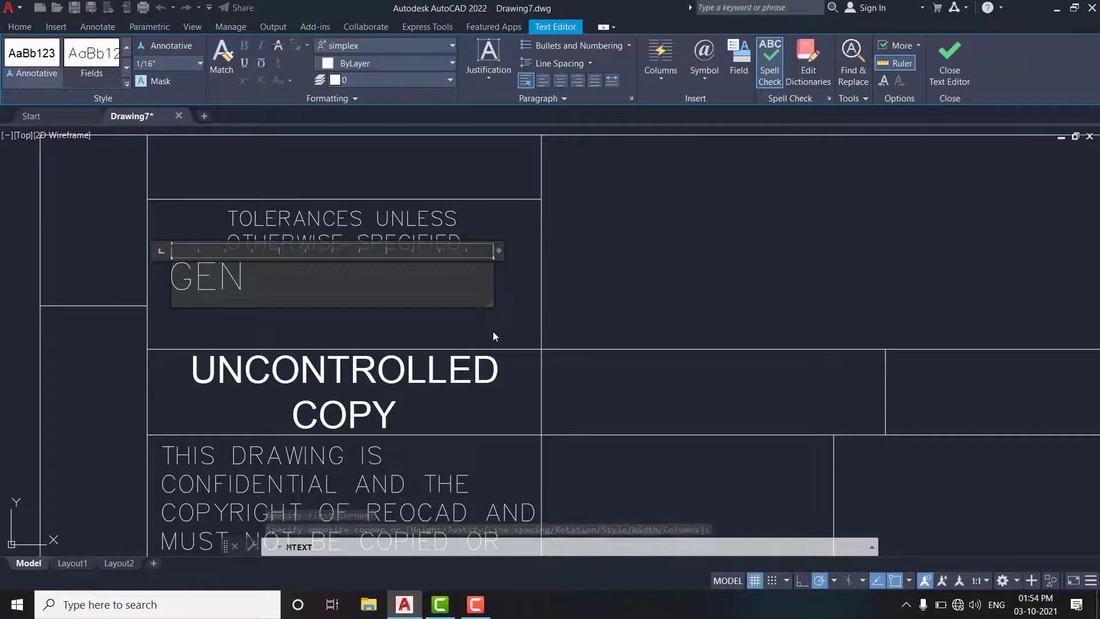
{"action": "right_click", "coordinate": [293, 278]}
{"action": "left_click", "coordinate": [359, 162]}
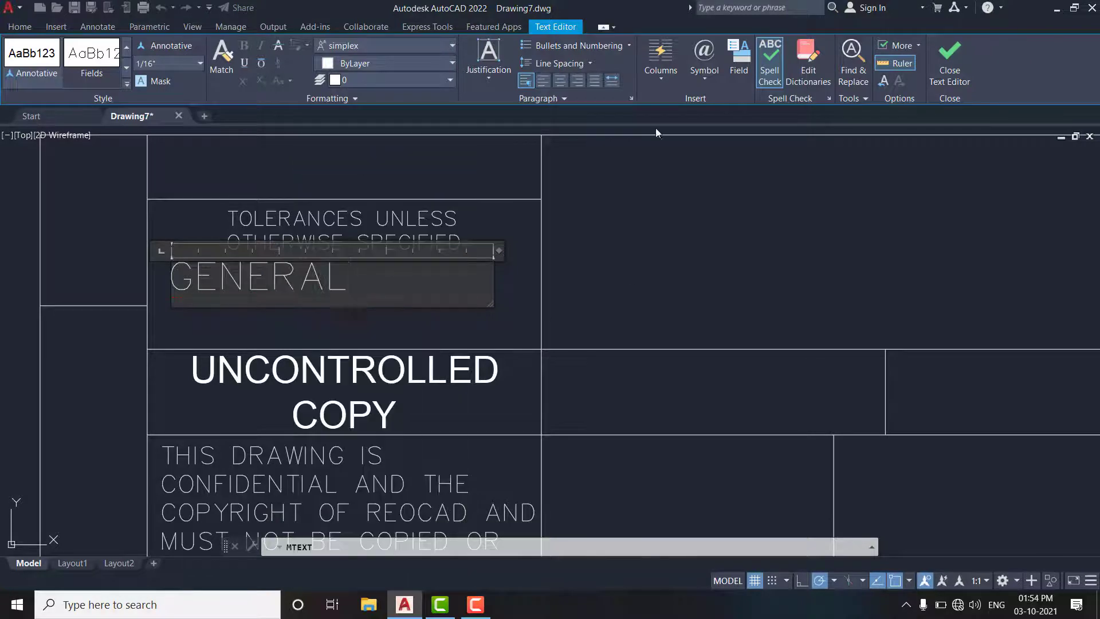
{"action": "left_click", "coordinate": [704, 57]}
{"action": "left_click", "coordinate": [724, 116]}
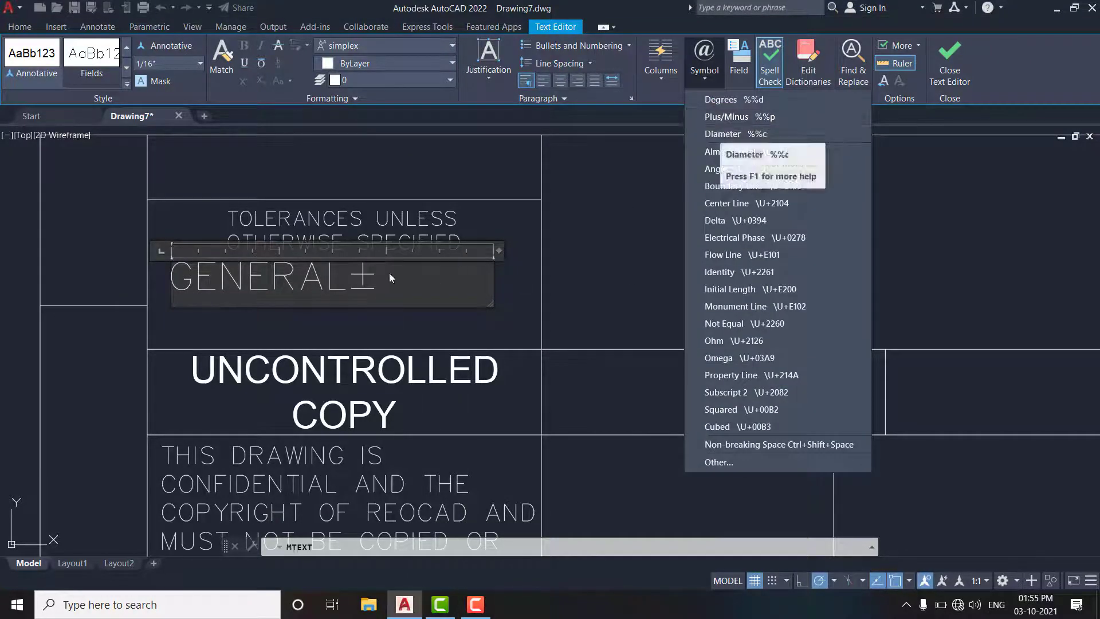
{"action": "type", "text": "0.4 MM"}
{"action": "key", "text": "BackSpace"}
{"action": "key", "text": "BackSpace"}
{"action": "key", "text": "BackSpace"}
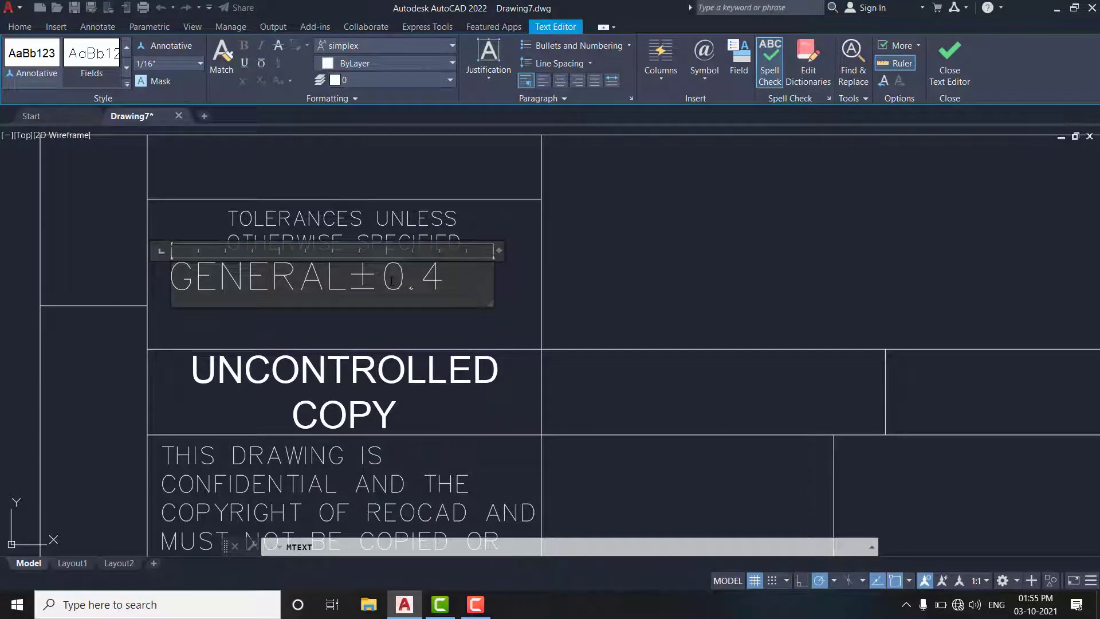
{"action": "key", "text": "Return"}
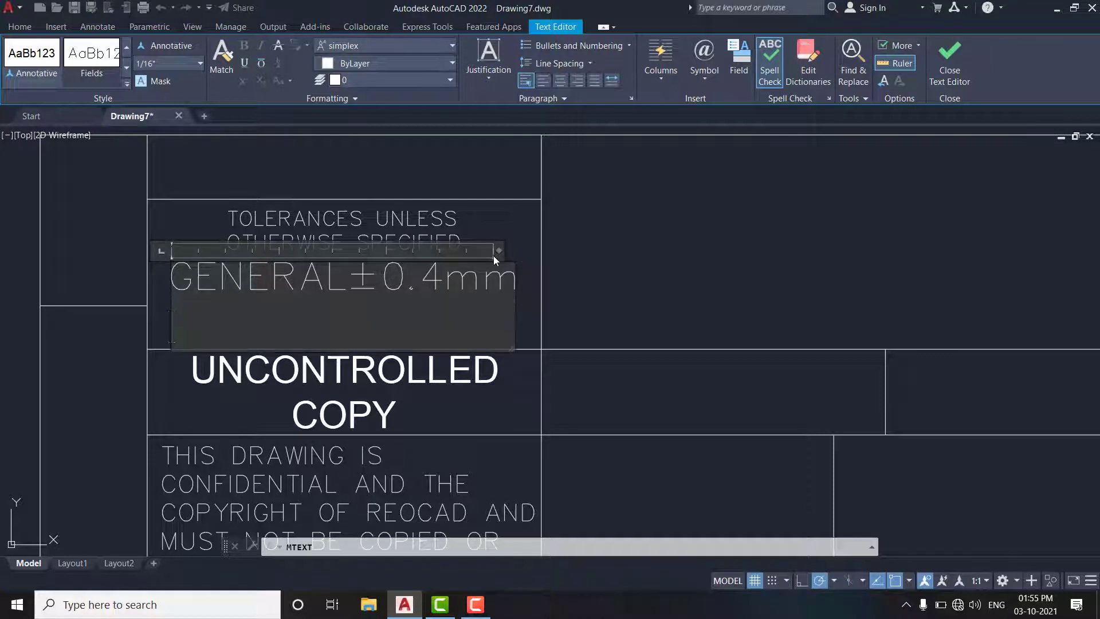
Add the second line 'ANGULAR ± 1°' and widen the text area to fit both lines.
{"action": "type", "text": "ANGULAR"}
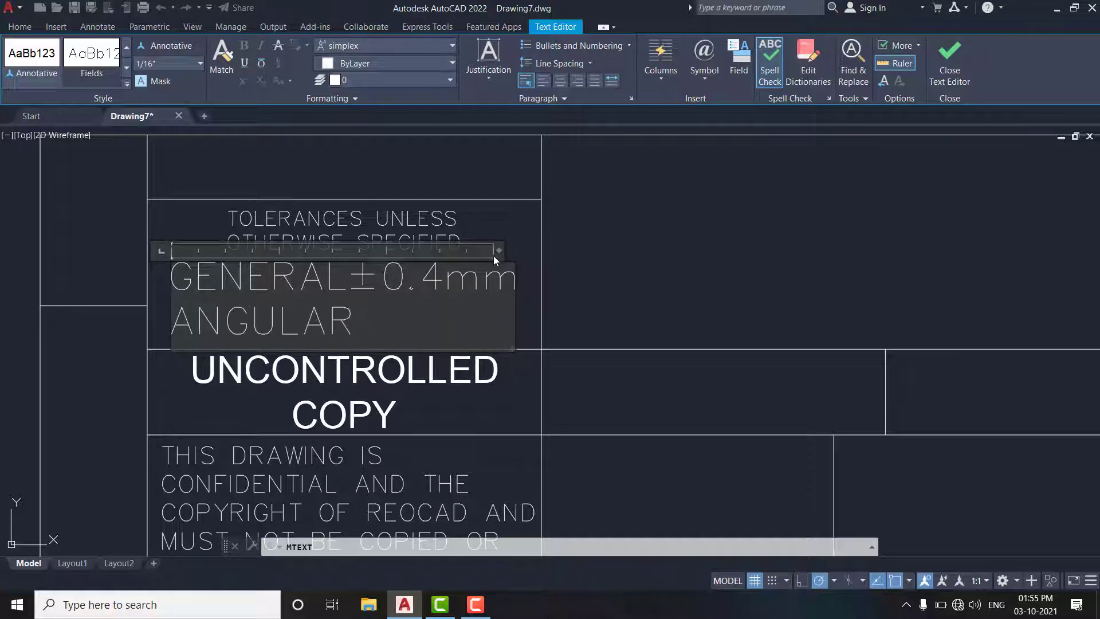
{"action": "left_click", "coordinate": [704, 60]}
{"action": "left_click", "coordinate": [745, 117]}
{"action": "type", "text": "1"}
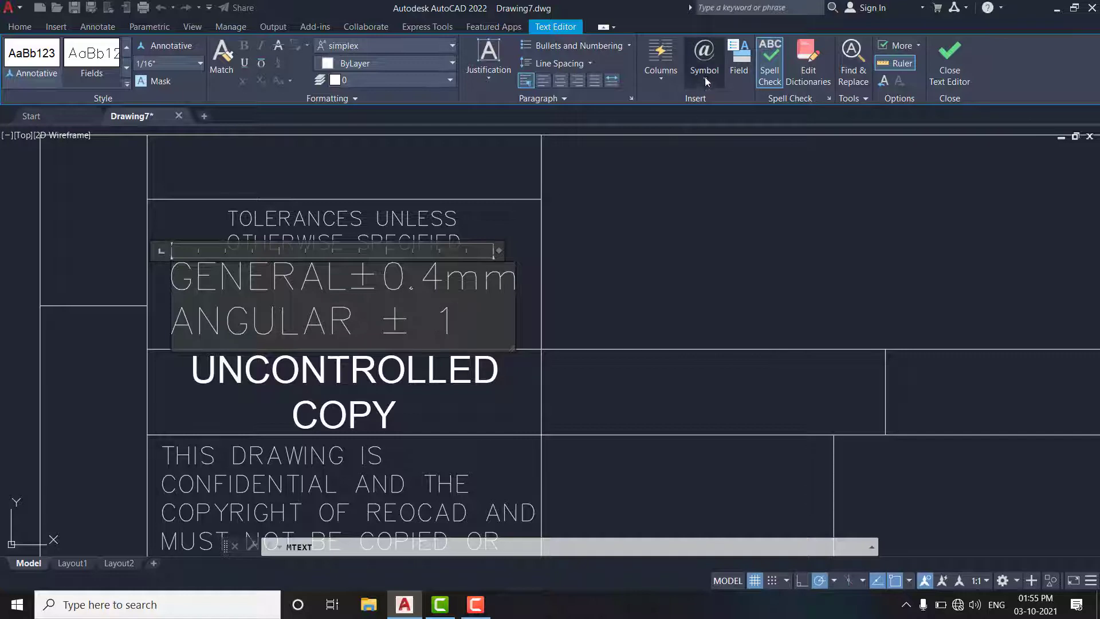
{"action": "left_click", "coordinate": [704, 60]}
{"action": "left_click", "coordinate": [720, 99]}
{"action": "left_click", "coordinate": [351, 278]}
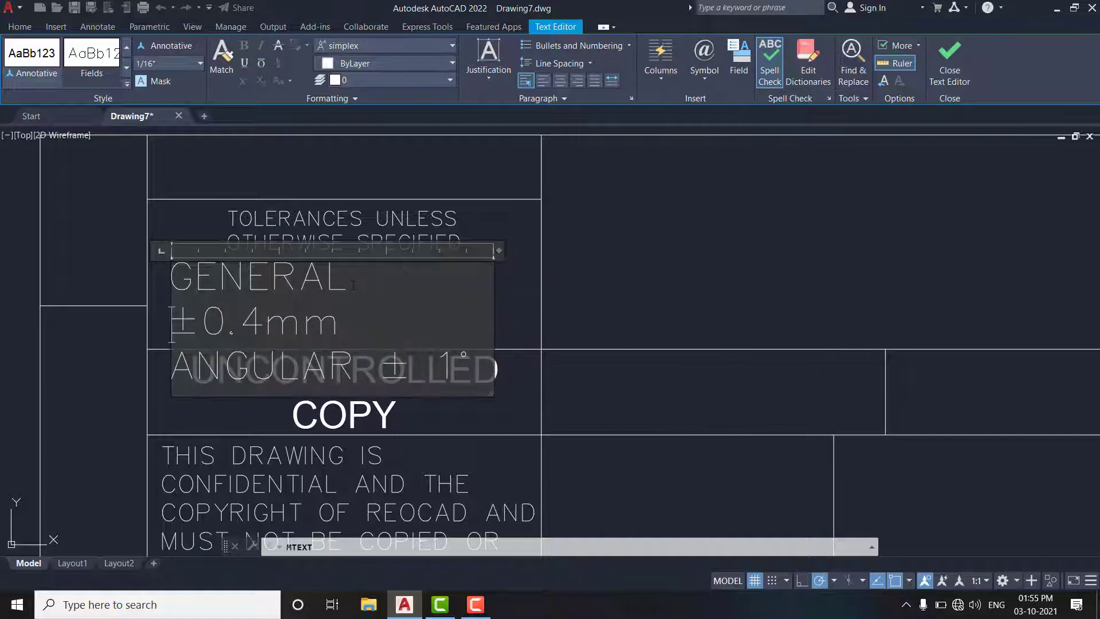
{"action": "left_click_drag", "start_coordinate": [498, 250], "coordinate": [589, 250]}
Set both tolerance lines to 1/16" height in the Standard style.
{"action": "key", "text": "ctrl+a"}
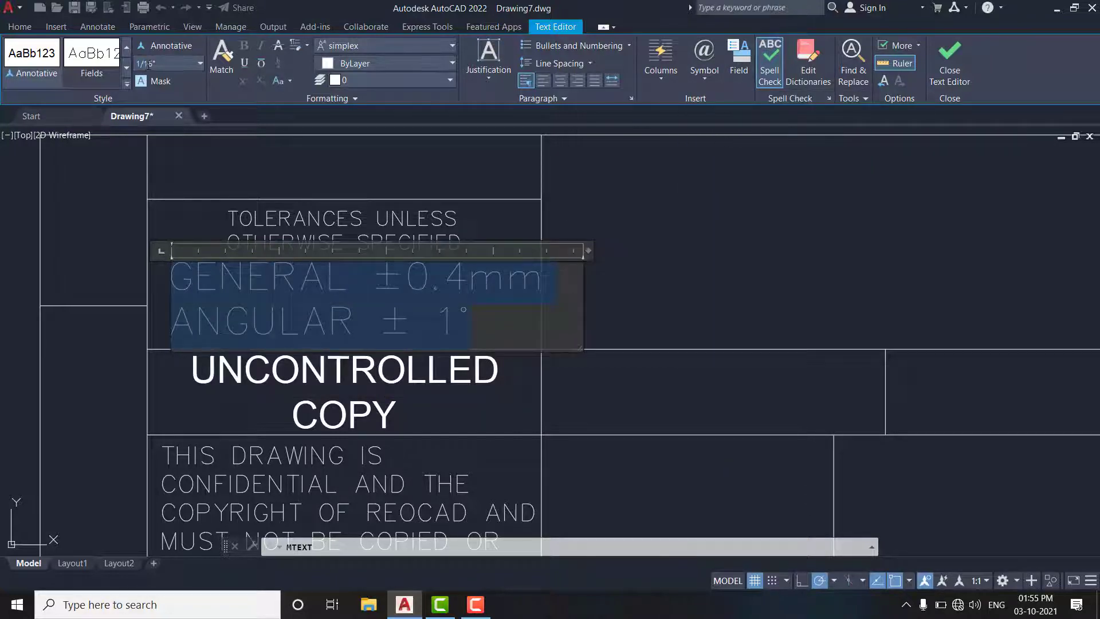
{"action": "left_click", "coordinate": [147, 71]}
{"action": "type", "text": "1/16"}
{"action": "key", "text": "Return"}
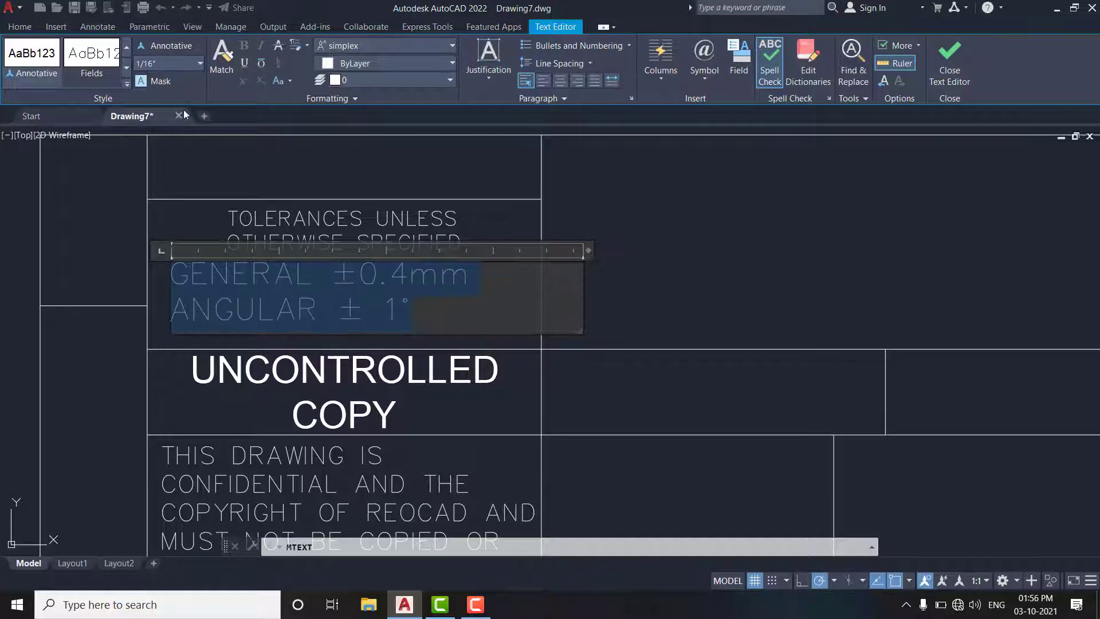
{"action": "left_click", "coordinate": [126, 86]}
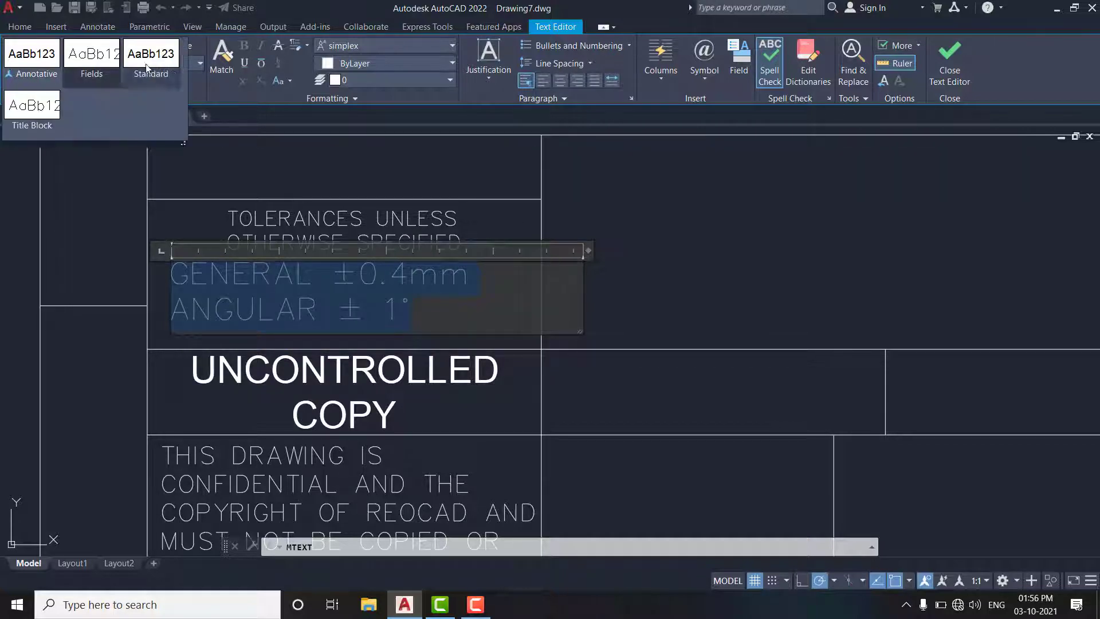
{"action": "left_click", "coordinate": [147, 55]}
{"action": "left_click", "coordinate": [664, 223]}
Reopen the tolerance text at the ± sign, then pan to the box above the notes.
{"action": "double_click", "coordinate": [389, 278]}
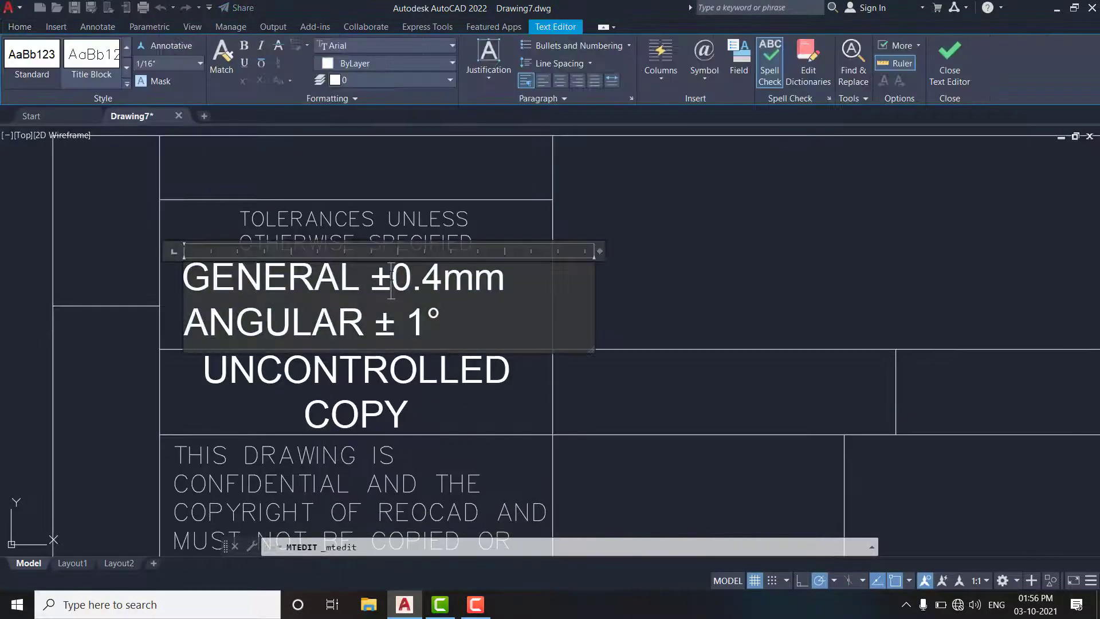
{"action": "left_click", "coordinate": [609, 278]}
{"action": "middle_click_drag", "start_coordinate": [389, 335], "coordinate": [339, 359]}
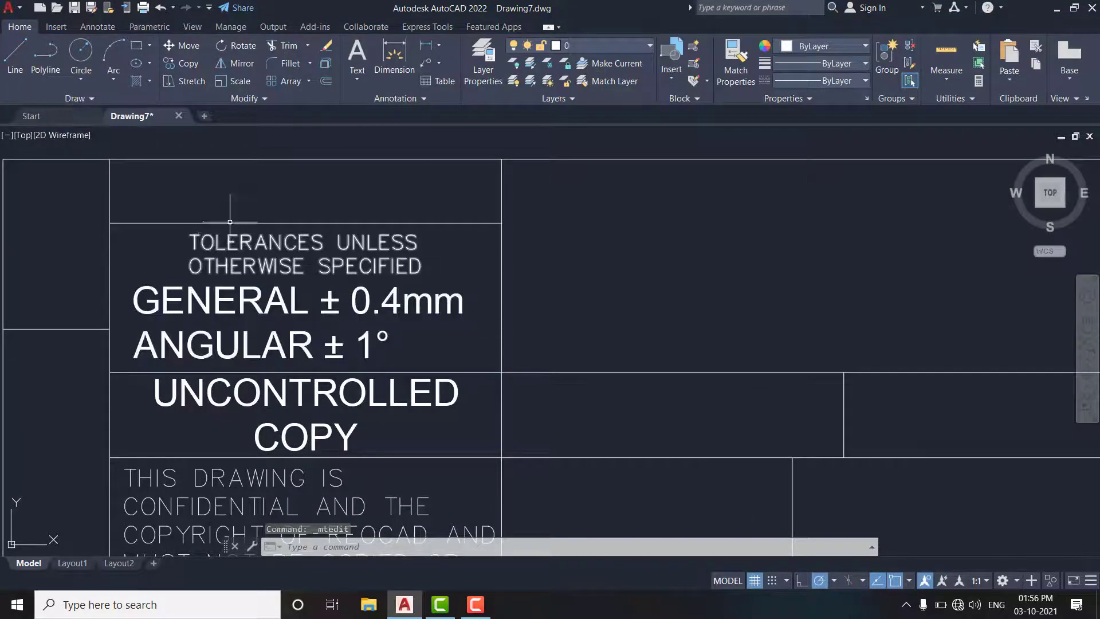
{"action": "middle_click_drag", "start_coordinate": [283, 240], "coordinate": [298, 294]}
Copy the TOLERANCES UNLESS OTHERWISE SPECIFIED note into the box above.
{"action": "left_click", "coordinate": [298, 296]}
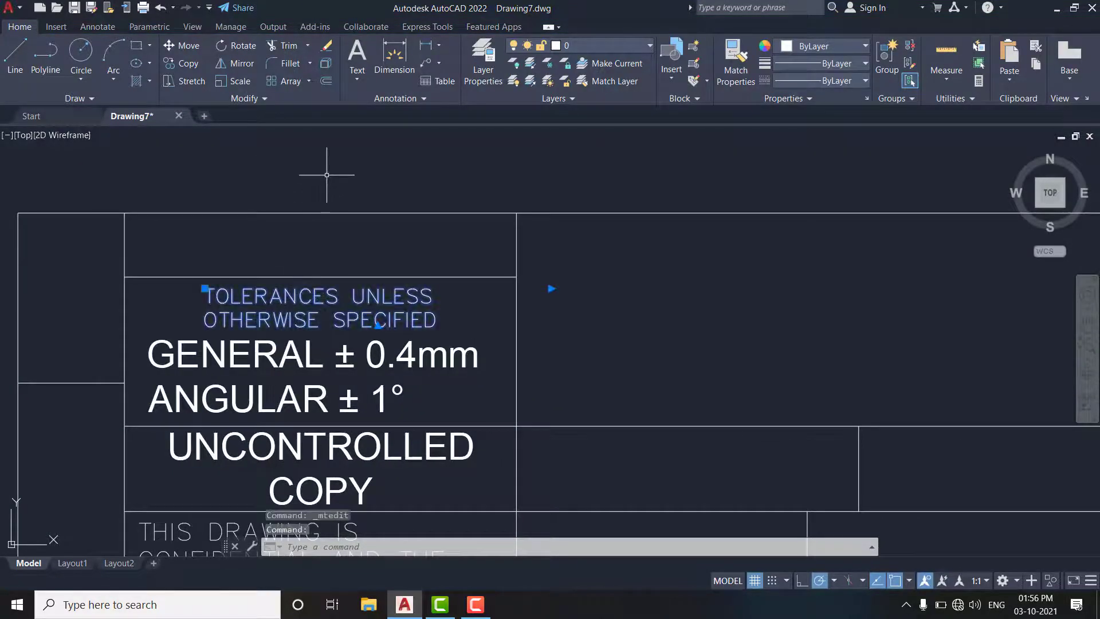
{"action": "type", "text": "CO"}
{"action": "key", "text": "Return"}
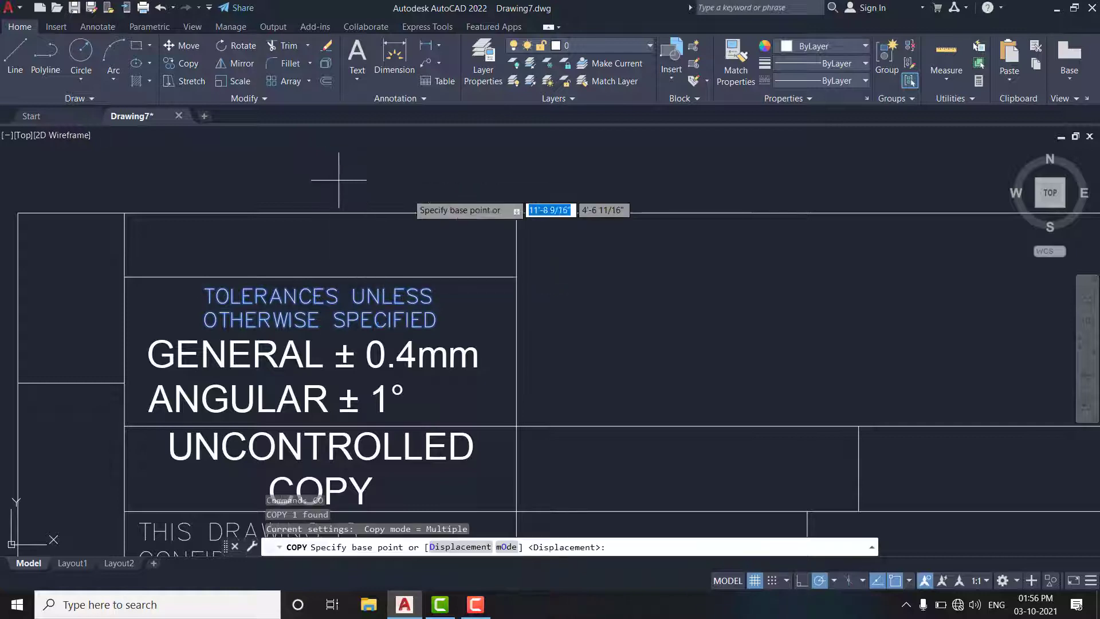
{"action": "left_click", "coordinate": [609, 353]}
{"action": "left_click", "coordinate": [609, 294]}
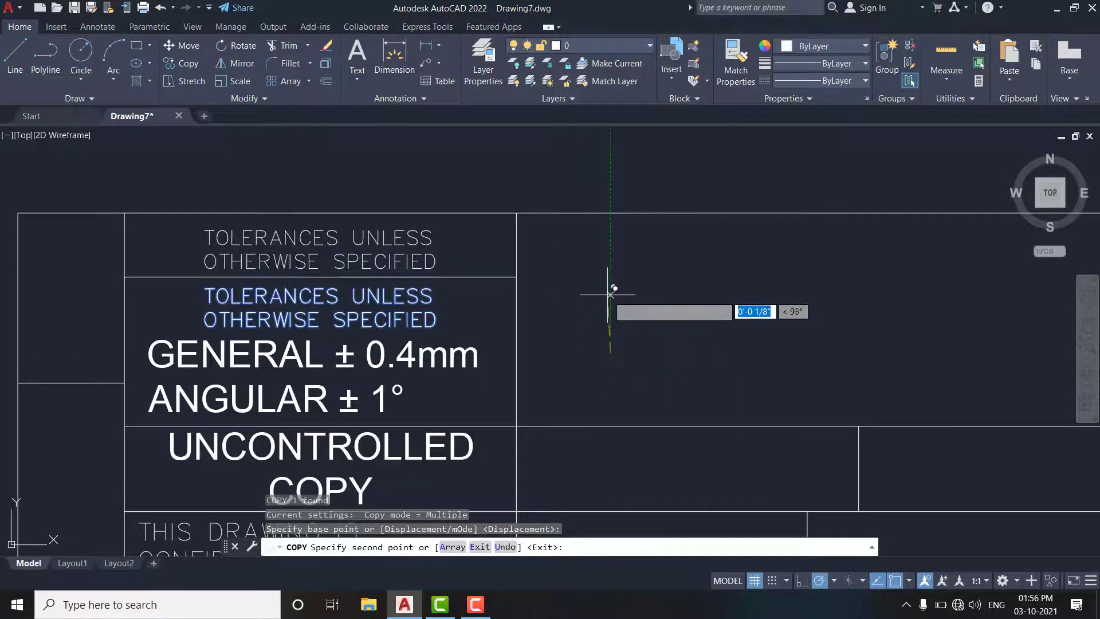
{"action": "key", "text": "Escape"}
Reword the copy as the UNLESS OTHERWISE SPECIFIED, ALL DIMENSIONS ARE IN MILLIMETERS note, wrapped onto two lines.
{"action": "double_click", "coordinate": [387, 263]}
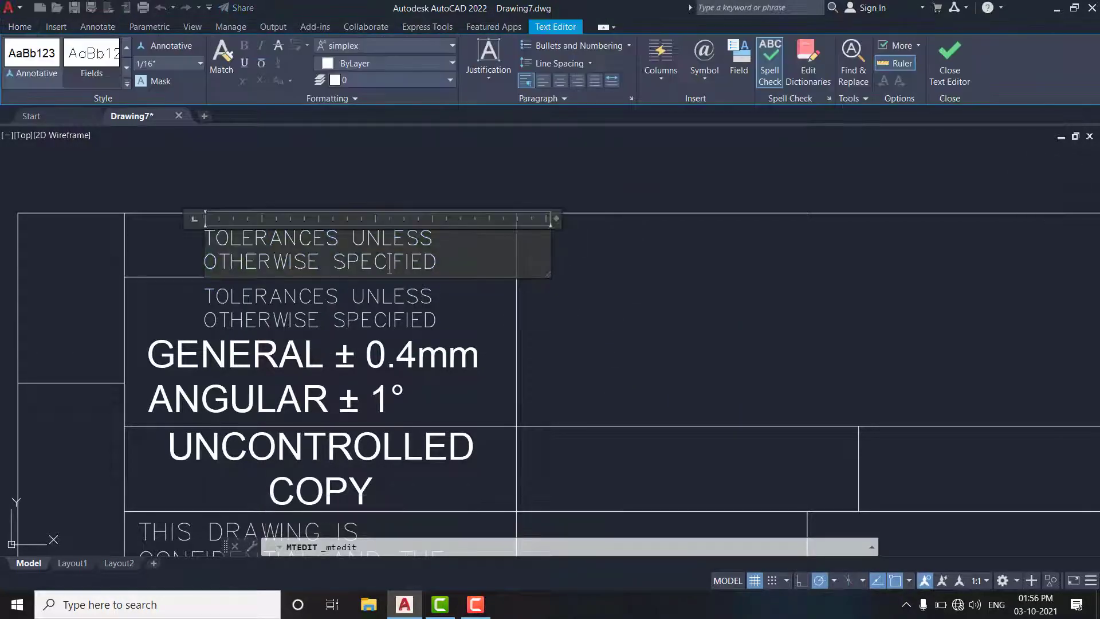
{"action": "key", "text": "ctrl+a"}
{"action": "type", "text": "UN"}
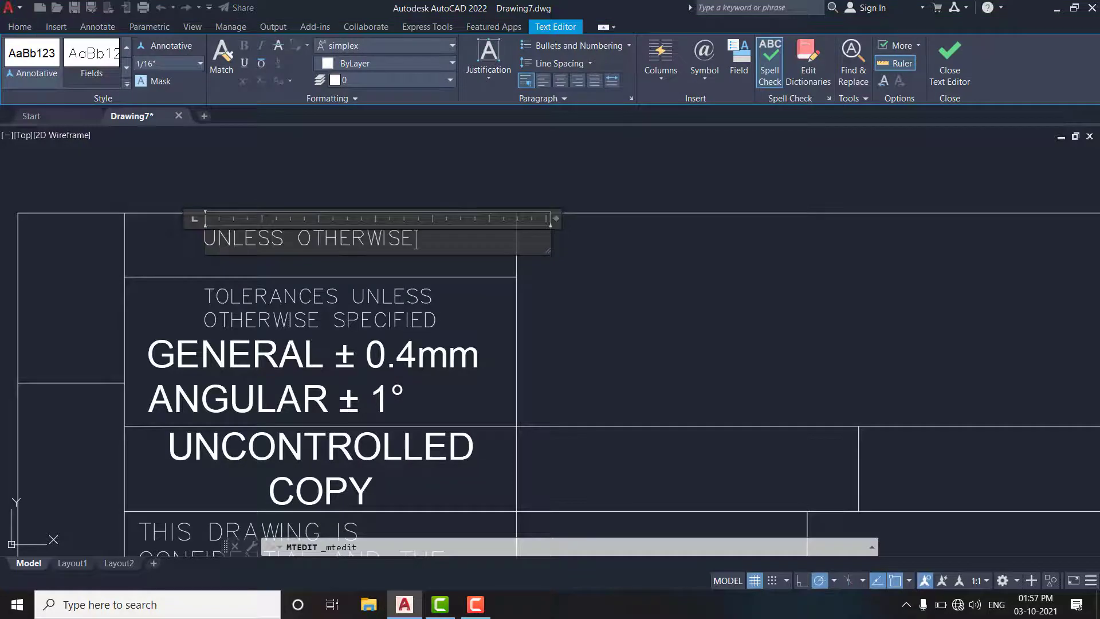
{"action": "type", "text": "LESS OTHERWISE SPECIFIED, ALL DIMENSIONS ARE"}
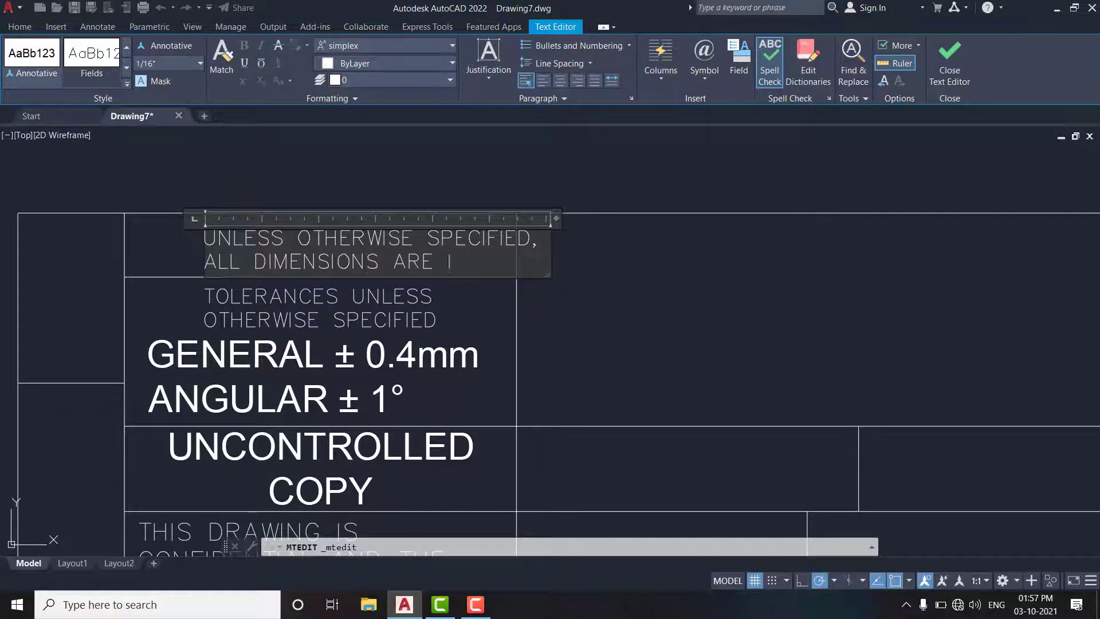
{"action": "type", "text": "N MILIMMETERS"}
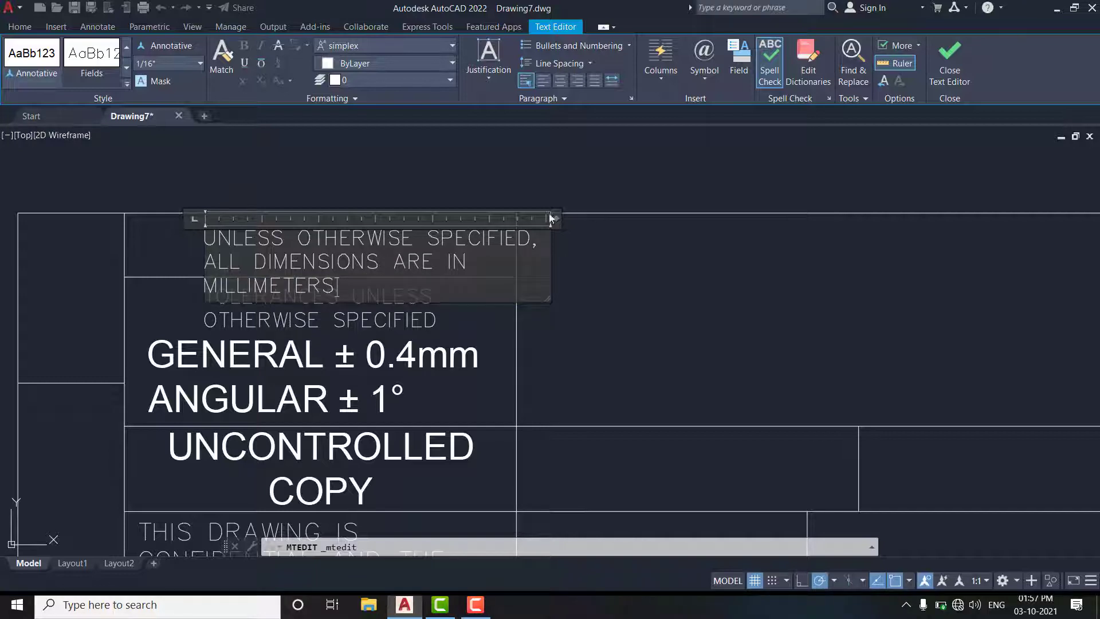
{"action": "left_click_drag", "start_coordinate": [550, 217], "coordinate": [644, 218]}
{"action": "left_click", "coordinate": [570, 230]}
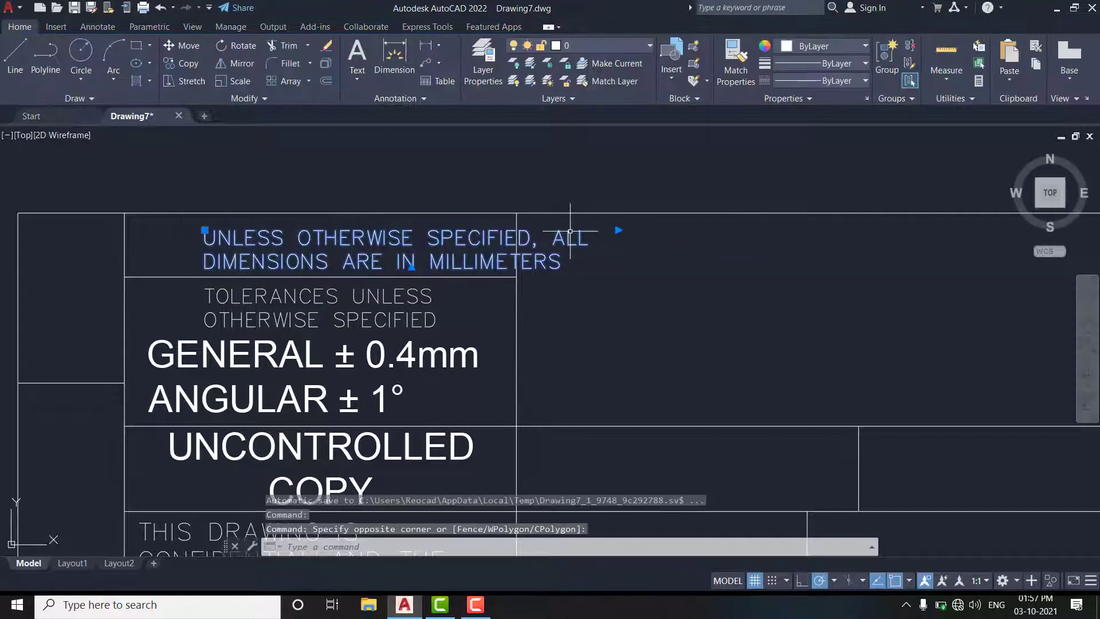
{"action": "key", "text": "Escape"}
Set the dimensions note text height to 1/16".
{"action": "double_click", "coordinate": [333, 258]}
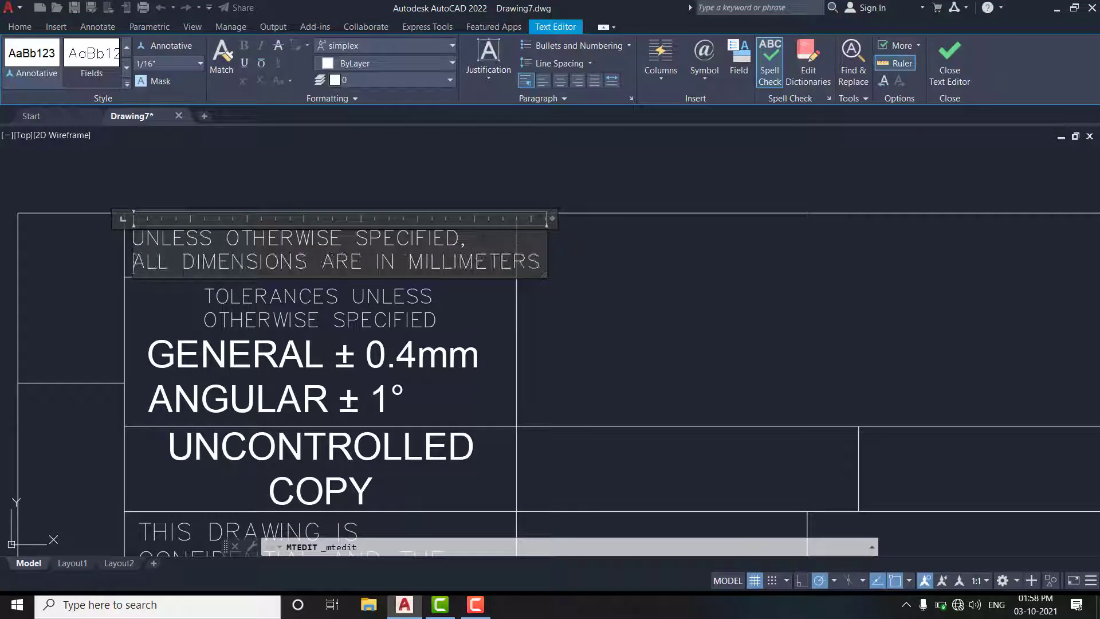
{"action": "triple_click", "coordinate": [388, 240]}
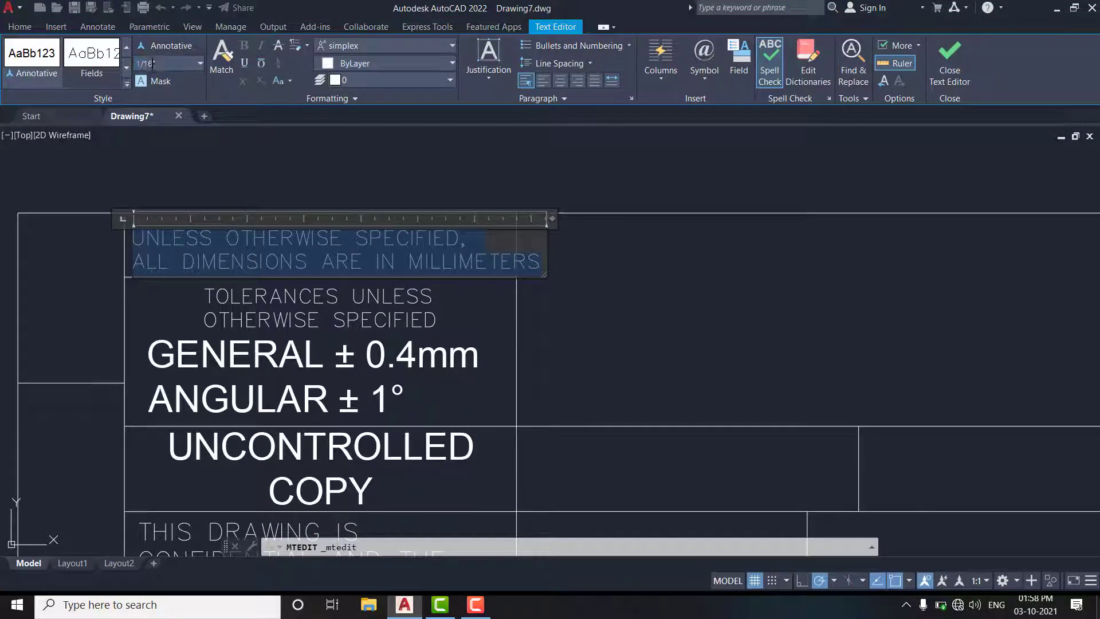
{"action": "key", "text": "Return"}
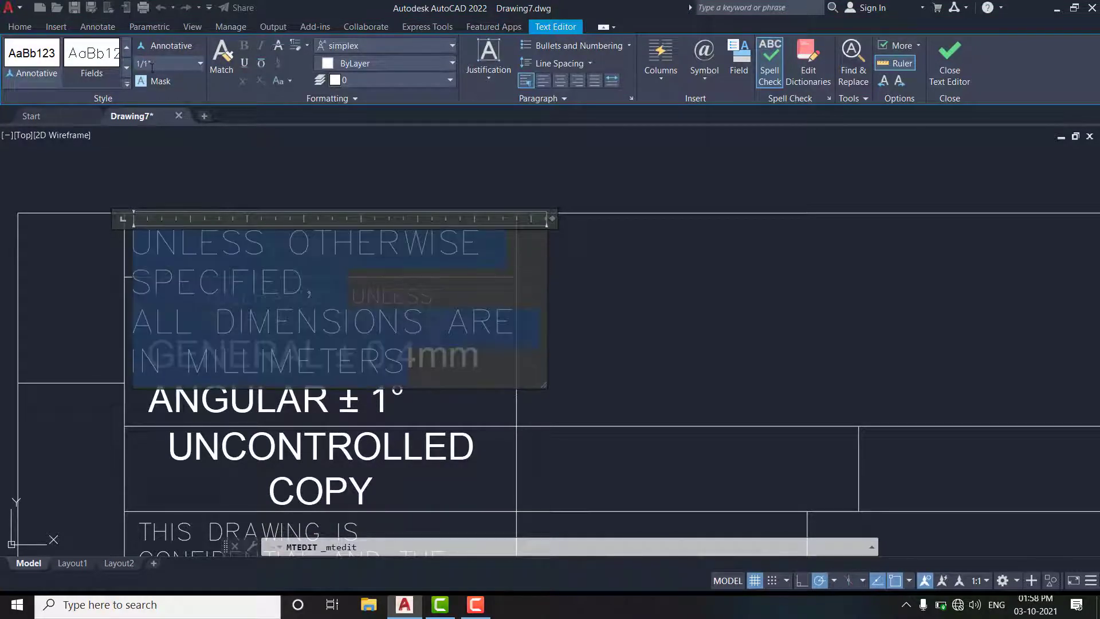
{"action": "left_click", "coordinate": [151, 67]}
{"action": "type", "text": "1/16"}
{"action": "key", "text": "Return"}
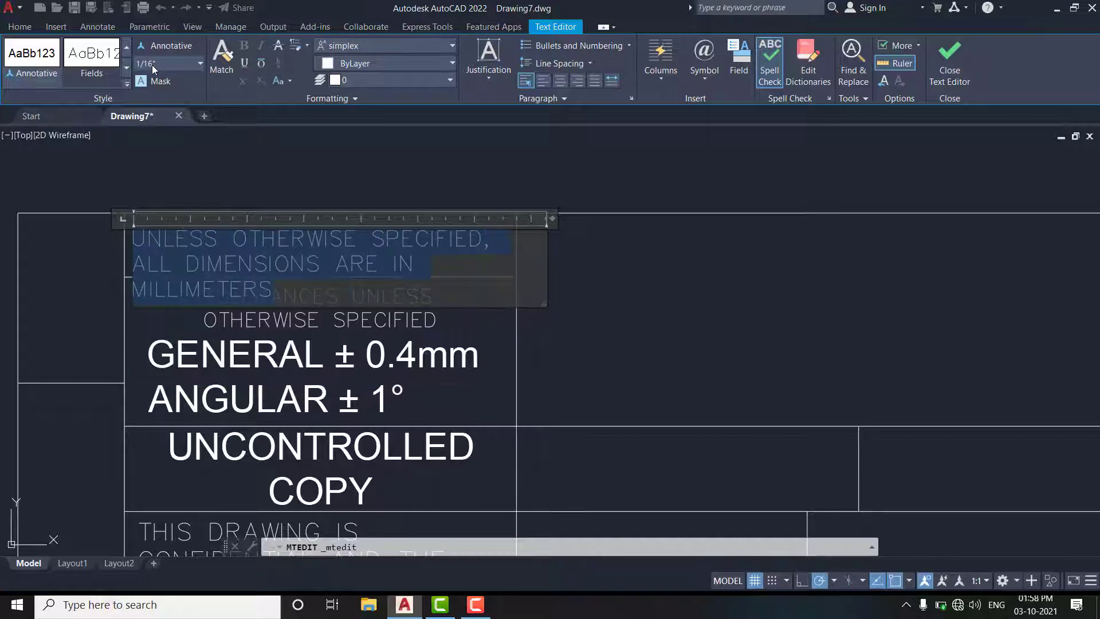
{"action": "left_click", "coordinate": [265, 171]}
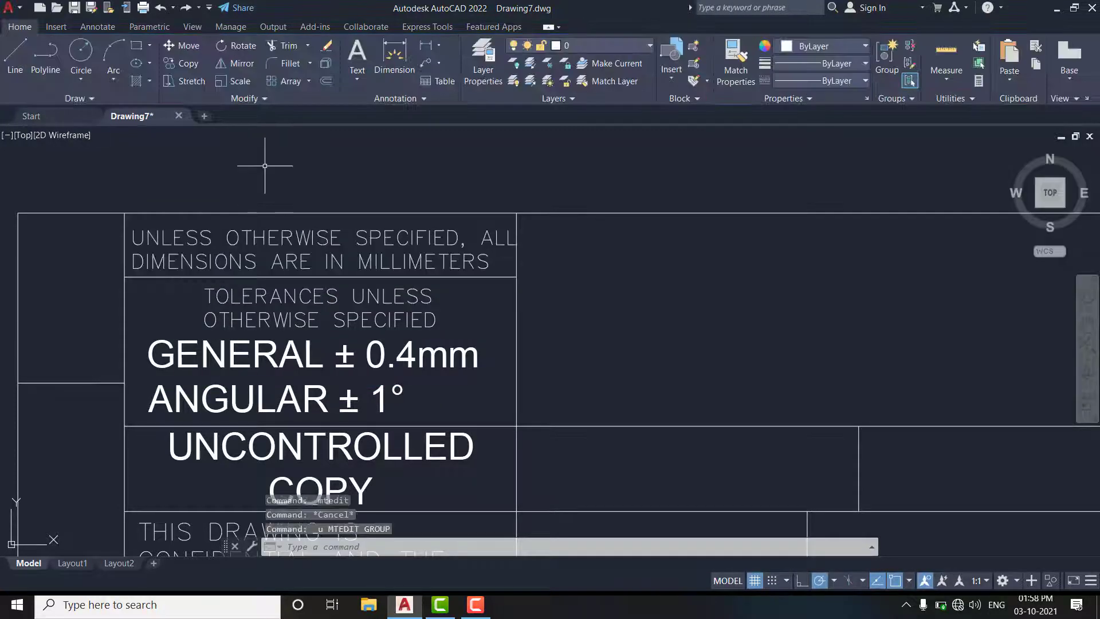
Shift the dimensions note slightly to the left.
{"action": "left_click", "coordinate": [321, 238]}
{"action": "type", "text": "m"}
{"action": "key", "text": "Return"}
{"action": "left_click", "coordinate": [587, 308]}
{"action": "left_click", "coordinate": [575, 308]}
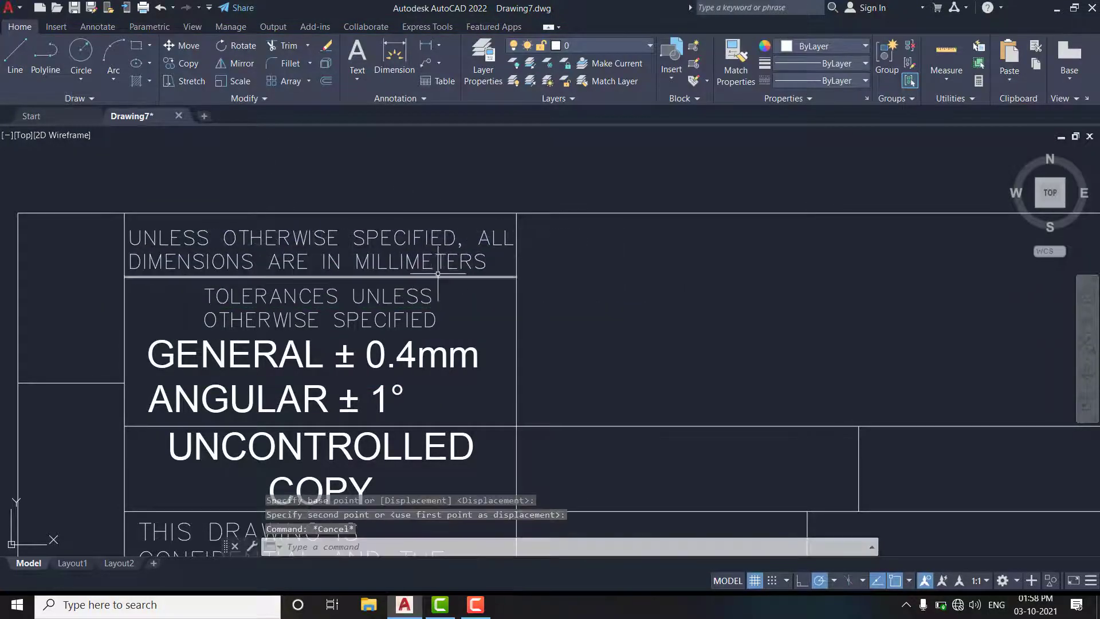
{"action": "double_click", "coordinate": [459, 261]}
{"action": "left_click", "coordinate": [504, 252]}
Center-align both lines of the dimensions note.
{"action": "double_click", "coordinate": [472, 240]}
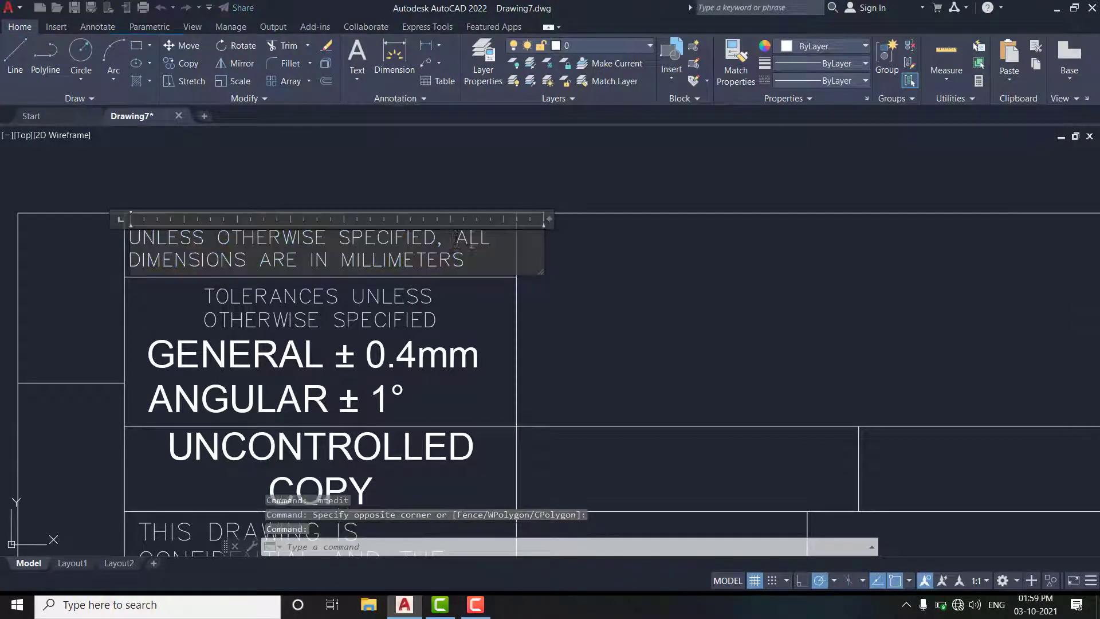
{"action": "key", "text": "ctrl+a"}
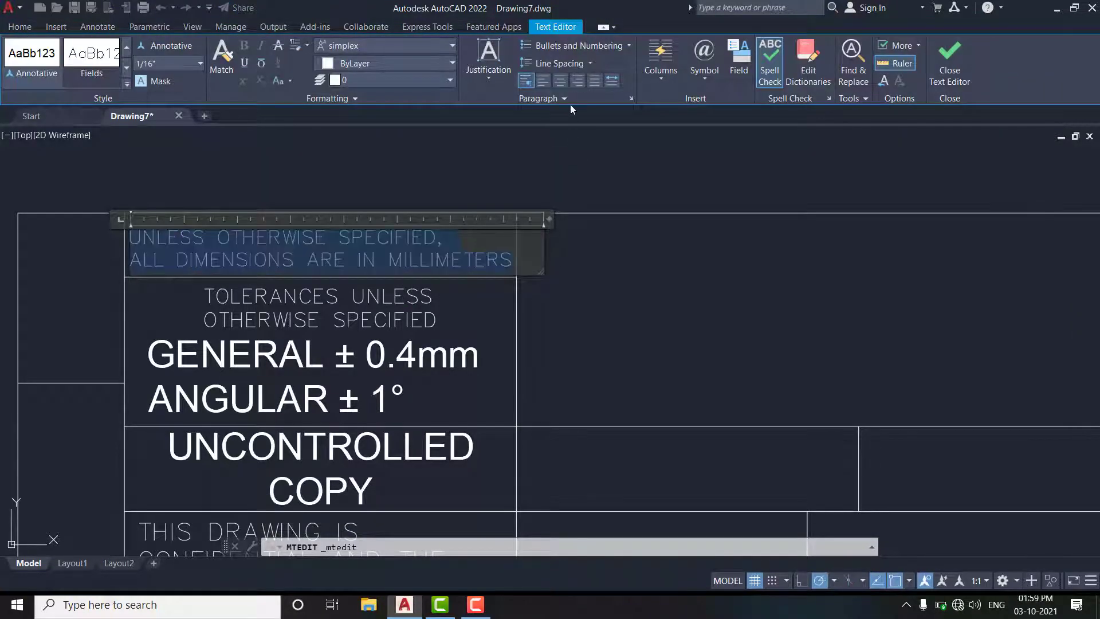
{"action": "left_click", "coordinate": [559, 80]}
{"action": "left_click", "coordinate": [518, 246]}
Move the centred note up toward the top cell.
{"action": "left_click", "coordinate": [430, 180]}
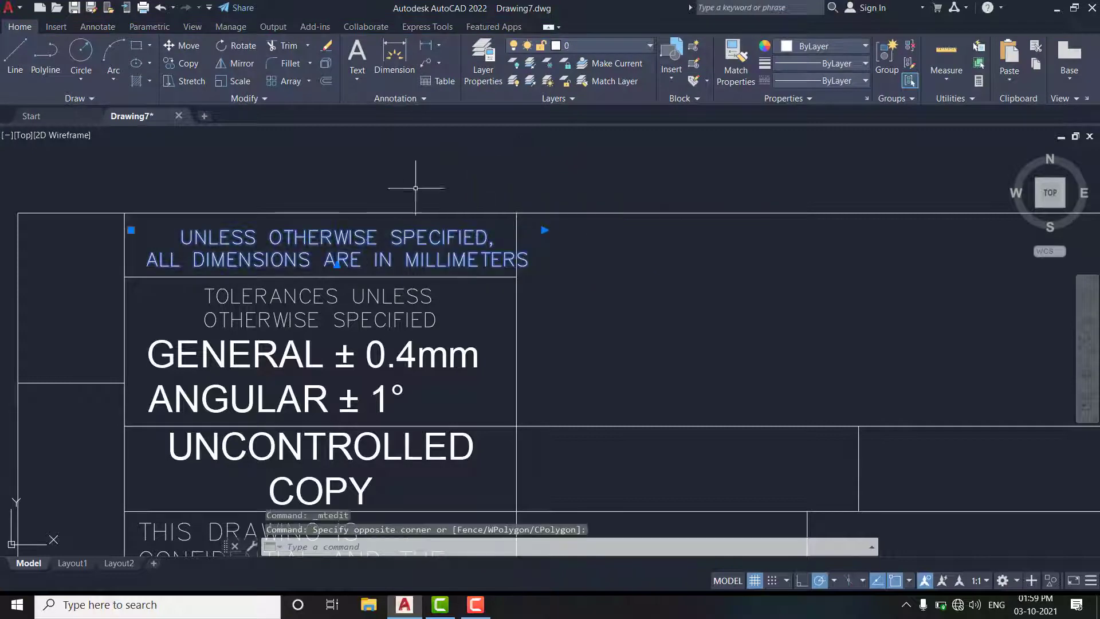
{"action": "type", "text": "m"}
{"action": "key", "text": "Return"}
{"action": "left_click", "coordinate": [546, 155]}
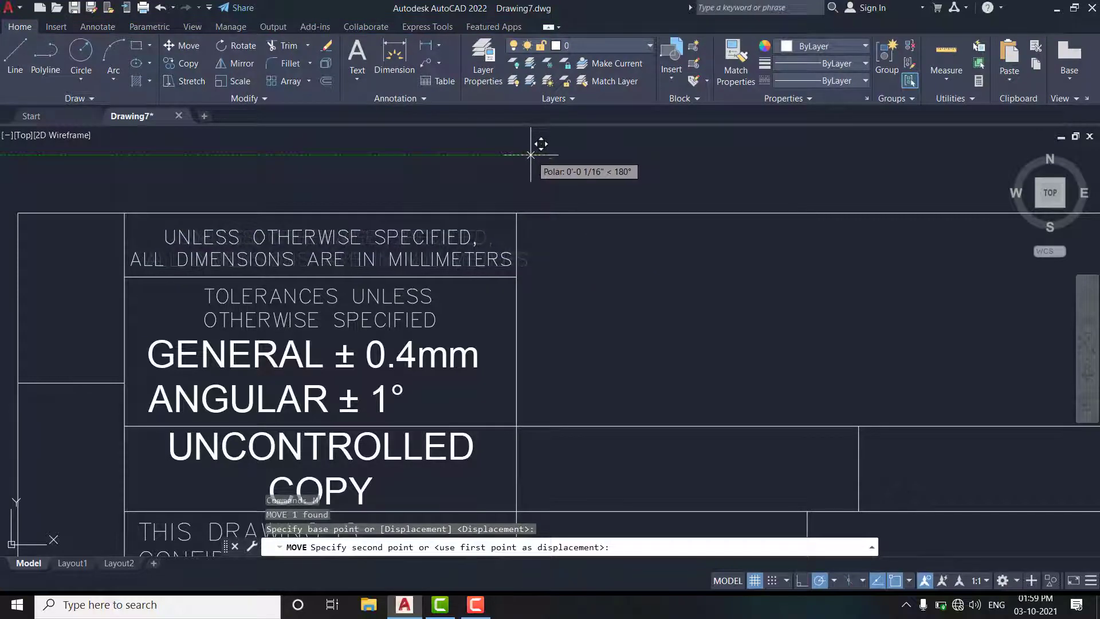
{"action": "left_click", "coordinate": [538, 143]}
Reposition the note again so it sits centred in the title block's top cell.
{"action": "left_click", "coordinate": [523, 246]}
{"action": "left_click", "coordinate": [460, 229]}
{"action": "type", "text": "m"}
{"action": "key", "text": "Return"}
{"action": "left_click", "coordinate": [462, 177]}
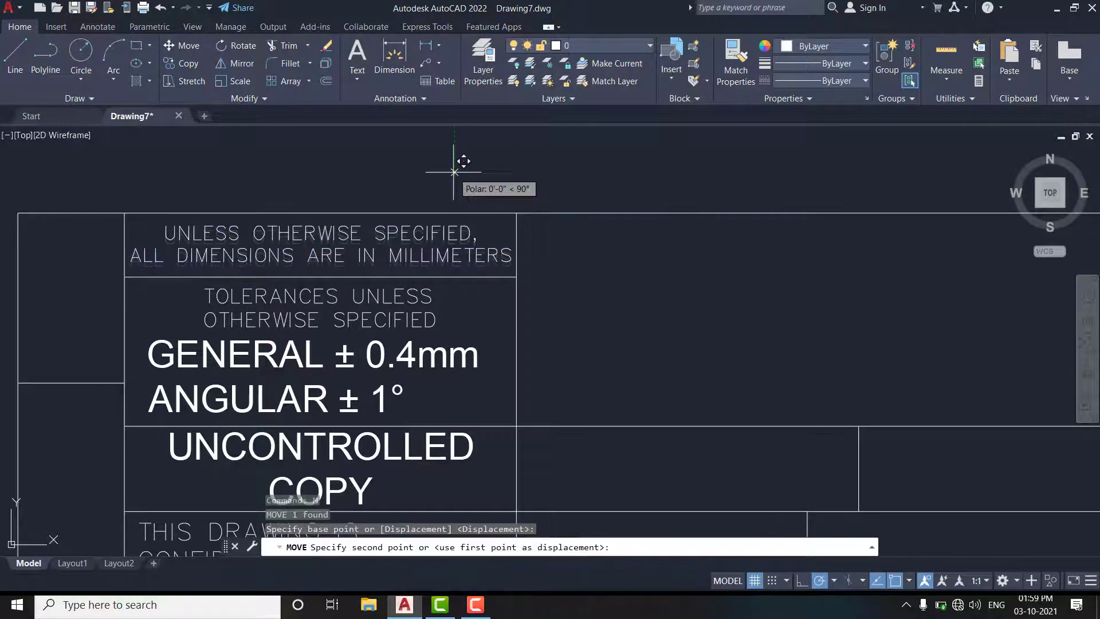
{"action": "scroll", "coordinate": [487, 275], "scroll_direction": "down", "scroll_amount": 3}
{"action": "scroll", "coordinate": [488, 278], "scroll_direction": "up", "scroll_amount": 1}
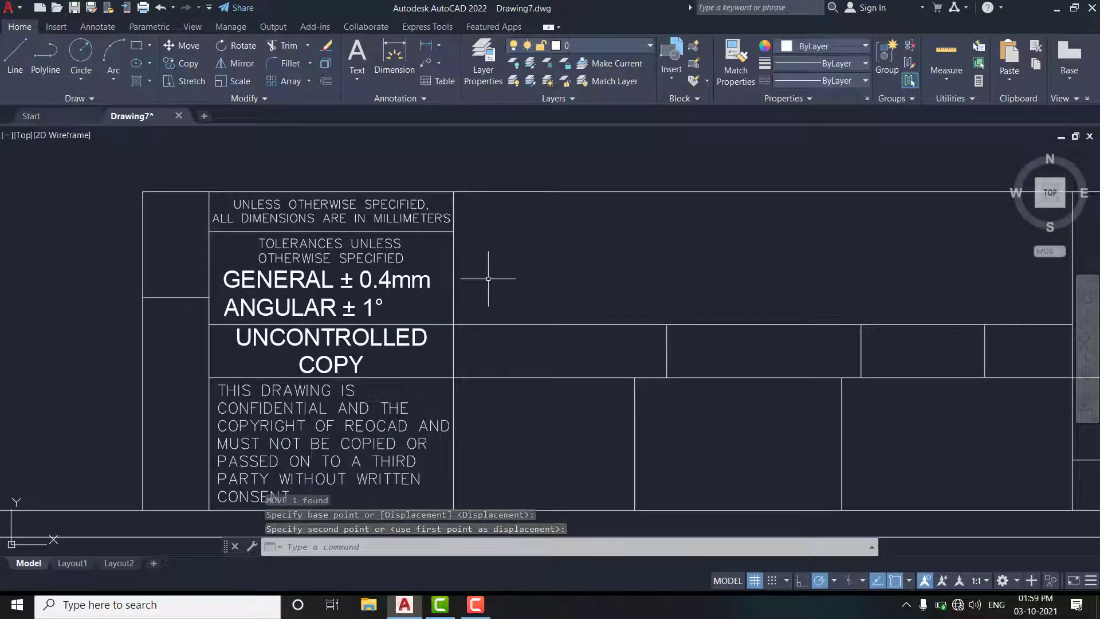
{"action": "middle_click_drag", "start_coordinate": [491, 279], "coordinate": [524, 257]}
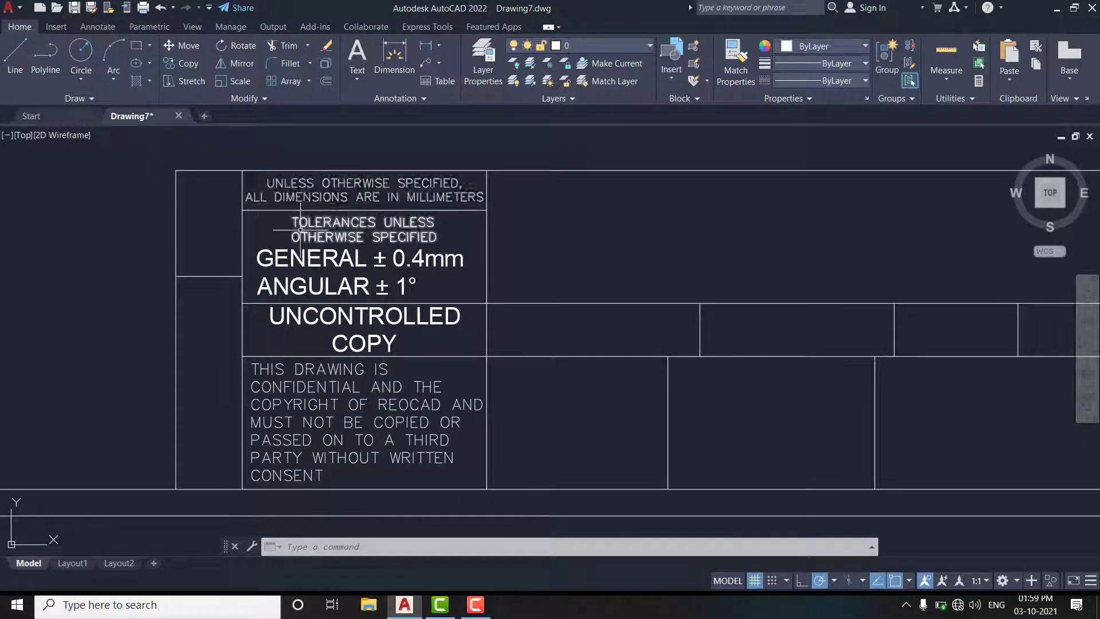
{"action": "left_click", "coordinate": [296, 179]}
Copy the dimensions note to the left of the title-block table.
{"action": "type", "text": "co"}
{"action": "key", "text": "Return"}
{"action": "left_click", "coordinate": [246, 238]}
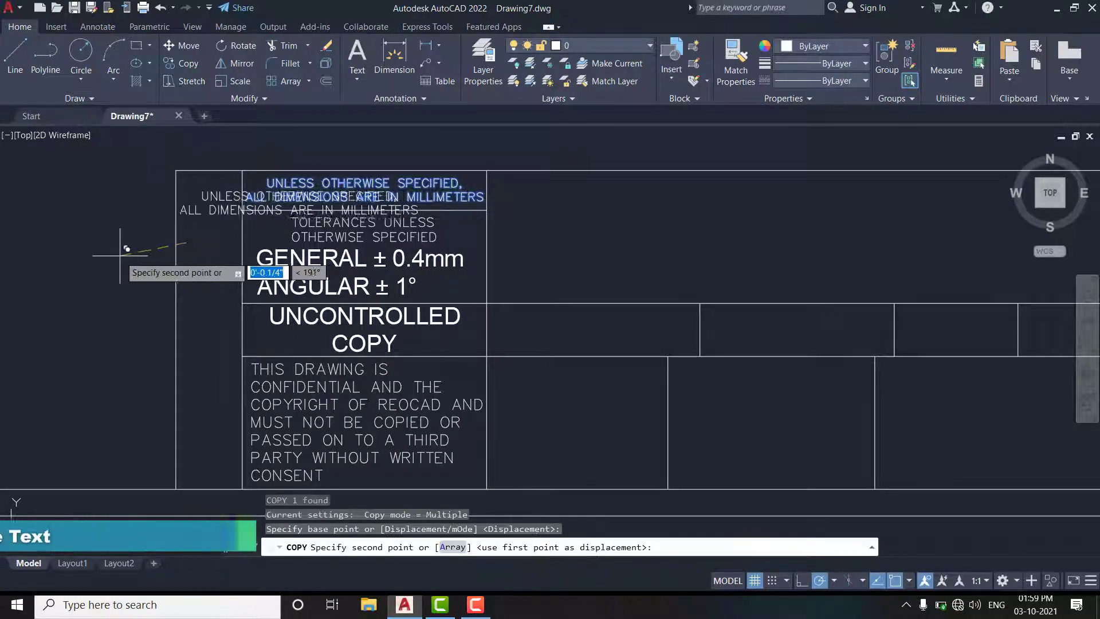
{"action": "left_click", "coordinate": [123, 240]}
{"action": "key", "text": "Escape"}
{"action": "middle_click_drag", "start_coordinate": [192, 199], "coordinate": [191, 310]}
Rotate the copied note 90° so it stands vertically.
{"action": "type", "text": "r"}
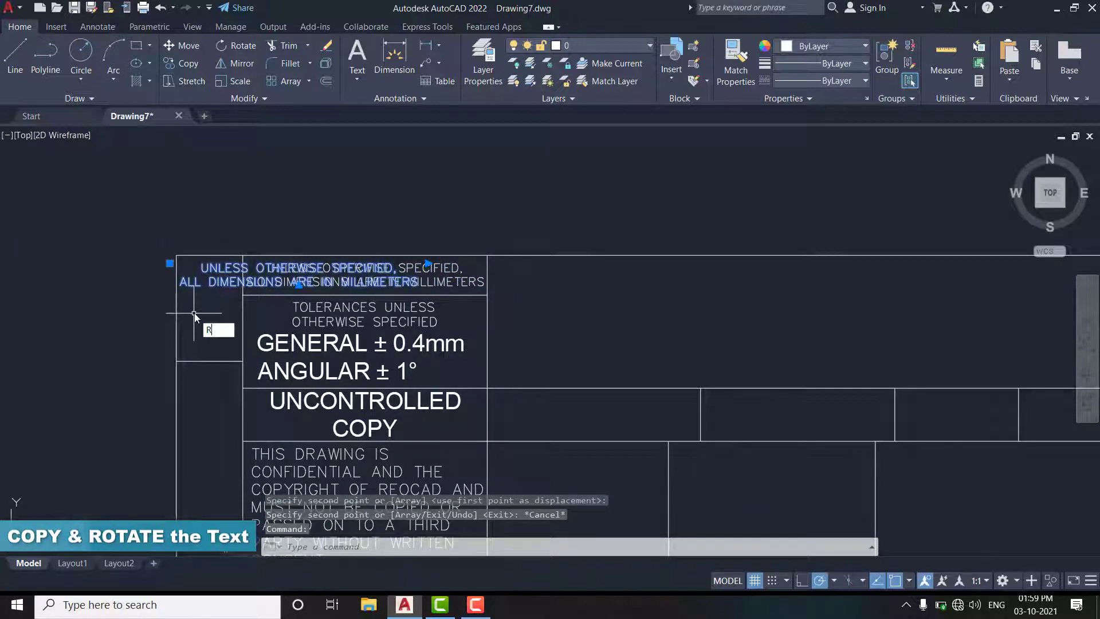
{"action": "type", "text": "o"}
{"action": "key", "text": "Return"}
{"action": "left_click", "coordinate": [206, 268]}
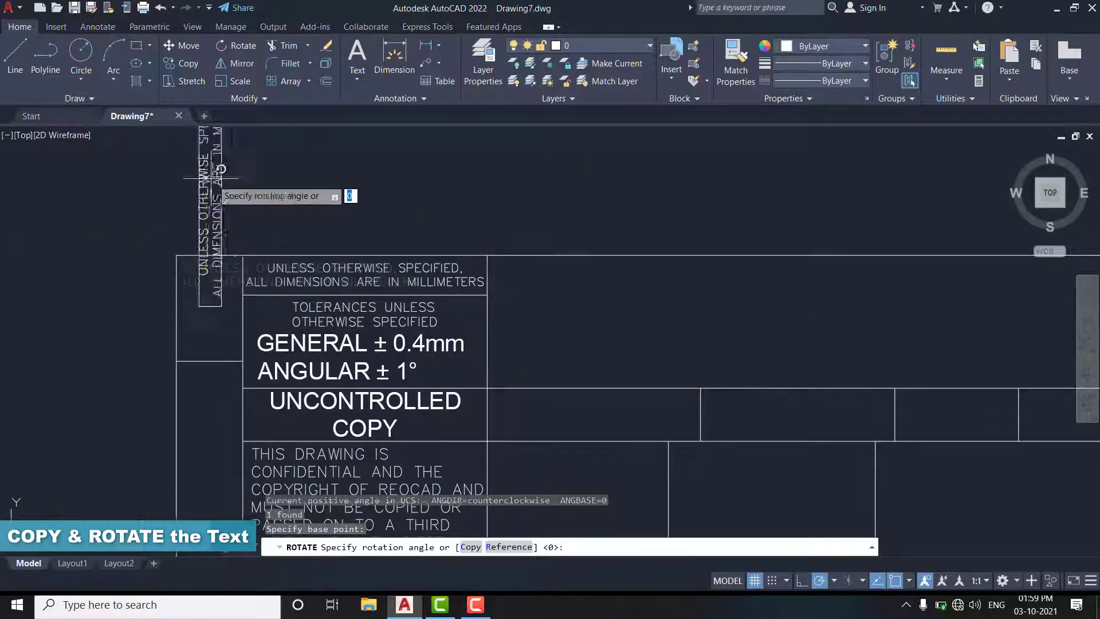
{"action": "left_click", "coordinate": [212, 188]}
{"action": "key", "text": "Escape"}
Retype the rotated copy as 'MODEL VERSION :' and move it into the narrow left column.
{"action": "double_click", "coordinate": [209, 212]}
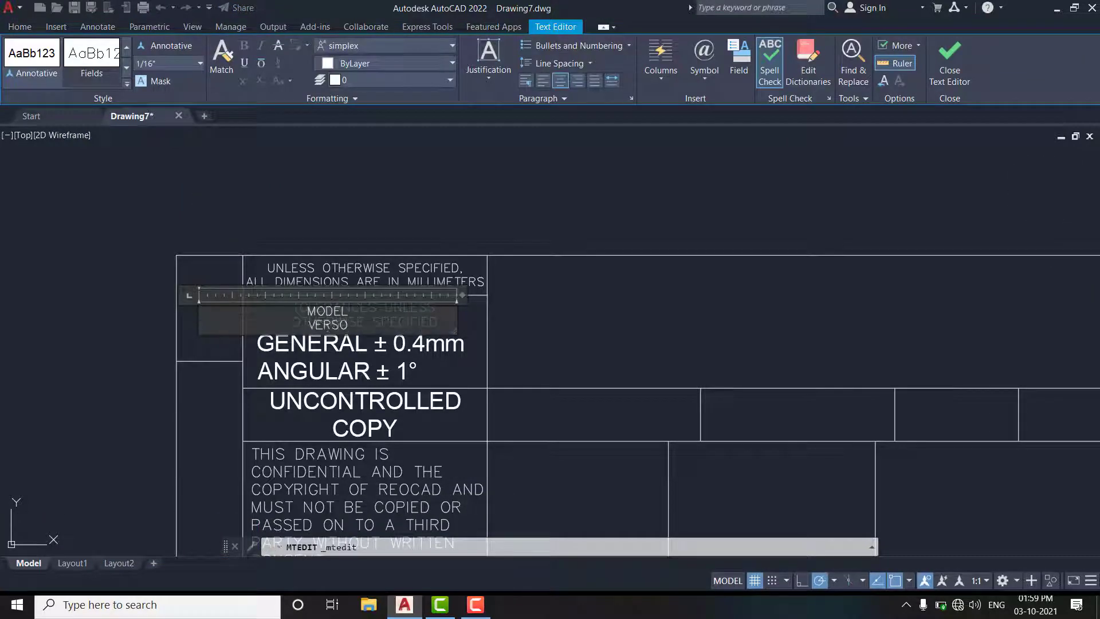
{"action": "left_click", "coordinate": [311, 177]}
{"action": "type", "text": "m"}
{"action": "key", "text": "Return"}
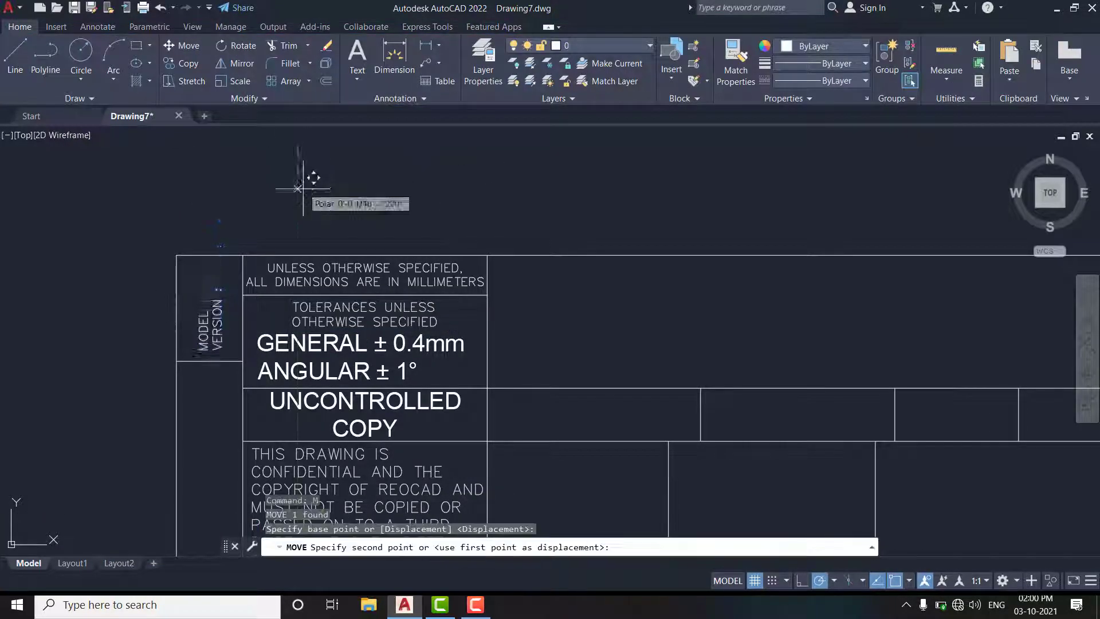
{"action": "left_click", "coordinate": [262, 177]}
{"action": "key", "text": "Escape"}
{"action": "middle_click_drag", "start_coordinate": [262, 176], "coordinate": [329, 44]}
Copy the MODEL VERSION label lower on the sheet and open the copy for editing.
{"action": "type", "text": "co"}
{"action": "key", "text": "Return"}
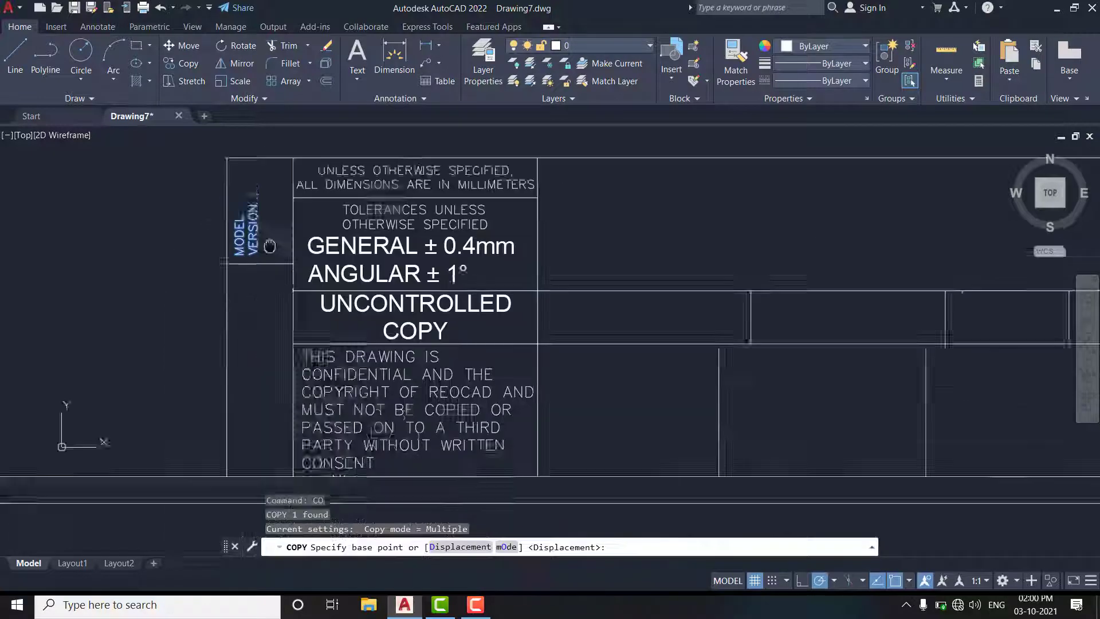
{"action": "left_click", "coordinate": [247, 393]}
{"action": "left_click", "coordinate": [255, 413]}
{"action": "double_click", "coordinate": [255, 414]}
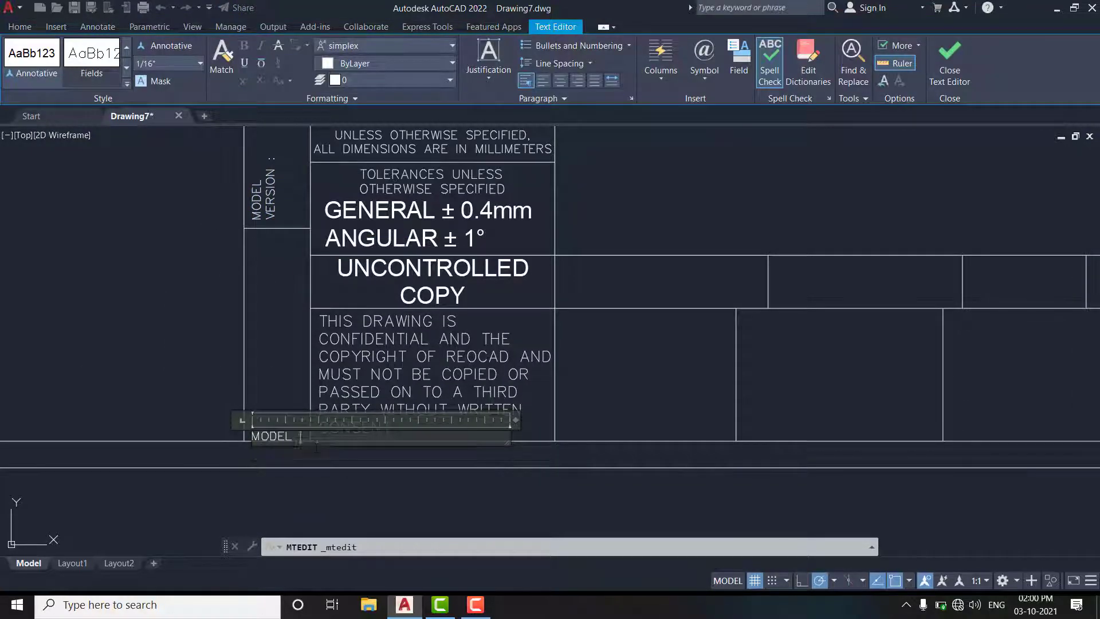
Write the multiline text label 'MATERIAL :' in the lower-left title-block cell.
{"action": "left_click", "coordinate": [672, 397]}
{"action": "middle_click_drag", "start_coordinate": [672, 396], "coordinate": [300, 408]}
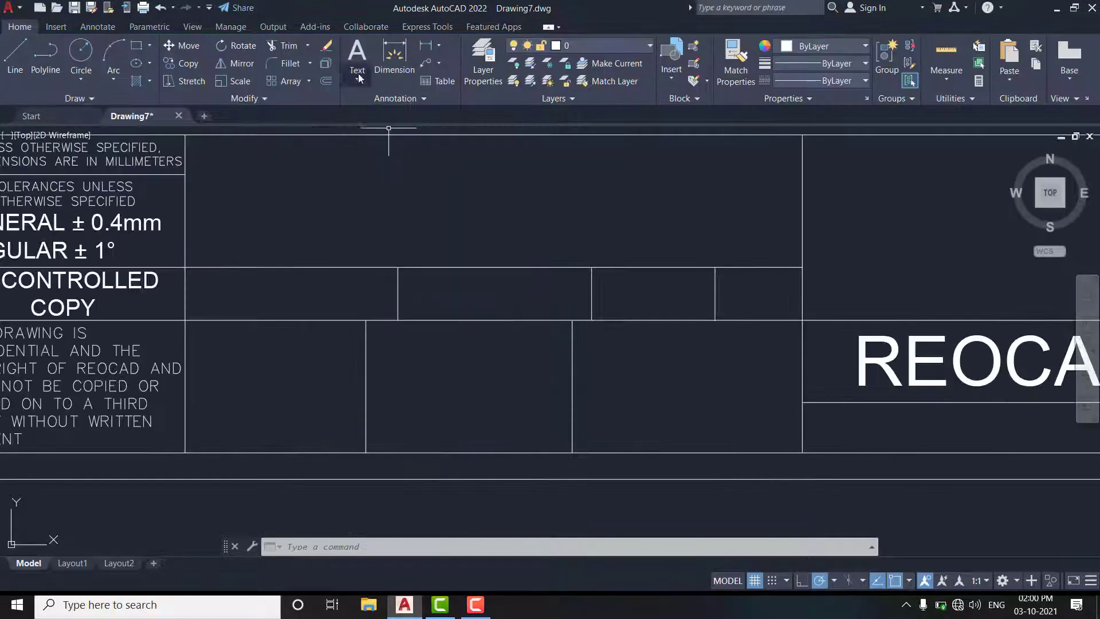
{"action": "type", "text": "t"}
{"action": "key", "text": "Return"}
{"action": "left_click", "coordinate": [185, 319]}
{"action": "left_click", "coordinate": [284, 346]}
{"action": "type", "text": "MATERIAL"}
{"action": "key", "text": "Return"}
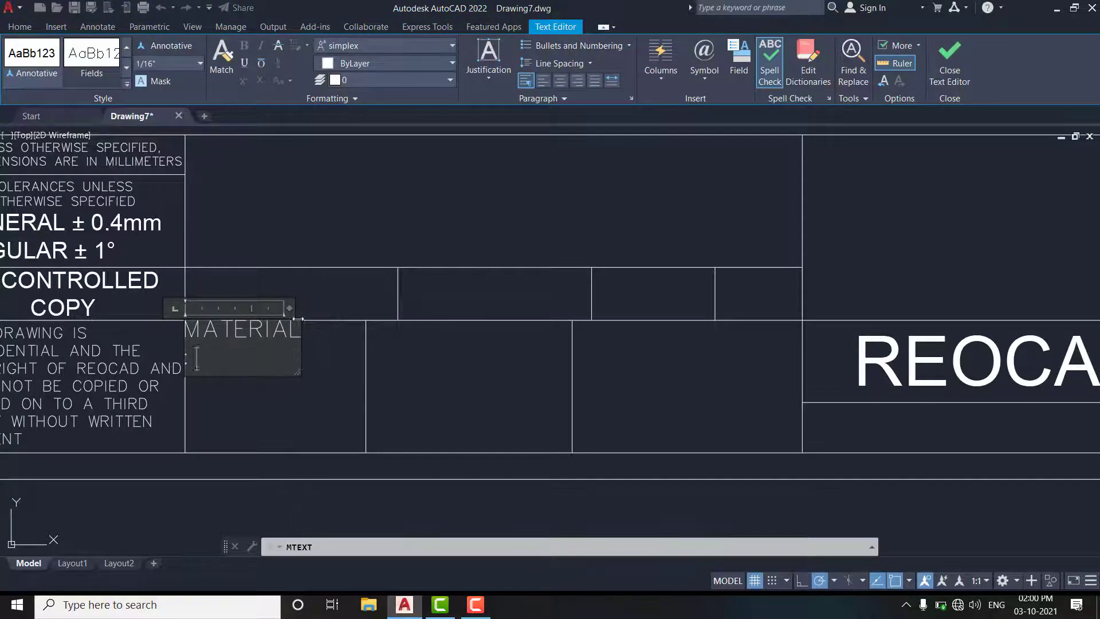
{"action": "left_click", "coordinate": [184, 189]}
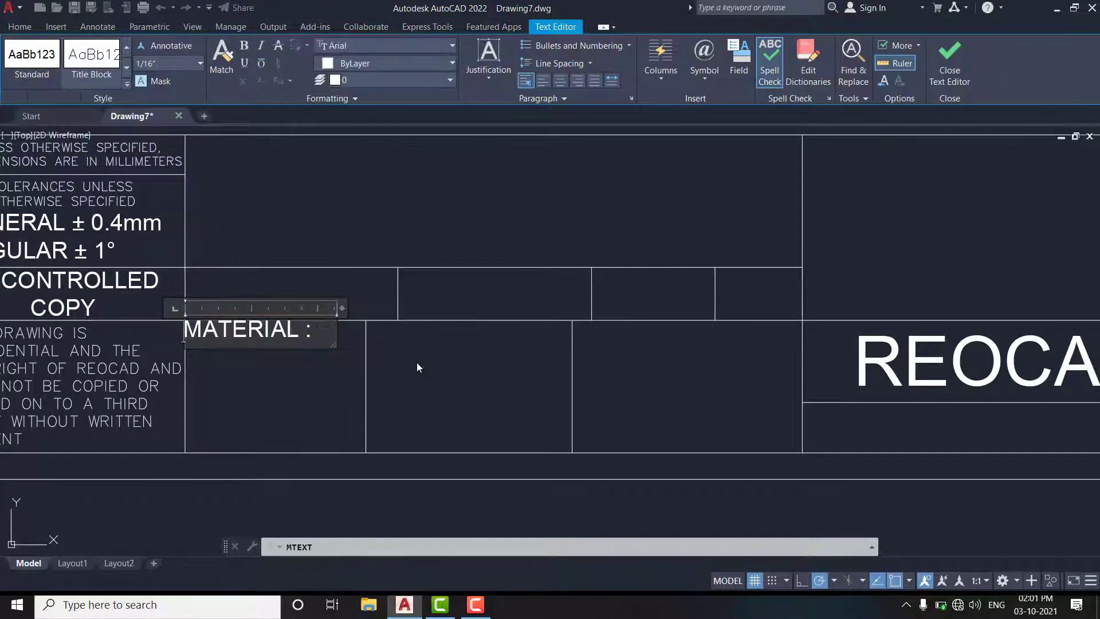
Move the MATERIAL label slightly down and right, then select it.
{"action": "left_click", "coordinate": [418, 363]}
{"action": "left_click", "coordinate": [321, 327]}
{"action": "type", "text": "M"}
{"action": "key", "text": "Return"}
{"action": "left_click", "coordinate": [294, 182]}
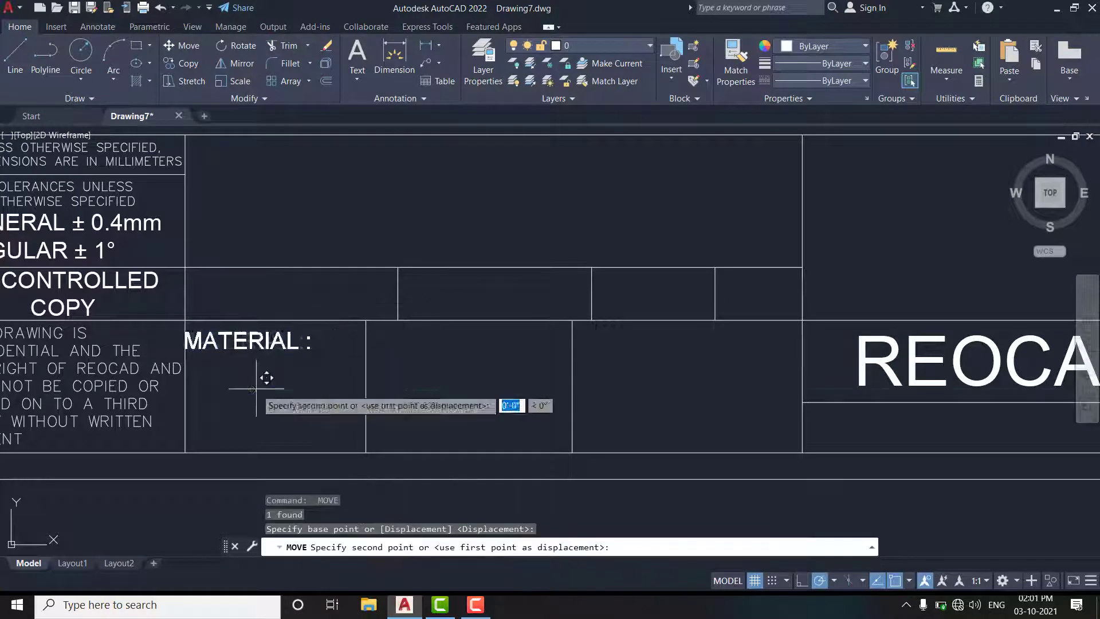
{"action": "left_click", "coordinate": [283, 380]}
{"action": "left_click", "coordinate": [270, 343]}
{"action": "left_click", "coordinate": [289, 405]}
Copy the MATERIAL label into the next cell right and rename it 'FINISH :'.
{"action": "type", "text": "co"}
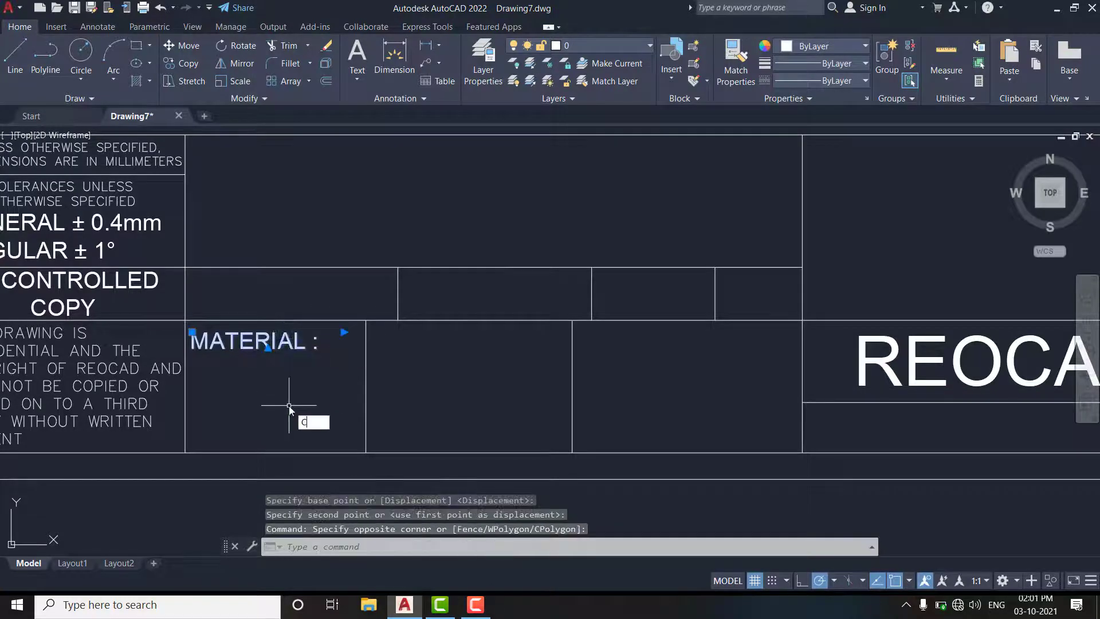
{"action": "key", "text": "Return"}
{"action": "left_click", "coordinate": [185, 320]}
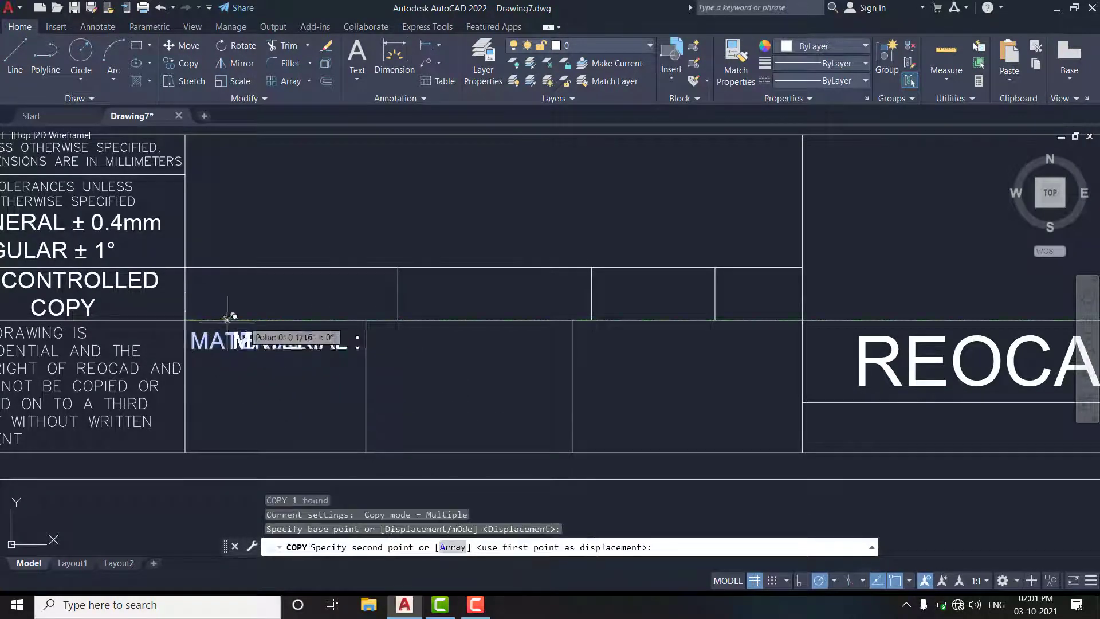
{"action": "left_click", "coordinate": [365, 320]}
{"action": "key", "text": "Escape"}
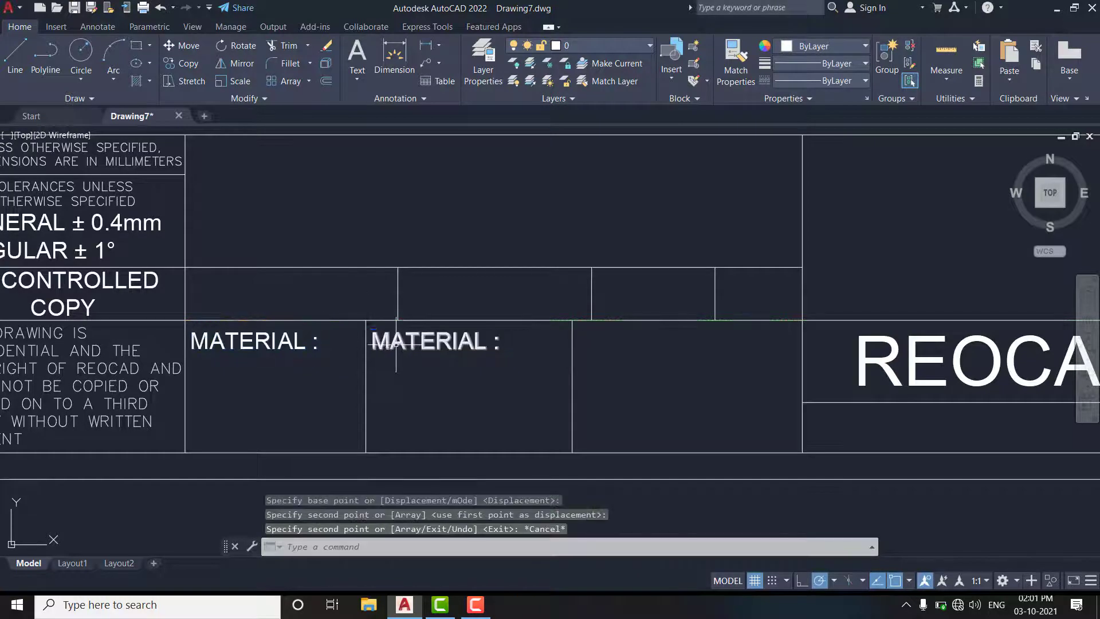
{"action": "double_click", "coordinate": [396, 345]}
{"action": "type", "text": "FINISH"}
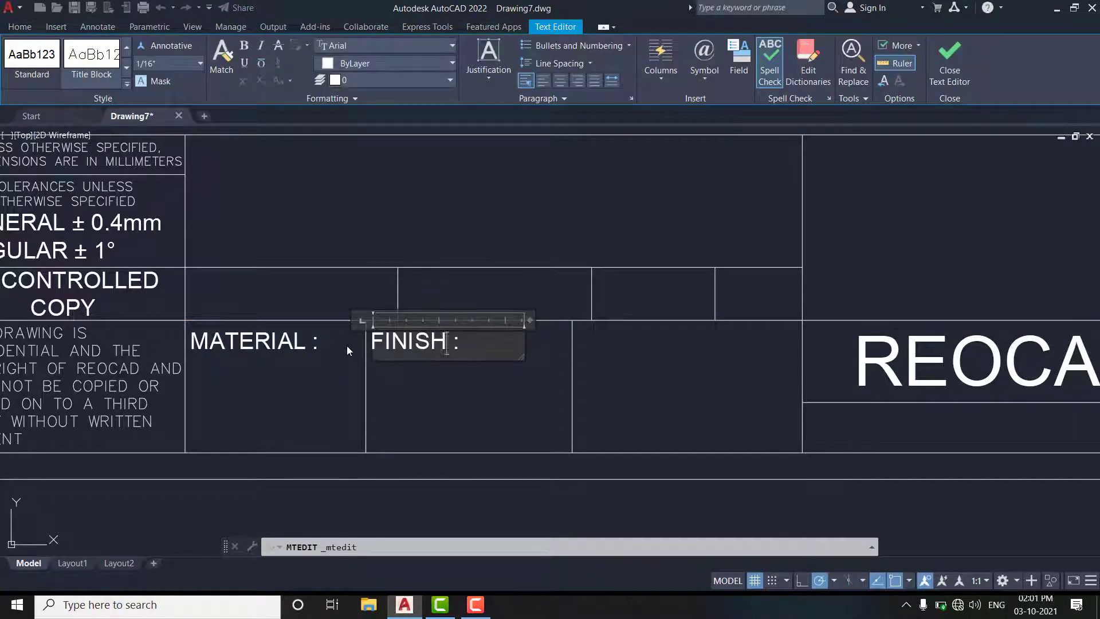
{"action": "left_click", "coordinate": [346, 346]}
Add the multiline text label 'ANGLE :' in the third lower cell.
{"action": "middle_click_drag", "start_coordinate": [471, 393], "coordinate": [422, 408]}
{"action": "left_click", "coordinate": [565, 405]}
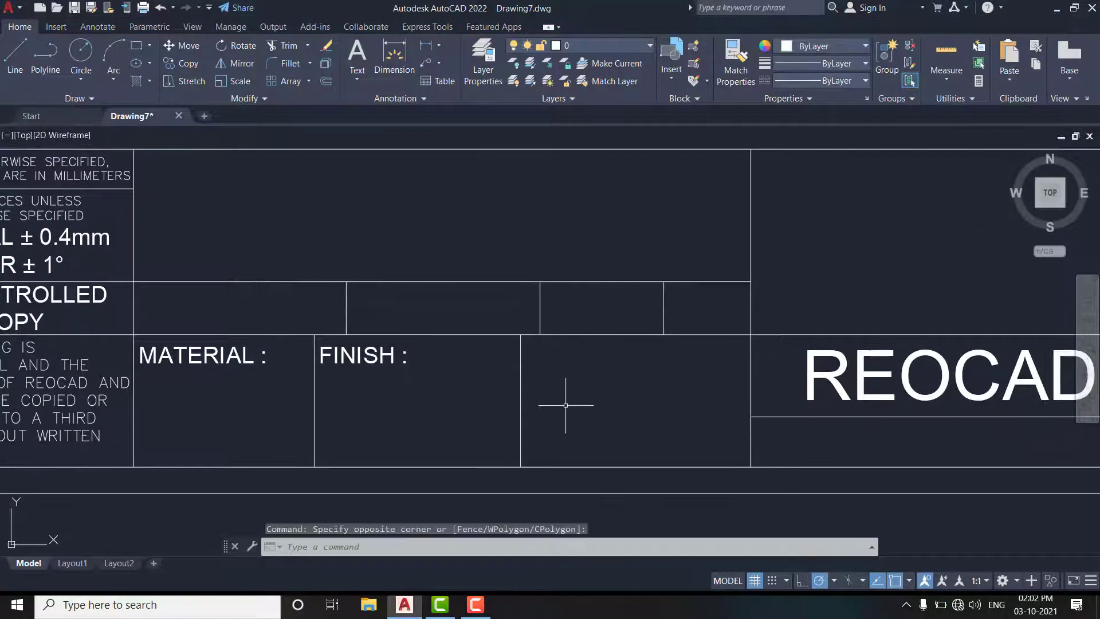
{"action": "left_click", "coordinate": [355, 79]}
{"action": "left_click", "coordinate": [528, 342]}
{"action": "left_click", "coordinate": [528, 356]}
{"action": "type", "text": "ANGLE"}
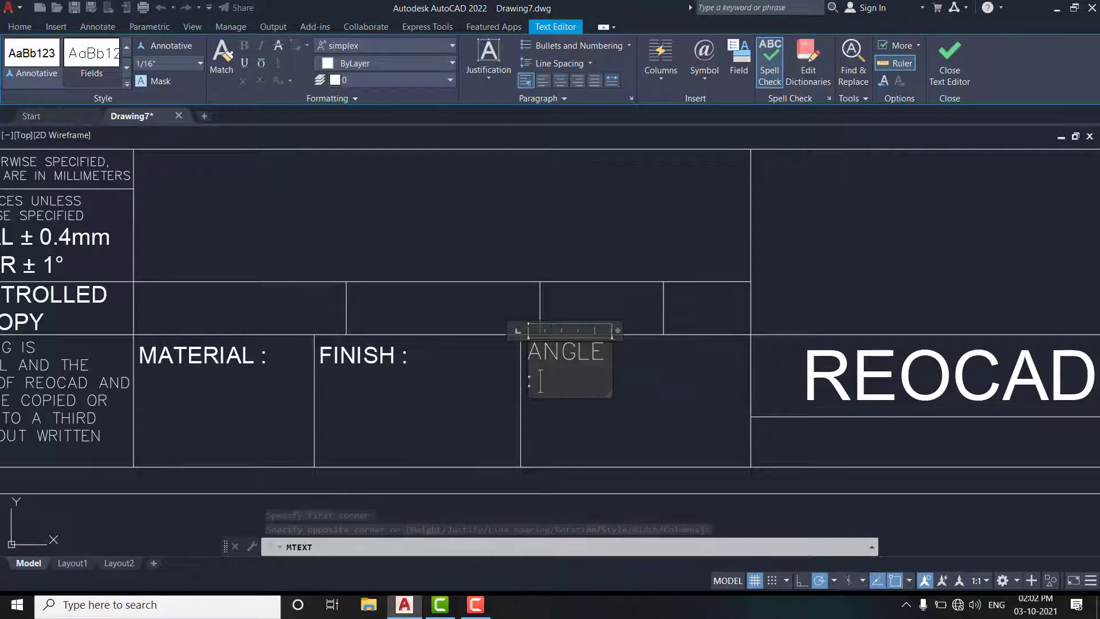
{"action": "type", "text": "  :"}
{"action": "left_click", "coordinate": [668, 373]}
{"action": "scroll", "coordinate": [479, 388], "scroll_direction": "up", "scroll_amount": 3}
{"action": "left_click", "coordinate": [81, 54]}
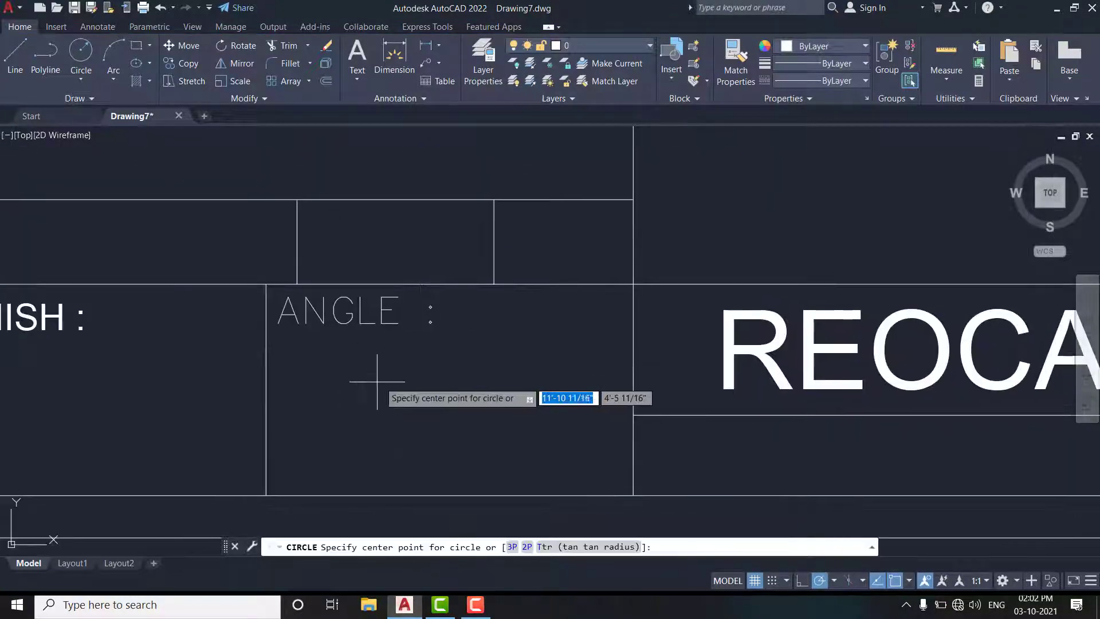
Draw a 0.2-radius circle below ANGLE and offset it inward.
{"action": "left_click", "coordinate": [343, 401]}
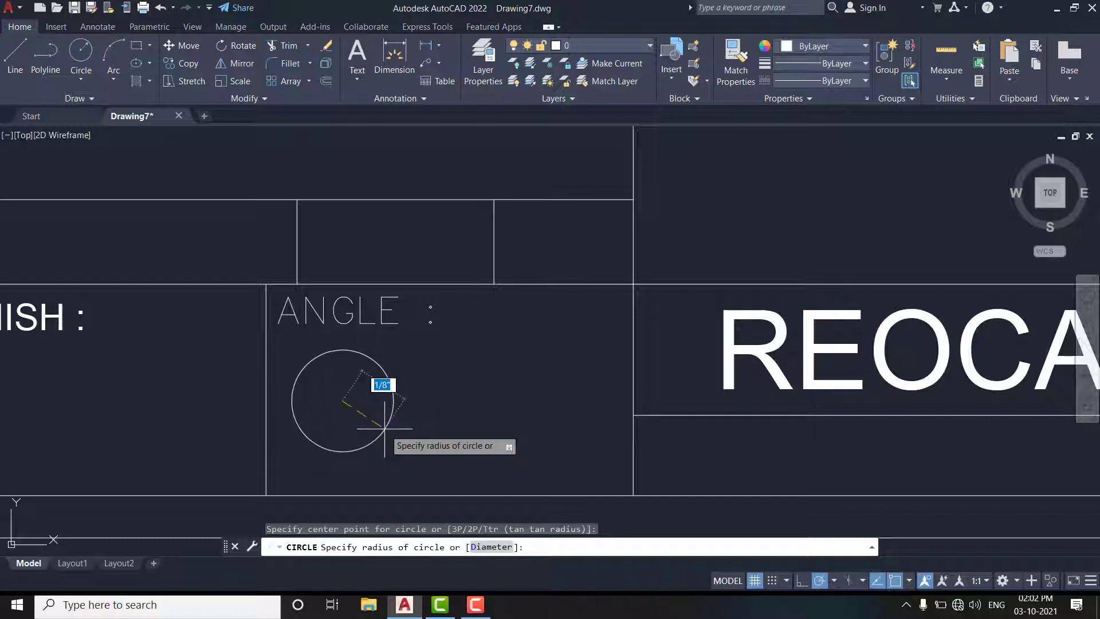
{"action": "type", "text": "0.2"}
{"action": "key", "text": "Return"}
{"action": "scroll", "coordinate": [442, 405], "scroll_direction": "down", "scroll_amount": 3}
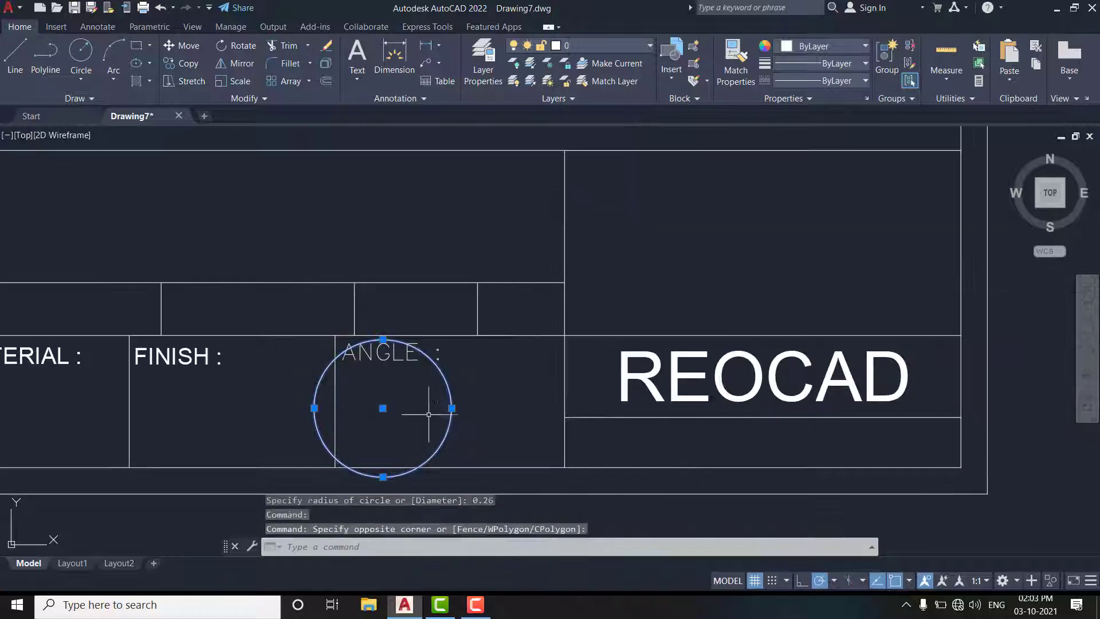
{"action": "scroll", "coordinate": [479, 430], "scroll_direction": "up", "scroll_amount": 3}
{"action": "type", "text": "o"}
{"action": "key", "text": "Return"}
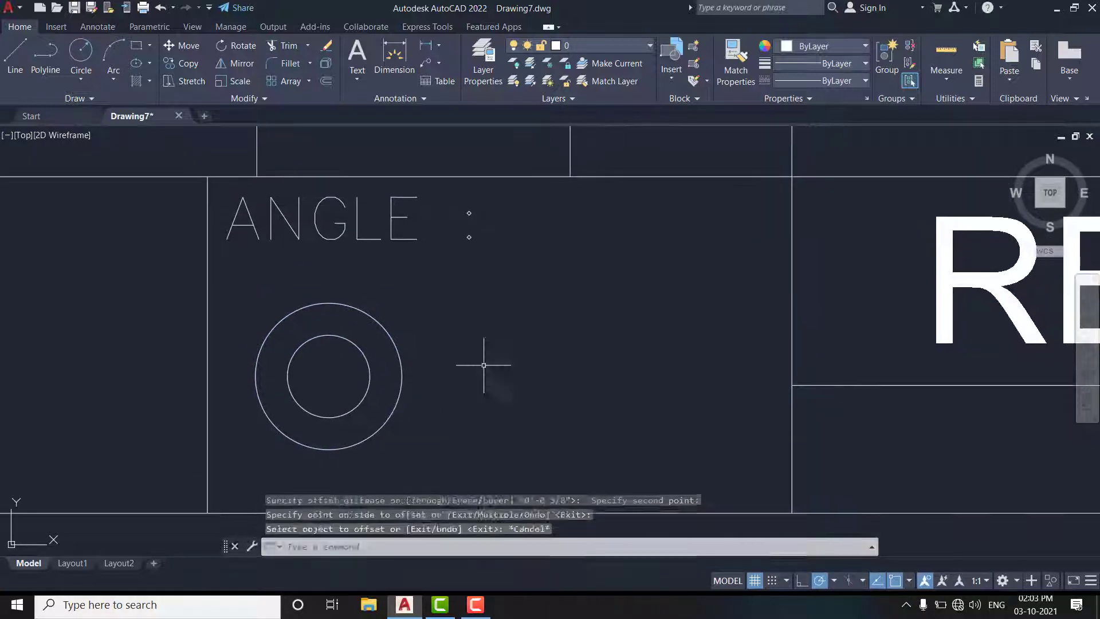
Draw a line through the circles and select it for repositioning.
{"action": "type", "text": "l"}
{"action": "key", "text": "Return"}
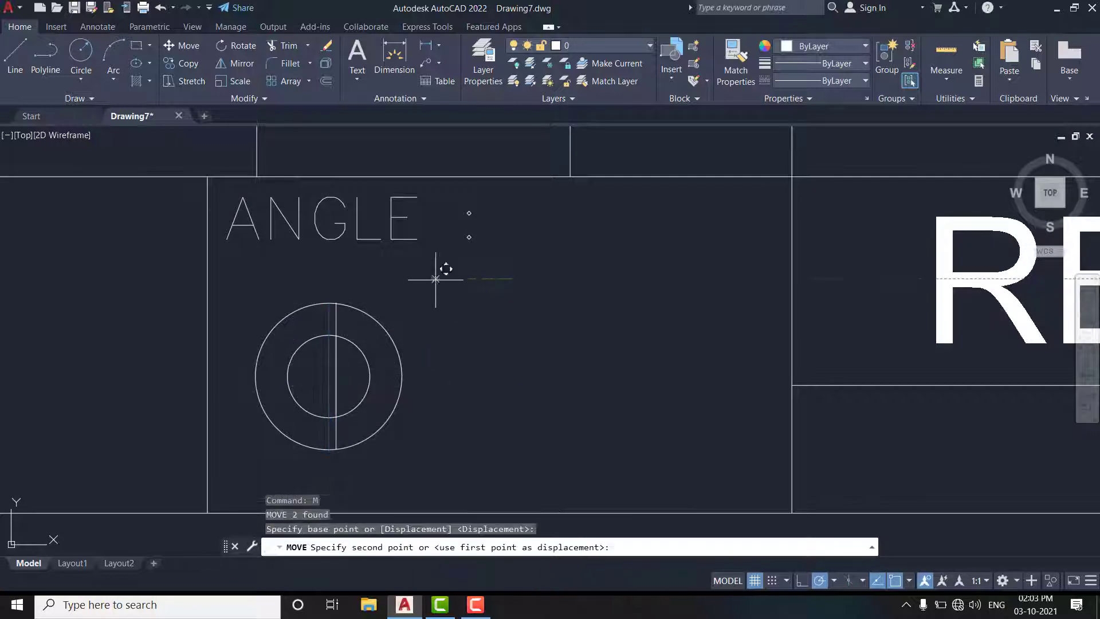
{"action": "left_click", "coordinate": [435, 279]}
{"action": "left_click", "coordinate": [484, 323]}
{"action": "left_click", "coordinate": [538, 284]}
{"action": "key", "text": "Return"}
{"action": "key", "text": "Escape"}
Draw the trapezoid's bottom edge to close the shape.
{"action": "type", "text": "l"}
{"action": "key", "text": "Return"}
{"action": "left_click", "coordinate": [499, 449]}
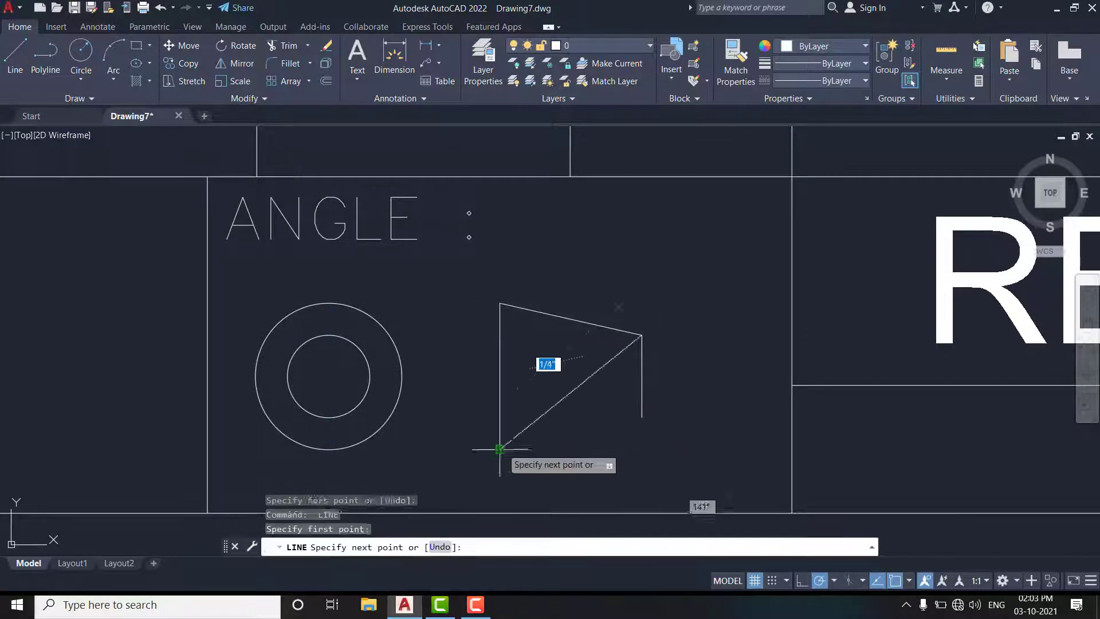
{"action": "left_click", "coordinate": [642, 417]}
{"action": "key", "text": "Escape"}
Draw a horizontal axis line across the trapezoid's middle and select it.
{"action": "type", "text": "l"}
{"action": "key", "text": "Return"}
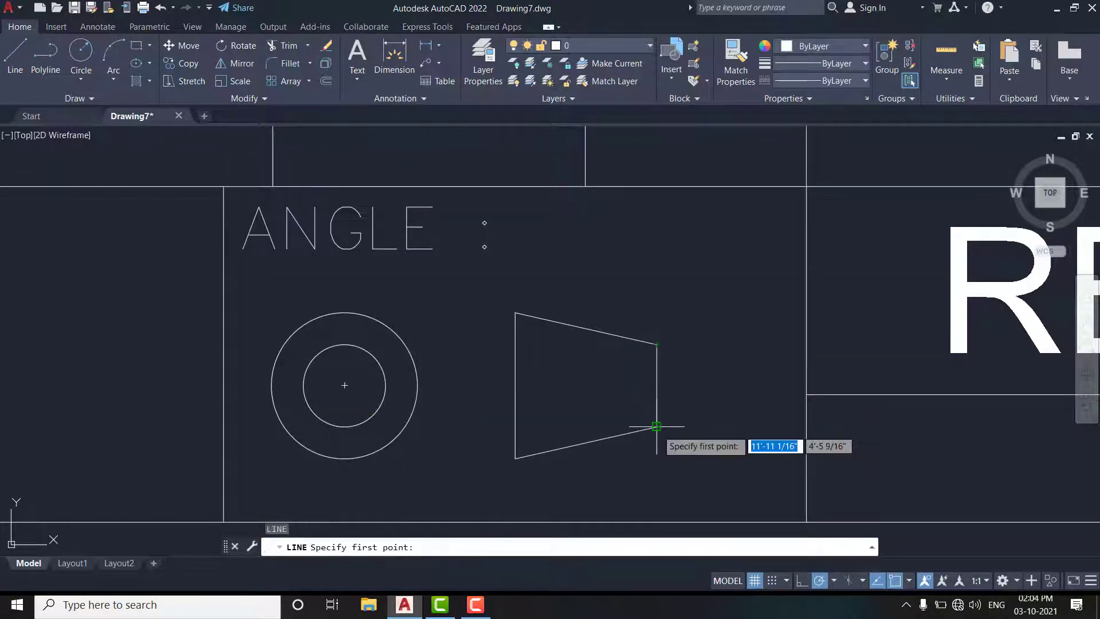
{"action": "left_click", "coordinate": [500, 385]}
{"action": "left_click", "coordinate": [671, 384]}
{"action": "key", "text": "Escape"}
{"action": "left_click", "coordinate": [585, 385]}
{"action": "left_click", "coordinate": [672, 384]}
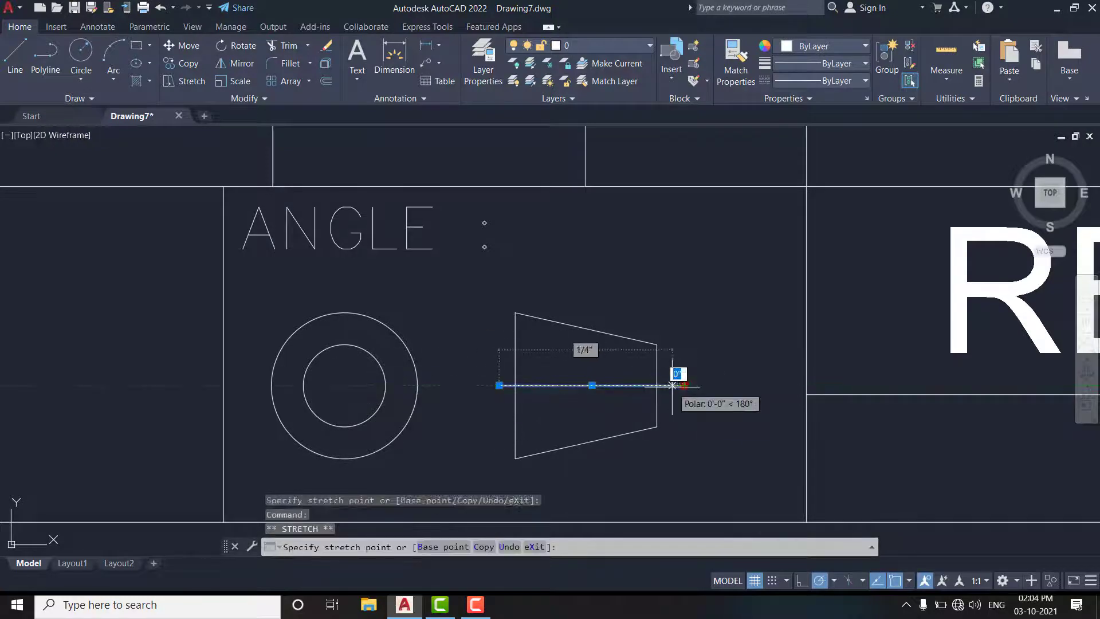
{"action": "left_click", "coordinate": [824, 82]}
Load the CENTER linetype into the drawing.
{"action": "left_click", "coordinate": [821, 152]}
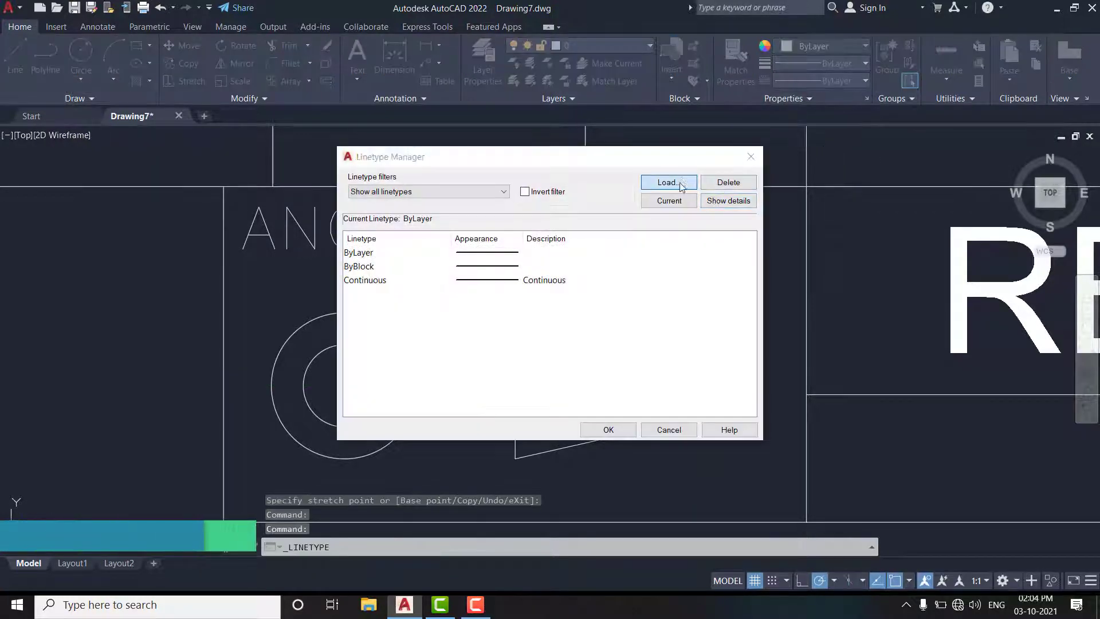
{"action": "left_click", "coordinate": [669, 182]}
{"action": "scroll", "coordinate": [509, 326], "scroll_direction": "down", "scroll_amount": 6}
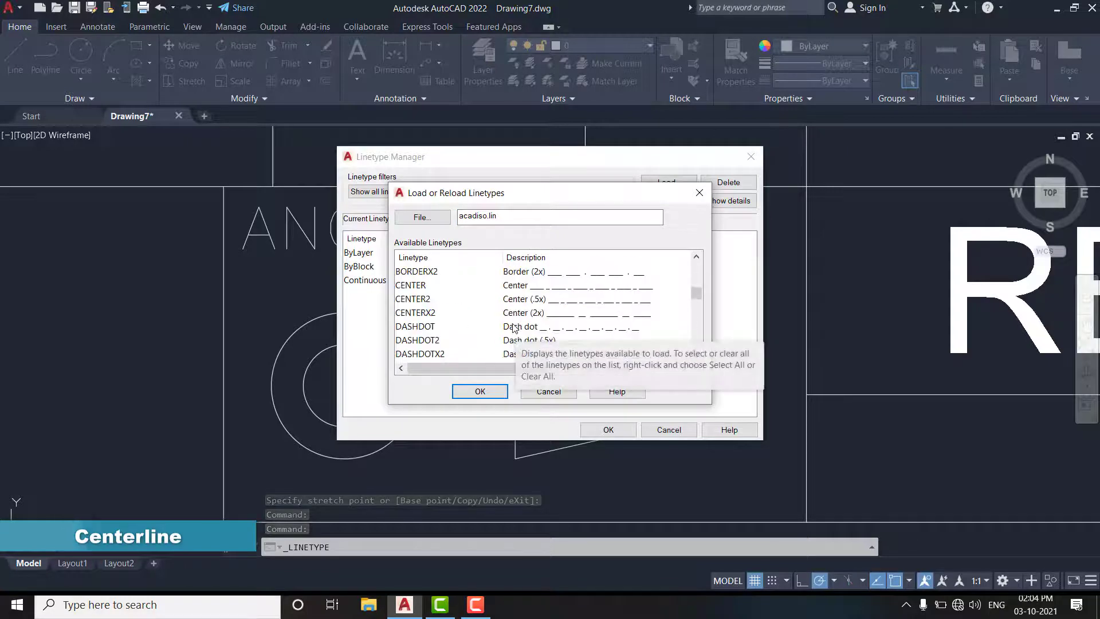
{"action": "left_click", "coordinate": [517, 289]}
{"action": "left_click", "coordinate": [480, 392]}
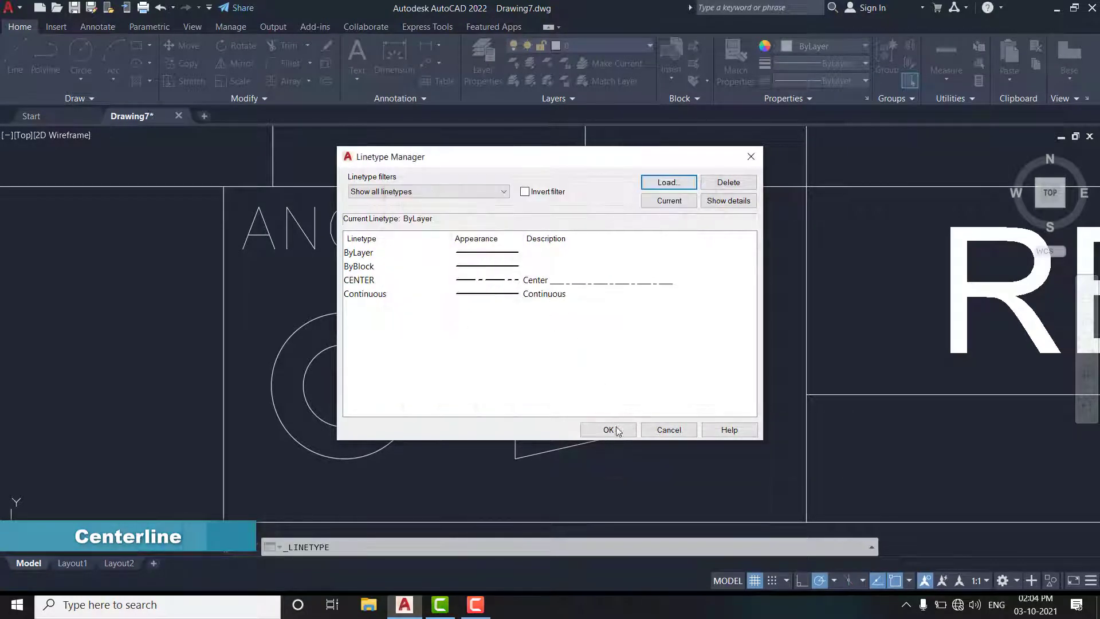
{"action": "left_click", "coordinate": [608, 429]}
Apply CENTER to the axis line and set the linetype scale (LTS) to 0.001.
{"action": "left_click", "coordinate": [822, 84]}
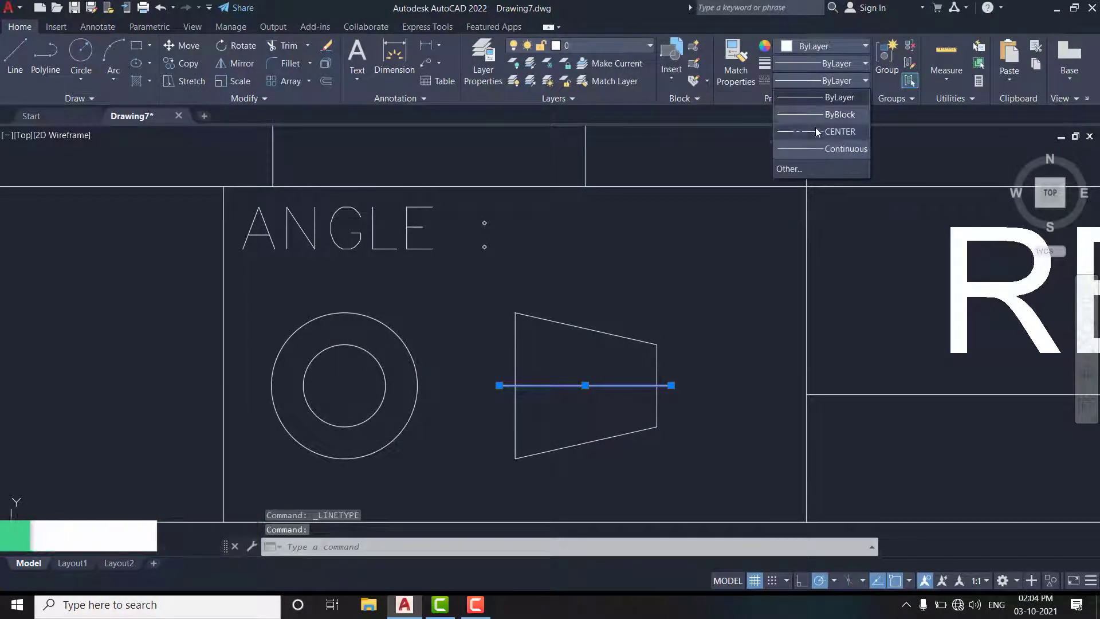
{"action": "left_click", "coordinate": [816, 128]}
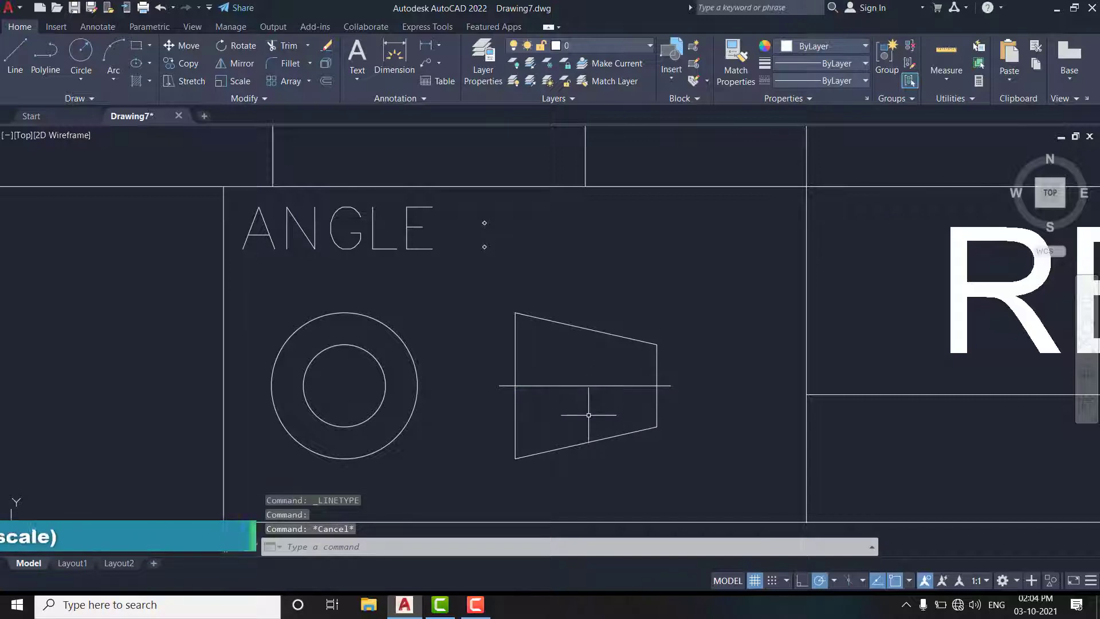
{"action": "type", "text": "LTS"}
{"action": "key", "text": "Return"}
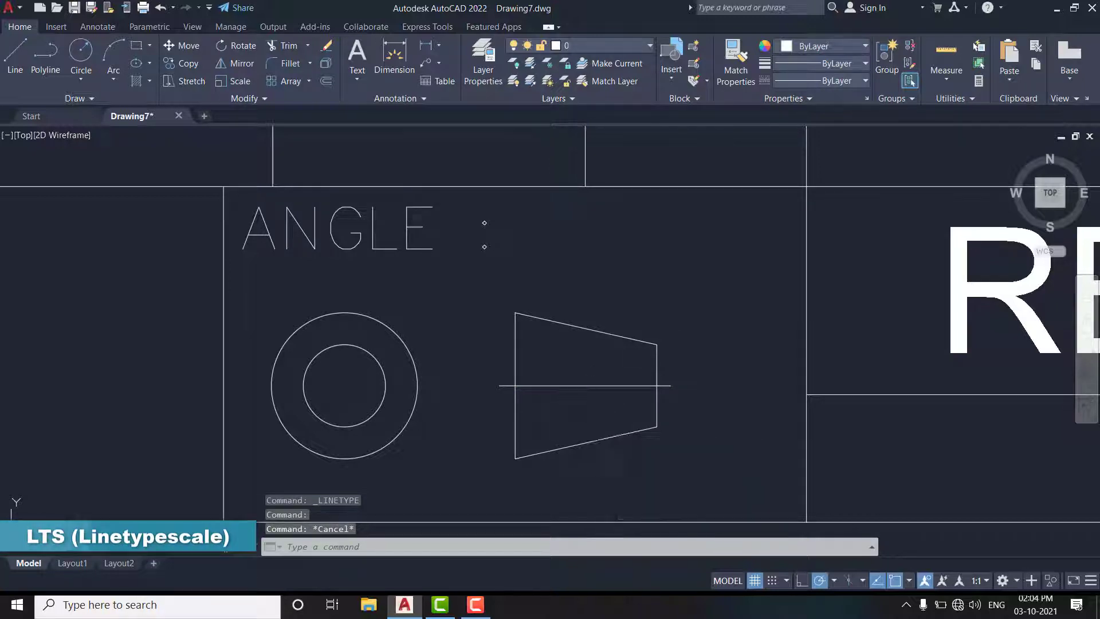
{"action": "type", "text": "10"}
{"action": "key", "text": "Return"}
{"action": "key", "text": "Return"}
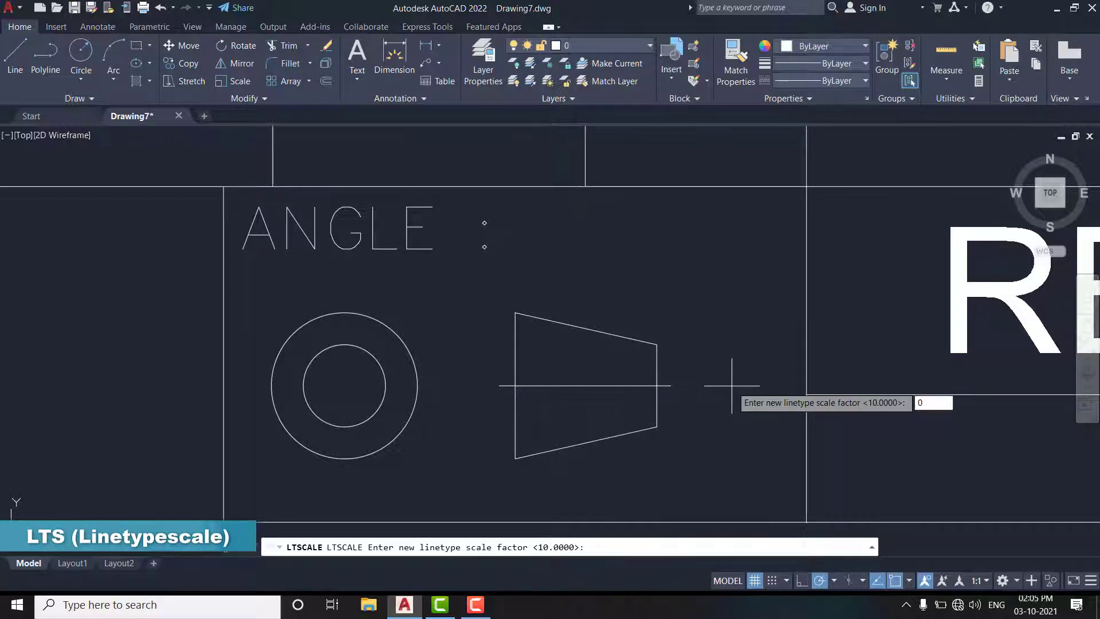
{"action": "type", "text": "0.001"}
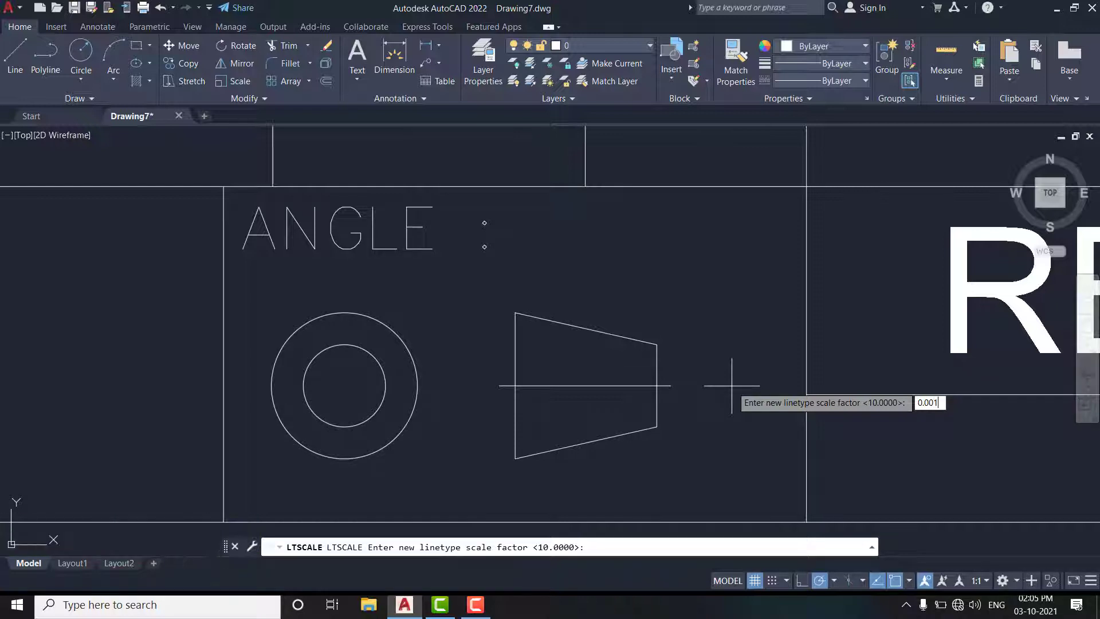
{"action": "key", "text": "Return"}
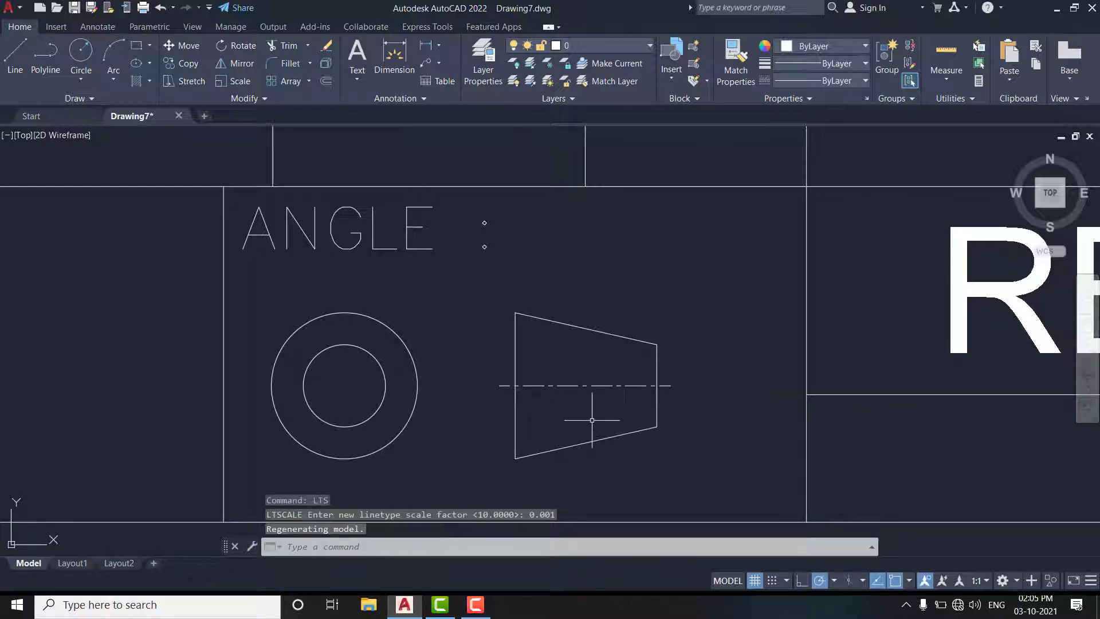
Copy the centre line across to pass through the circles.
{"action": "left_click", "coordinate": [573, 385]}
{"action": "type", "text": "co"}
{"action": "key", "text": "Return"}
{"action": "left_click", "coordinate": [499, 385]}
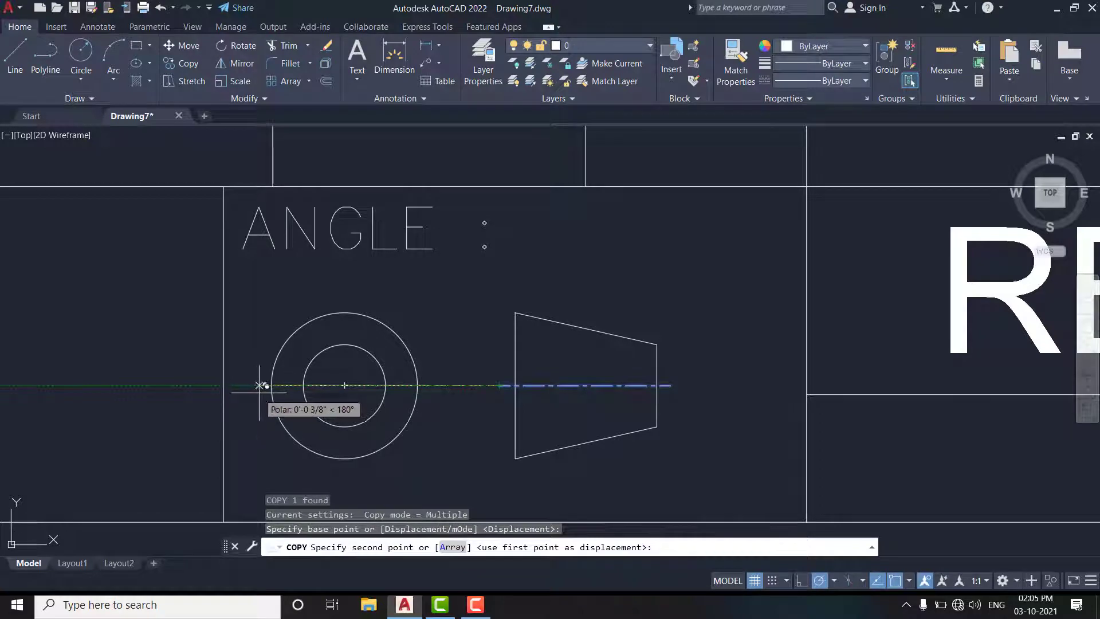
{"action": "left_click", "coordinate": [260, 385]}
{"action": "key", "text": "Escape"}
Rotate a copy of that line 90° about the circles' centre for a vertical centre line.
{"action": "left_click", "coordinate": [253, 373]}
{"action": "left_click", "coordinate": [527, 455]}
{"action": "type", "text": "ro"}
{"action": "key", "text": "Return"}
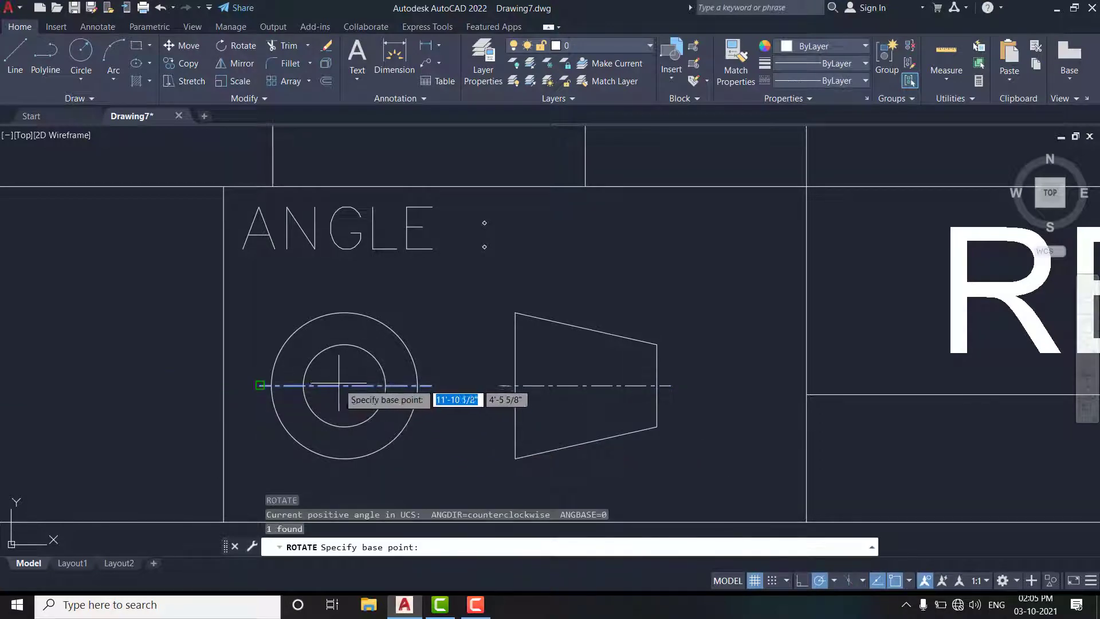
{"action": "left_click", "coordinate": [343, 385]}
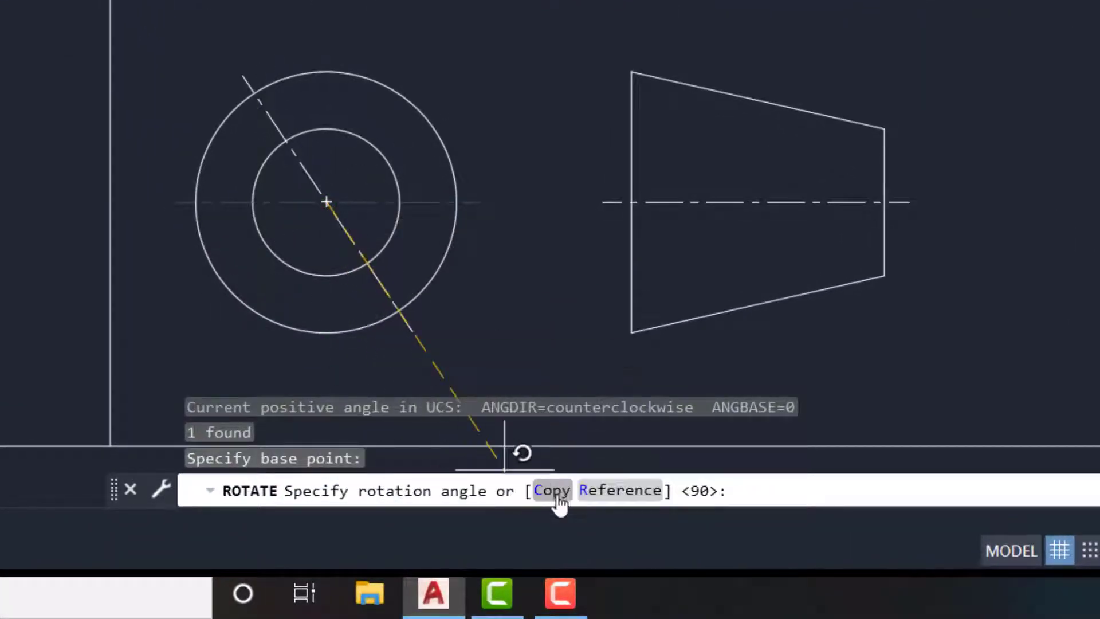
{"action": "left_click", "coordinate": [551, 490]}
{"action": "key", "text": "Return"}
{"action": "key", "text": "Return"}
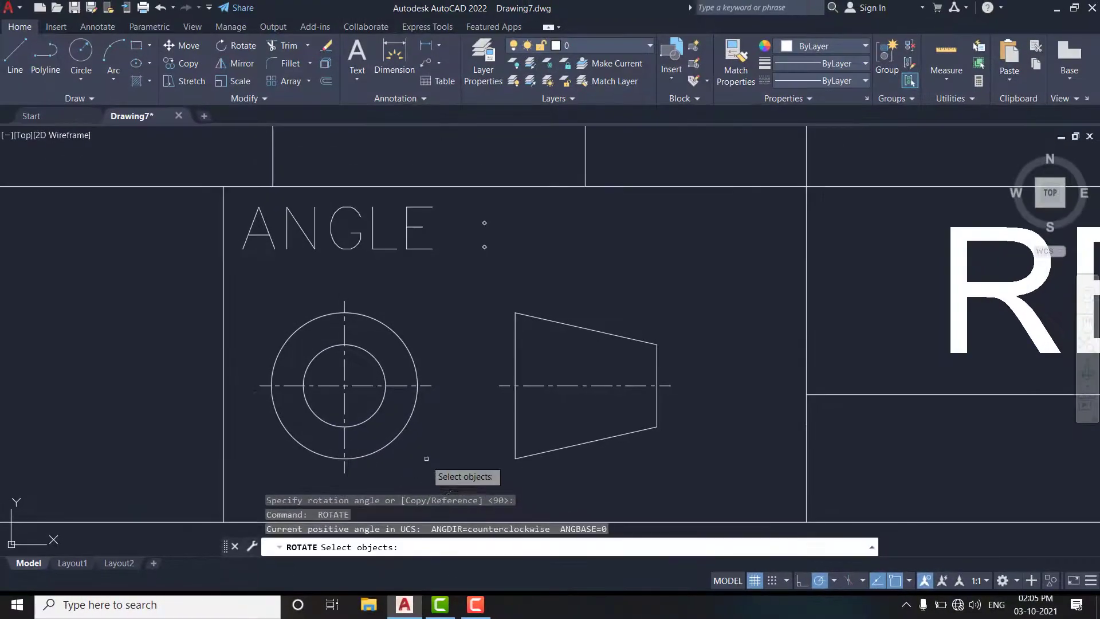
{"action": "key", "text": "Escape"}
Select the circles and centre lines, and try stretching a centre line end.
{"action": "scroll", "coordinate": [356, 381], "scroll_direction": "up", "scroll_amount": 6}
{"action": "scroll", "coordinate": [363, 385], "scroll_direction": "down", "scroll_amount": 6}
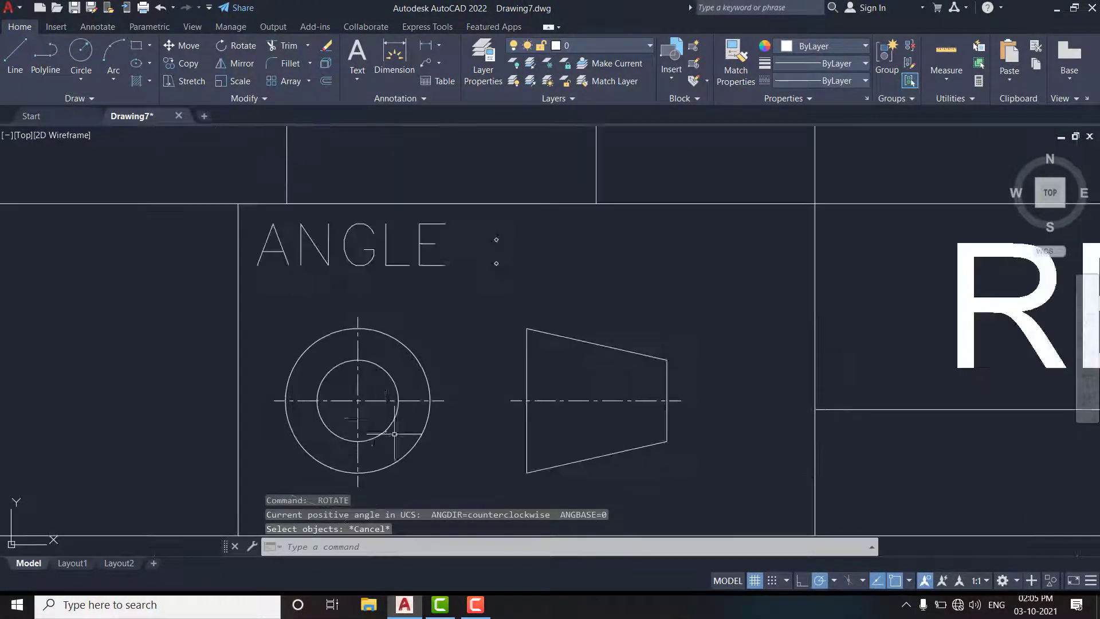
{"action": "left_click", "coordinate": [437, 450]}
{"action": "left_click", "coordinate": [229, 281]}
{"action": "scroll", "coordinate": [218, 384], "scroll_direction": "up", "scroll_amount": 10}
{"action": "left_click", "coordinate": [288, 383]}
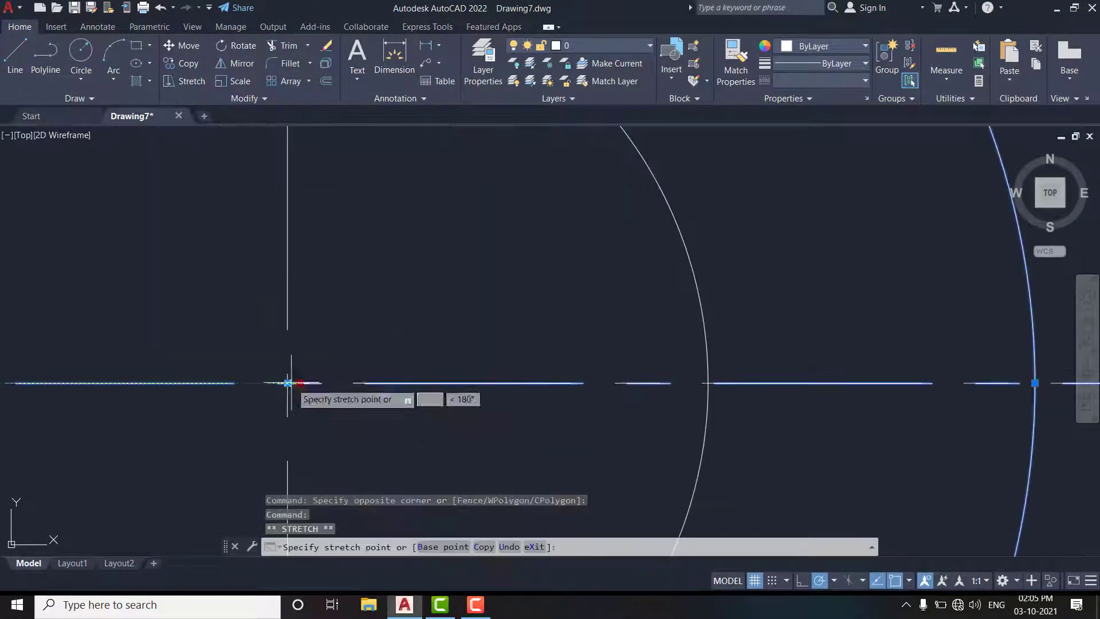
{"action": "key", "text": "Escape"}
{"action": "left_click", "coordinate": [288, 382]}
{"action": "key", "text": "Escape"}
{"action": "scroll", "coordinate": [435, 387], "scroll_direction": "down", "scroll_amount": 8}
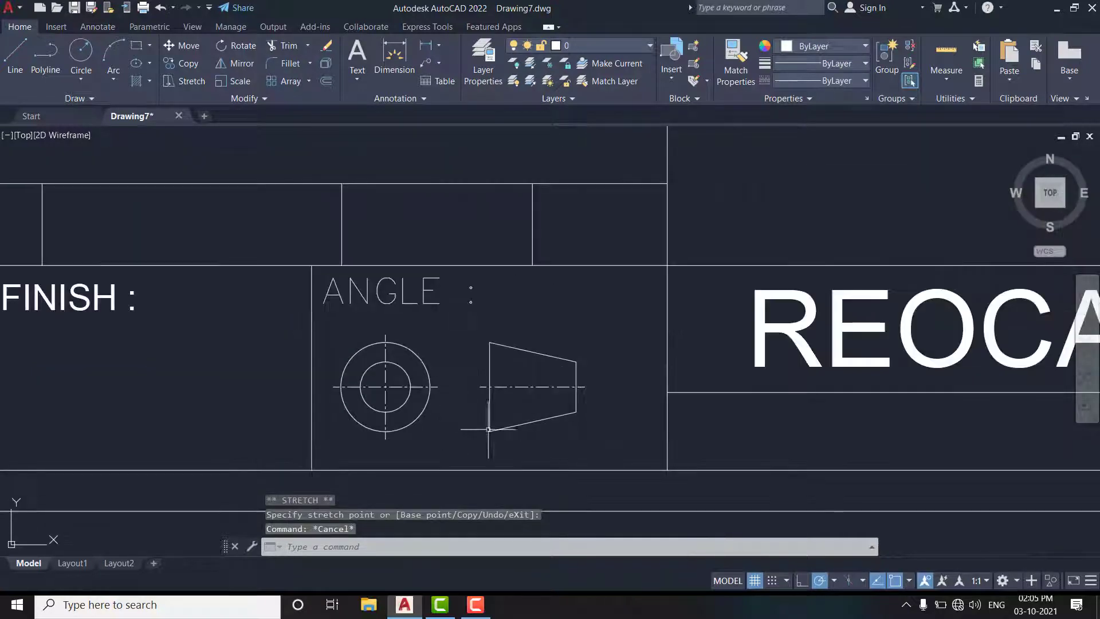
Move the projection symbol slightly right within the ANGLE cell.
{"action": "middle_click_drag", "start_coordinate": [488, 429], "coordinate": [460, 420]}
{"action": "left_click", "coordinate": [582, 425]}
{"action": "left_click", "coordinate": [401, 375]}
{"action": "type", "text": "m"}
{"action": "key", "text": "Return"}
{"action": "left_click", "coordinate": [496, 299]}
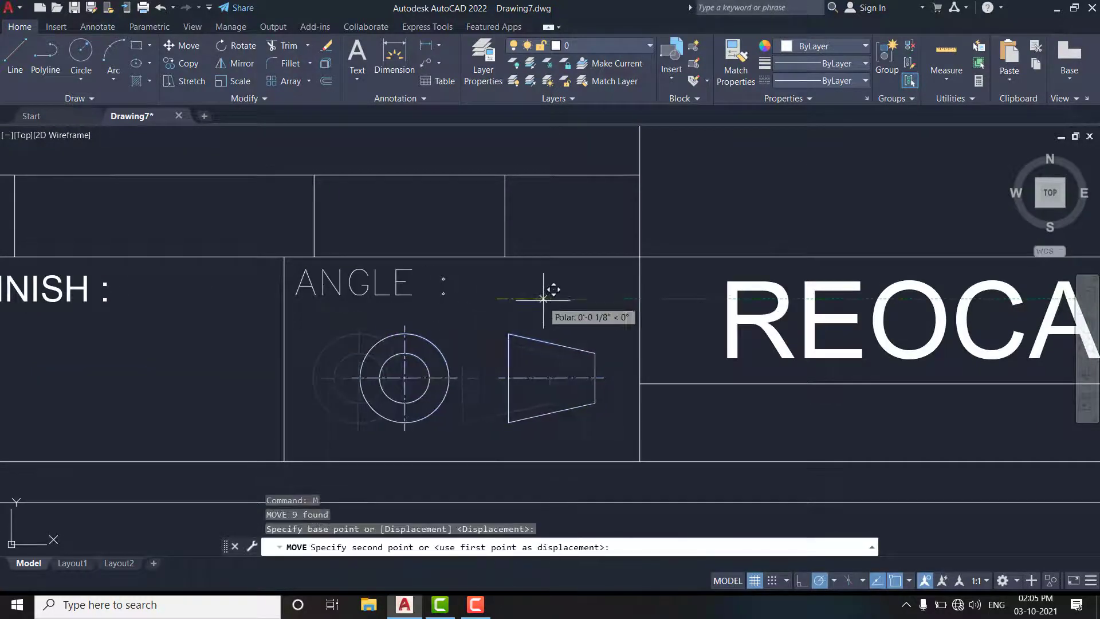
{"action": "left_click", "coordinate": [534, 298]}
{"action": "scroll", "coordinate": [534, 298], "scroll_direction": "down", "scroll_amount": 3}
{"action": "scroll", "coordinate": [637, 372], "scroll_direction": "up", "scroll_amount": 1}
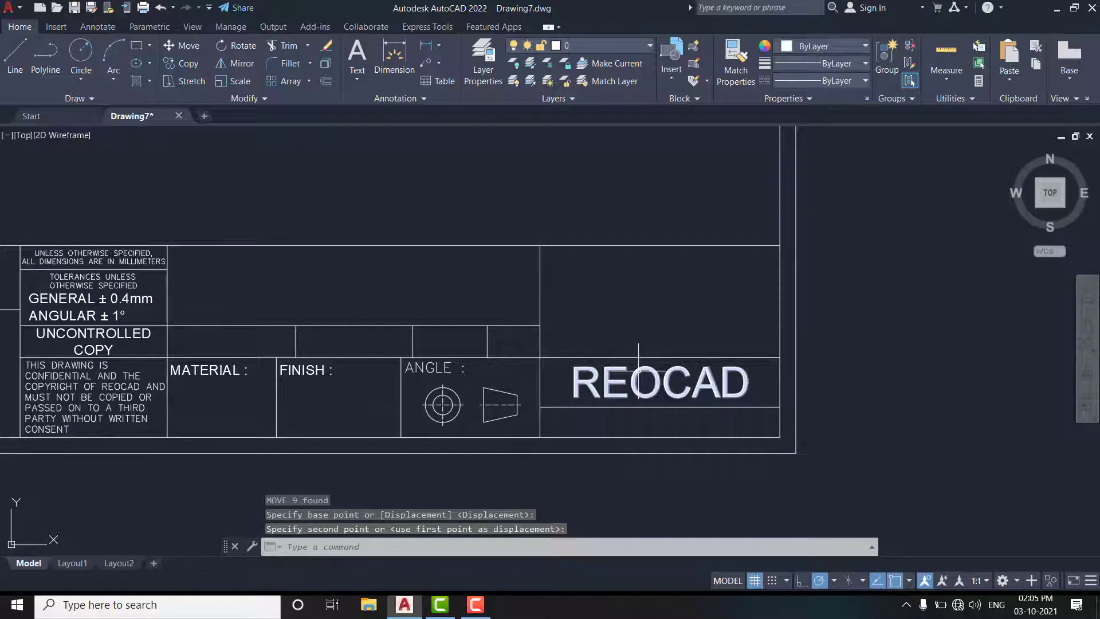
{"action": "scroll", "coordinate": [491, 473], "scroll_direction": "up", "scroll_amount": 2}
{"action": "middle_click_drag", "start_coordinate": [406, 470], "coordinate": [441, 451]}
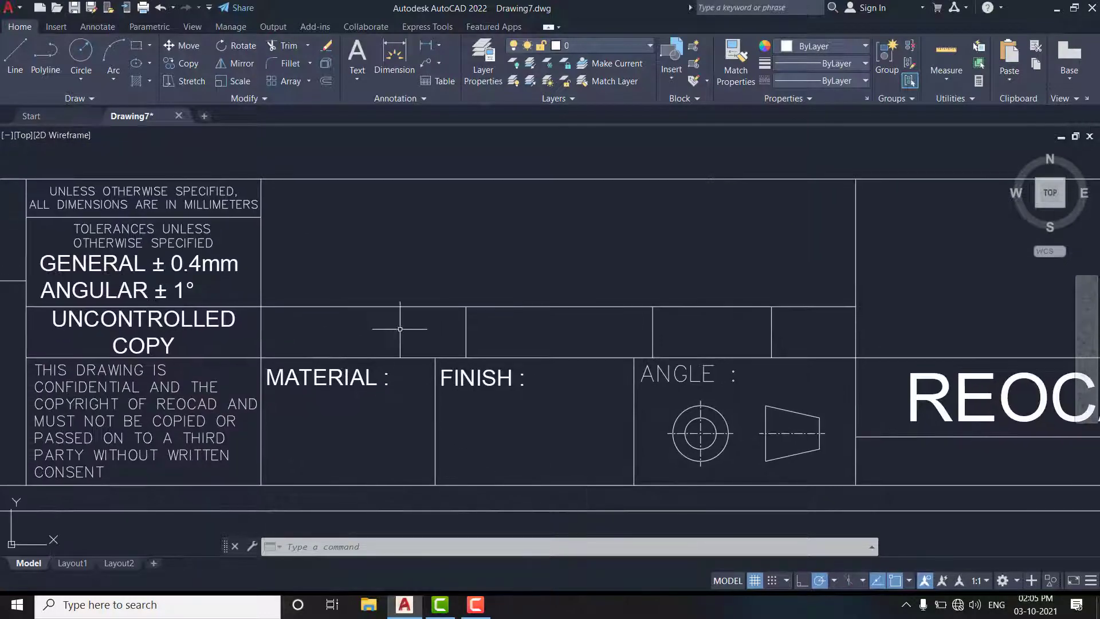
Add a multiline 'DRAWN BY' label in the empty title-block cell.
{"action": "left_click", "coordinate": [366, 59]}
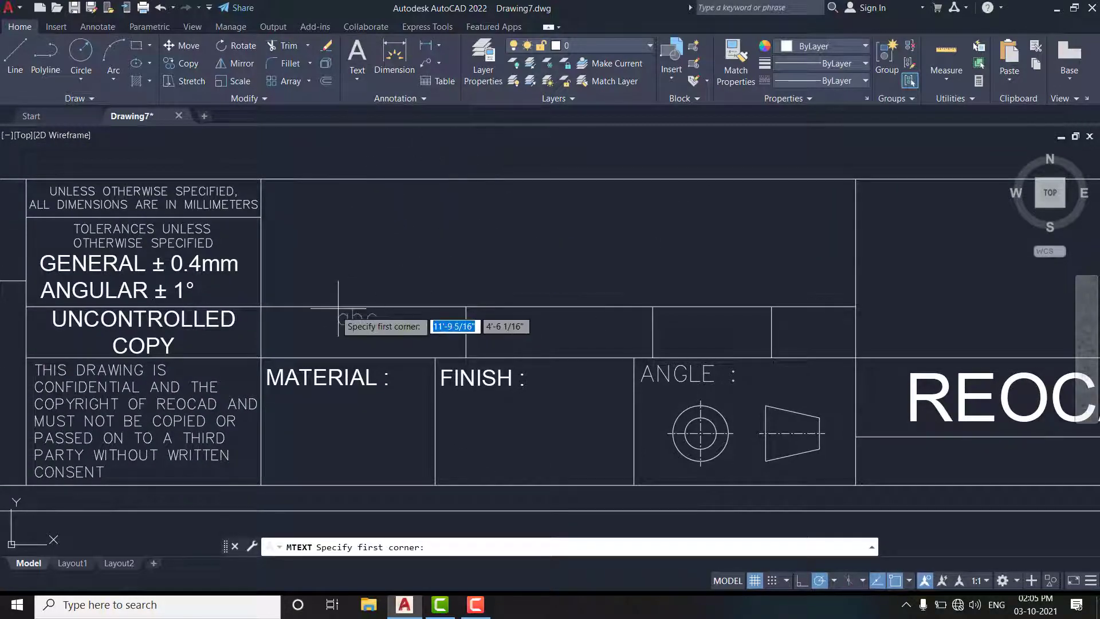
{"action": "left_click", "coordinate": [261, 306]}
{"action": "left_click", "coordinate": [367, 332]}
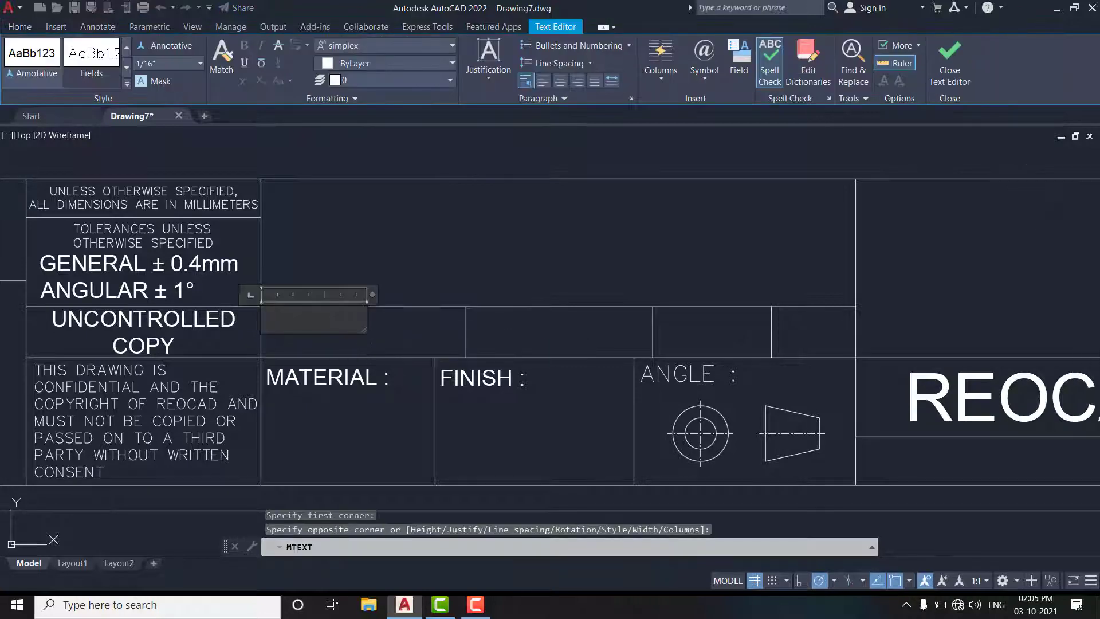
{"action": "type", "text": "DRAWN BY :"}
{"action": "left_click_drag", "start_coordinate": [378, 292], "coordinate": [505, 294]}
{"action": "key", "text": "ctrl+a"}
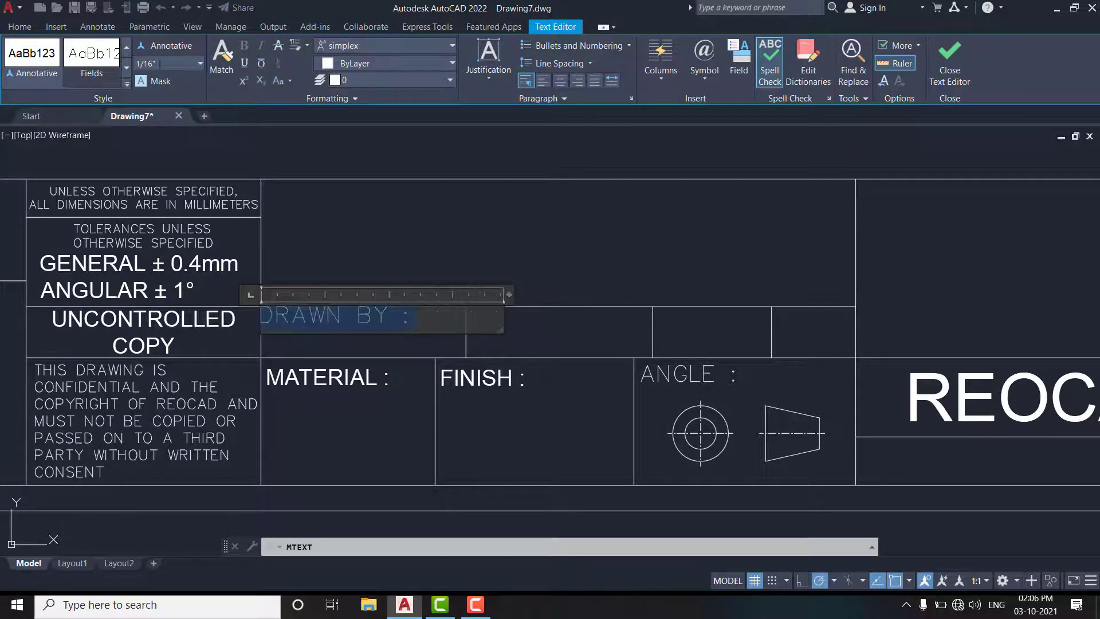
{"action": "left_click", "coordinate": [324, 294]}
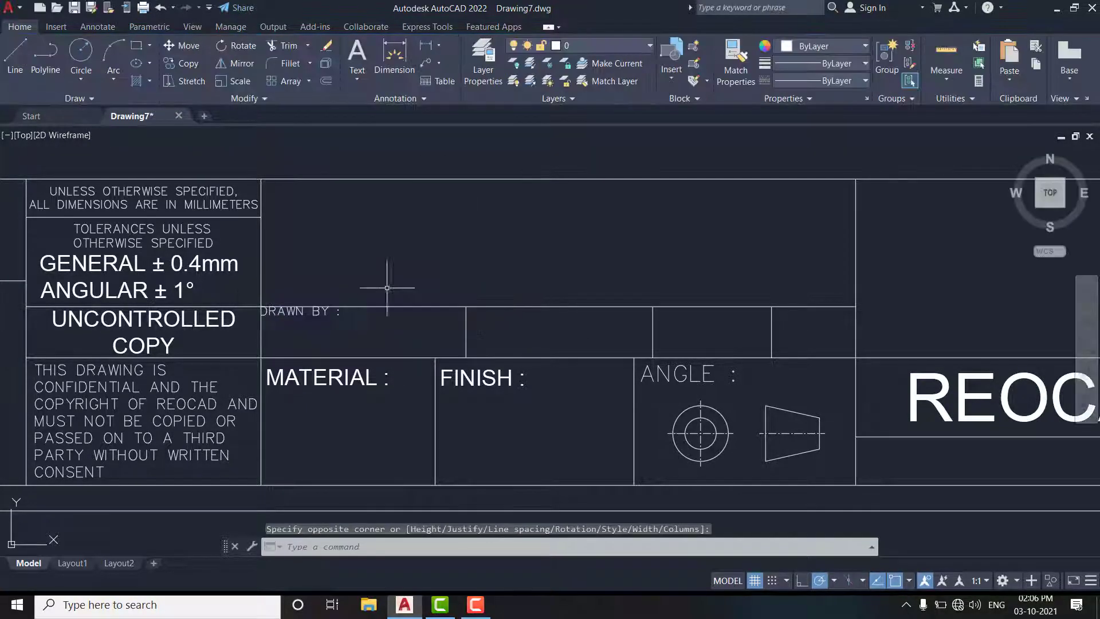
Move the DRAWN BY label slightly lower within its cell.
{"action": "scroll", "coordinate": [324, 294], "scroll_direction": "up", "scroll_amount": 4}
{"action": "left_click", "coordinate": [258, 292]}
{"action": "key", "text": "m"}
{"action": "key", "text": "Return"}
{"action": "left_click", "coordinate": [349, 339]}
{"action": "left_click", "coordinate": [353, 355]}
Copy the DRAWN BY label into the two neighbouring cells of the row.
{"action": "left_click", "coordinate": [399, 346]}
{"action": "left_click", "coordinate": [335, 309]}
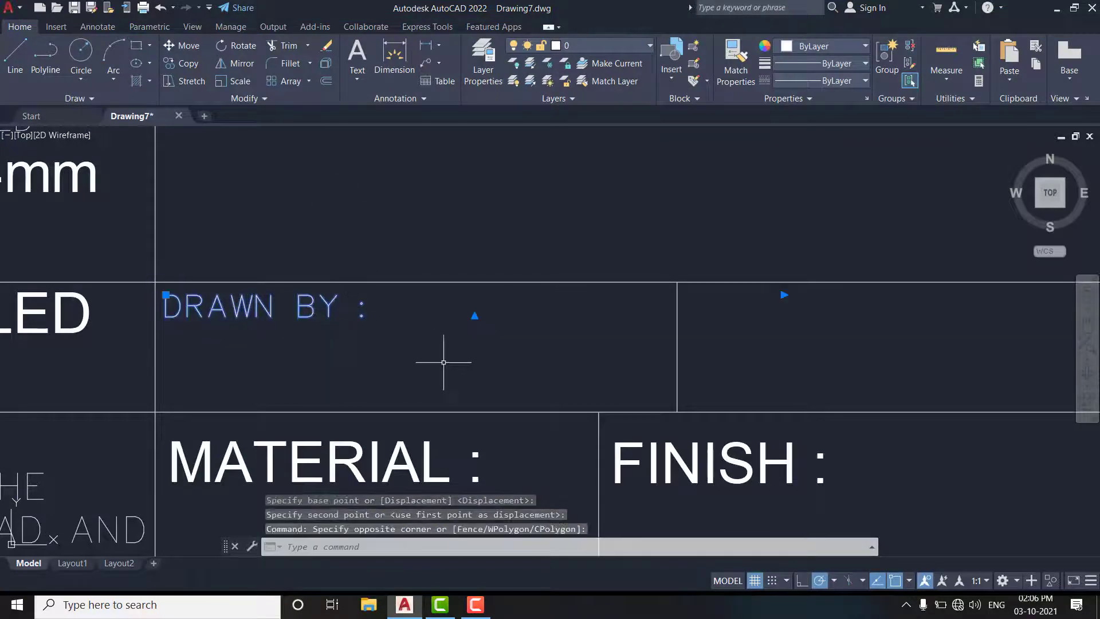
{"action": "type", "text": "o"}
{"action": "key", "text": "Return"}
{"action": "left_click", "coordinate": [155, 281]}
{"action": "left_click", "coordinate": [319, 356]}
{"action": "scroll", "coordinate": [487, 352], "scroll_direction": "down", "scroll_amount": 2}
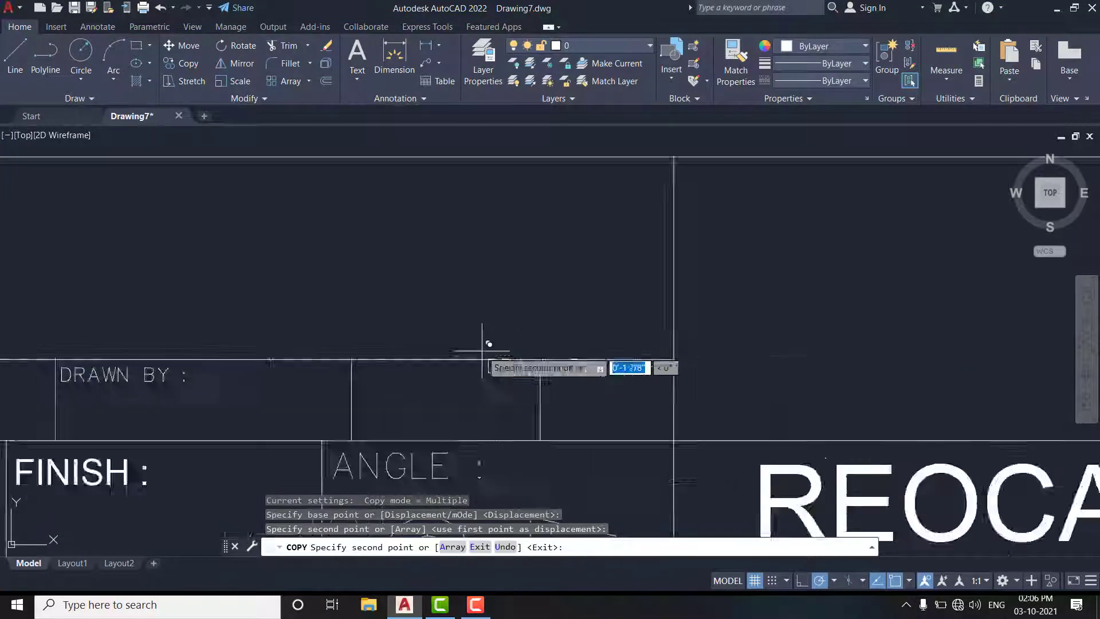
{"action": "scroll", "coordinate": [584, 363], "scroll_direction": "up", "scroll_amount": 2}
{"action": "left_click", "coordinate": [584, 364]}
{"action": "key", "text": "Escape"}
Retype the copied labels to read SCALE and DATE.
{"action": "double_click", "coordinate": [650, 396]}
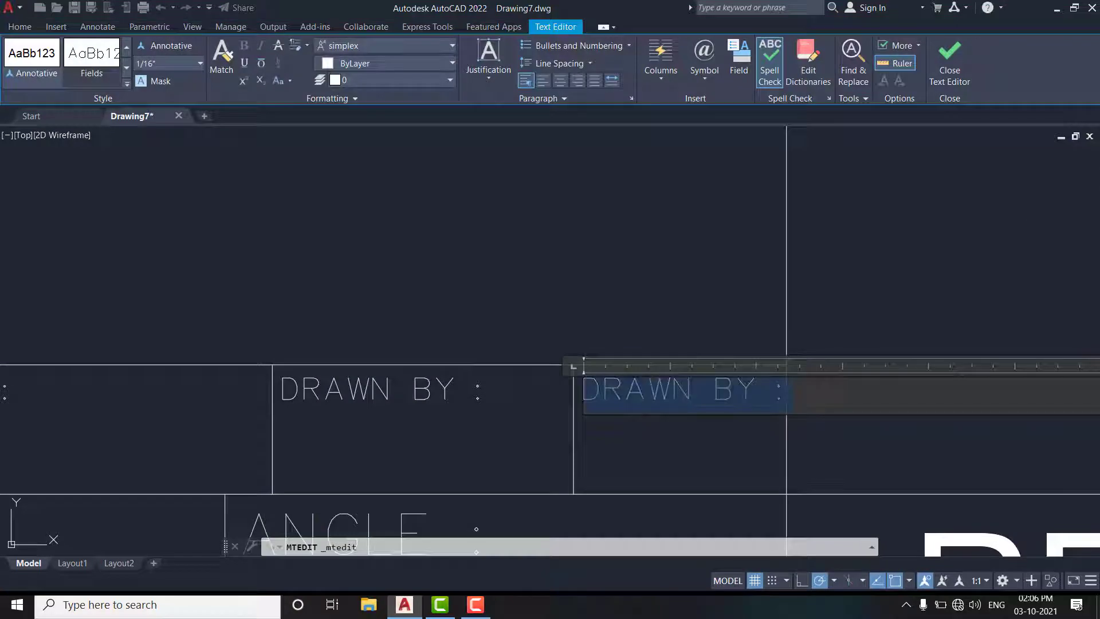
{"action": "left_click", "coordinate": [695, 442]}
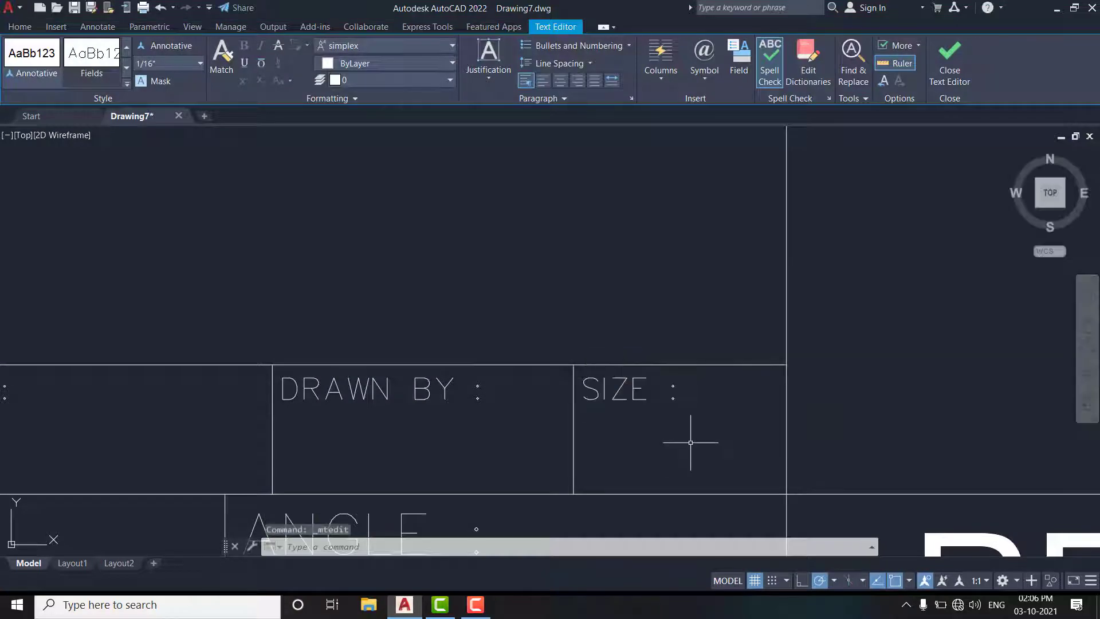
{"action": "left_click", "coordinate": [897, 377]}
{"action": "double_click", "coordinate": [419, 388]}
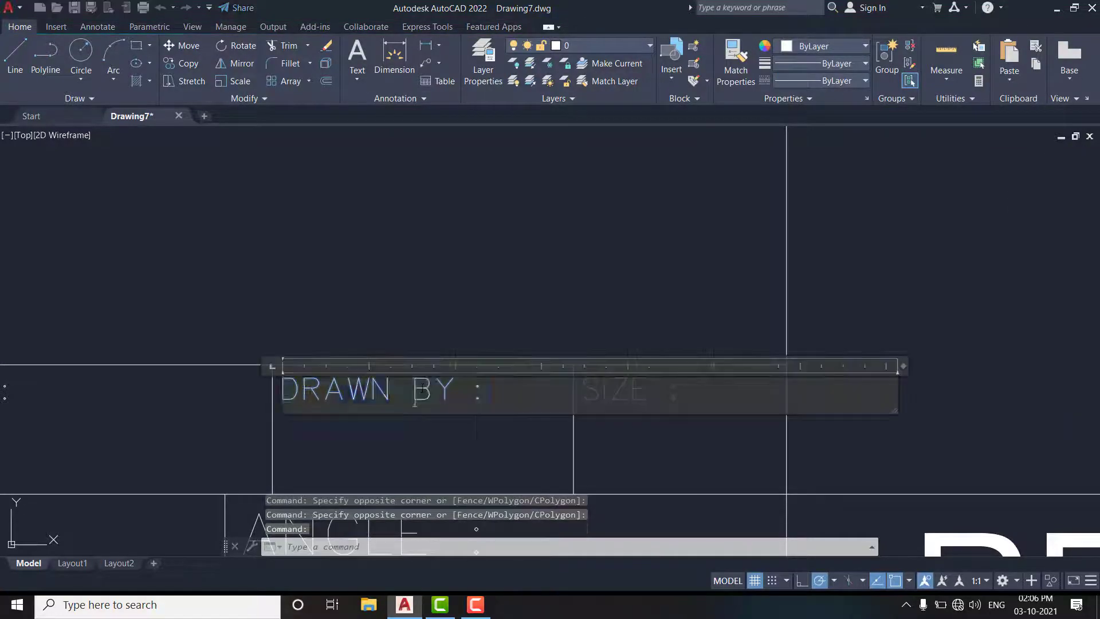
{"action": "type", "text": "SCALE"}
{"action": "scroll", "coordinate": [438, 300], "scroll_direction": "down", "scroll_amount": 3}
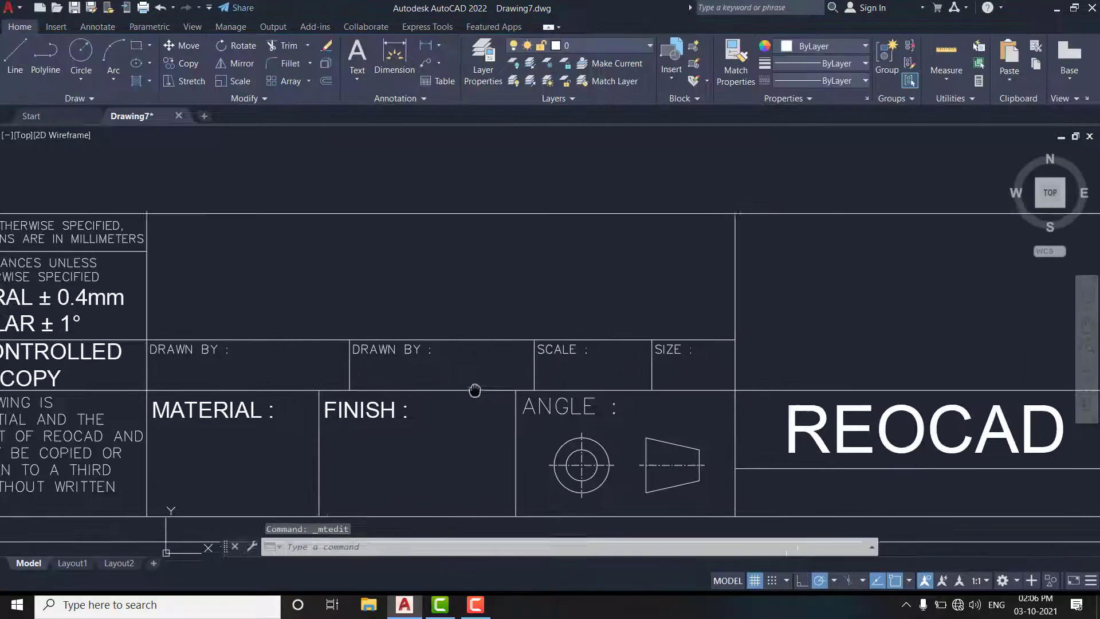
{"action": "double_click", "coordinate": [398, 346]}
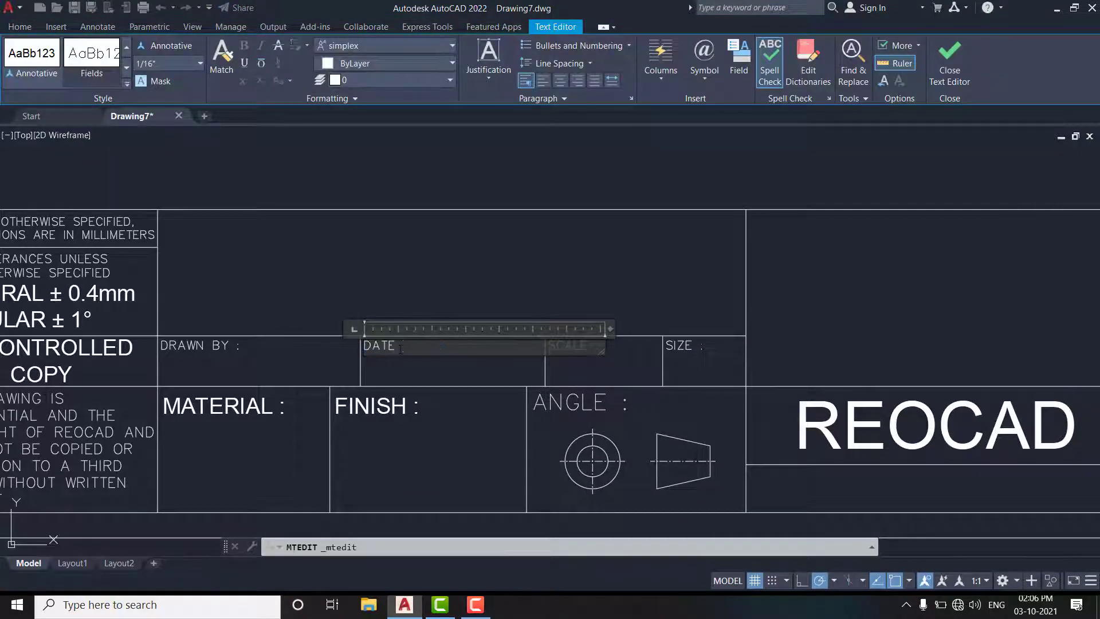
{"action": "left_click", "coordinate": [452, 397]}
{"action": "scroll", "coordinate": [452, 397], "scroll_direction": "down", "scroll_amount": 2}
{"action": "scroll", "coordinate": [232, 241], "scroll_direction": "up", "scroll_amount": 2}
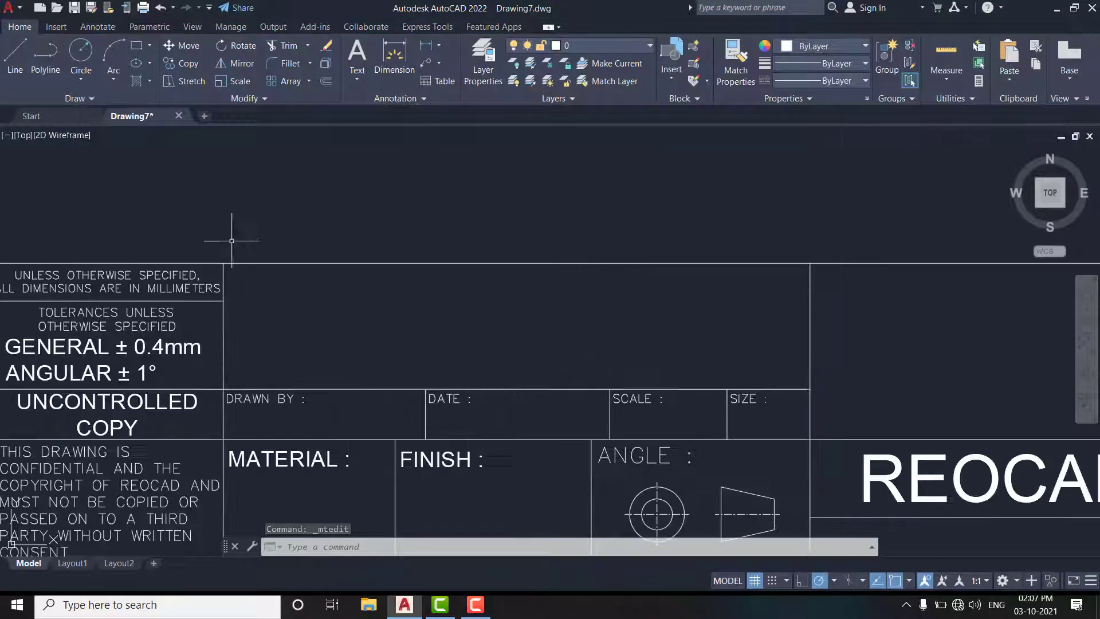
Create a 'TITLE :' multiline text label.
{"action": "left_click", "coordinate": [351, 55]}
{"action": "left_click", "coordinate": [224, 264]}
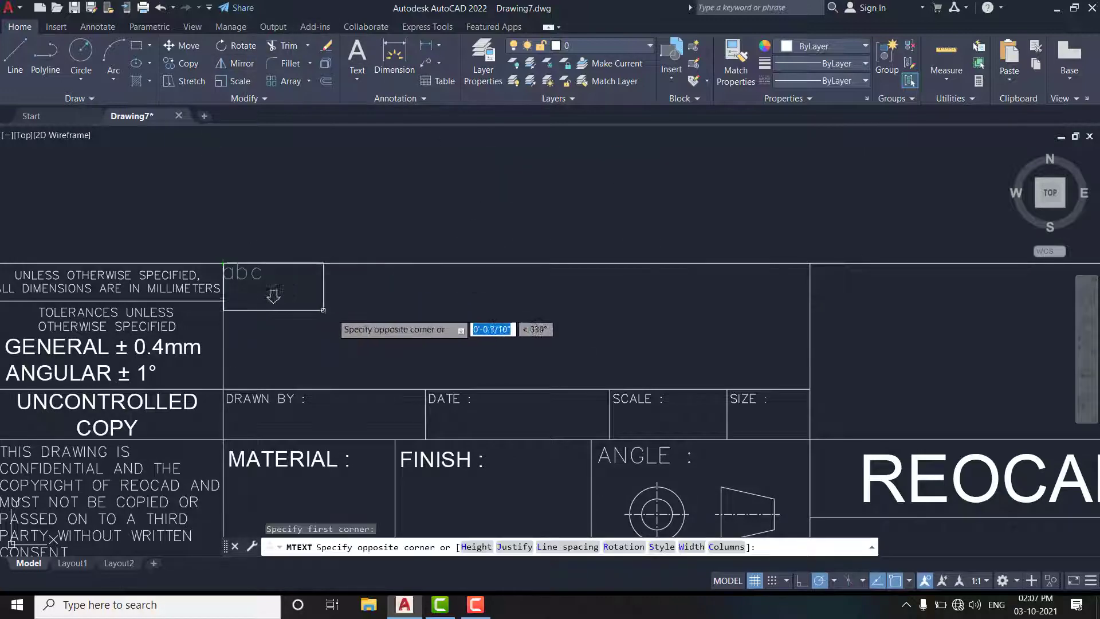
{"action": "left_click", "coordinate": [383, 310]}
{"action": "left_click", "coordinate": [668, 397]}
Move the TITLE label into the top cell of the title block.
{"action": "scroll", "coordinate": [294, 282], "scroll_direction": "up", "scroll_amount": 2}
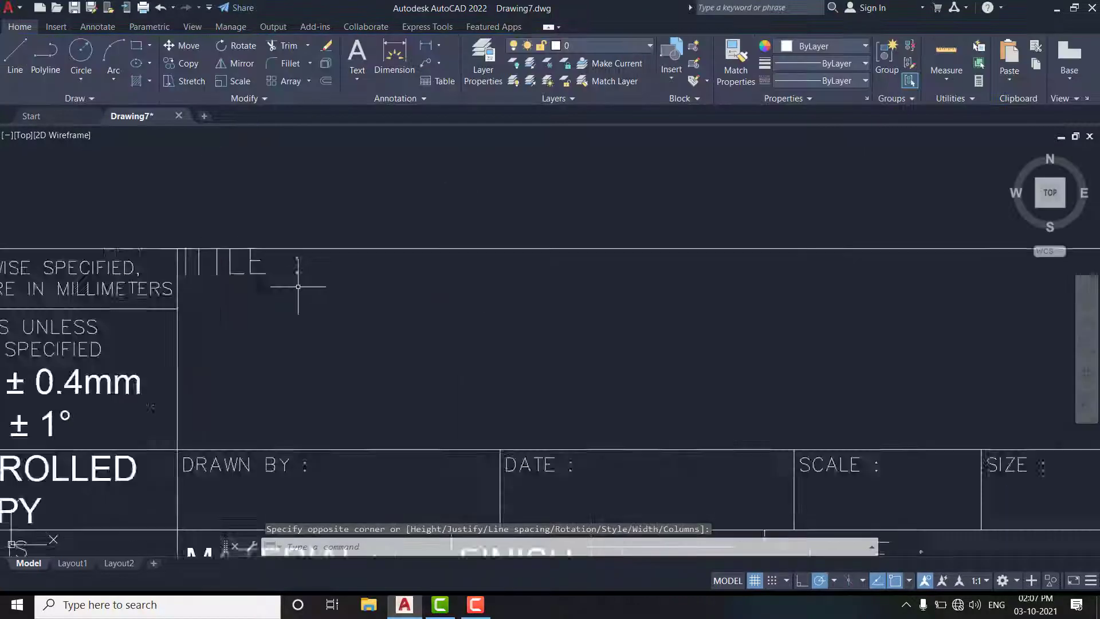
{"action": "left_click", "coordinate": [241, 264]}
{"action": "scroll", "coordinate": [269, 311], "scroll_direction": "up", "scroll_amount": 1}
{"action": "type", "text": "m"}
{"action": "key", "text": "space"}
{"action": "left_click", "coordinate": [295, 326]}
{"action": "scroll", "coordinate": [401, 368], "scroll_direction": "down", "scroll_amount": 3}
{"action": "middle_click_drag", "start_coordinate": [401, 368], "coordinate": [344, 339]}
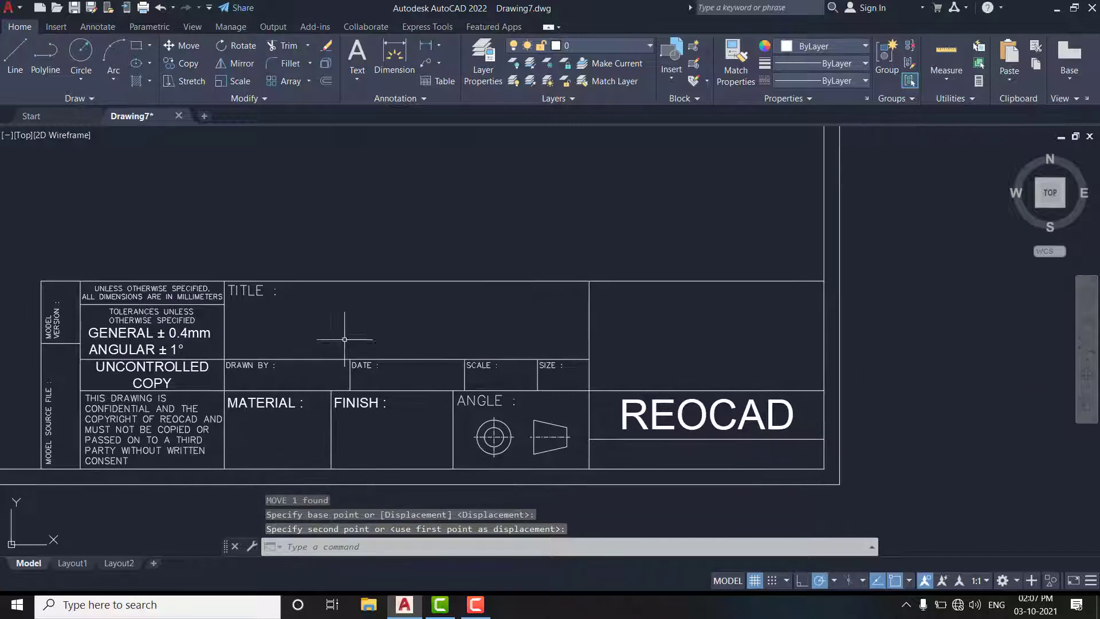
{"action": "left_click", "coordinate": [492, 428]}
{"action": "scroll", "coordinate": [744, 436], "scroll_direction": "up", "scroll_amount": 4}
{"action": "scroll", "coordinate": [712, 418], "scroll_direction": "down", "scroll_amount": 2}
Offset a border line to form a new strip beneath the REOCAD cell.
{"action": "middle_click_drag", "start_coordinate": [701, 410], "coordinate": [555, 428]}
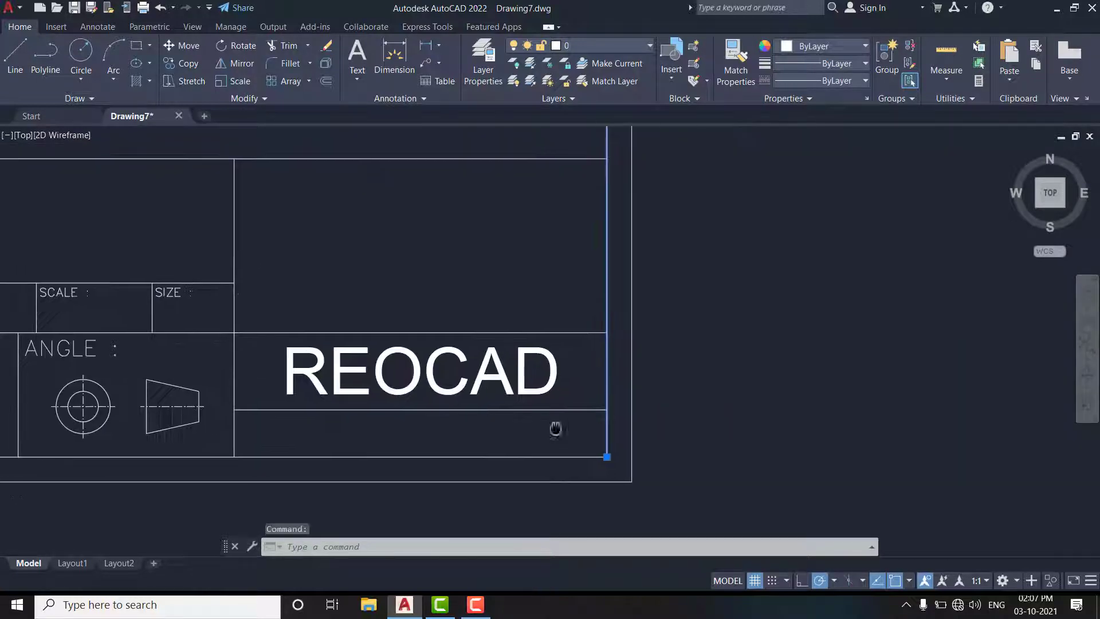
{"action": "type", "text": "o"}
{"action": "key", "text": "space"}
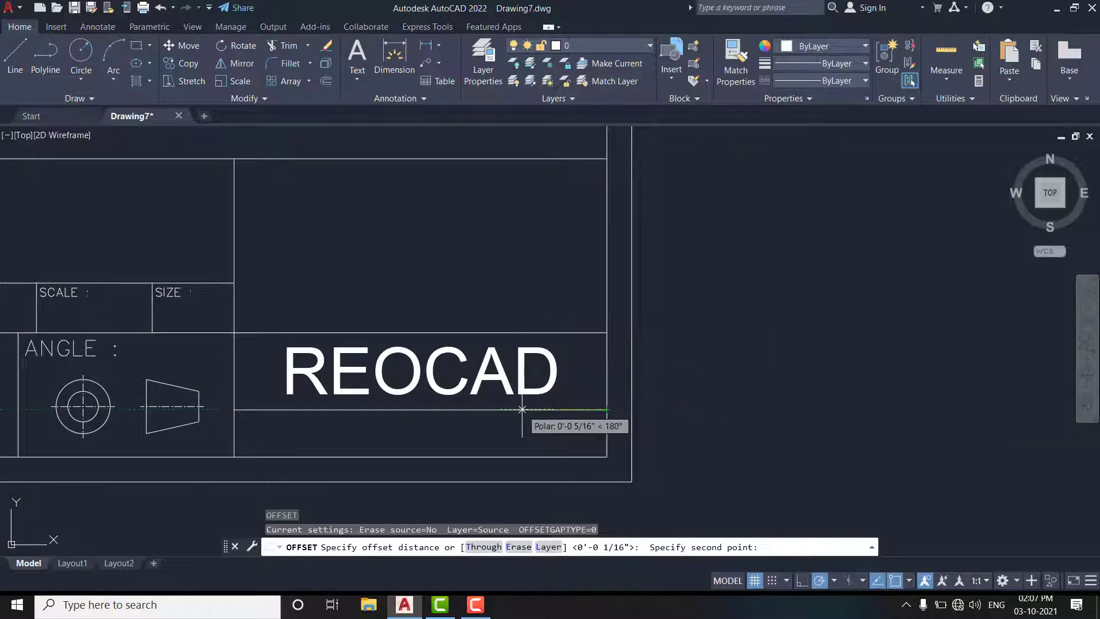
{"action": "left_click", "coordinate": [495, 409]}
{"action": "scroll", "coordinate": [491, 443], "scroll_direction": "down", "scroll_amount": 3}
{"action": "key", "text": "Escape"}
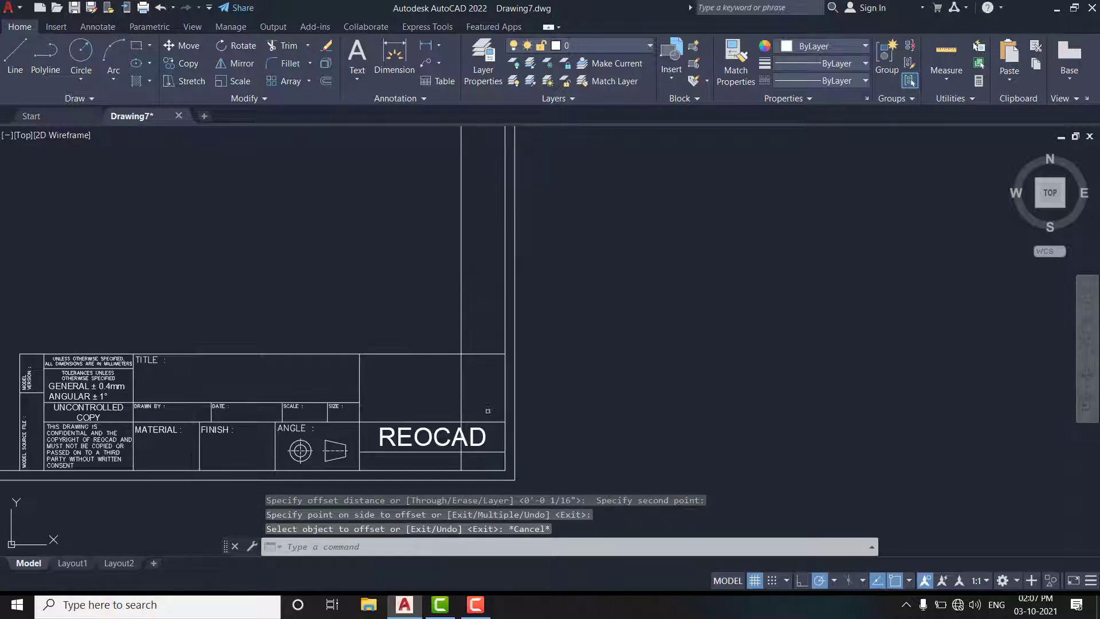
Trim the new offset line to fit the strip.
{"action": "type", "text": "tr"}
{"action": "key", "text": "space"}
{"action": "left_click", "coordinate": [439, 369]}
{"action": "scroll", "coordinate": [438, 370], "scroll_direction": "up", "scroll_amount": 5}
{"action": "key", "text": "Escape"}
Erase the leftover line segment.
{"action": "left_click", "coordinate": [422, 314]}
{"action": "left_click", "coordinate": [499, 240]}
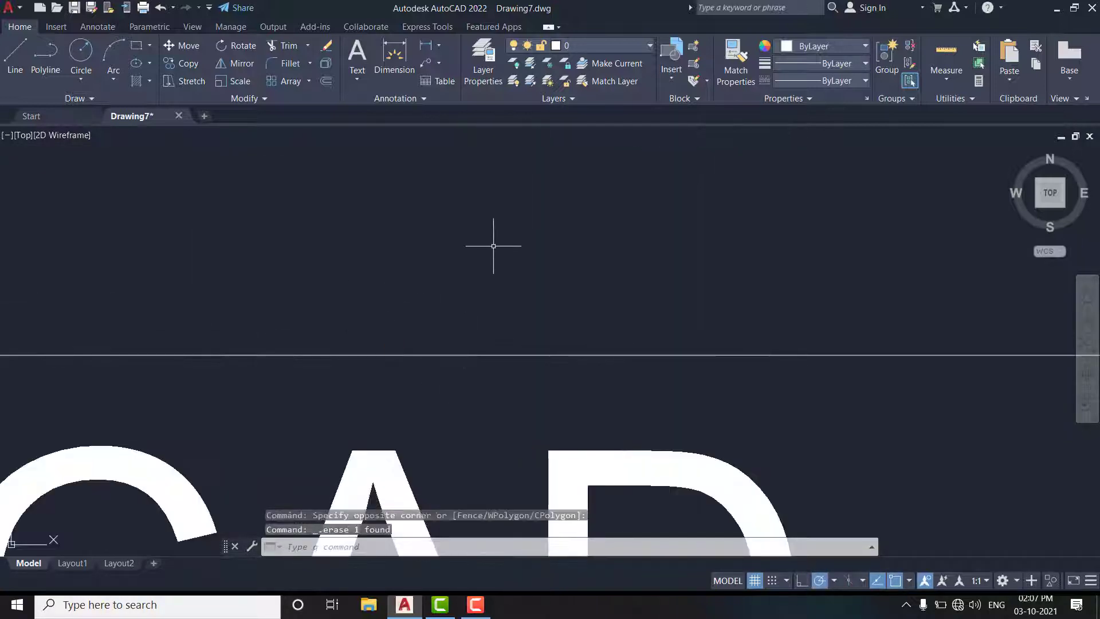
{"action": "key", "text": "Delete"}
{"action": "scroll", "coordinate": [498, 240], "scroll_direction": "down", "scroll_amount": 3}
{"action": "middle_click_drag", "start_coordinate": [507, 383], "coordinate": [486, 393]}
{"action": "scroll", "coordinate": [244, 394], "scroll_direction": "up", "scroll_amount": 2}
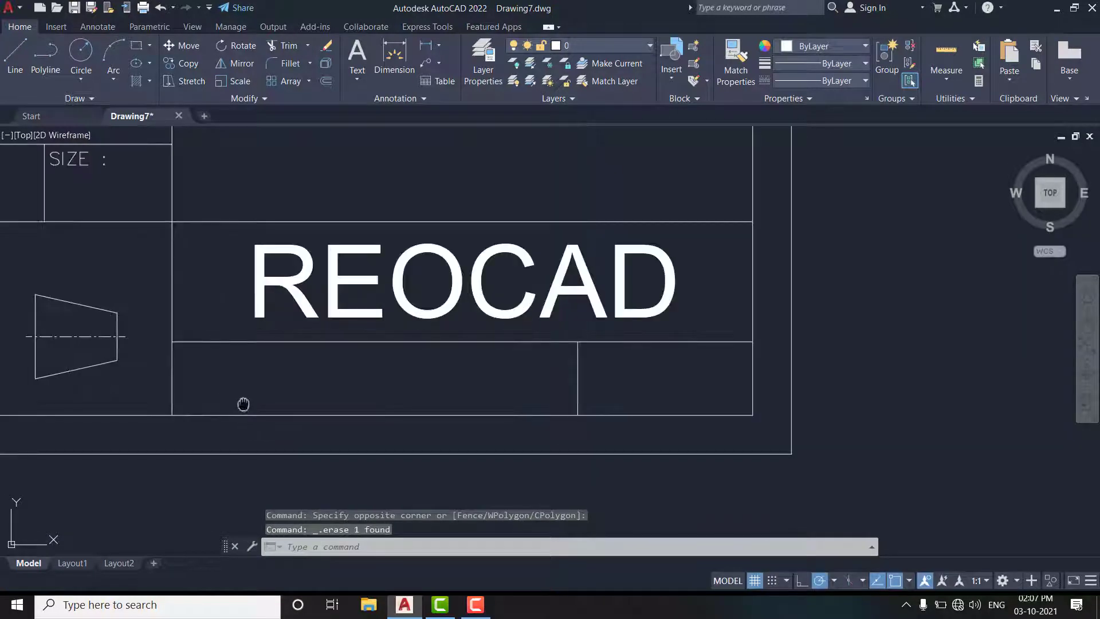
{"action": "scroll", "coordinate": [252, 404], "scroll_direction": "down", "scroll_amount": 4}
Copy the DATE label into both new cells under REOCAD.
{"action": "mouse_move", "coordinate": [263, 401]}
{"action": "middle_mouse_down"}
{"action": "mouse_move", "coordinate": [284, 407]}
{"action": "mouse_move", "coordinate": [415, 380]}
{"action": "middle_mouse_up"}
{"action": "scroll", "coordinate": [172, 295], "scroll_direction": "up", "scroll_amount": 4}
{"action": "left_click", "coordinate": [178, 301]}
{"action": "left_click", "coordinate": [142, 290]}
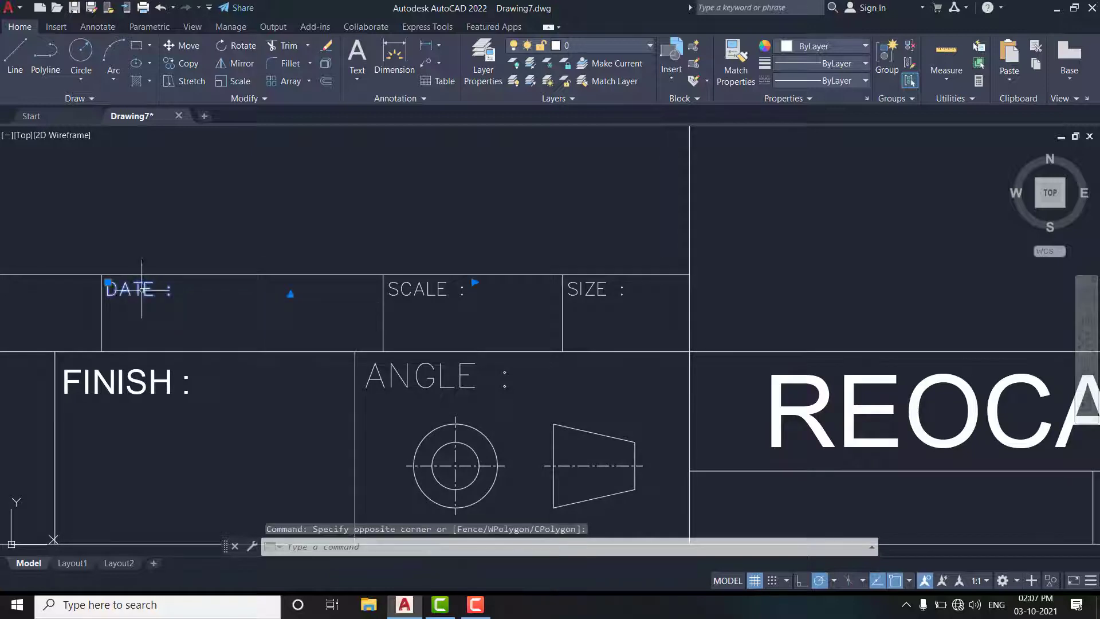
{"action": "type", "text": "co"}
{"action": "key", "text": "Return"}
{"action": "left_click", "coordinate": [105, 282]}
{"action": "scroll", "coordinate": [393, 368], "scroll_direction": "down", "scroll_amount": 5}
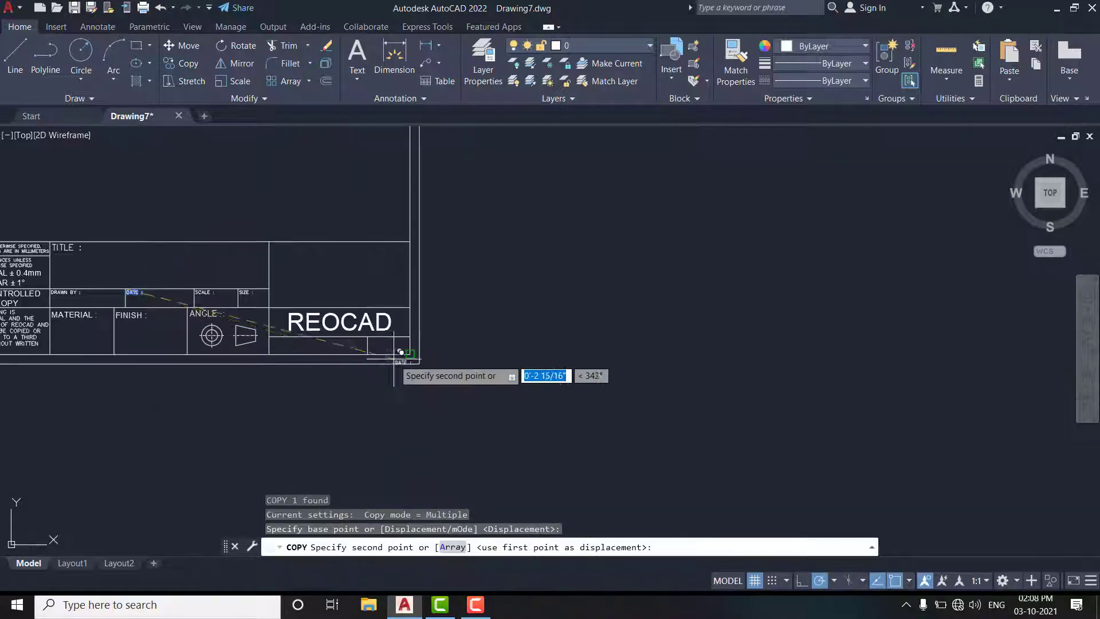
{"action": "scroll", "coordinate": [222, 241], "scroll_direction": "up", "scroll_amount": 5}
{"action": "scroll", "coordinate": [201, 321], "scroll_direction": "down", "scroll_amount": 1}
{"action": "middle_click_drag", "start_coordinate": [201, 321], "coordinate": [436, 309]}
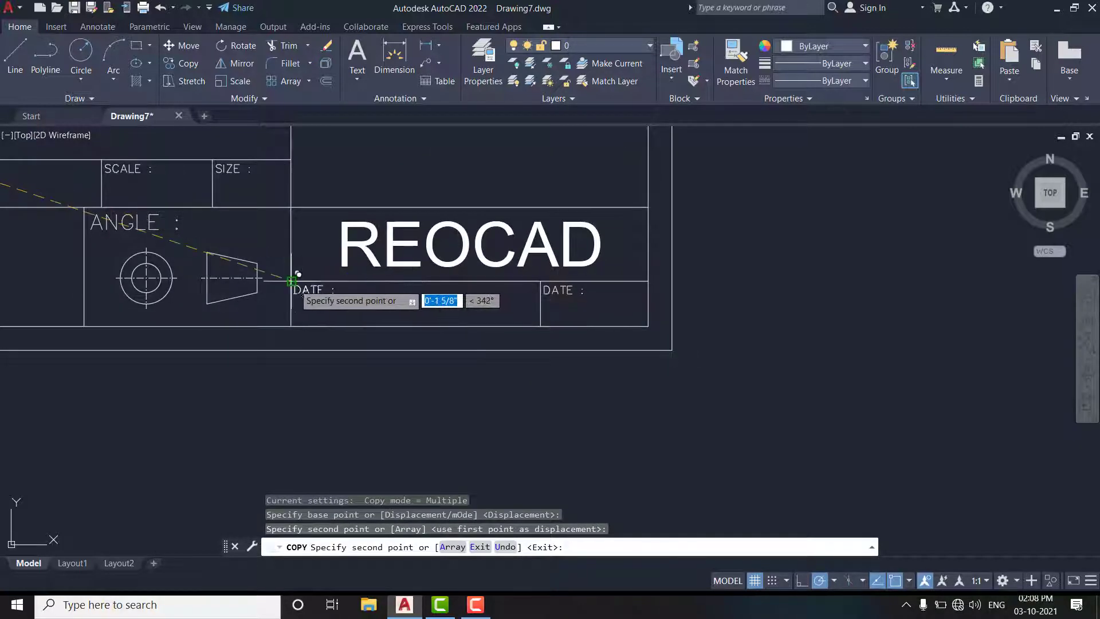
{"action": "key", "text": "Escape"}
{"action": "scroll", "coordinate": [313, 290], "scroll_direction": "up", "scroll_amount": 2}
{"action": "key", "text": "Escape"}
{"action": "key", "text": "Escape"}
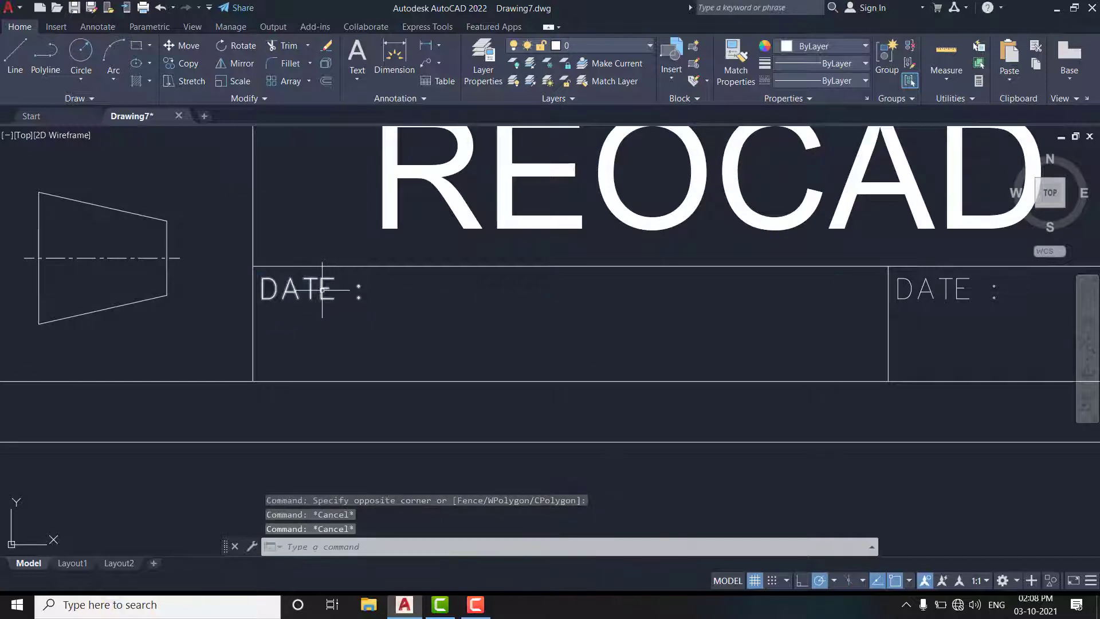
Retype the left DATE copy as 'DRG NO. :'.
{"action": "double_click", "coordinate": [322, 290]}
{"action": "type", "text": "SHEET"}
{"action": "key", "text": "BackSpace"}
{"action": "key", "text": "BackSpace"}
{"action": "key", "text": "BackSpace"}
{"action": "key", "text": "BackSpace"}
{"action": "key", "text": "BackSpace"}
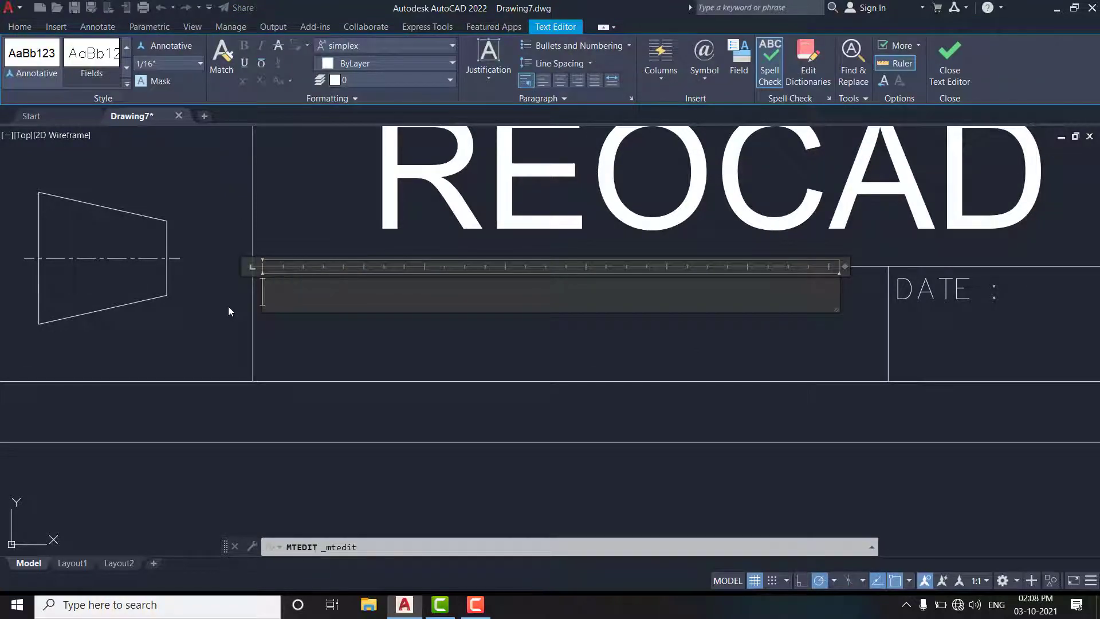
{"action": "type", "text": "DRG NO. "}
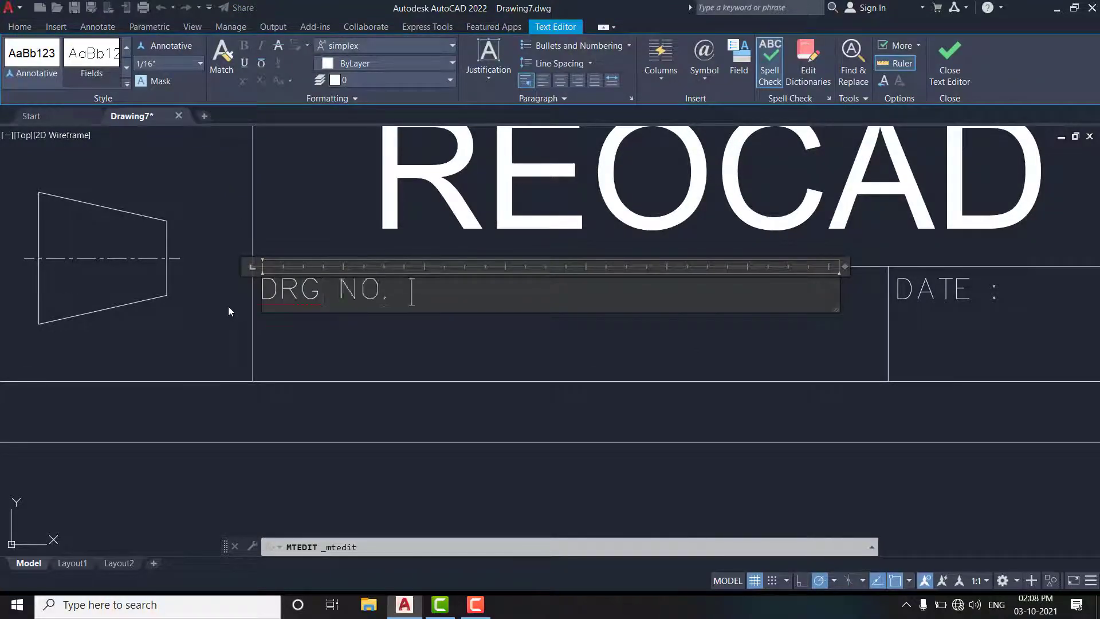
{"action": "type", "text": ":"}
{"action": "left_click", "coordinate": [283, 344]}
{"action": "scroll", "coordinate": [283, 344], "scroll_direction": "down", "scroll_amount": 5}
{"action": "scroll", "coordinate": [570, 296], "scroll_direction": "up", "scroll_amount": 4}
Retype the right DATE copy as 'SHEET :'.
{"action": "double_click", "coordinate": [401, 341]}
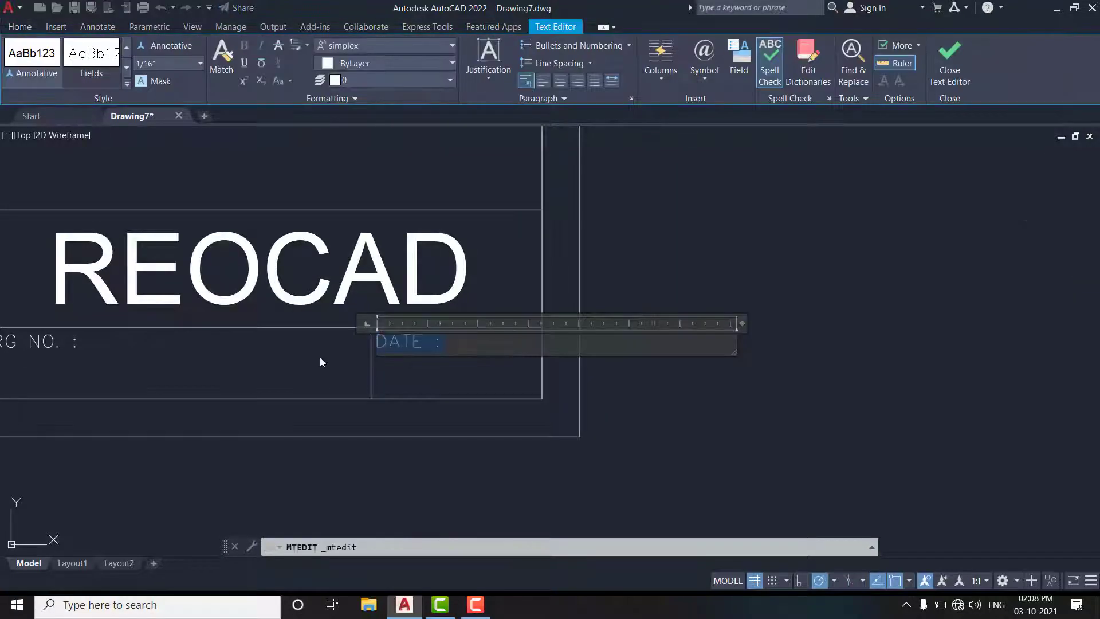
{"action": "type", "text": "SHEET :"}
{"action": "left_click", "coordinate": [320, 362]}
{"action": "scroll", "coordinate": [319, 362], "scroll_direction": "down", "scroll_amount": 2}
{"action": "mouse_move", "coordinate": [442, 395]}
{"action": "middle_mouse_down"}
{"action": "mouse_move", "coordinate": [539, 437]}
{"action": "mouse_move", "coordinate": [594, 430]}
{"action": "middle_mouse_up"}
{"action": "scroll", "coordinate": [614, 427], "scroll_direction": "up", "scroll_amount": 4}
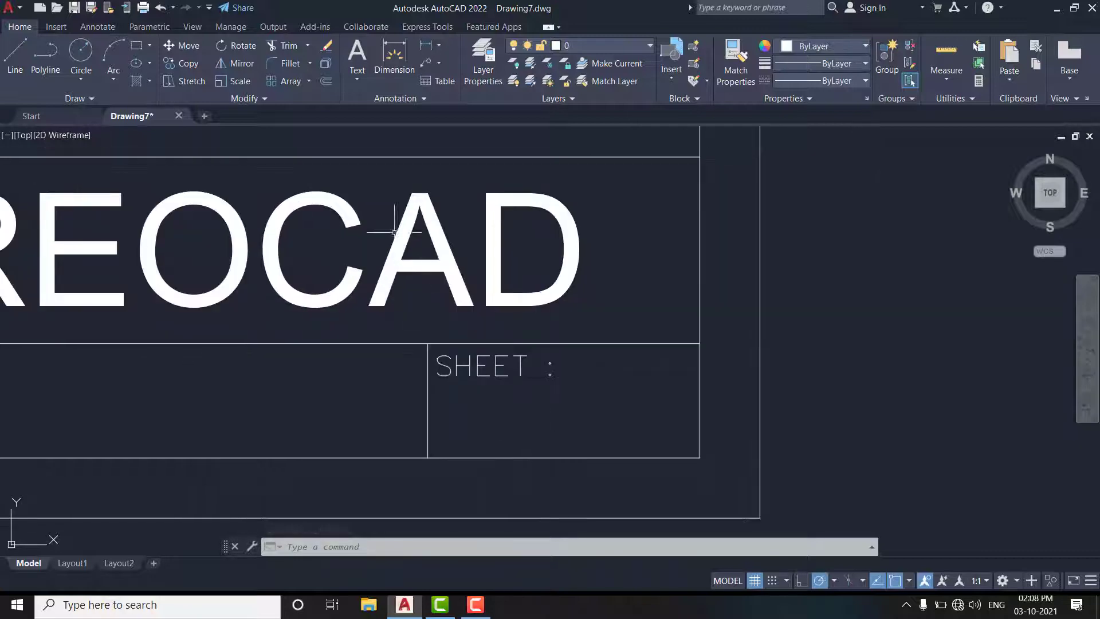
Add '1 OF 1' text below SHEET using a larger text style.
{"action": "left_click", "coordinate": [351, 57]}
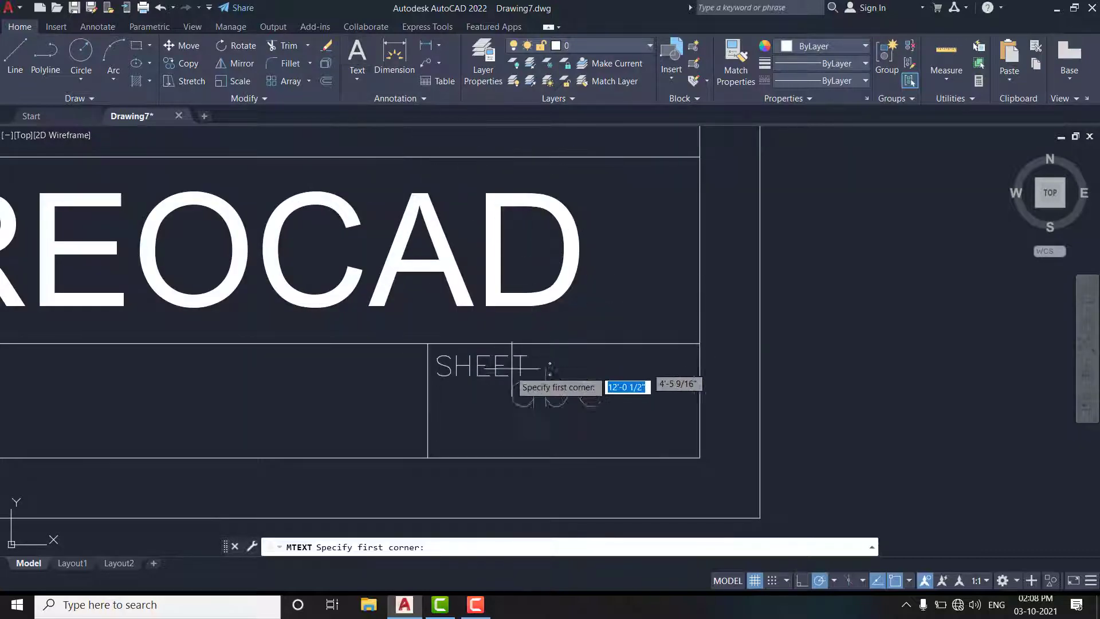
{"action": "left_click", "coordinate": [487, 401]}
{"action": "left_click", "coordinate": [604, 444]}
{"action": "type", "text": "1 OF 1"}
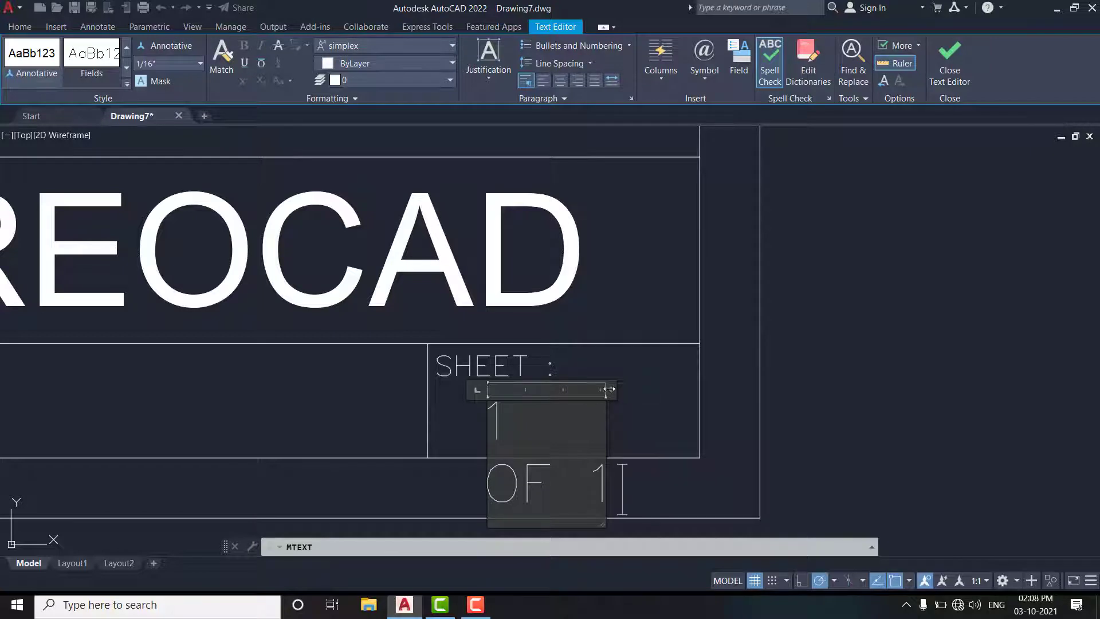
{"action": "left_click_drag", "start_coordinate": [608, 389], "coordinate": [698, 390]}
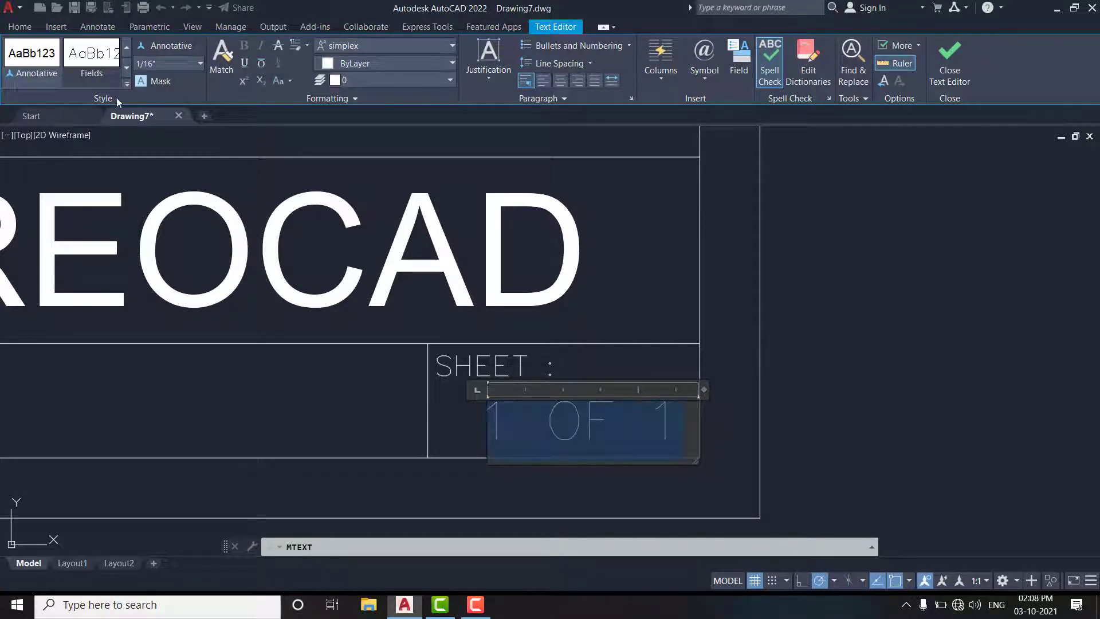
{"action": "left_click", "coordinate": [126, 83]}
{"action": "left_click", "coordinate": [34, 109]}
{"action": "left_click", "coordinate": [711, 383]}
Move the 1 OF 1 text rightward into position in the sheet cell.
{"action": "left_click", "coordinate": [716, 458]}
{"action": "left_click", "coordinate": [567, 361]}
{"action": "type", "text": "m"}
{"action": "key", "text": "Return"}
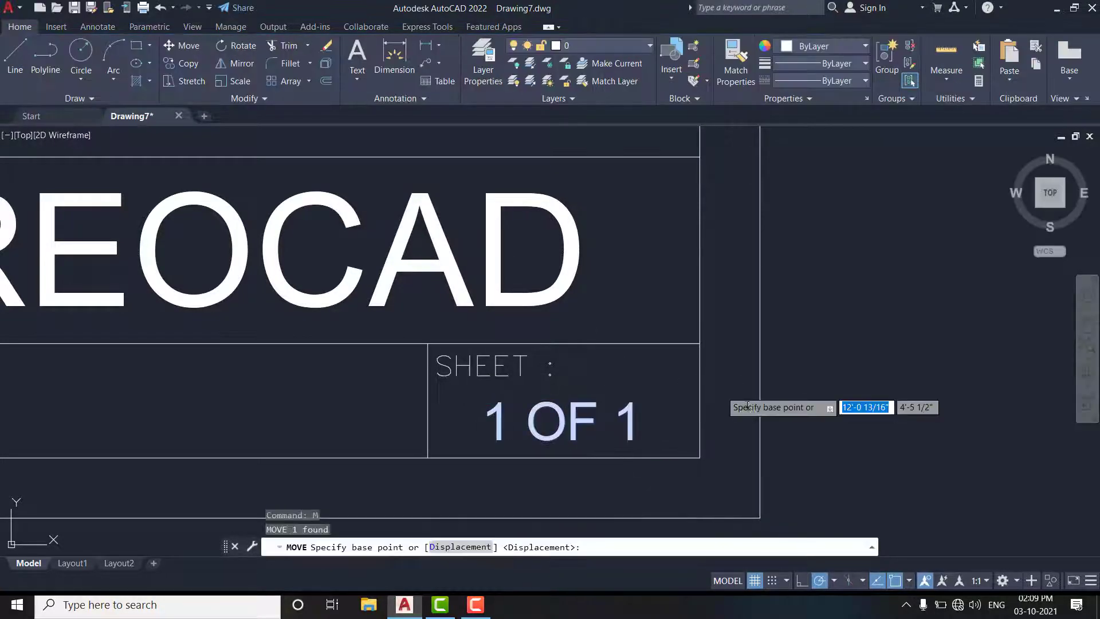
{"action": "key", "text": "Escape"}
{"action": "left_click", "coordinate": [739, 404]}
{"action": "left_click", "coordinate": [590, 363]}
{"action": "key", "text": "Return"}
{"action": "left_click", "coordinate": [791, 373]}
{"action": "left_click", "coordinate": [699, 422]}
{"action": "key", "text": "Return"}
{"action": "left_click", "coordinate": [852, 447]}
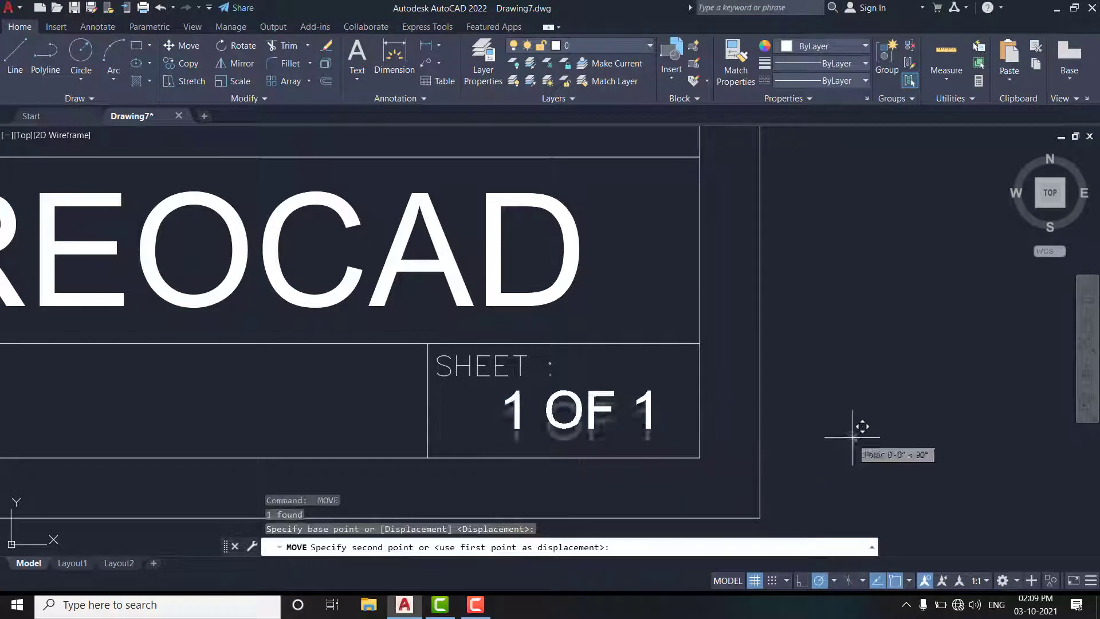
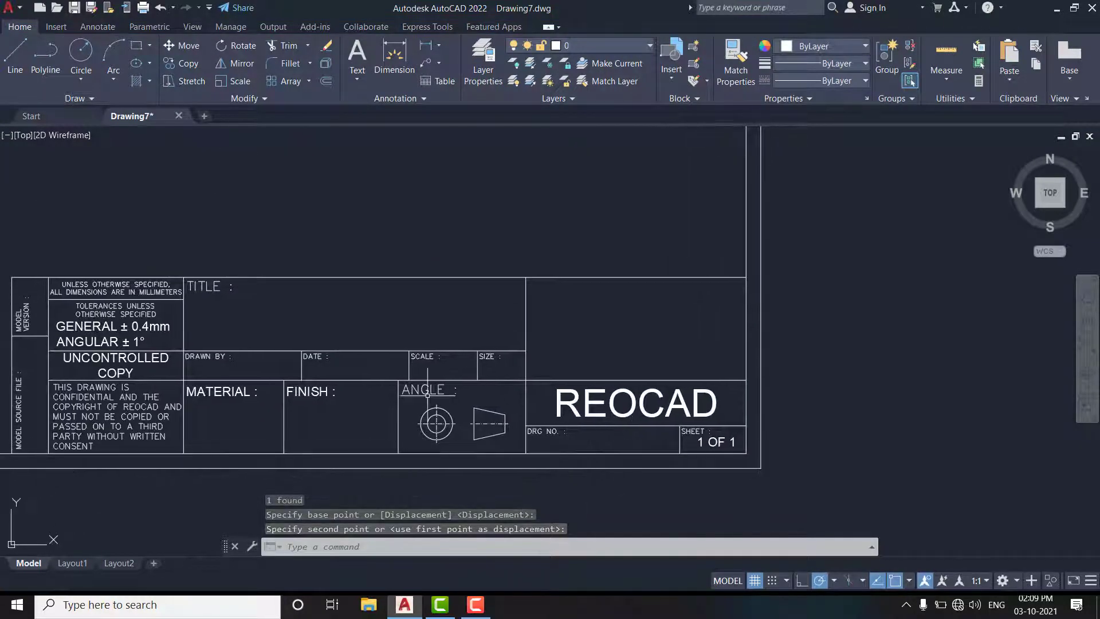
Write A4 in the SIZE cell using the Standard text style.
{"action": "scroll", "coordinate": [565, 390], "scroll_direction": "down", "scroll_amount": 2}
{"action": "middle_click_drag", "start_coordinate": [565, 389], "coordinate": [543, 369]}
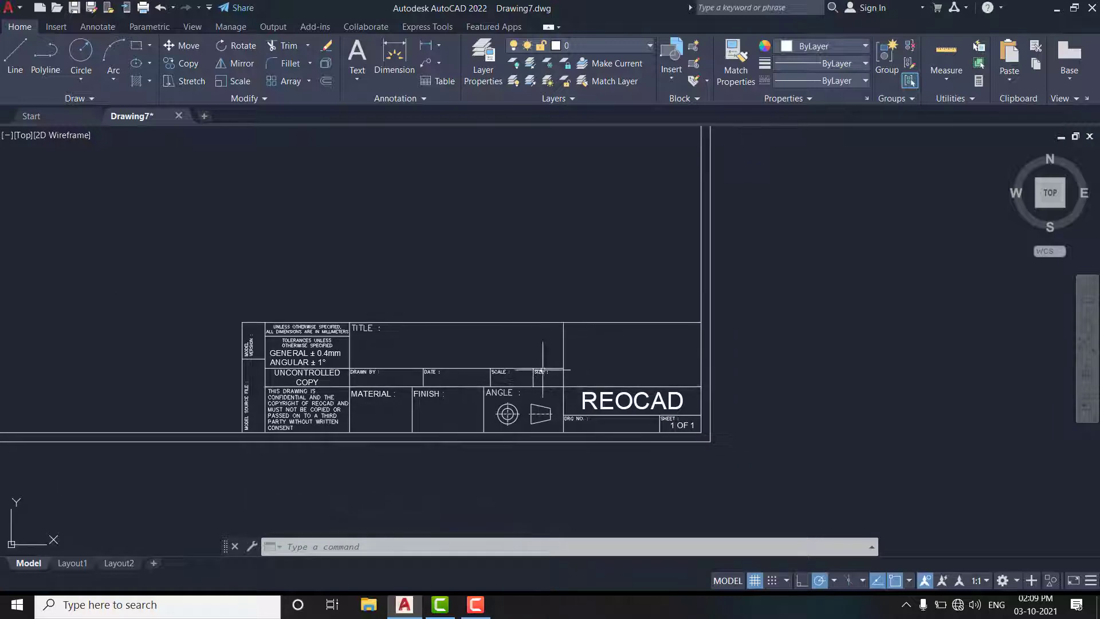
{"action": "left_click", "coordinate": [574, 258]}
{"action": "left_click", "coordinate": [746, 216]}
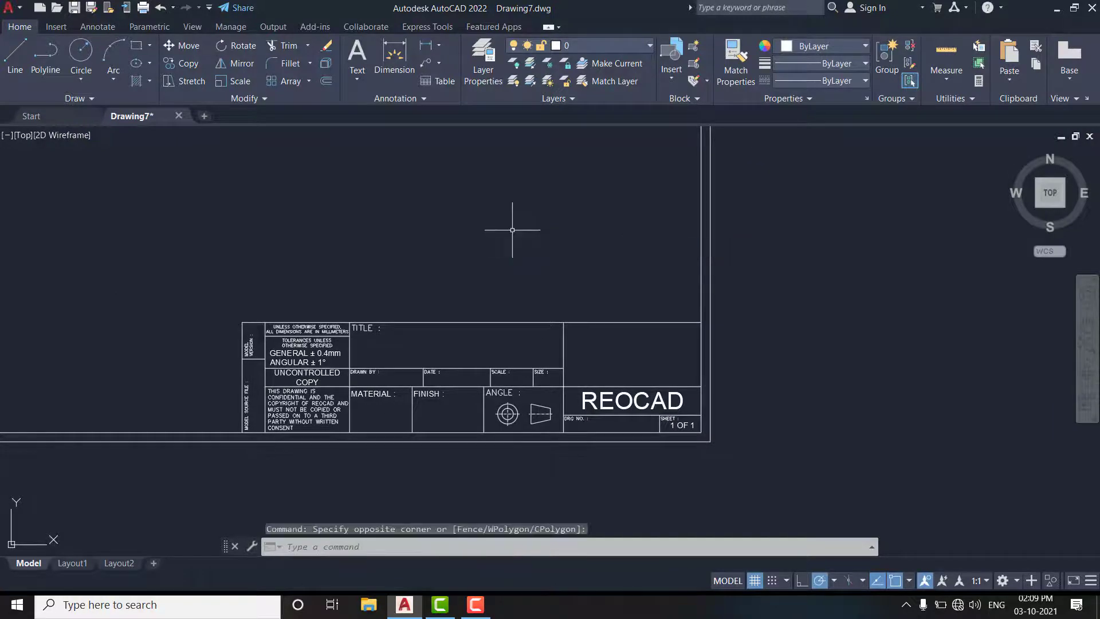
{"action": "scroll", "coordinate": [455, 405], "scroll_direction": "up", "scroll_amount": 2}
{"action": "middle_click_drag", "start_coordinate": [414, 431], "coordinate": [342, 433]}
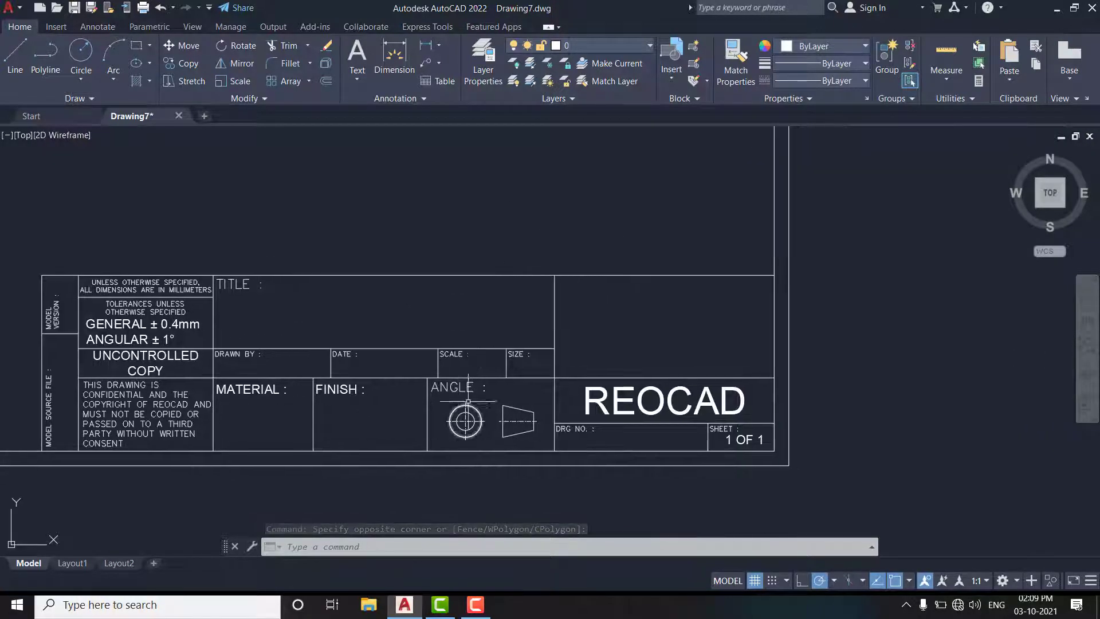
{"action": "middle_click_drag", "start_coordinate": [649, 327], "coordinate": [621, 325]}
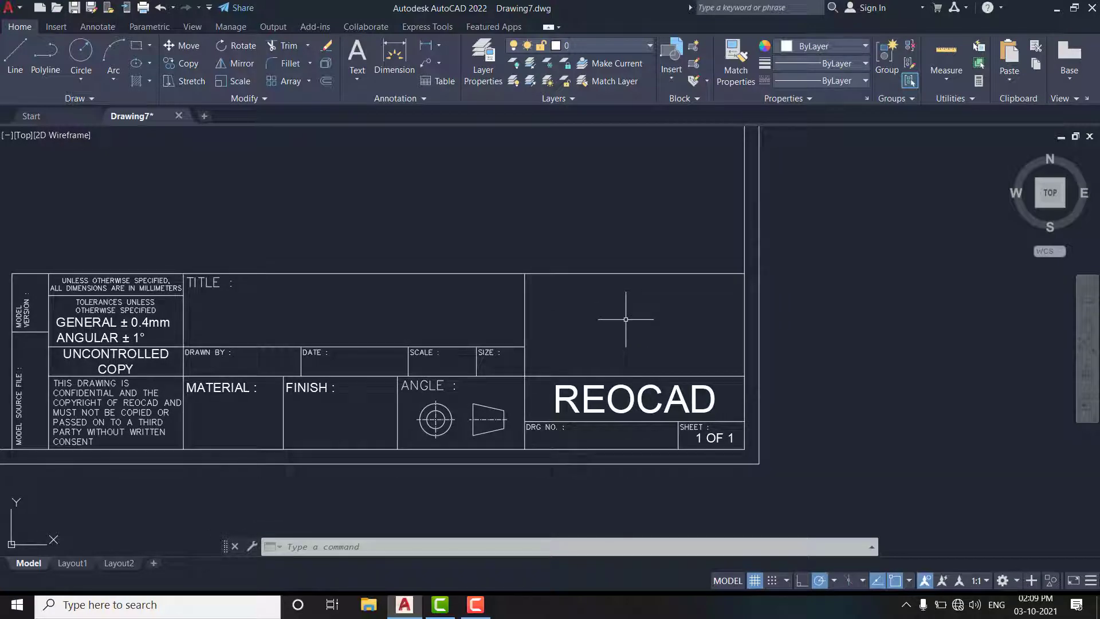
{"action": "scroll", "coordinate": [494, 372], "scroll_direction": "up", "scroll_amount": 4}
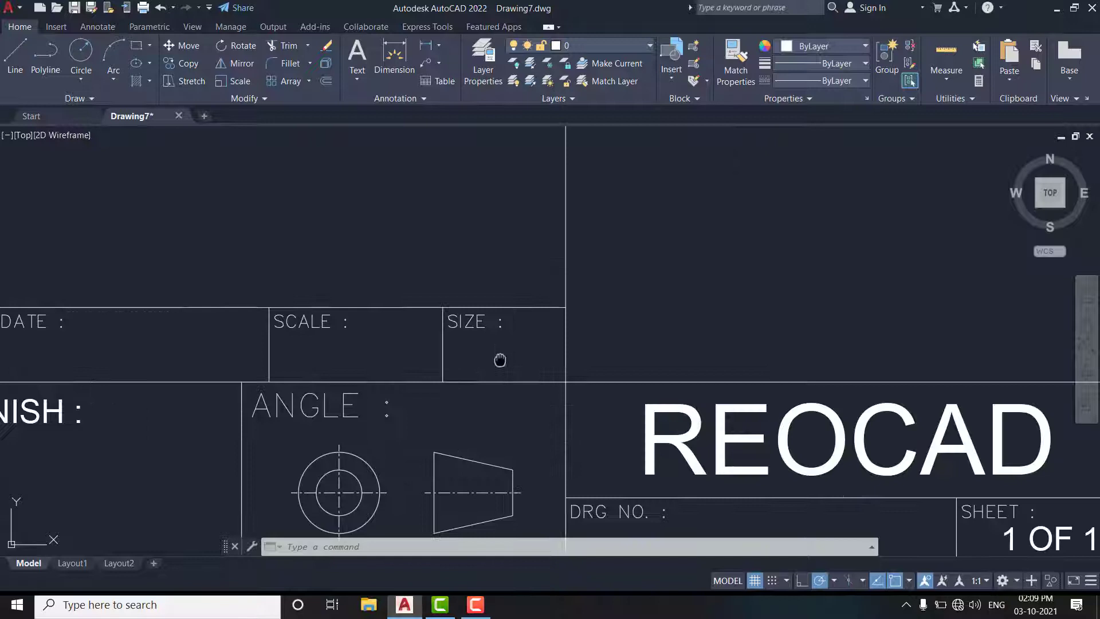
{"action": "middle_click_drag", "start_coordinate": [501, 359], "coordinate": [482, 357]}
{"action": "left_click", "coordinate": [357, 56]}
{"action": "left_click", "coordinate": [465, 337]}
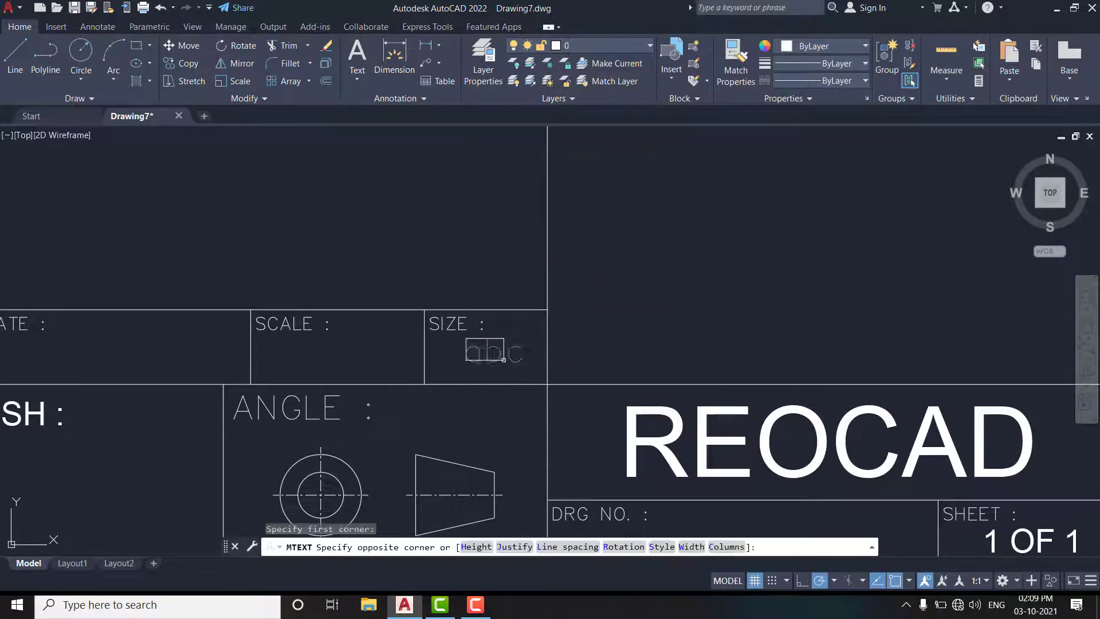
{"action": "left_click", "coordinate": [503, 374]}
{"action": "type", "text": "A4"}
{"action": "key", "text": "ctrl+a"}
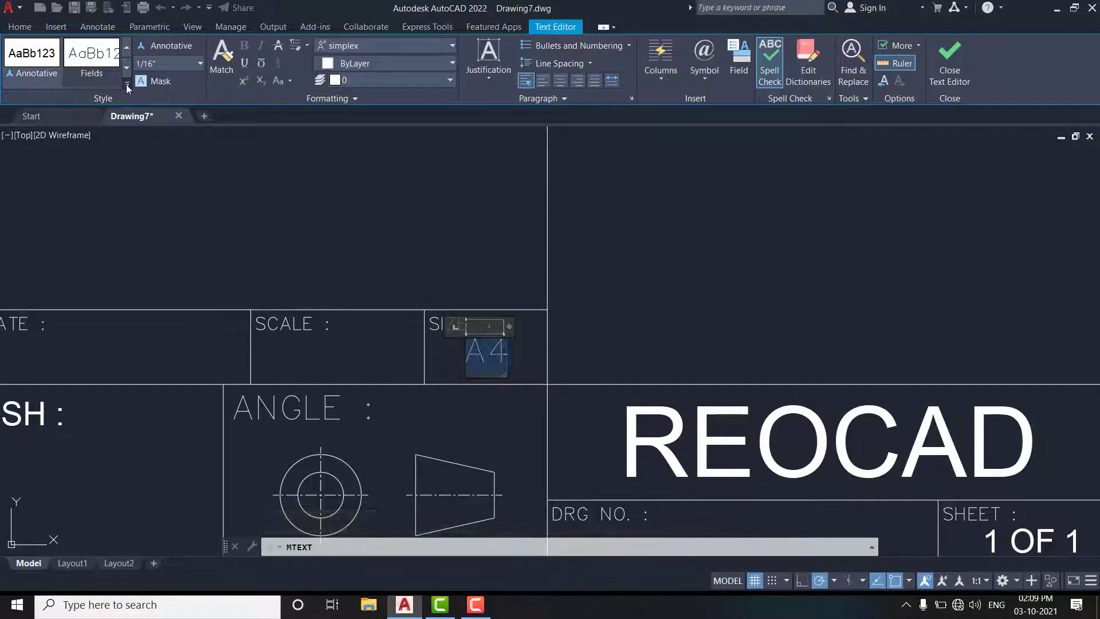
{"action": "left_click", "coordinate": [126, 83]}
{"action": "left_click", "coordinate": [430, 277]}
{"action": "left_click", "coordinate": [491, 358]}
Copy the A4 text into the SCALE cell and change it to NTS.
{"action": "type", "text": "co"}
{"action": "key", "text": "Return"}
{"action": "left_click", "coordinate": [424, 309]}
{"action": "left_click", "coordinate": [284, 302]}
{"action": "key", "text": "Escape"}
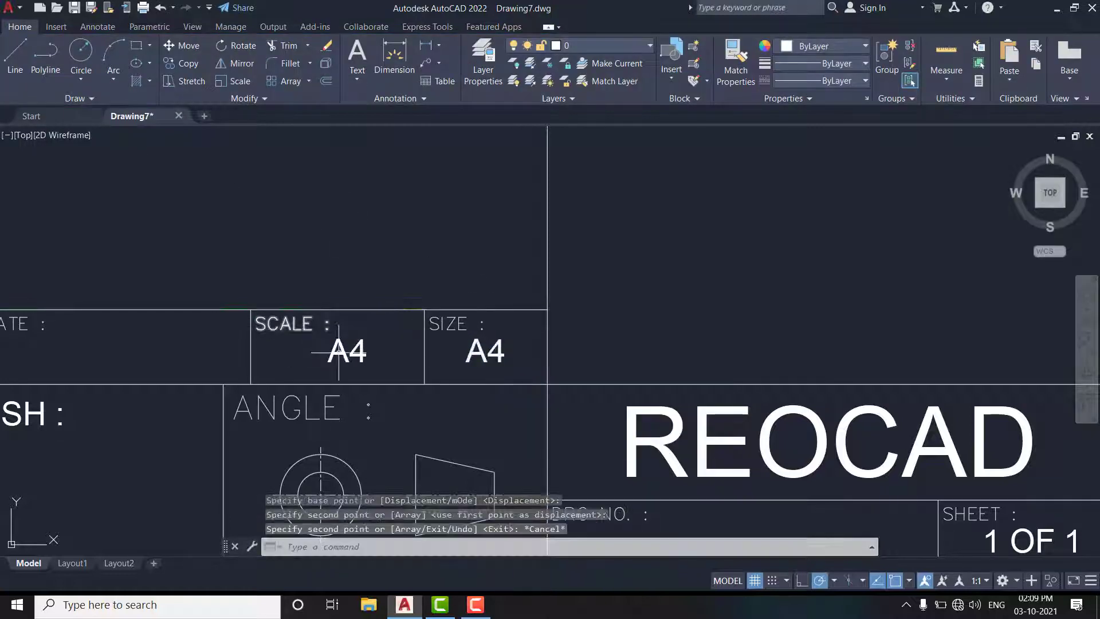
{"action": "double_click", "coordinate": [341, 351]}
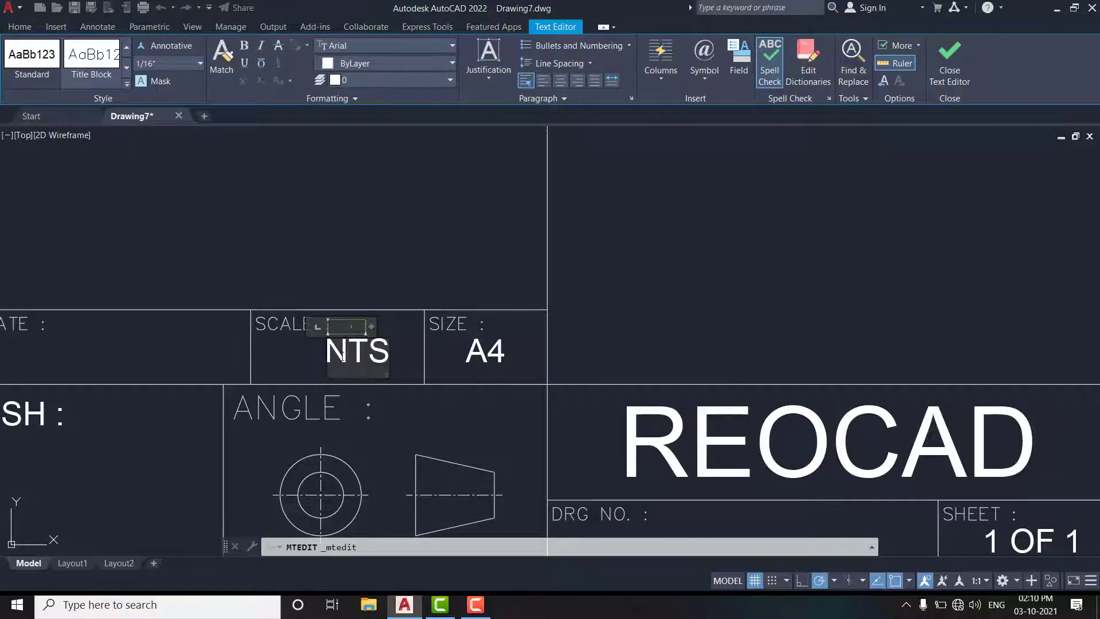
{"action": "left_click", "coordinate": [373, 253]}
{"action": "scroll", "coordinate": [687, 405], "scroll_direction": "down", "scroll_amount": 4}
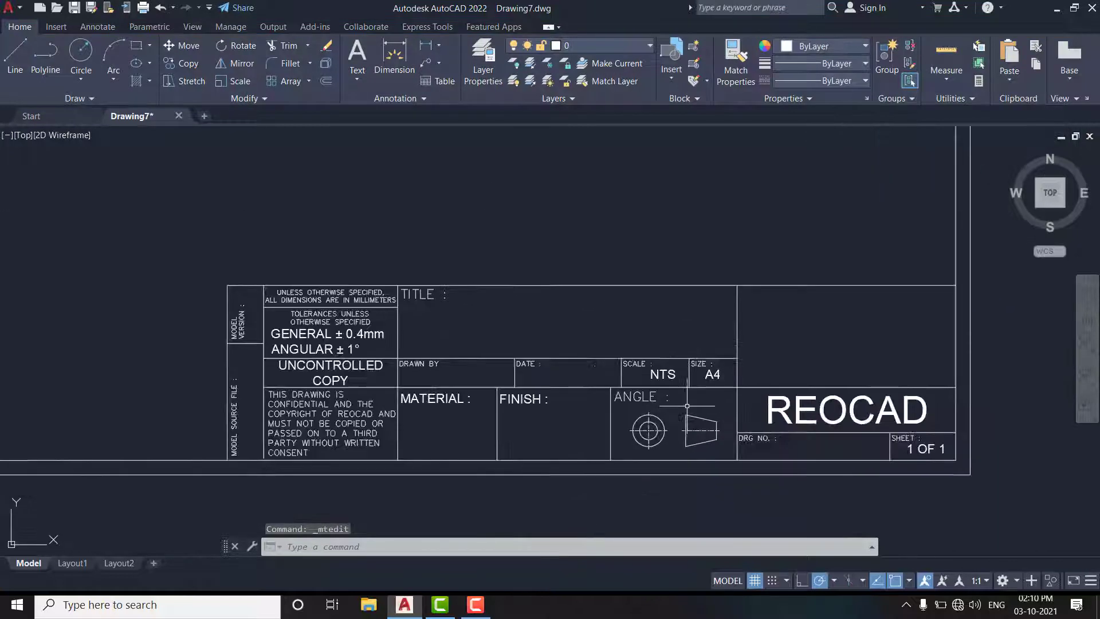
{"action": "middle_click_drag", "start_coordinate": [536, 453], "coordinate": [467, 475]}
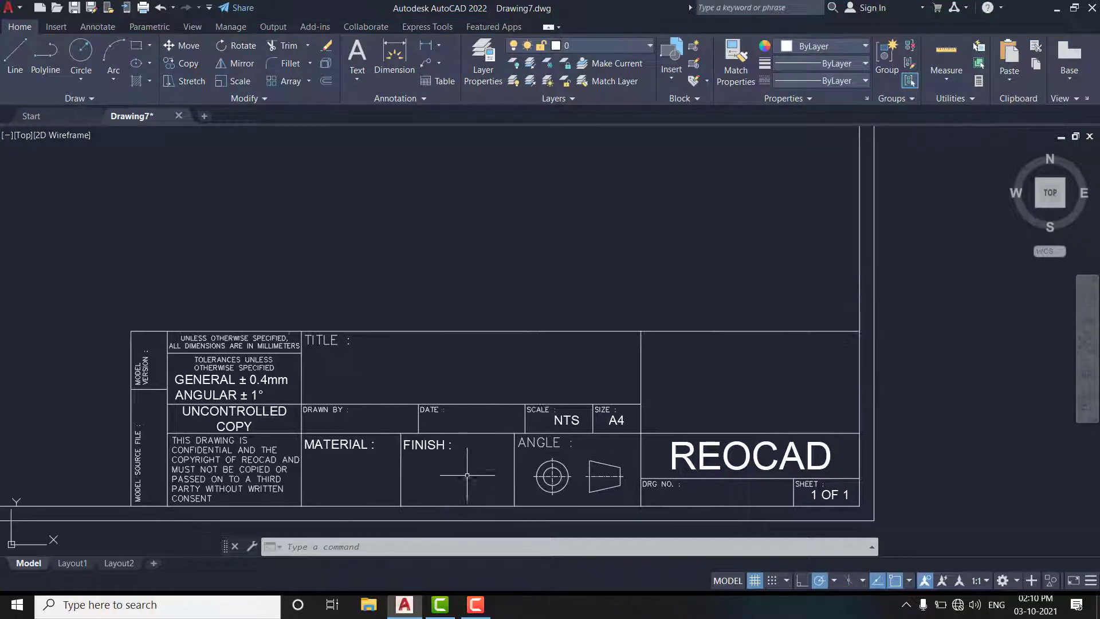
{"action": "scroll", "coordinate": [467, 278], "scroll_direction": "down", "scroll_amount": 4}
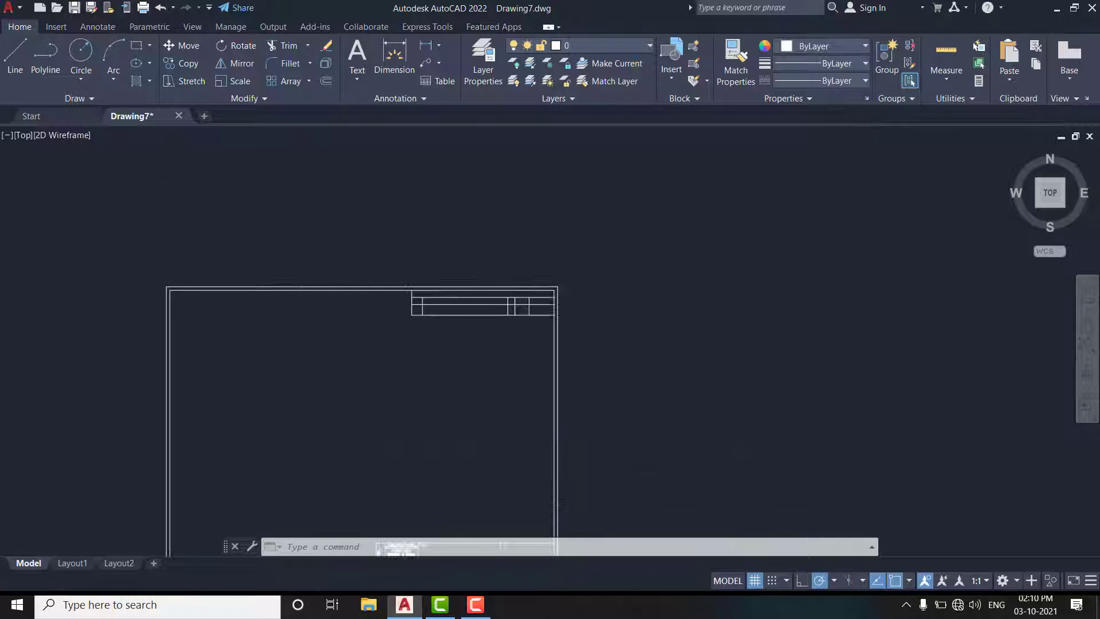
Write REVISION at 1/16" text height in the revision table's top row.
{"action": "scroll", "coordinate": [523, 275], "scroll_direction": "up", "scroll_amount": 5}
{"action": "left_click", "coordinate": [359, 57]}
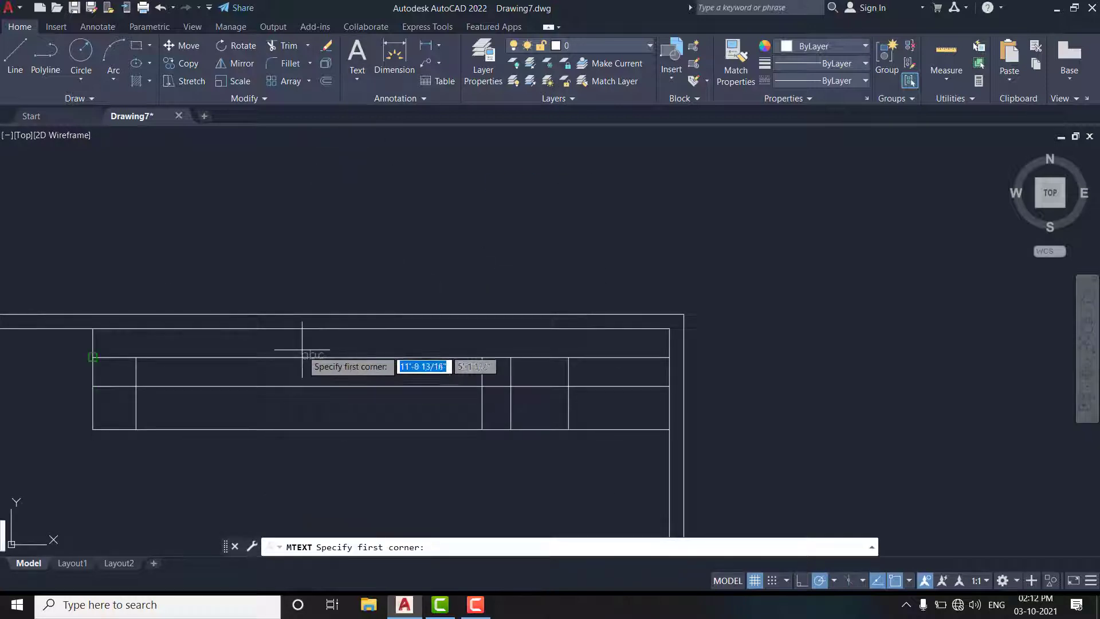
{"action": "scroll", "coordinate": [307, 338], "scroll_direction": "up", "scroll_amount": 2}
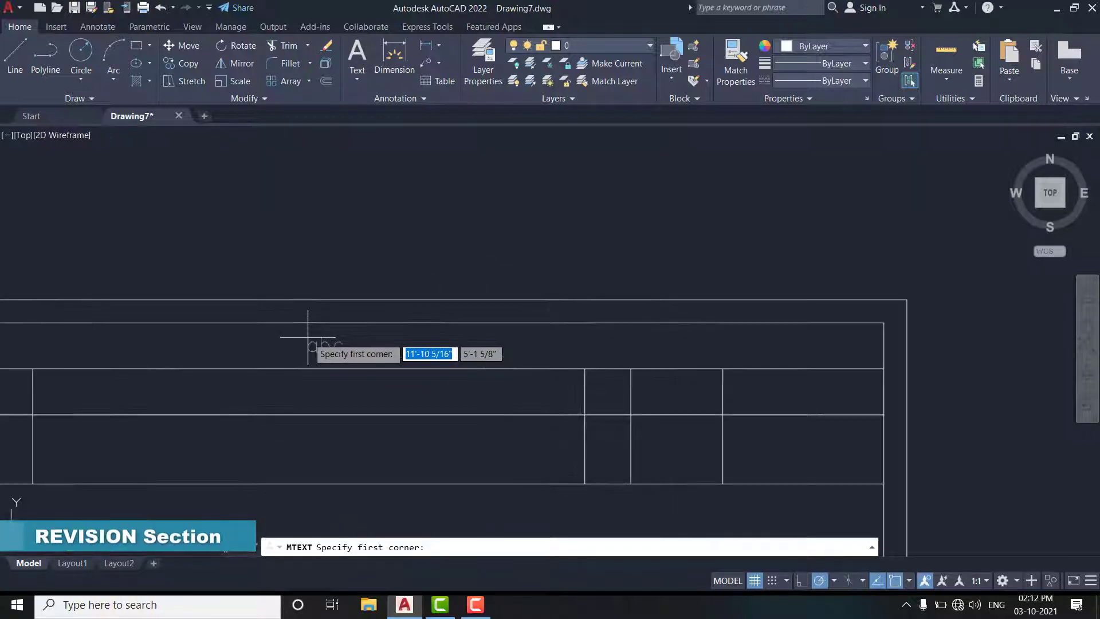
{"action": "left_click", "coordinate": [307, 337]}
{"action": "left_click", "coordinate": [419, 361]}
{"action": "type", "text": "REVISION"}
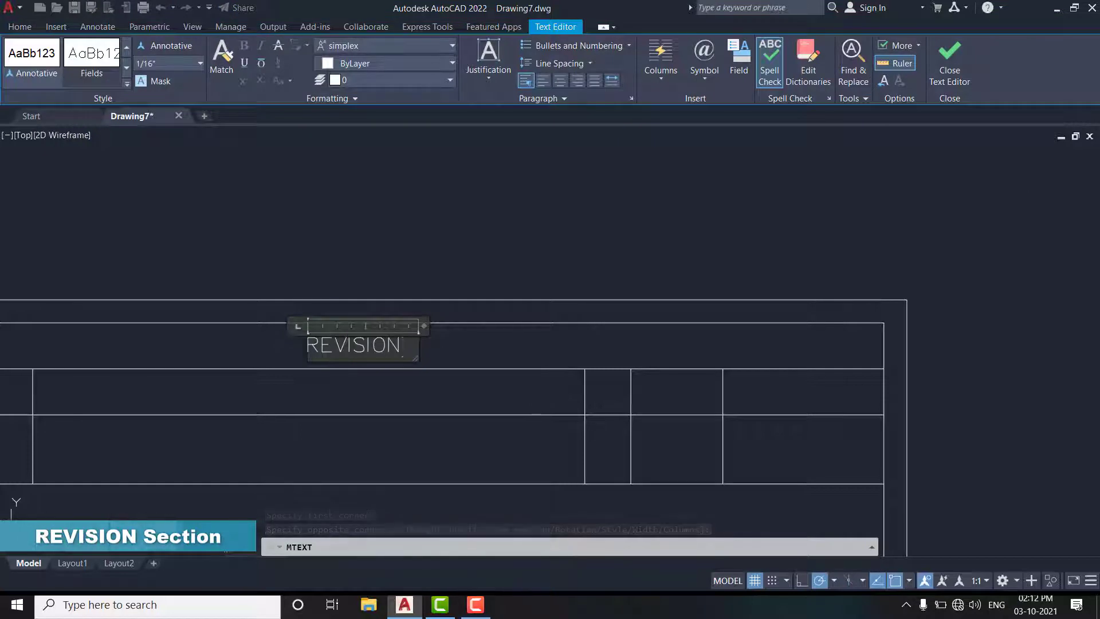
{"action": "key", "text": "ctrl+a"}
{"action": "left_click", "coordinate": [153, 63]}
{"action": "type", "text": "1/16"}
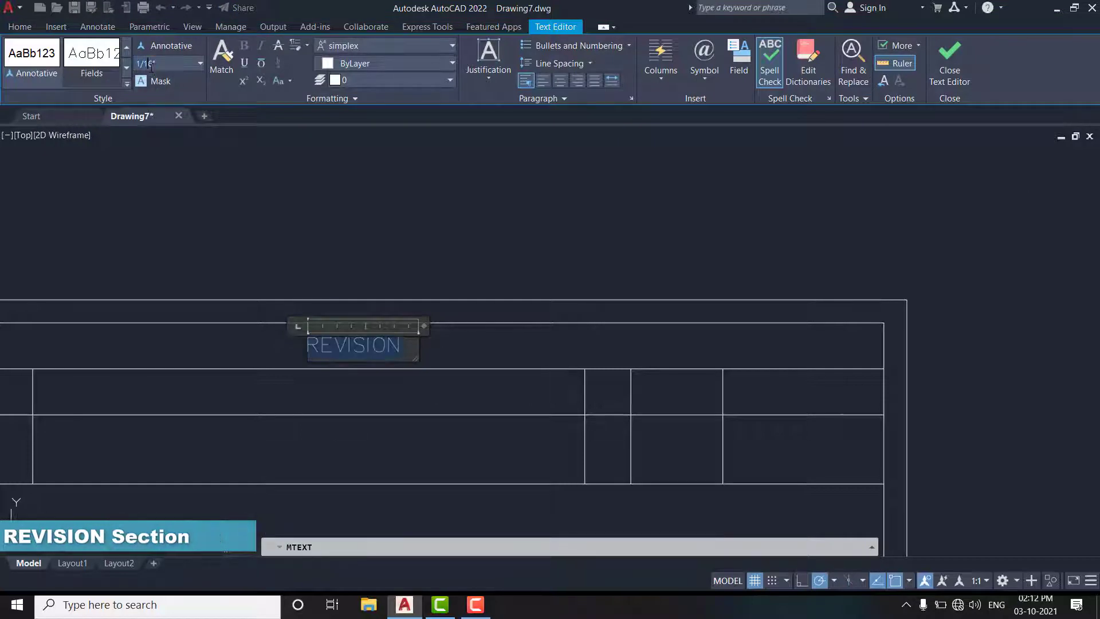
{"action": "key", "text": "Return"}
{"action": "left_click", "coordinate": [269, 144]}
Move the REVISION heading so it sits centred in the top row.
{"action": "scroll", "coordinate": [388, 338], "scroll_direction": "down", "scroll_amount": 2}
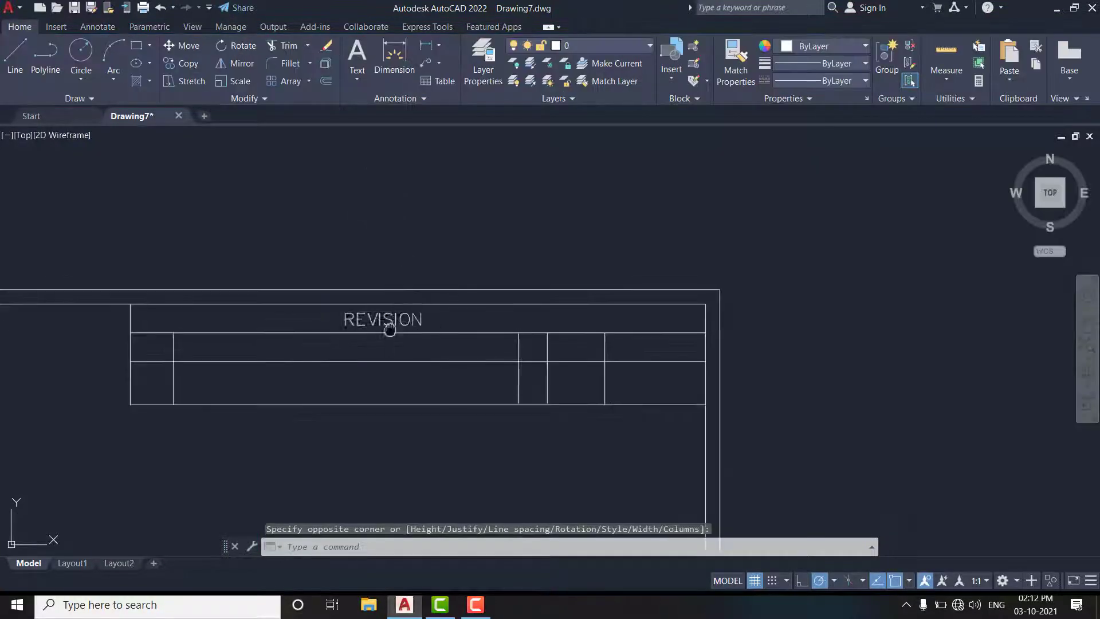
{"action": "left_click", "coordinate": [388, 331]}
{"action": "key", "text": "m"}
{"action": "key", "text": "Return"}
{"action": "left_click", "coordinate": [468, 192]}
{"action": "left_click", "coordinate": [442, 189]}
{"action": "double_click", "coordinate": [421, 319]}
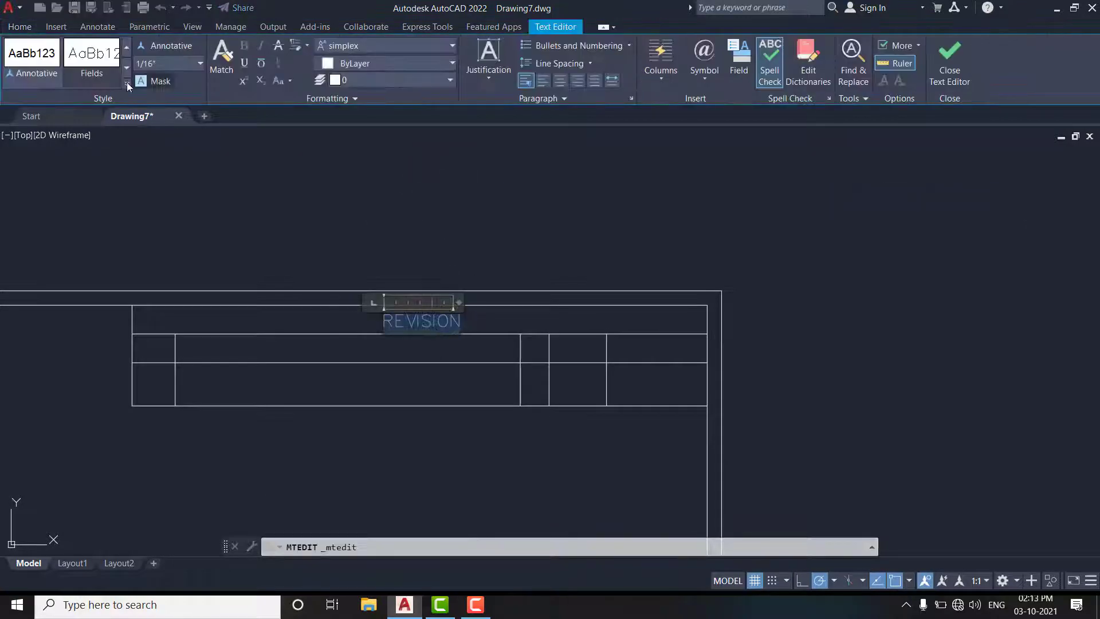
{"action": "left_click", "coordinate": [299, 248]}
Begin a new multiline text box in the left header cell.
{"action": "left_click", "coordinate": [355, 55]}
{"action": "scroll", "coordinate": [127, 376], "scroll_direction": "up", "scroll_amount": 3}
{"action": "left_click", "coordinate": [148, 281]}
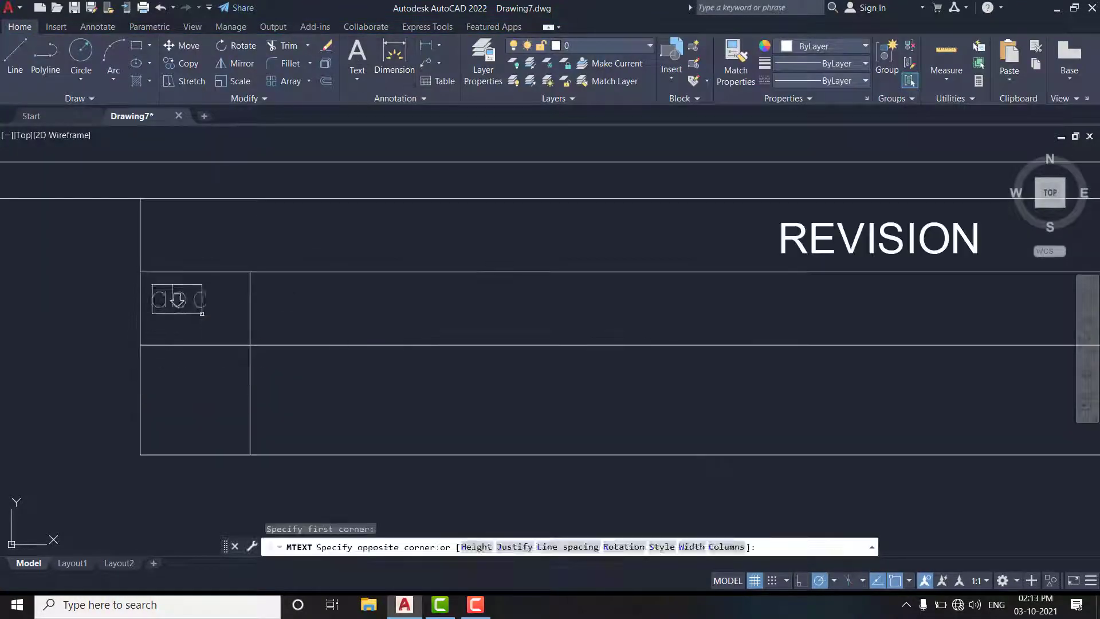
Write REV in the left header cell and nudge it slightly right.
{"action": "left_click", "coordinate": [203, 318]}
{"action": "type", "text": "REVI"}
{"action": "left_click", "coordinate": [298, 322]}
{"action": "left_click", "coordinate": [184, 298]}
{"action": "key", "text": "m"}
{"action": "key", "text": "Return"}
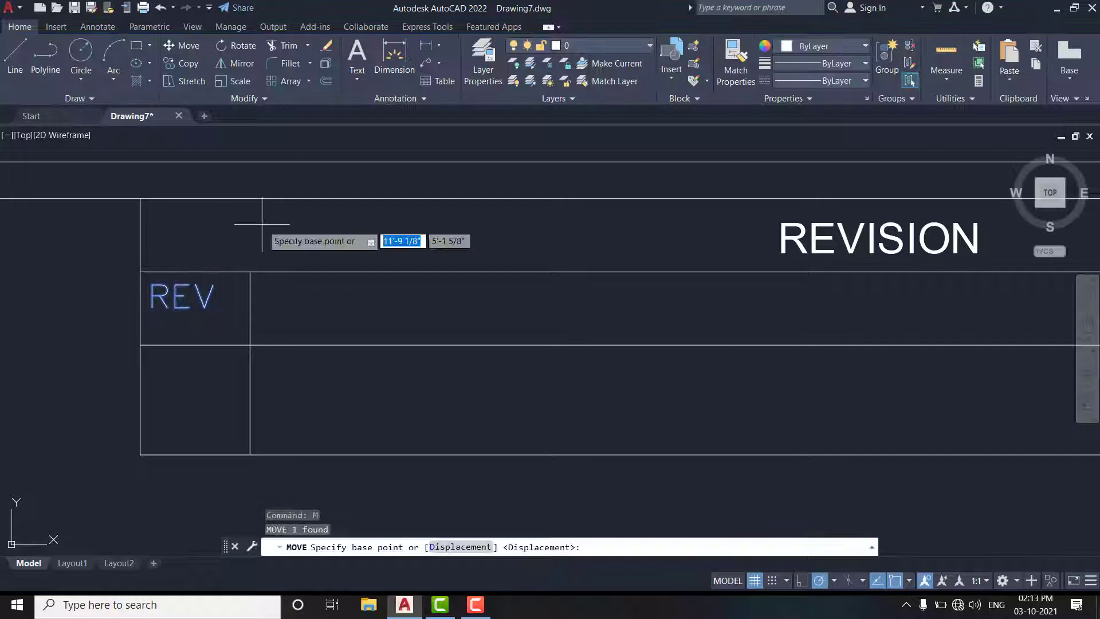
{"action": "left_click", "coordinate": [193, 296]}
{"action": "left_click", "coordinate": [204, 295]}
Copy the REV text into each of the remaining header cells.
{"action": "key", "text": "c"}
{"action": "key", "text": "o"}
{"action": "key", "text": "Return"}
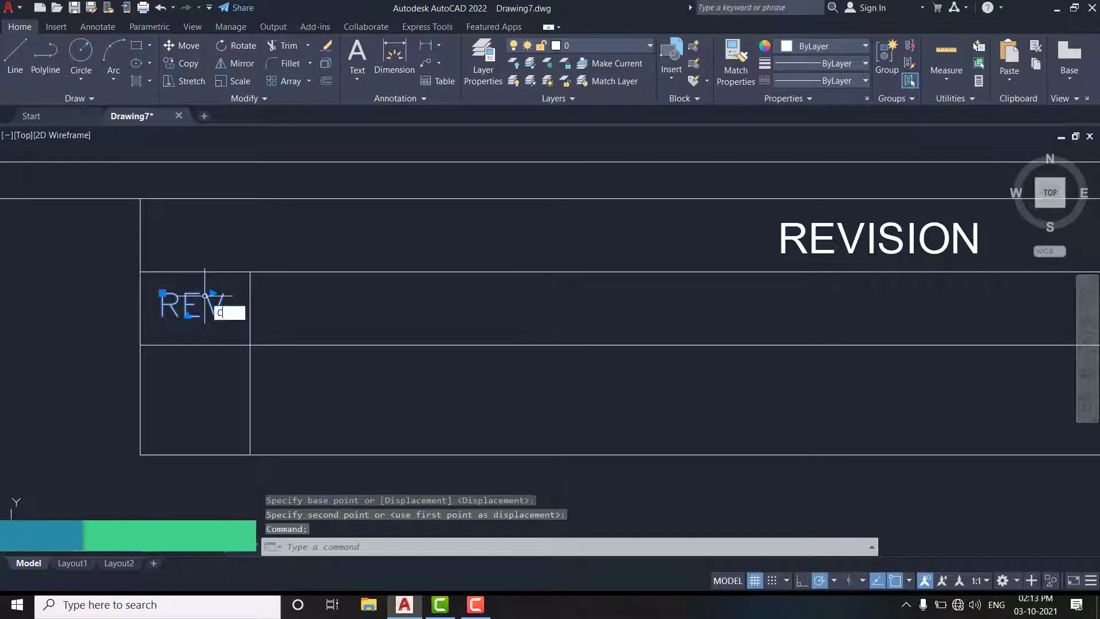
{"action": "left_click", "coordinate": [140, 271]}
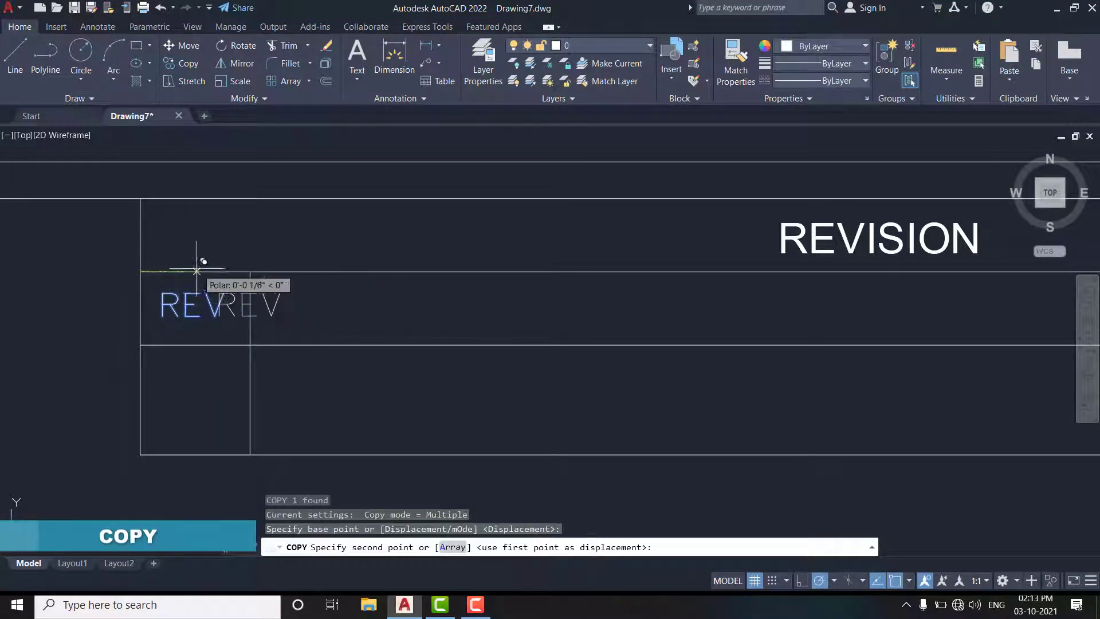
{"action": "left_click", "coordinate": [250, 271]}
{"action": "scroll", "coordinate": [253, 263], "scroll_direction": "down", "scroll_amount": 2}
{"action": "scroll", "coordinate": [218, 310], "scroll_direction": "up", "scroll_amount": 3}
{"action": "left_click", "coordinate": [222, 309]}
{"action": "left_click", "coordinate": [333, 310]}
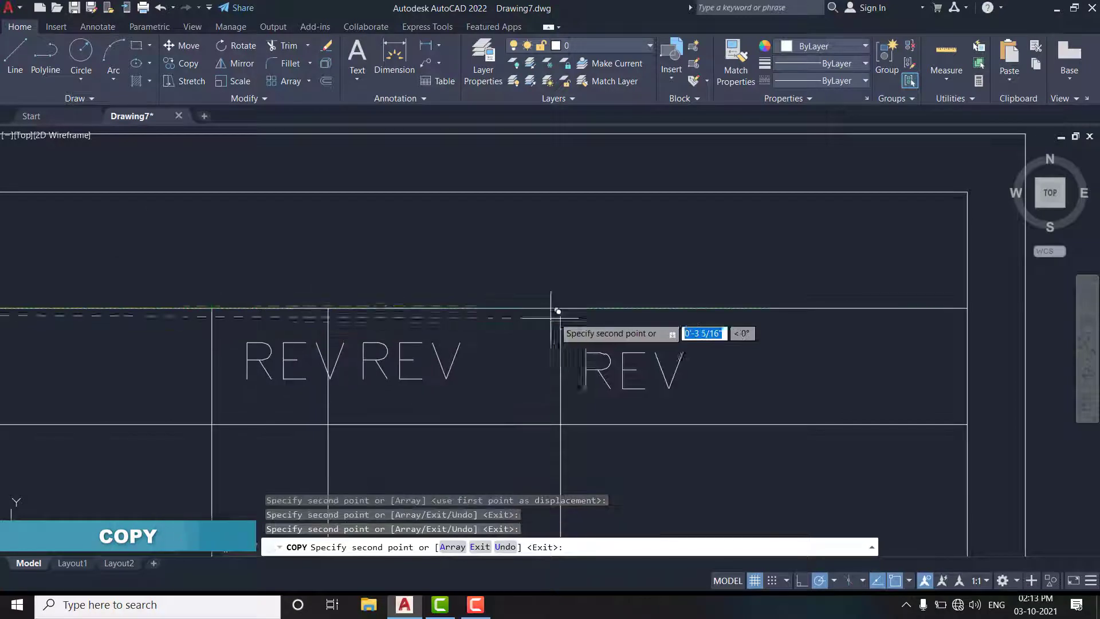
{"action": "left_click", "coordinate": [555, 307]}
{"action": "key", "text": "Escape"}
{"action": "scroll", "coordinate": [555, 307], "scroll_direction": "down", "scroll_amount": 3}
{"action": "scroll", "coordinate": [330, 367], "scroll_direction": "up", "scroll_amount": 2}
Rename the header copies to DESCRIPTION, BY, DATE and CHANGE NO.
{"action": "double_click", "coordinate": [329, 365]}
{"action": "double_click", "coordinate": [326, 365]}
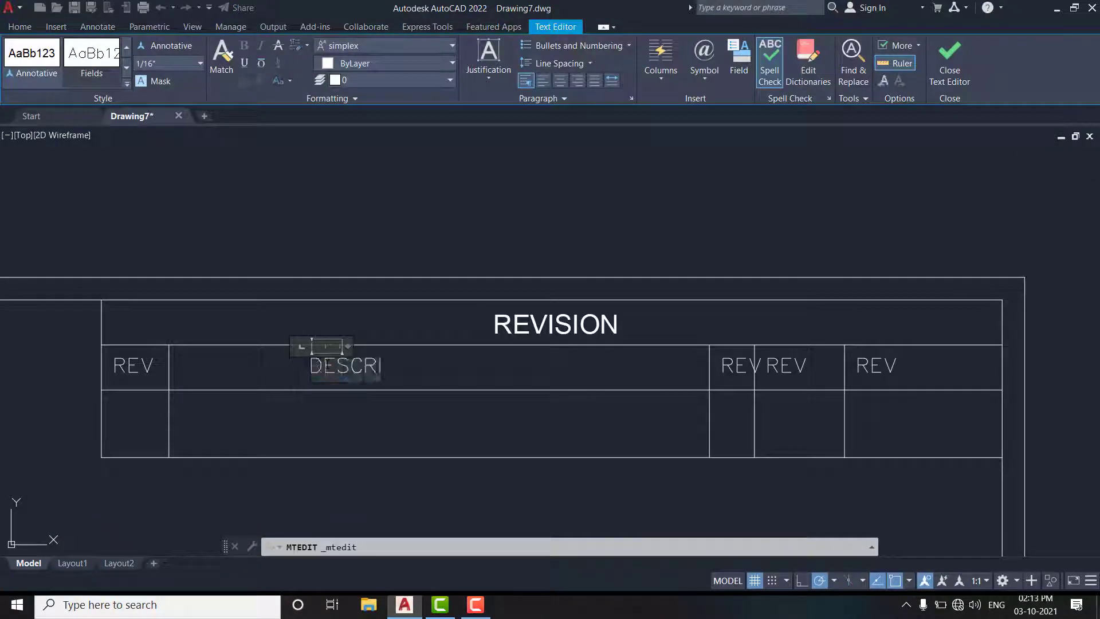
{"action": "scroll", "coordinate": [388, 449], "scroll_direction": "down", "scroll_amount": 2}
{"action": "scroll", "coordinate": [456, 381], "scroll_direction": "up", "scroll_amount": 2}
{"action": "double_click", "coordinate": [456, 375]}
{"action": "type", "text": "BY"}
{"action": "left_click", "coordinate": [451, 408]}
{"action": "double_click", "coordinate": [504, 375]}
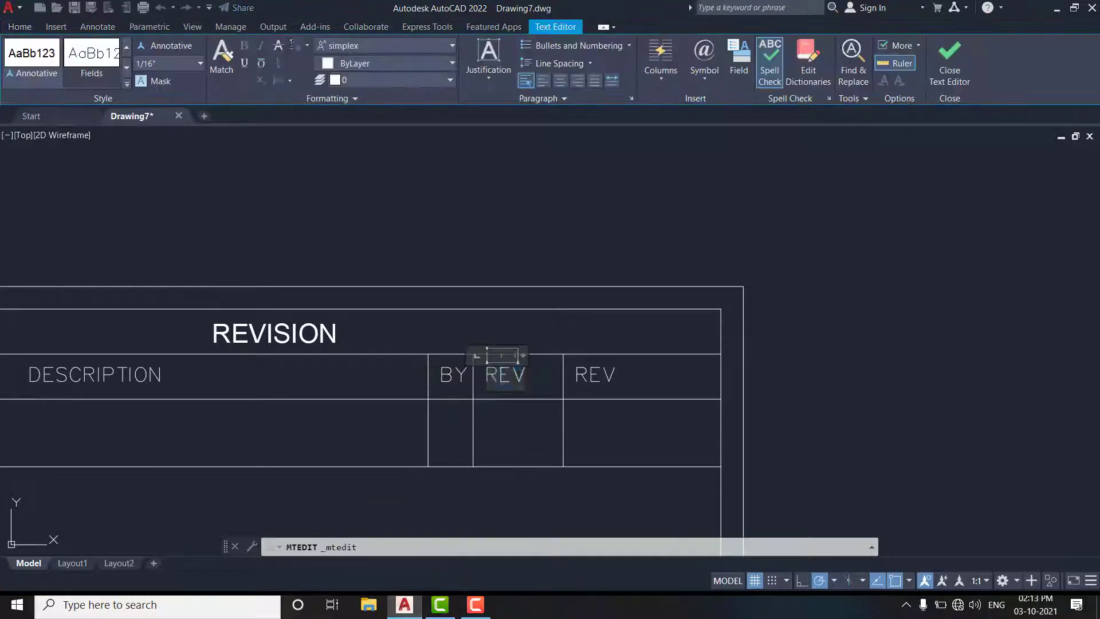
{"action": "left_click", "coordinate": [527, 275]}
{"action": "double_click", "coordinate": [595, 375]}
{"action": "type", "text": "C"}
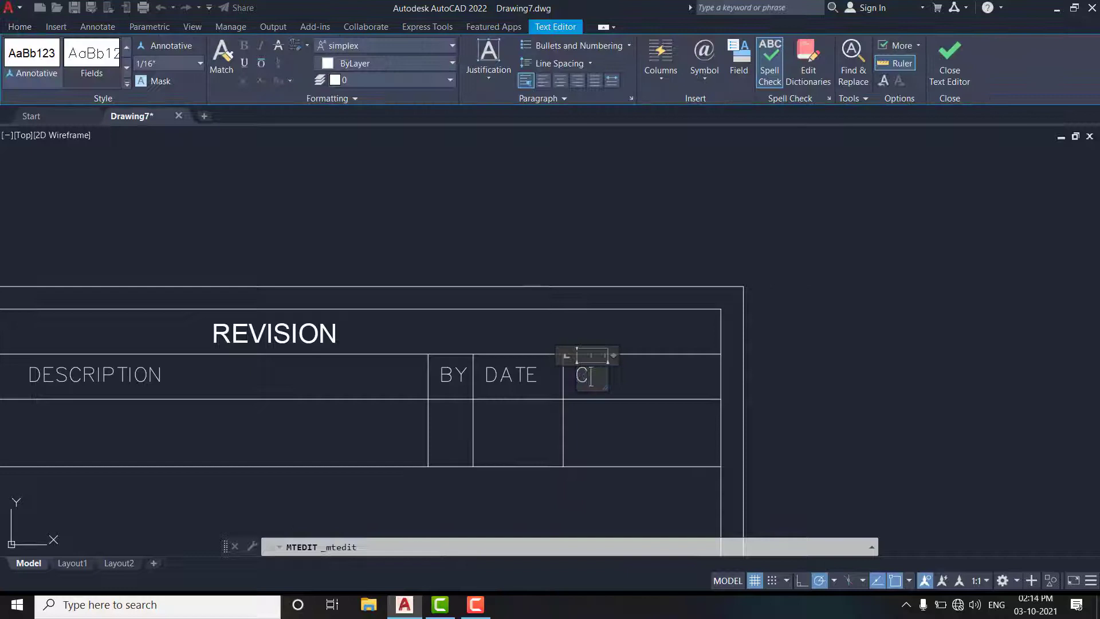
{"action": "type", "text": "HANGE NO"}
{"action": "left_click_drag", "start_coordinate": [612, 354], "coordinate": [724, 354]}
{"action": "left_click", "coordinate": [818, 393]}
Copy the REV header into the first row's REV and description cells.
{"action": "left_click", "coordinate": [132, 365]}
{"action": "type", "text": "co"}
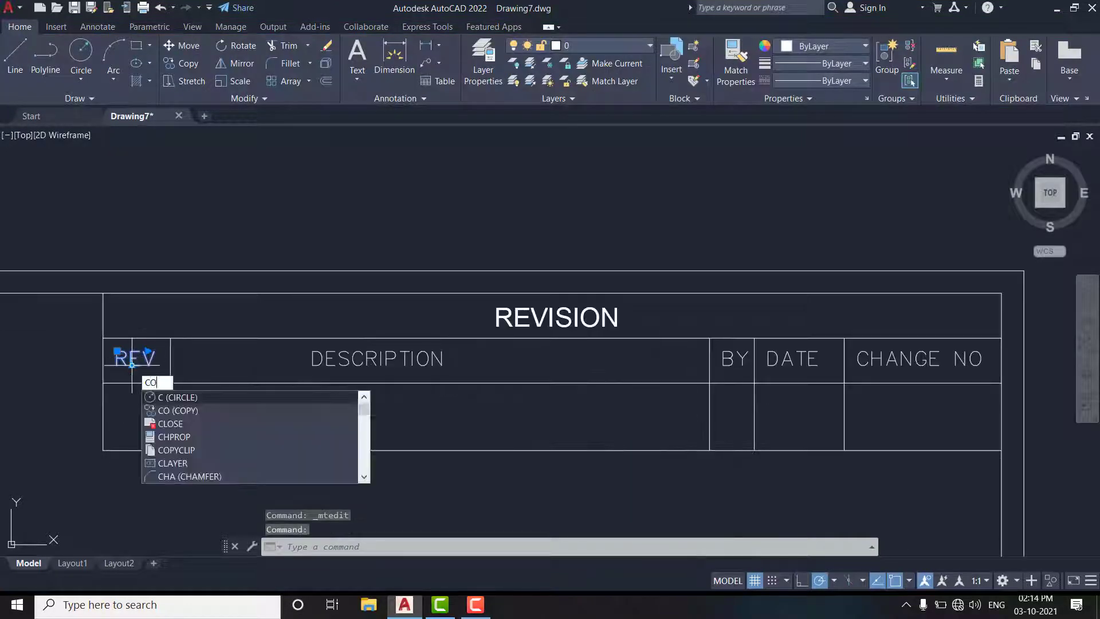
{"action": "key", "text": "Return"}
{"action": "left_click", "coordinate": [132, 364]}
{"action": "left_click", "coordinate": [132, 410]}
{"action": "left_click", "coordinate": [199, 410]}
{"action": "key", "text": "Return"}
Change the first-row entries to A and FIRST ISSUE.
{"action": "double_click", "coordinate": [145, 411]}
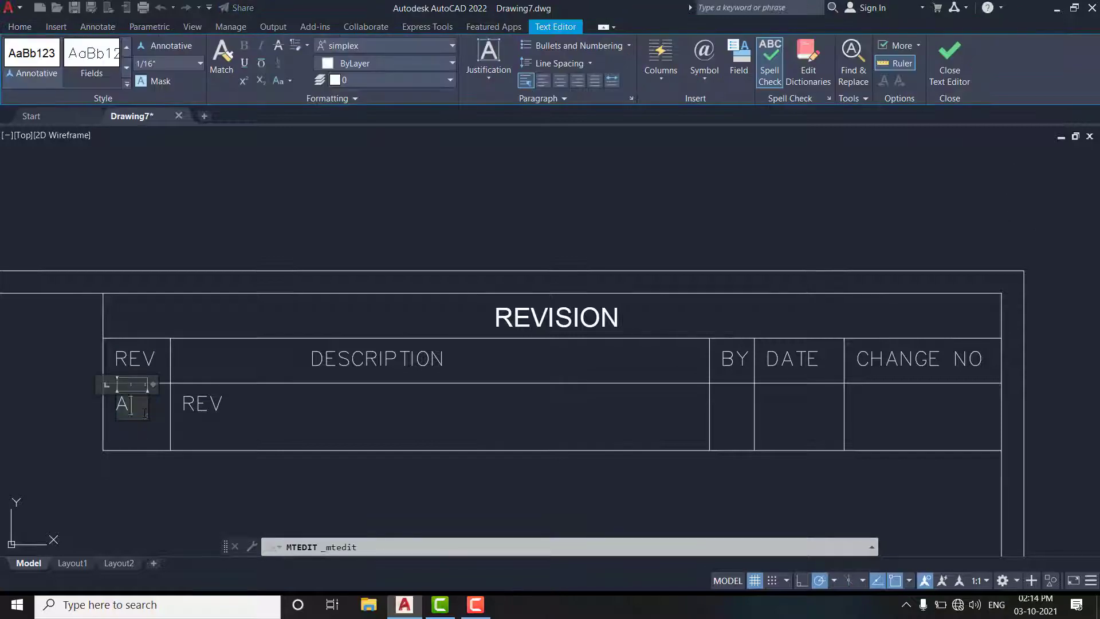
{"action": "type", "text": "A"}
{"action": "left_click", "coordinate": [199, 404]}
{"action": "double_click", "coordinate": [200, 404]}
{"action": "type", "text": "FIRST ISS"}
{"action": "left_click", "coordinate": [437, 412]}
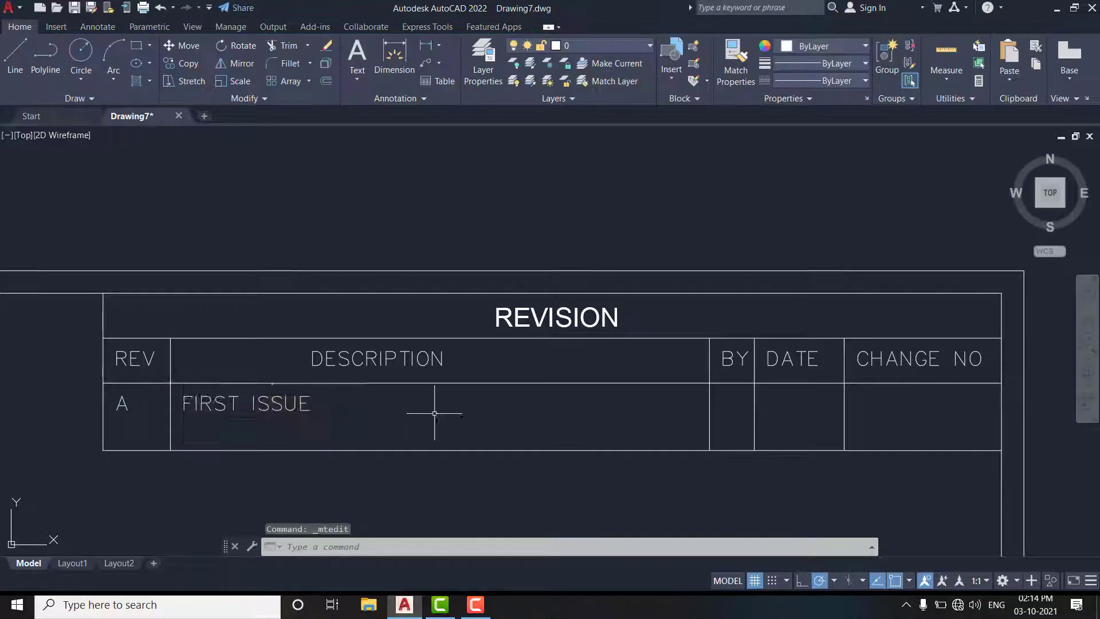
{"action": "scroll", "coordinate": [437, 412], "scroll_direction": "down", "scroll_amount": 5}
{"action": "scroll", "coordinate": [647, 354], "scroll_direction": "down", "scroll_amount": 3}
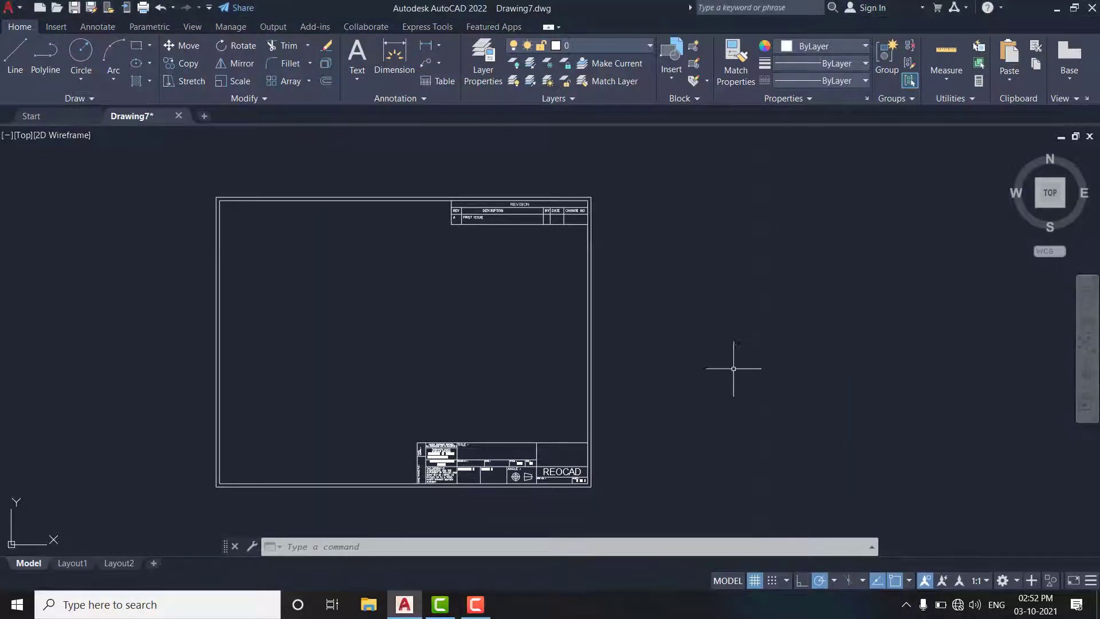
Zoom onto the TITLE, DRAWN BY and DATE cells and expand the text style list.
{"action": "left_click", "coordinate": [814, 318]}
{"action": "scroll", "coordinate": [470, 458], "scroll_direction": "up", "scroll_amount": 6}
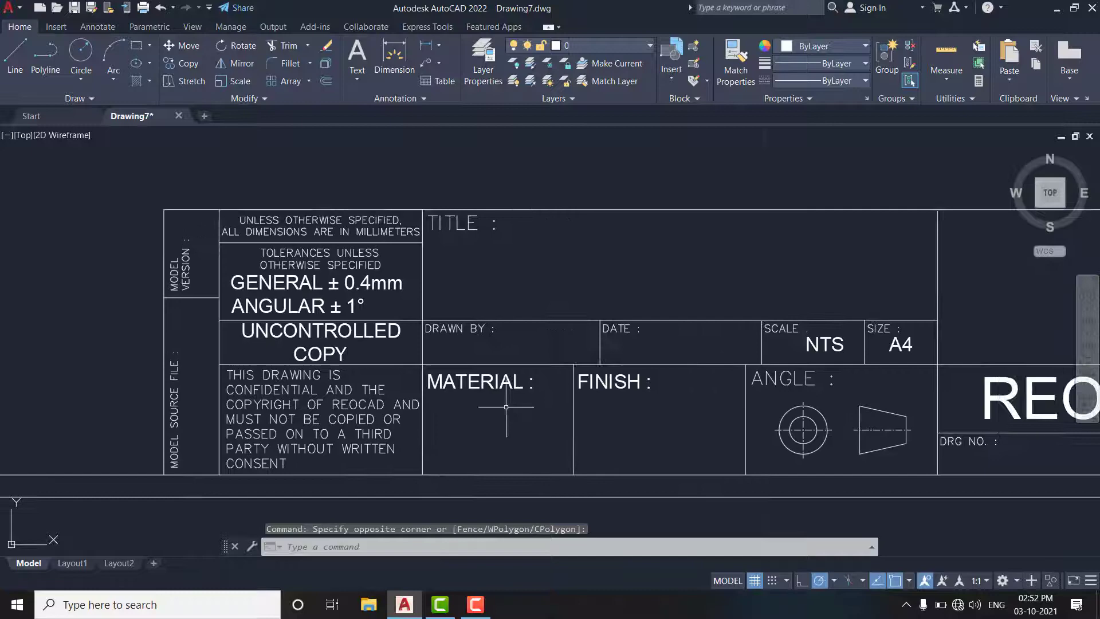
{"action": "scroll", "coordinate": [470, 456], "scroll_direction": "down", "scroll_amount": 2}
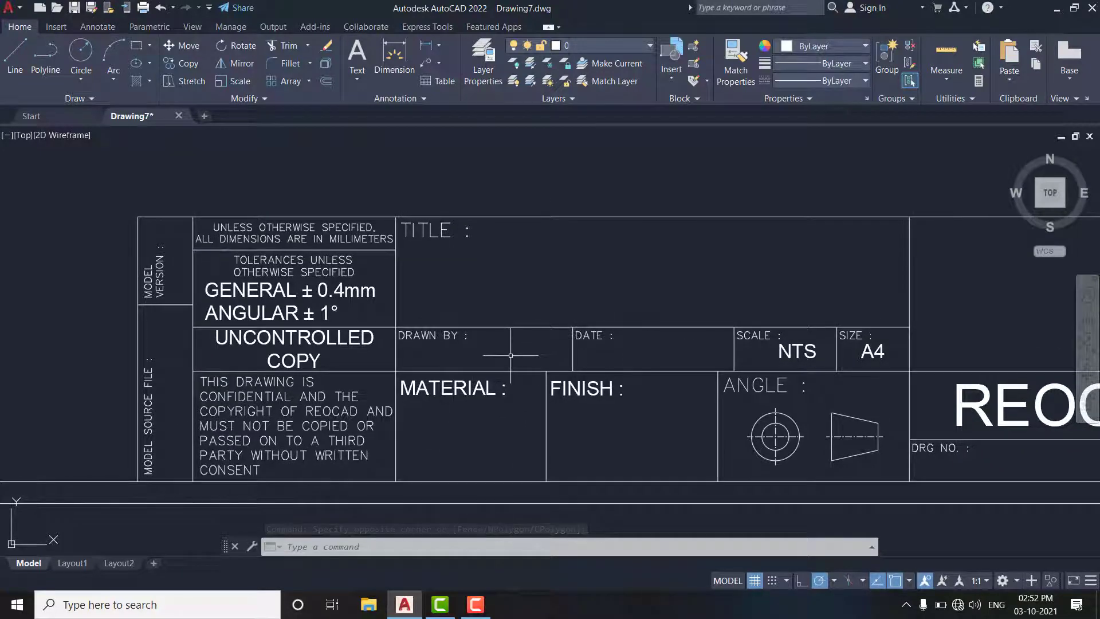
{"action": "middle_click_drag", "start_coordinate": [583, 374], "coordinate": [553, 375]}
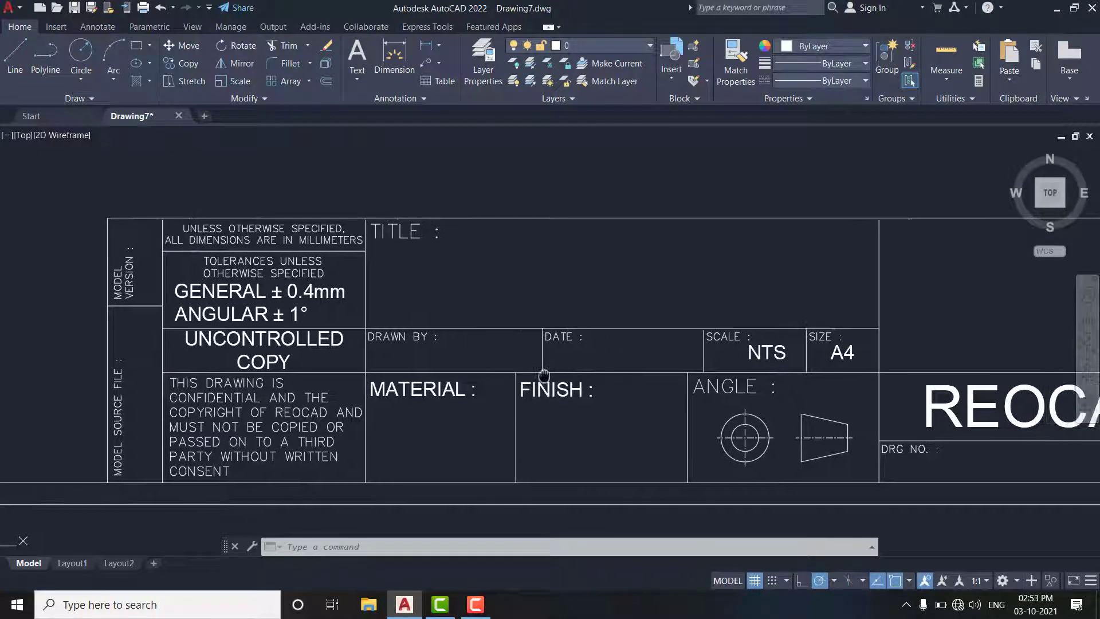
{"action": "scroll", "coordinate": [524, 384], "scroll_direction": "down", "scroll_amount": 1}
{"action": "scroll", "coordinate": [609, 325], "scroll_direction": "up", "scroll_amount": 1}
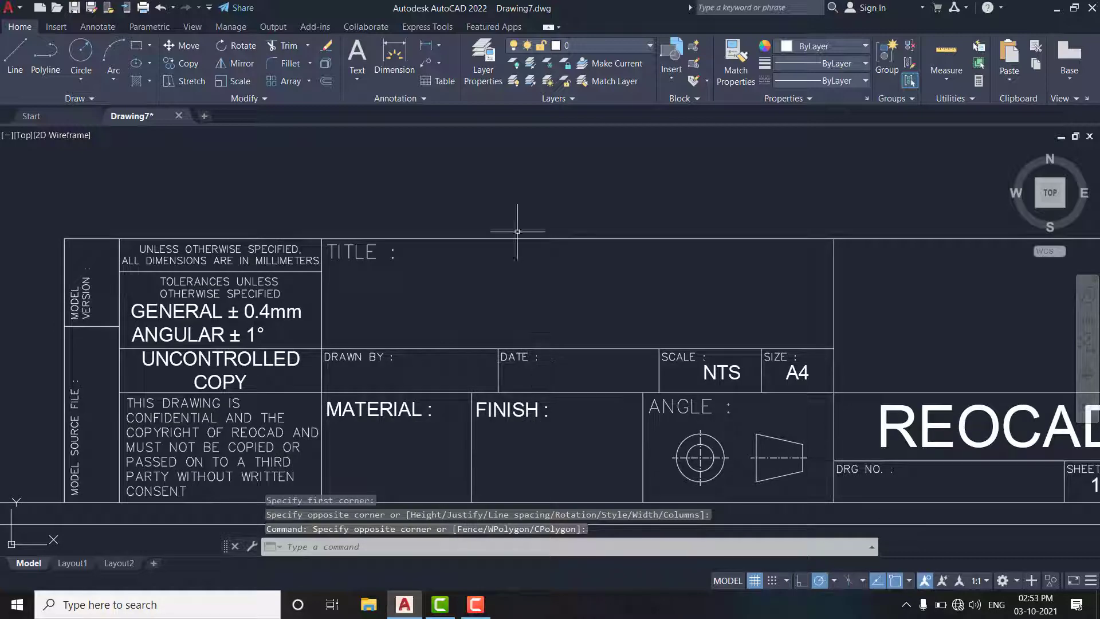
{"action": "left_click", "coordinate": [416, 102]}
{"action": "left_click", "coordinate": [371, 117]}
Check the Fields text style at 1/25" height, then start a text area with FIELD.
{"action": "left_click", "coordinate": [447, 236]}
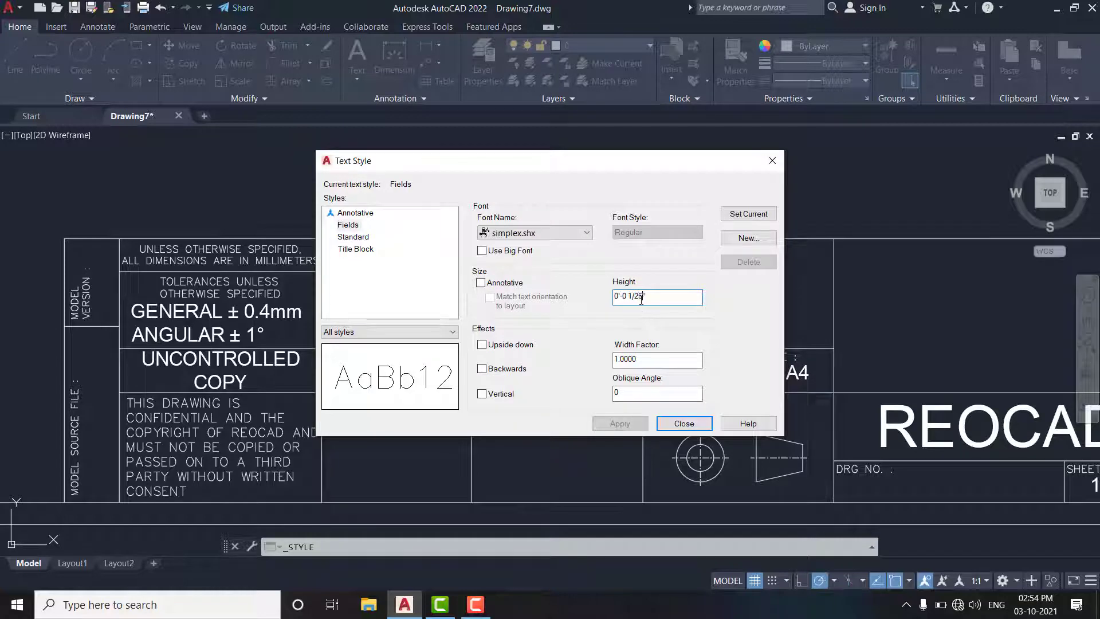
{"action": "left_click", "coordinate": [772, 161]}
{"action": "left_click", "coordinate": [357, 57]}
{"action": "left_click", "coordinate": [530, 305]}
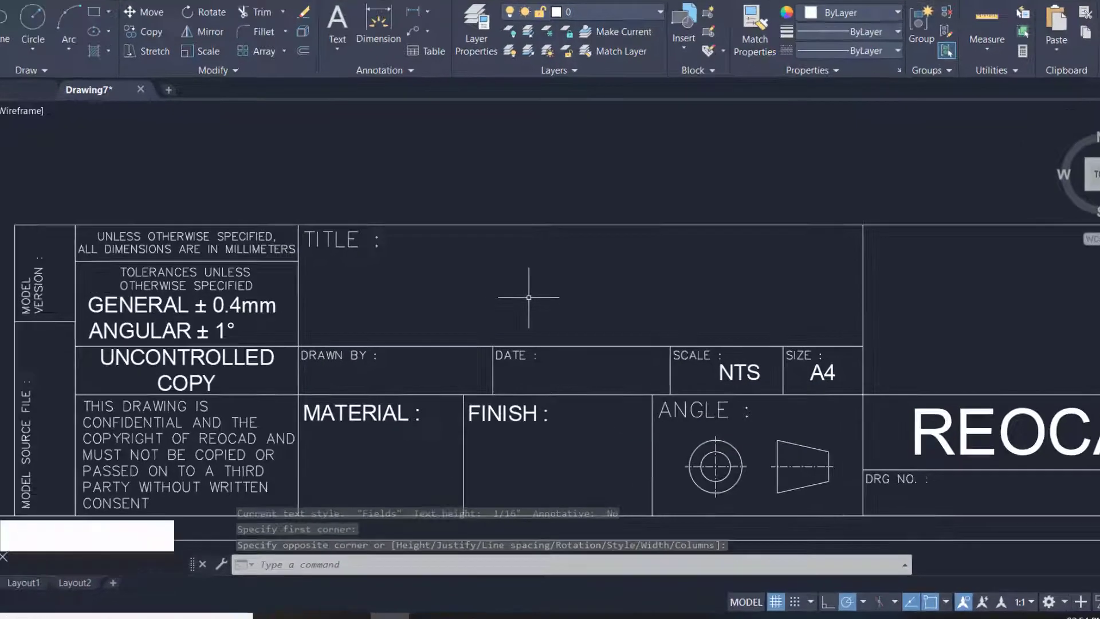
{"action": "type", "text": "FIELDs"}
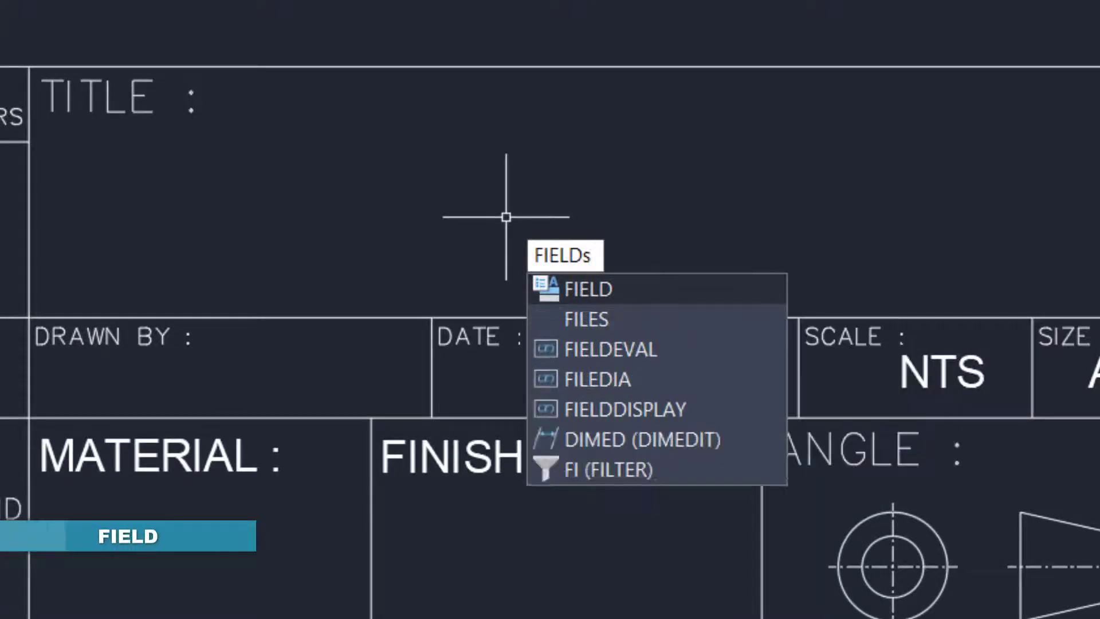
Set up an Other > SystemVariable date field in d MMMM yyyy format (3 October 2021).
{"action": "key", "text": "Return"}
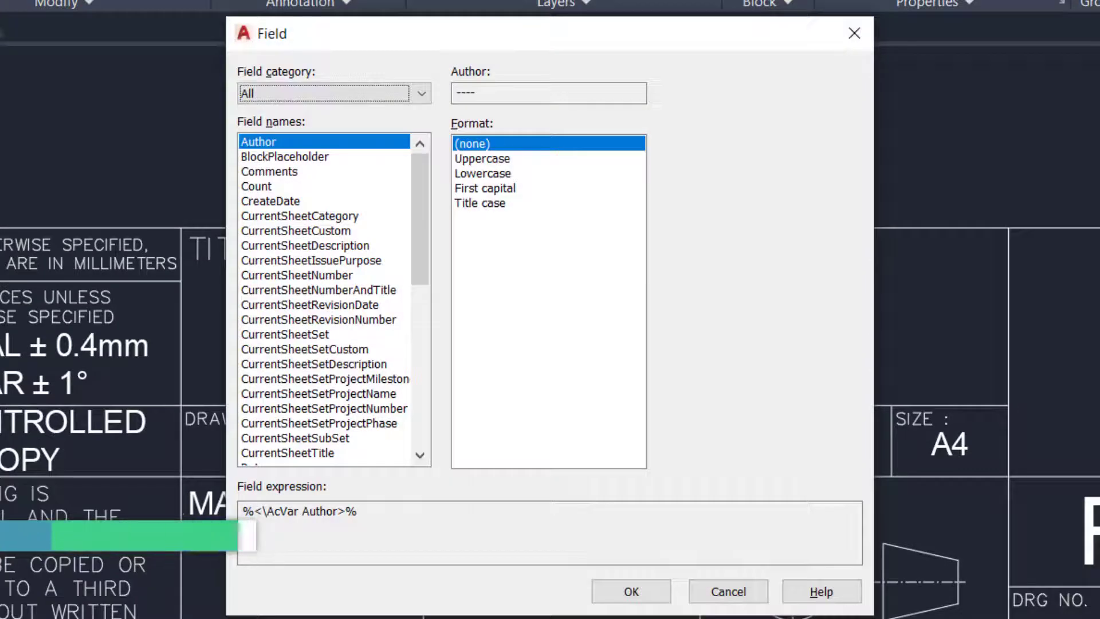
{"action": "left_click", "coordinate": [336, 99]}
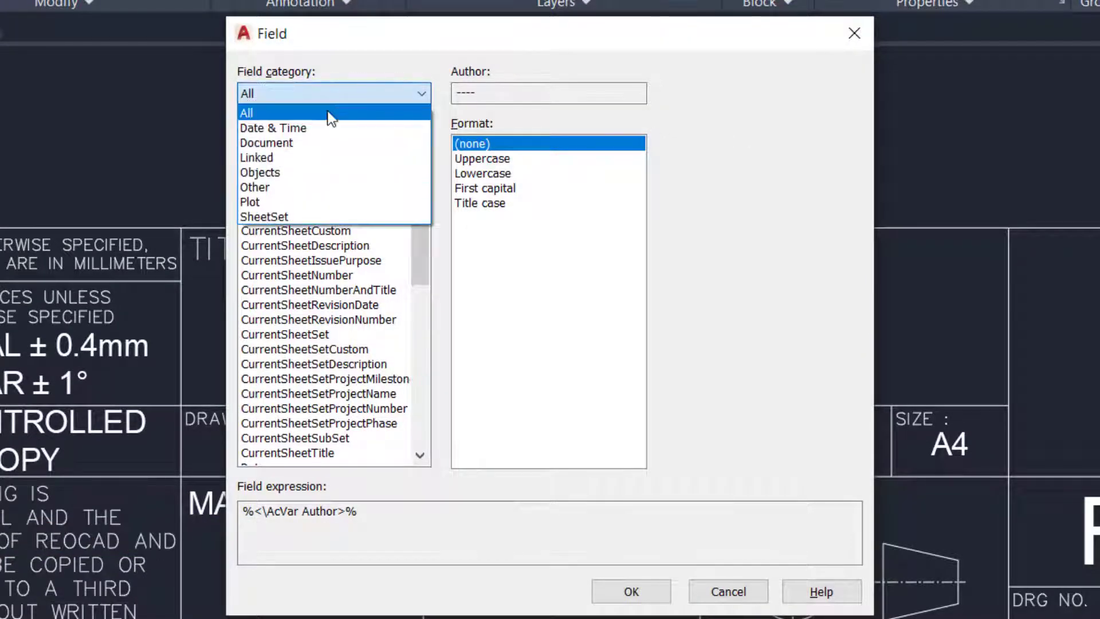
{"action": "left_click", "coordinate": [302, 189]}
{"action": "left_click", "coordinate": [298, 173]}
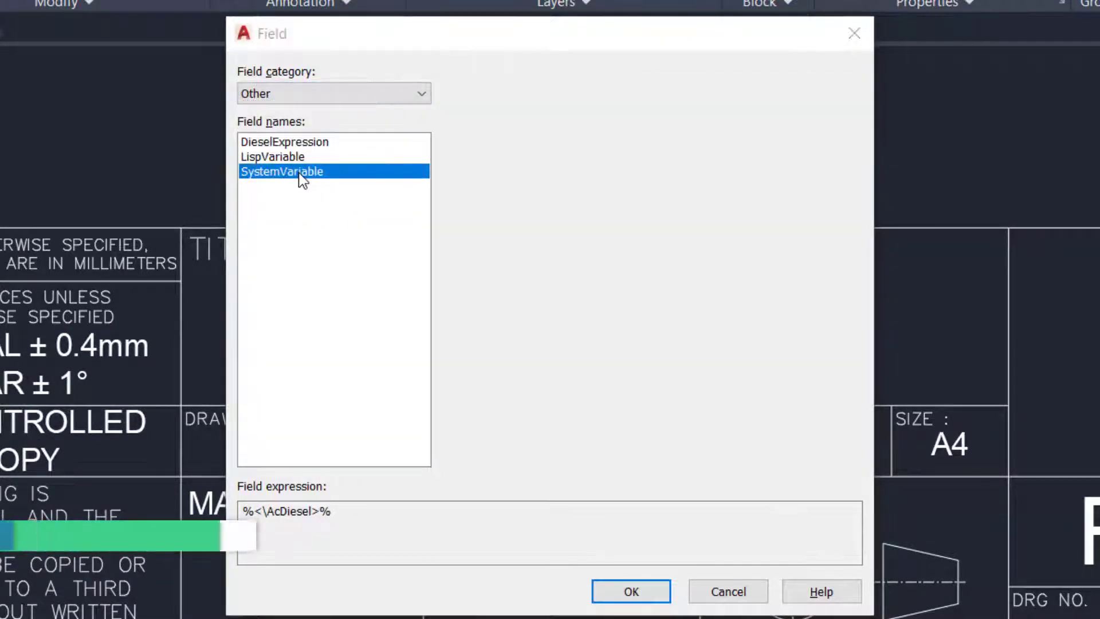
{"action": "left_click", "coordinate": [483, 285]}
{"action": "scroll", "coordinate": [489, 349], "scroll_direction": "down", "scroll_amount": 20}
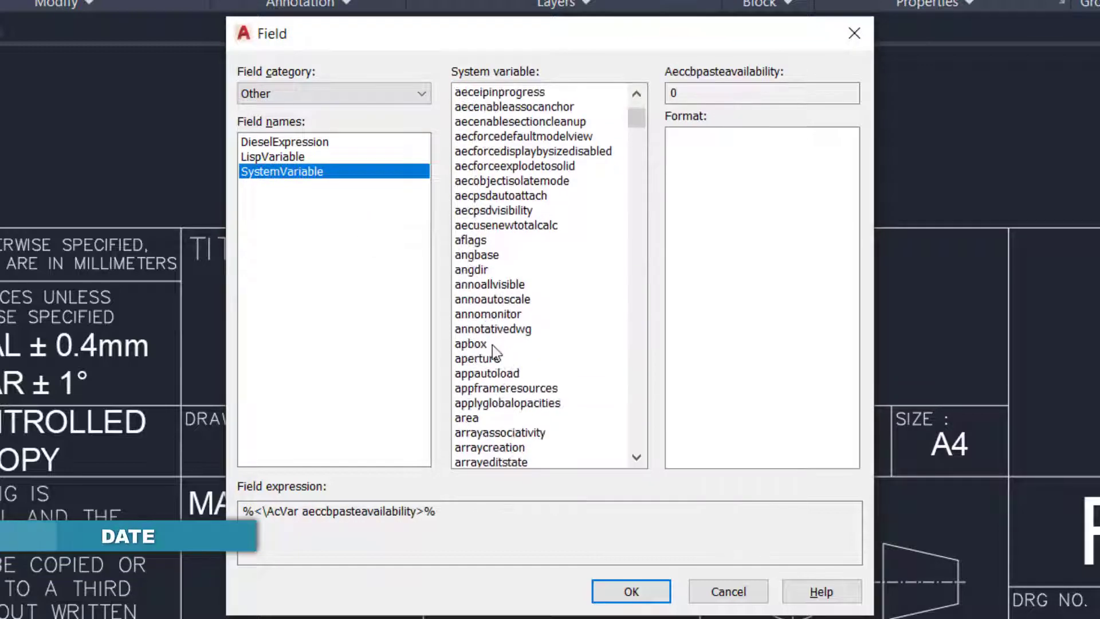
{"action": "key", "text": "d"}
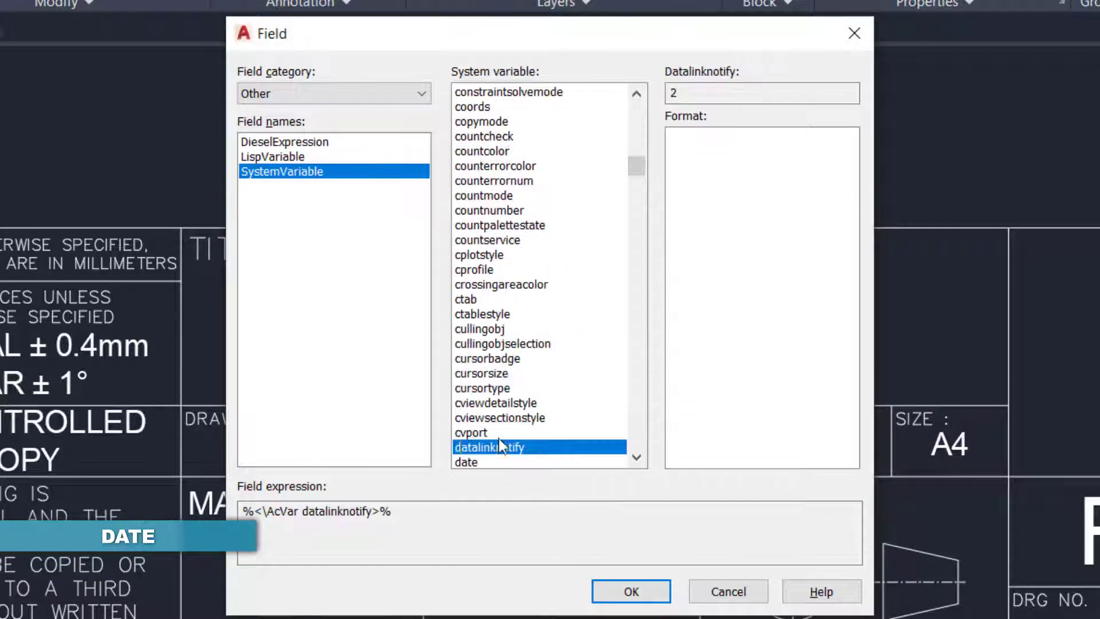
{"action": "left_click", "coordinate": [496, 461]}
{"action": "scroll", "coordinate": [716, 218], "scroll_direction": "up", "scroll_amount": 1}
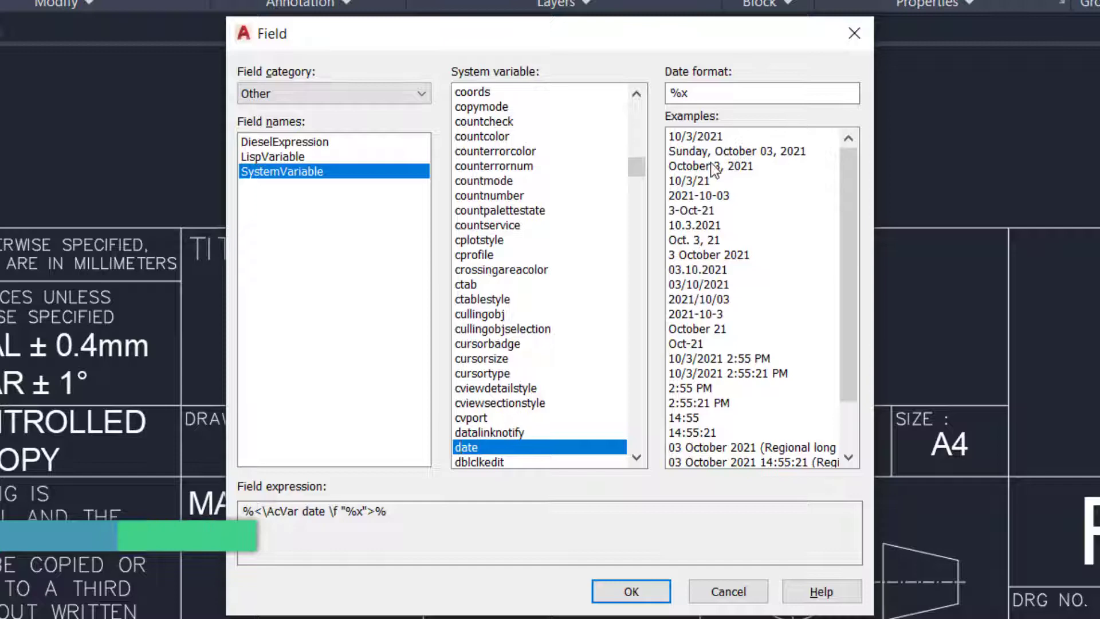
{"action": "scroll", "coordinate": [716, 217], "scroll_direction": "down", "scroll_amount": 2}
{"action": "scroll", "coordinate": [746, 394], "scroll_direction": "up", "scroll_amount": 2}
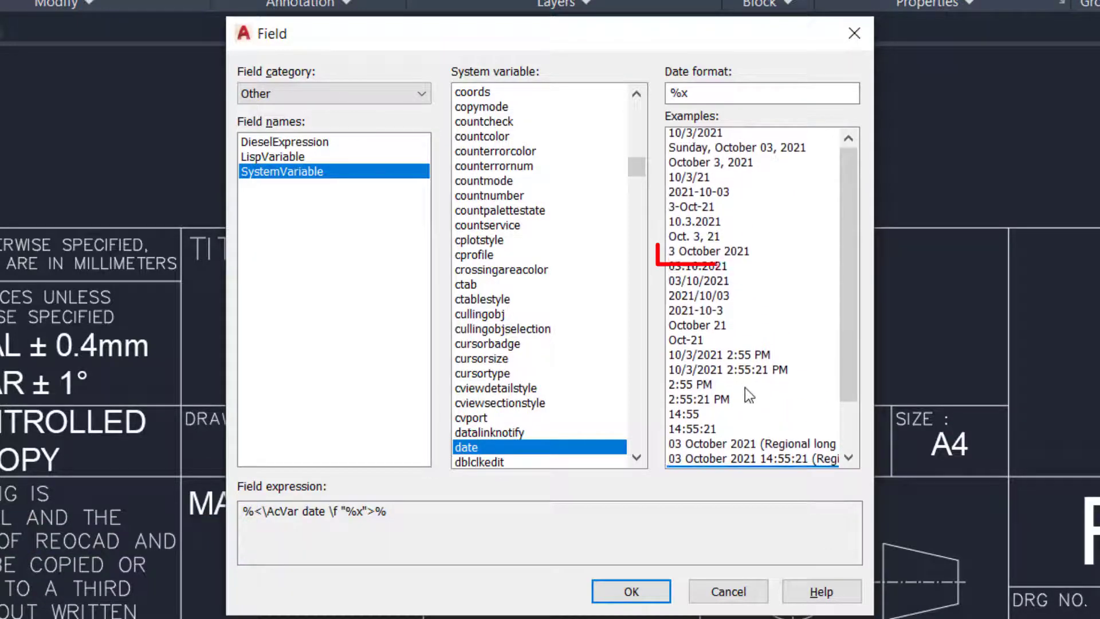
{"action": "left_click", "coordinate": [726, 255]}
{"action": "left_click", "coordinate": [639, 588]}
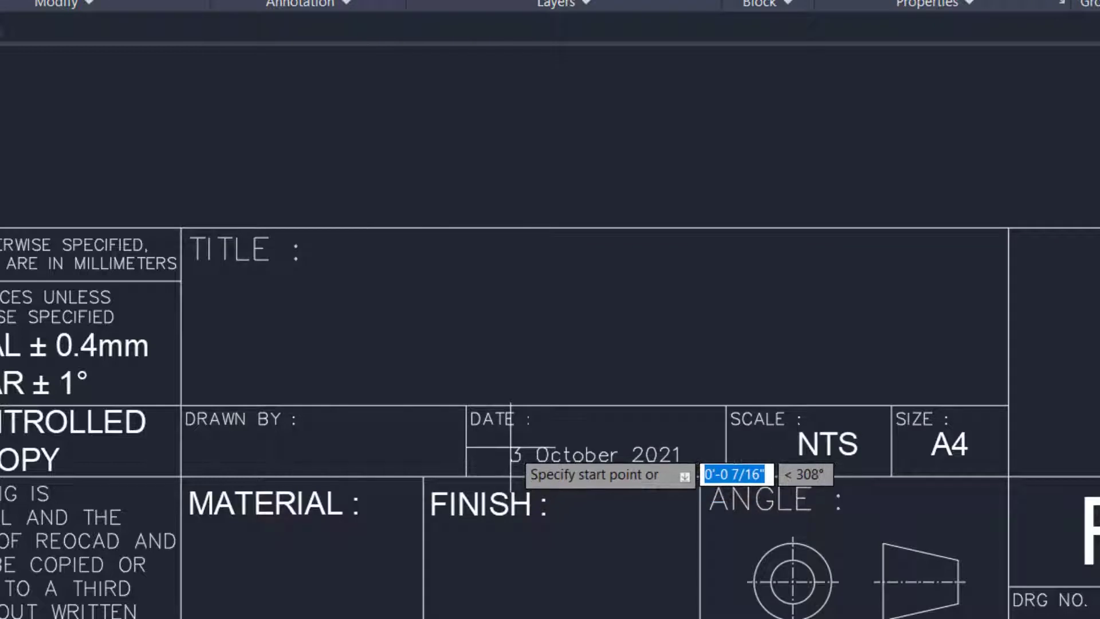
Place the date field in the DATE cell and recentre the title block.
{"action": "left_click", "coordinate": [504, 440]}
{"action": "scroll", "coordinate": [572, 458], "scroll_direction": "up", "scroll_amount": 4}
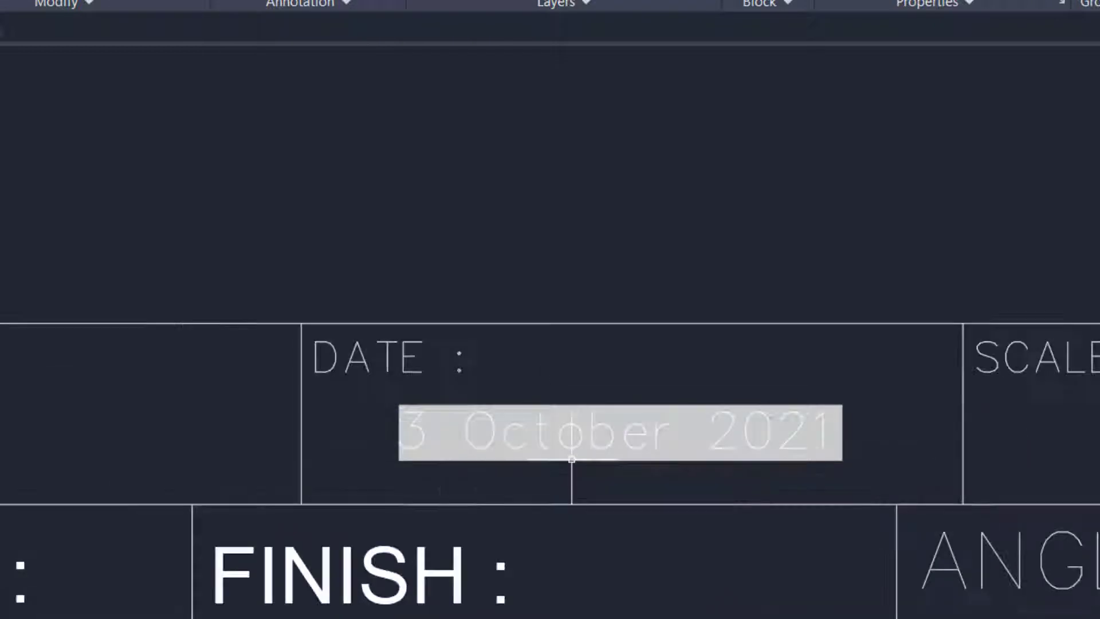
{"action": "scroll", "coordinate": [521, 508], "scroll_direction": "down", "scroll_amount": 4}
{"action": "middle_click_drag", "start_coordinate": [531, 589], "coordinate": [653, 527]}
{"action": "scroll", "coordinate": [653, 528], "scroll_direction": "up", "scroll_amount": 2}
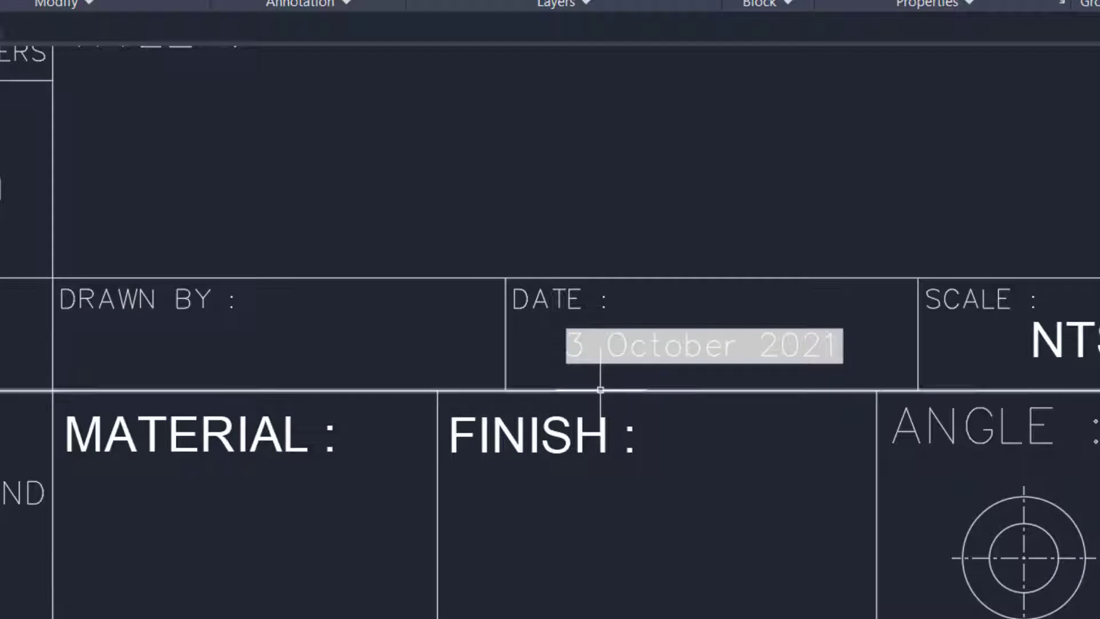
{"action": "middle_click_drag", "start_coordinate": [642, 348], "coordinate": [689, 392]}
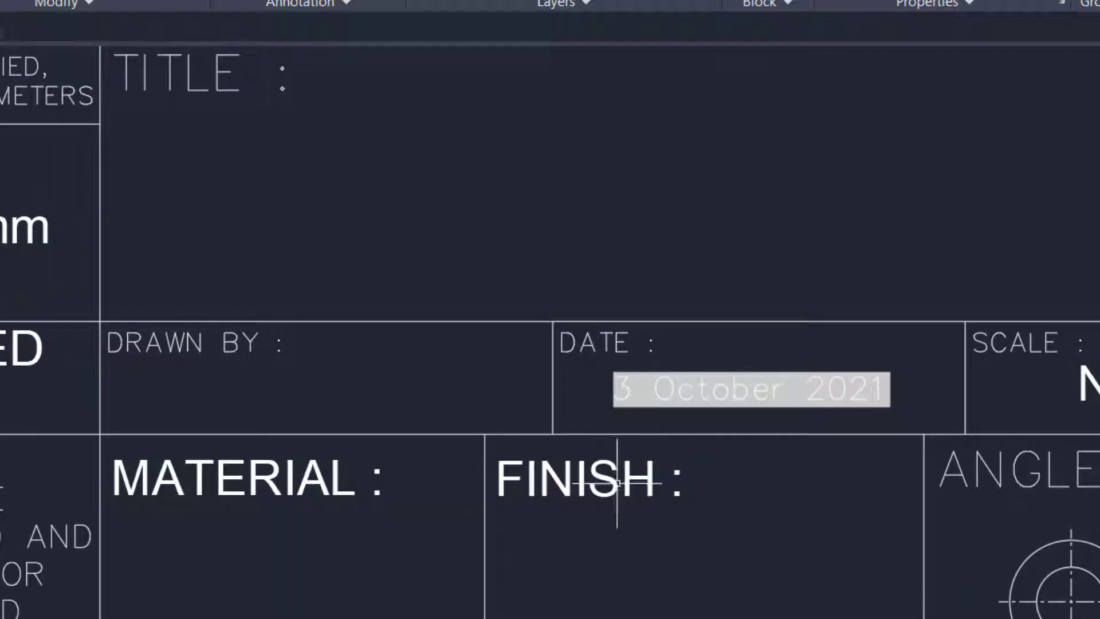
{"action": "scroll", "coordinate": [702, 424], "scroll_direction": "down", "scroll_amount": 2}
{"action": "middle_click_drag", "start_coordinate": [726, 450], "coordinate": [681, 499]}
Insert a Document Author field with (none) format into the DRAWN BY cell.
{"action": "double_click", "coordinate": [676, 404]}
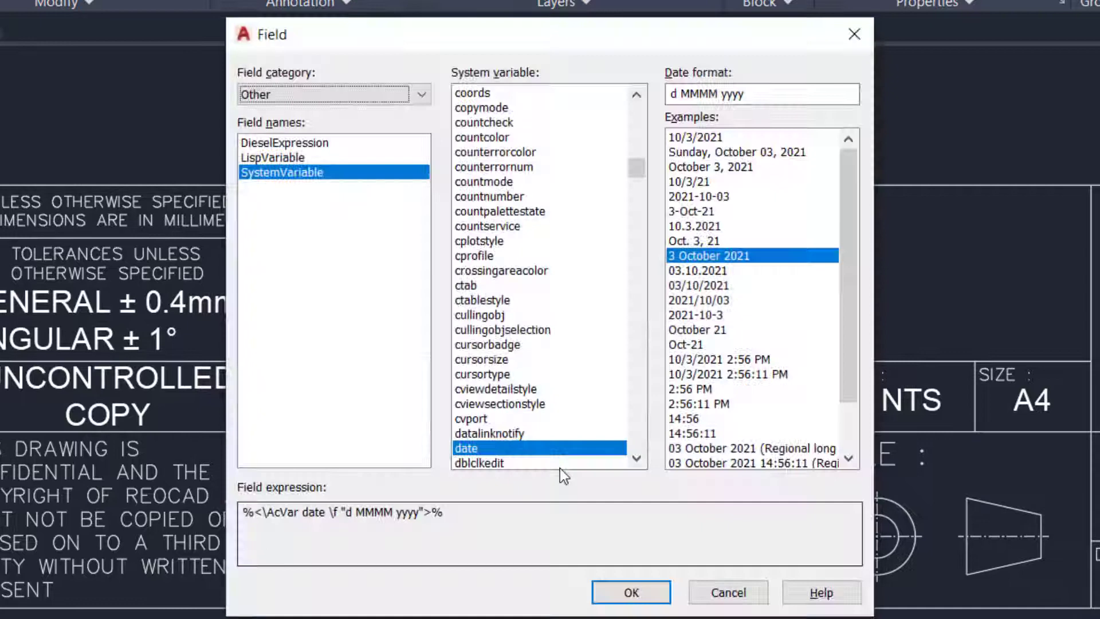
{"action": "left_click", "coordinate": [348, 93]}
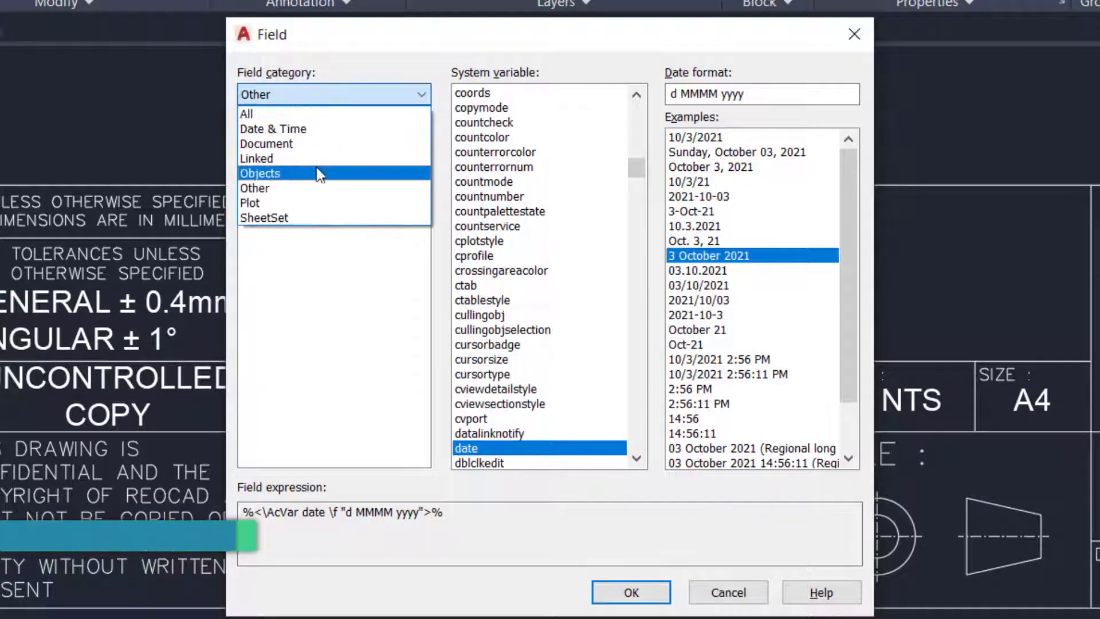
{"action": "left_click", "coordinate": [318, 144]}
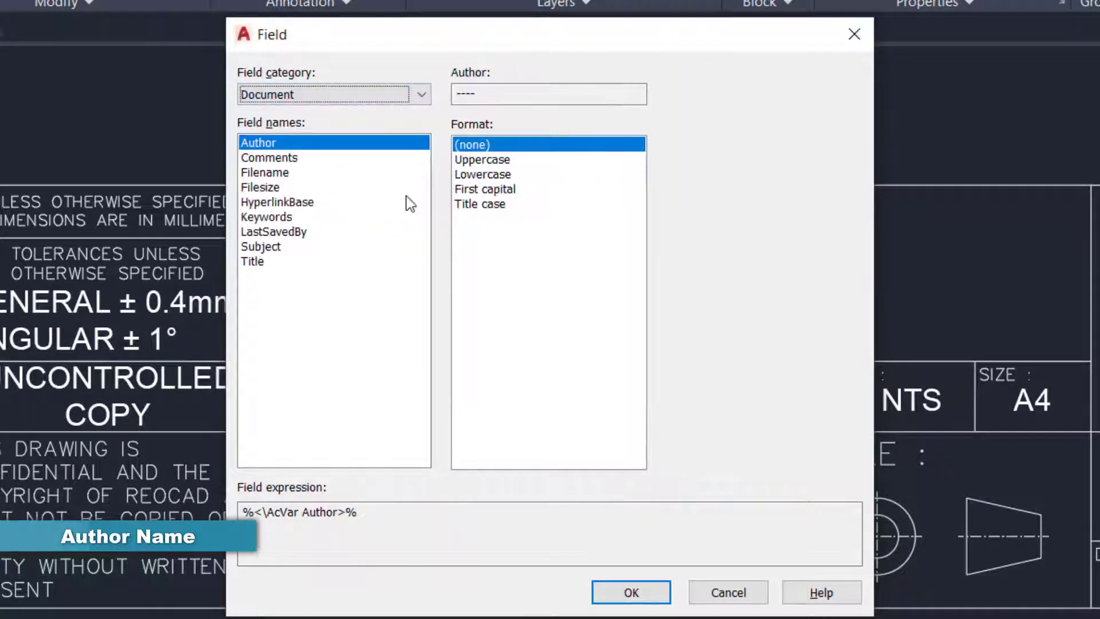
{"action": "left_click", "coordinate": [499, 150]}
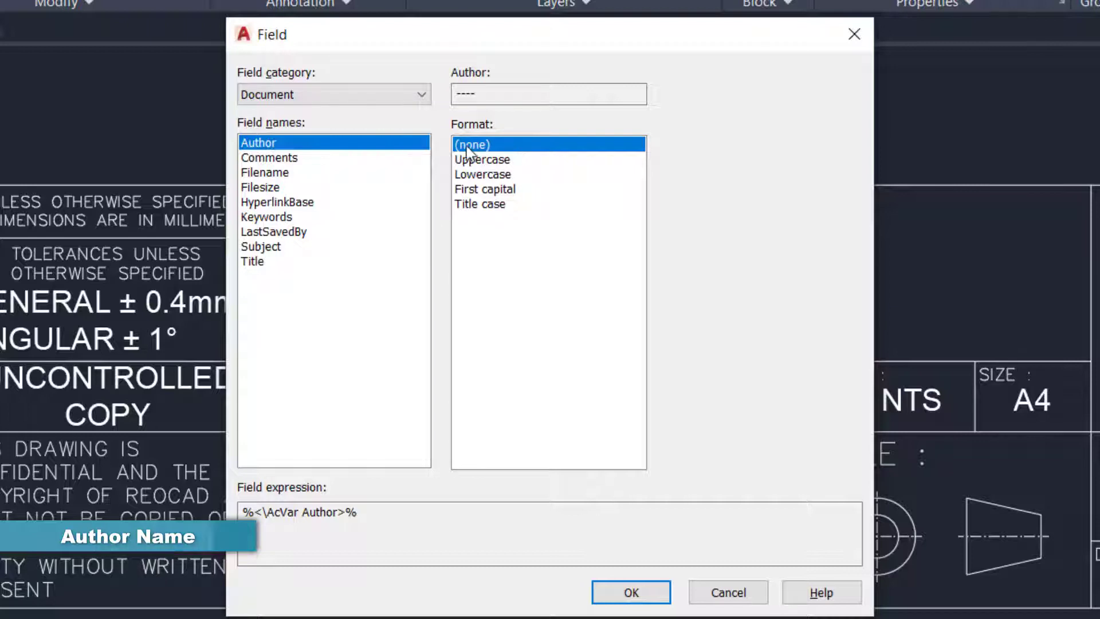
{"action": "left_click", "coordinate": [636, 593]}
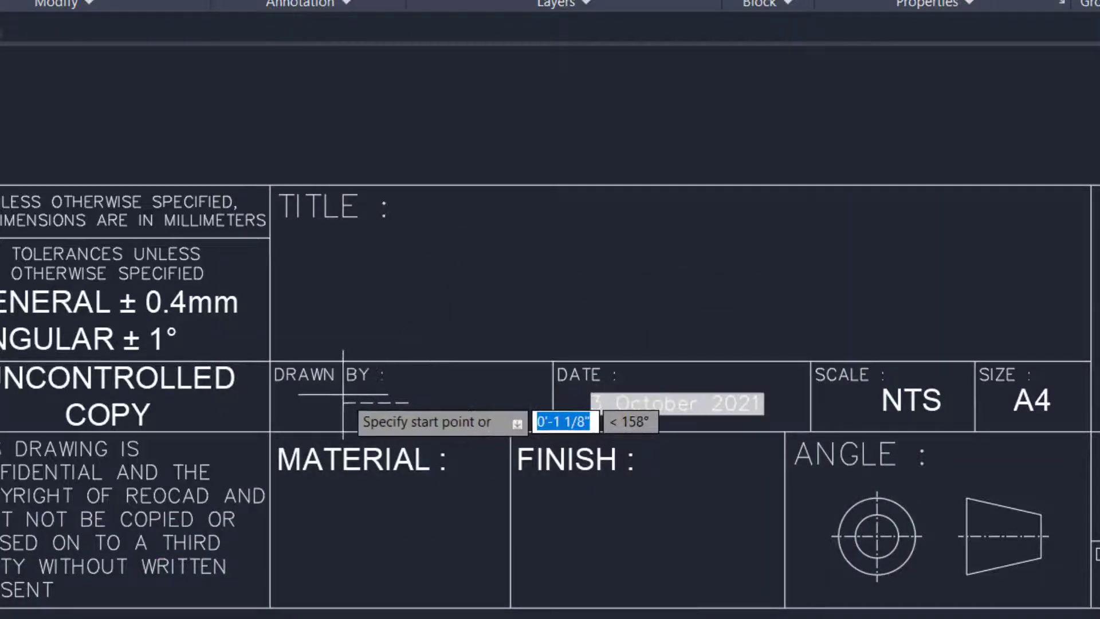
{"action": "left_click", "coordinate": [294, 397]}
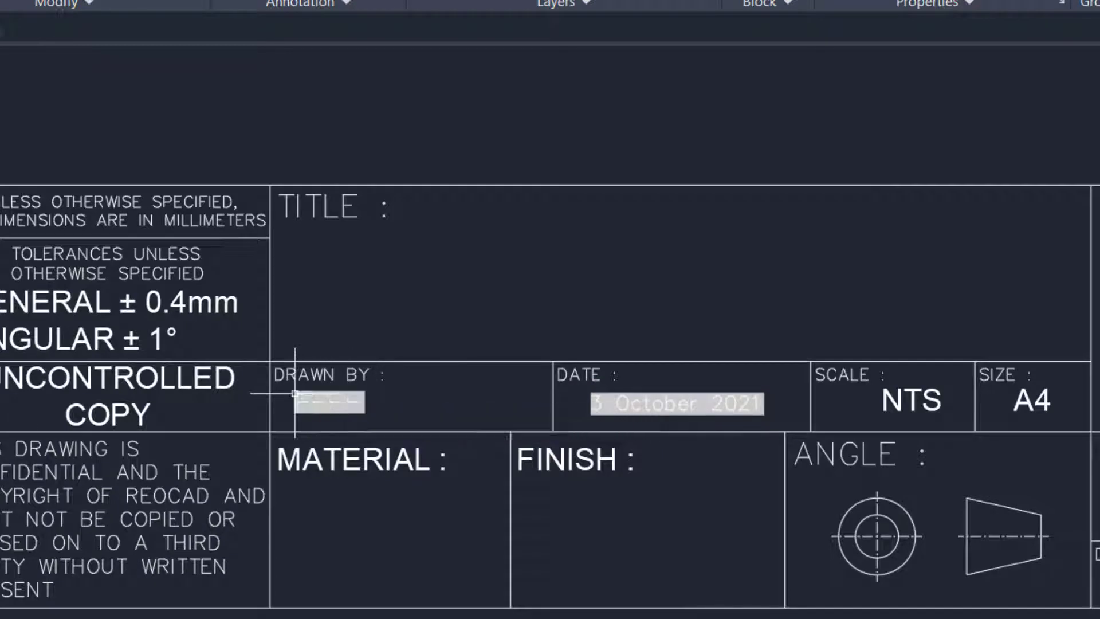
{"action": "scroll", "coordinate": [318, 401], "scroll_direction": "up", "scroll_amount": 4}
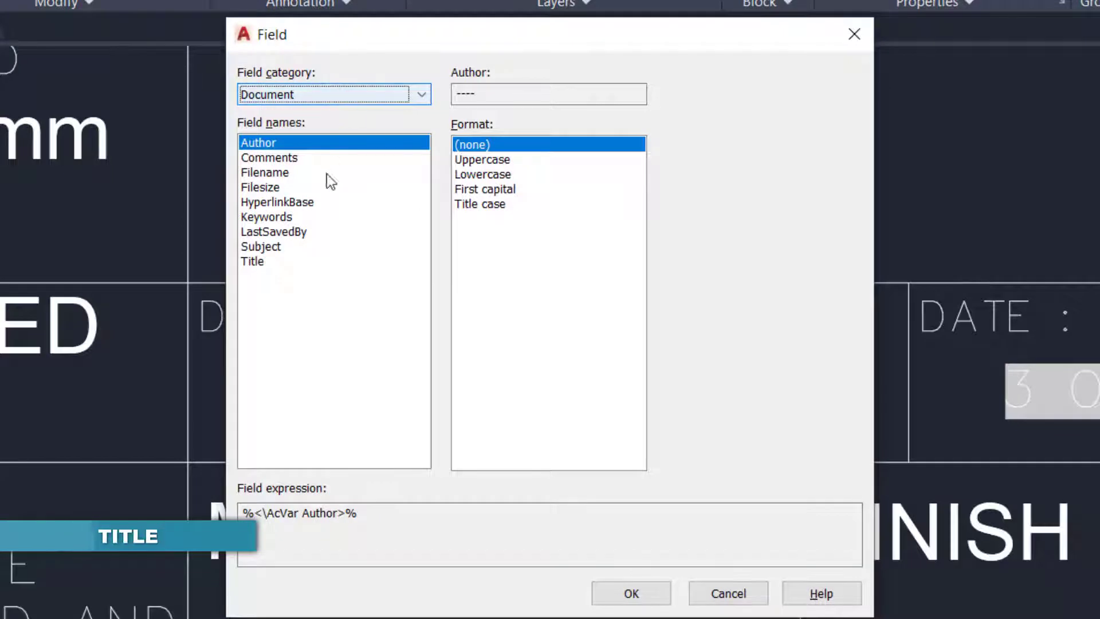
Insert the document Title field with (none) format into the TITLE cell, showing ----.
{"action": "left_click", "coordinate": [256, 262]}
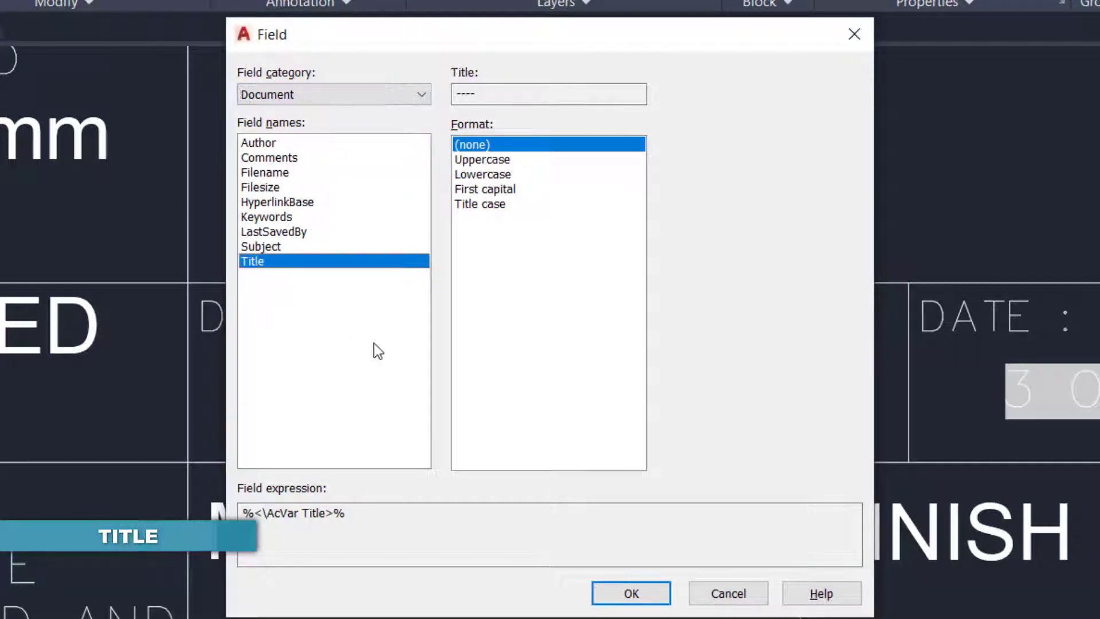
{"action": "left_click", "coordinate": [501, 161]}
{"action": "left_click", "coordinate": [501, 148]}
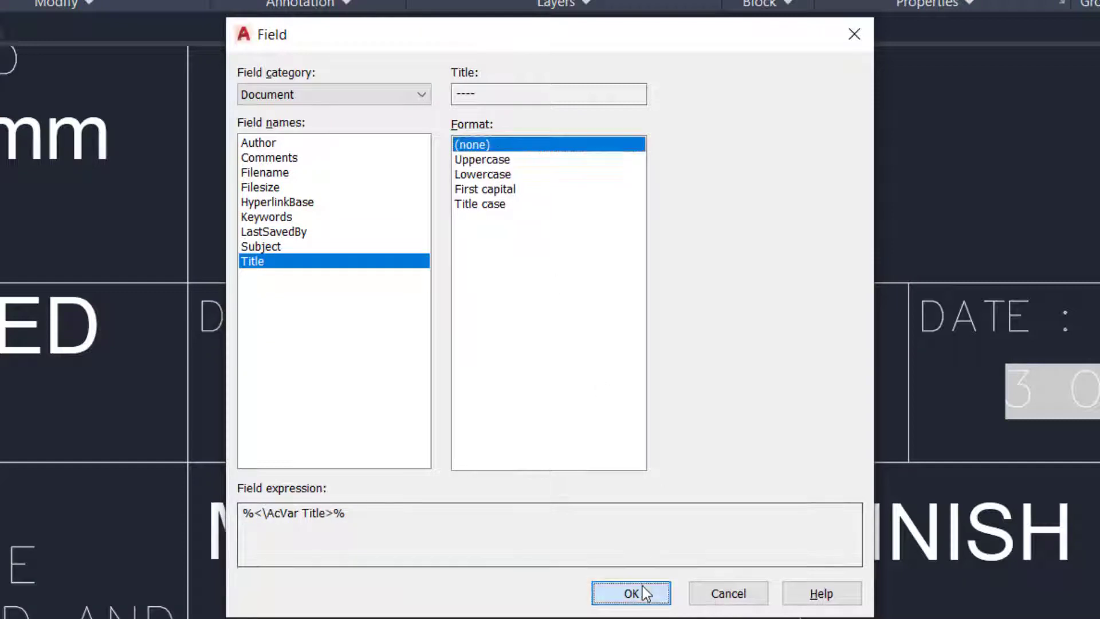
{"action": "left_click", "coordinate": [636, 593]}
{"action": "scroll", "coordinate": [528, 245], "scroll_direction": "down", "scroll_amount": 2}
{"action": "middle_click_drag", "start_coordinate": [527, 246], "coordinate": [353, 468]}
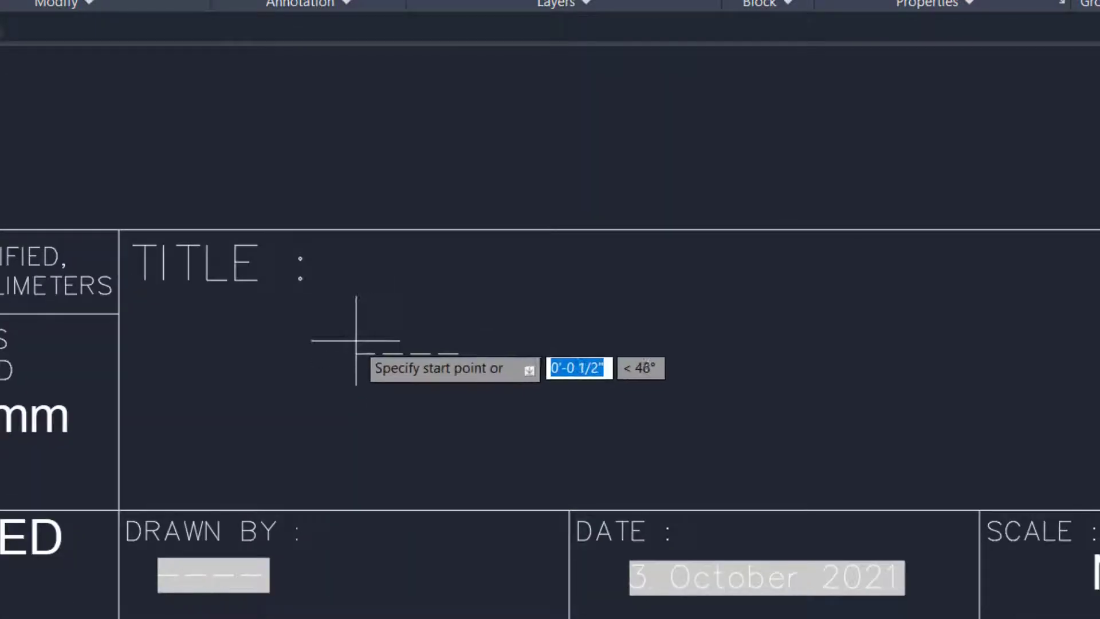
{"action": "left_click", "coordinate": [341, 317]}
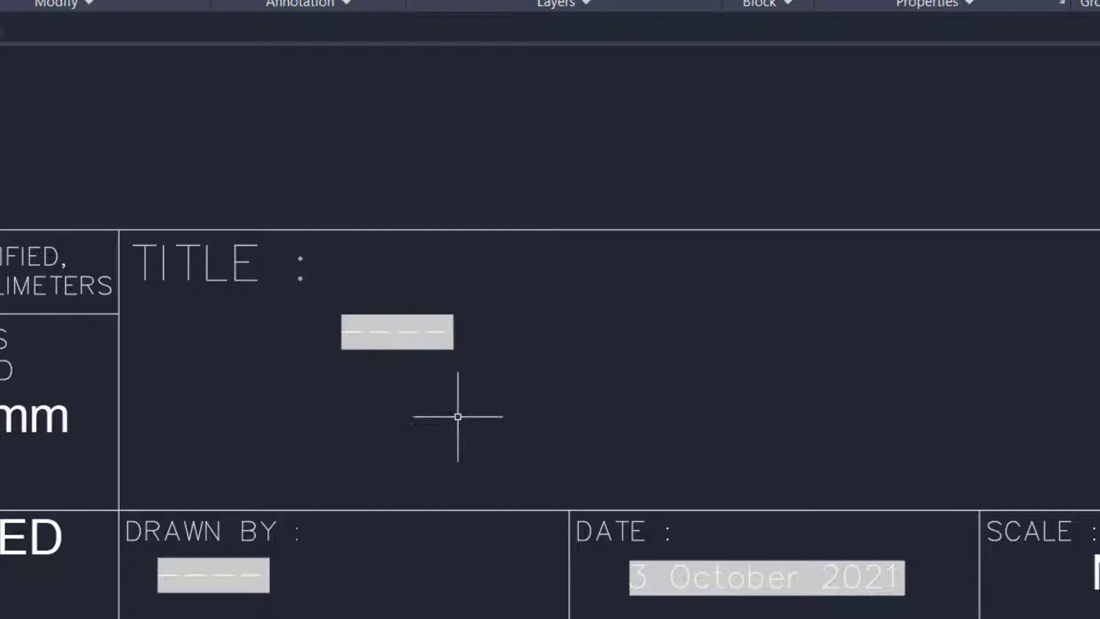
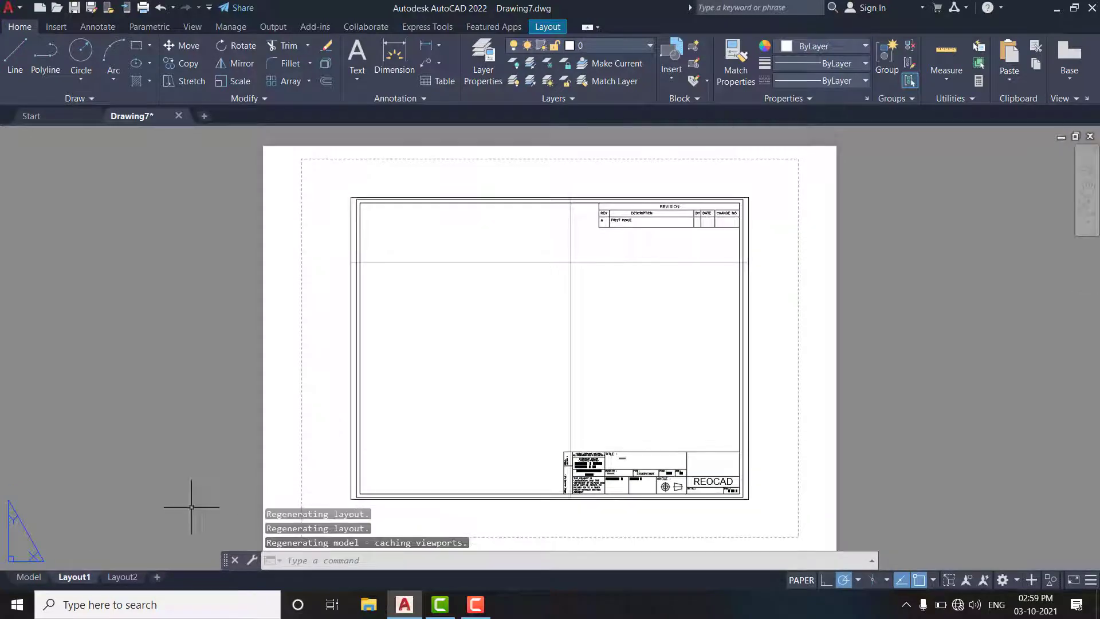
Window-select and delete the REOCAD border and title block from Layout1.
{"action": "scroll", "coordinate": [533, 393], "scroll_direction": "down", "scroll_amount": 2}
{"action": "scroll", "coordinate": [560, 425], "scroll_direction": "up", "scroll_amount": 3}
{"action": "left_click", "coordinate": [729, 462]}
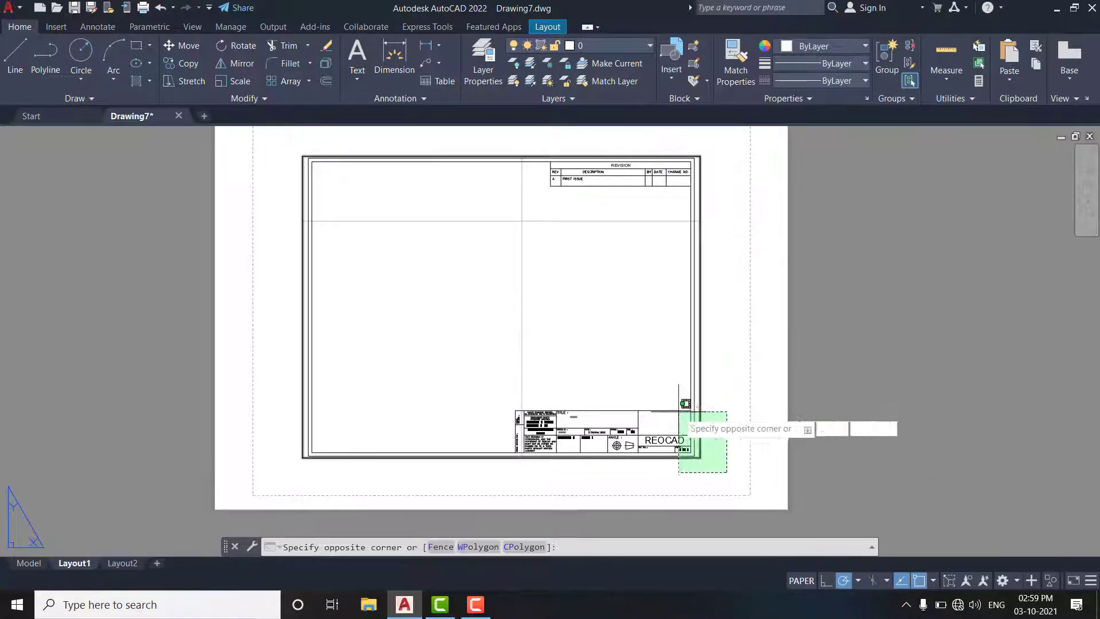
{"action": "left_click", "coordinate": [681, 404]}
{"action": "key", "text": "Delete"}
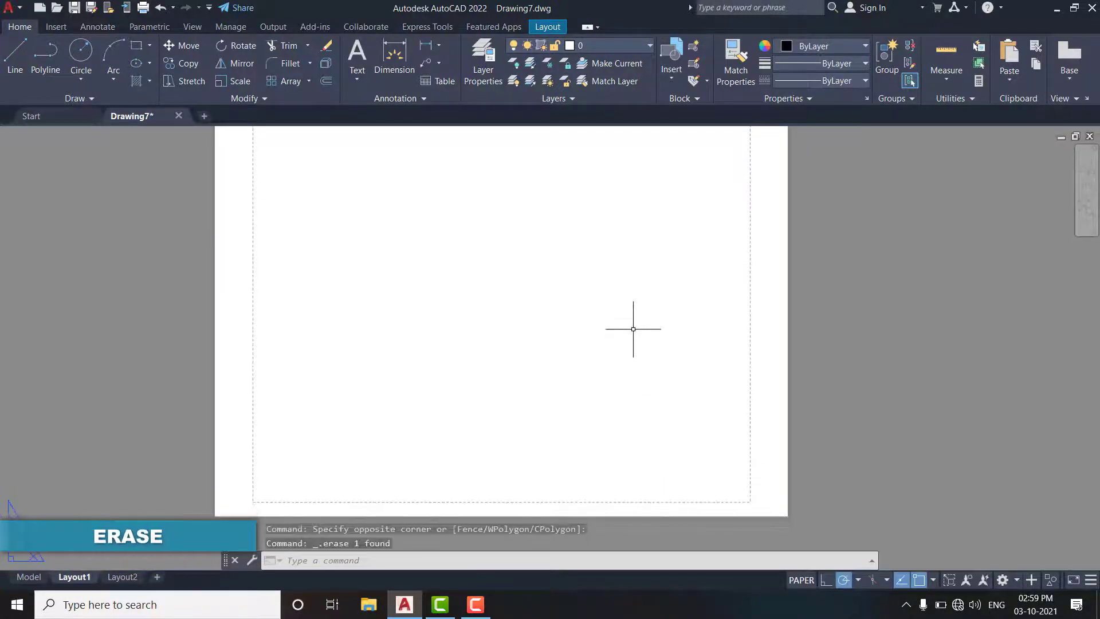
{"action": "middle_click_drag", "start_coordinate": [607, 322], "coordinate": [628, 344]}
{"action": "scroll", "coordinate": [610, 321], "scroll_direction": "down", "scroll_amount": 2}
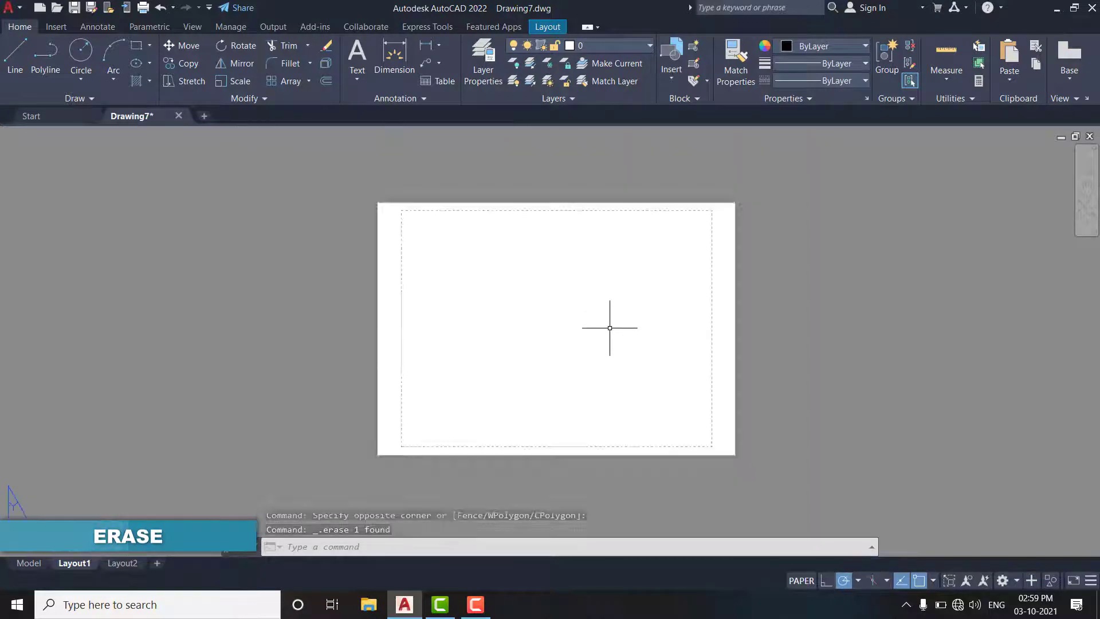
{"action": "scroll", "coordinate": [610, 332], "scroll_direction": "up", "scroll_amount": 2}
{"action": "left_click", "coordinate": [579, 338]}
{"action": "left_click", "coordinate": [584, 370]}
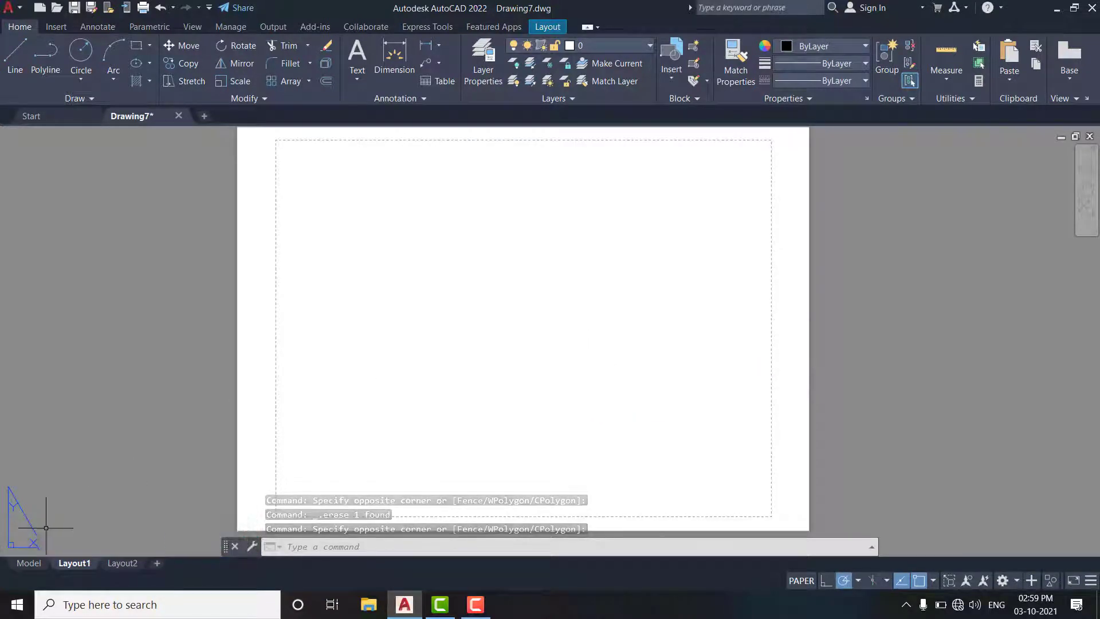
Give Layout1's page setup DWG To PDF.pc3, ANSI expand A (11.00 x 8.50 Inches) paper and 1:1 scale.
{"action": "right_click", "coordinate": [68, 564]}
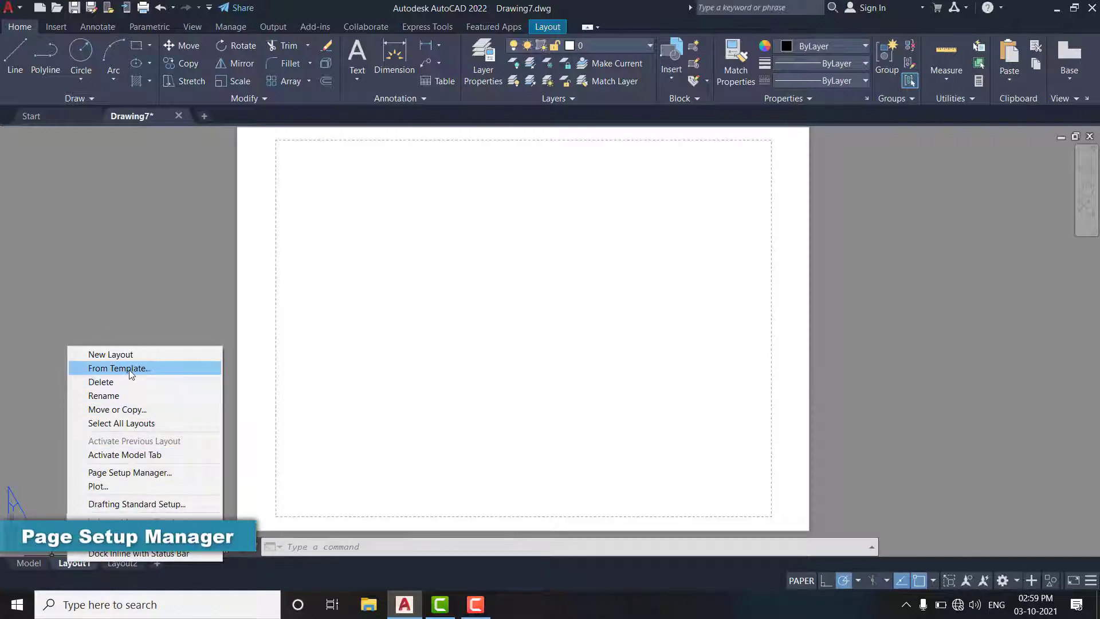
{"action": "left_click", "coordinate": [136, 473]}
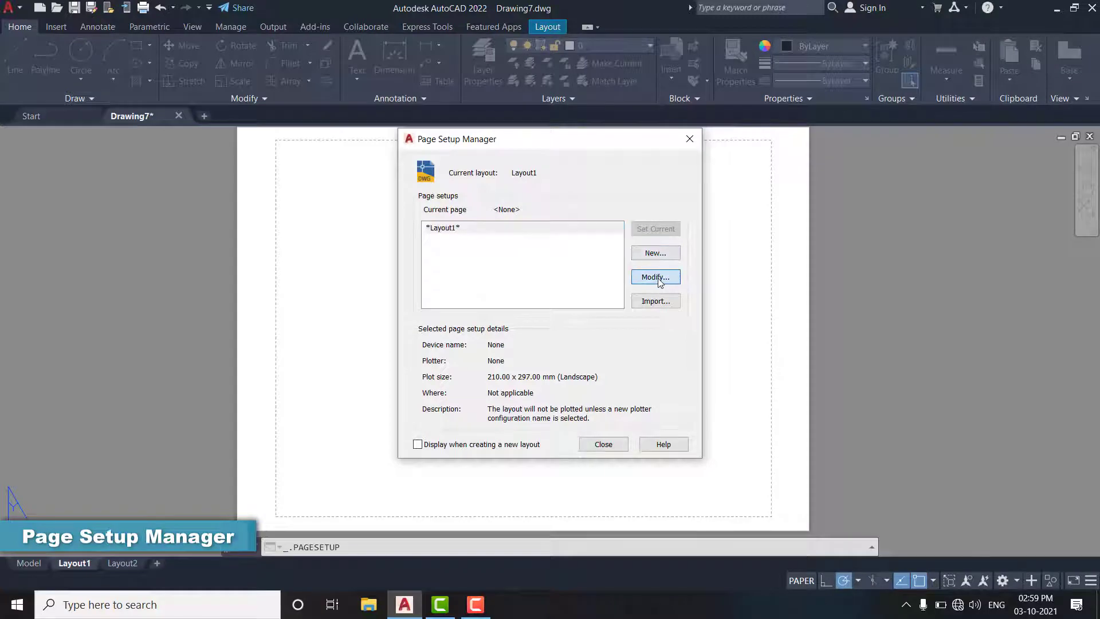
{"action": "left_click", "coordinate": [655, 277]}
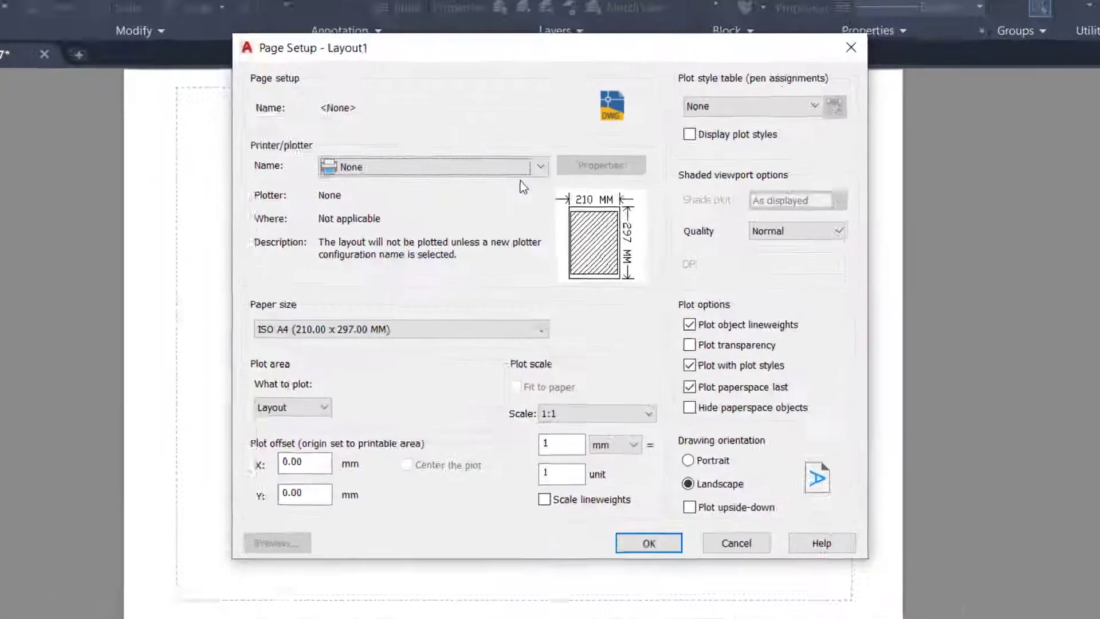
{"action": "left_click", "coordinate": [537, 165]}
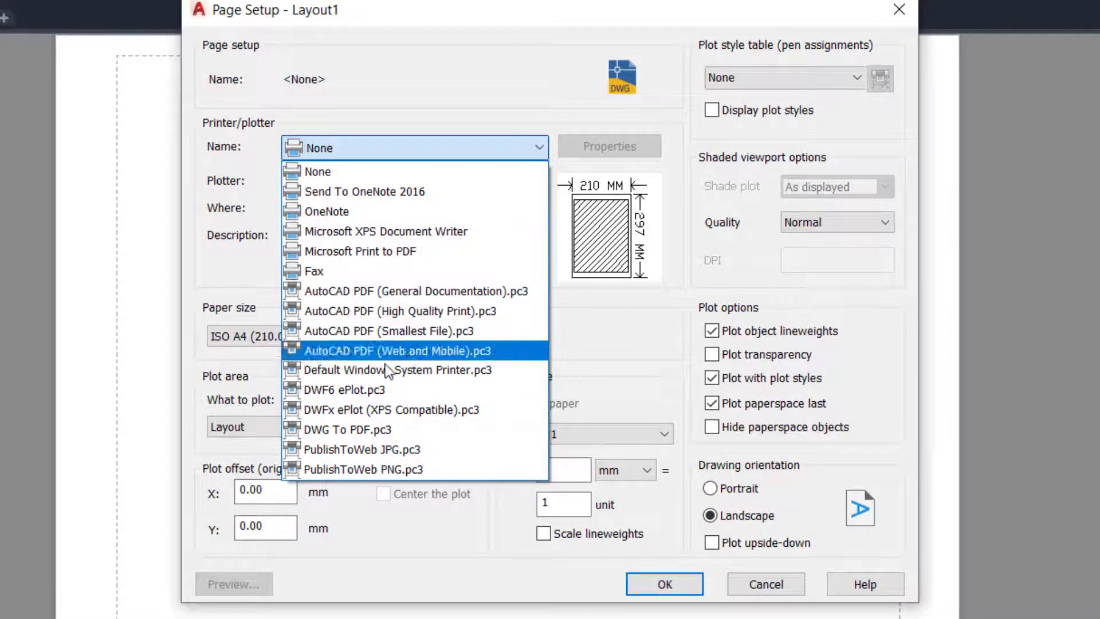
{"action": "left_click", "coordinate": [383, 429]}
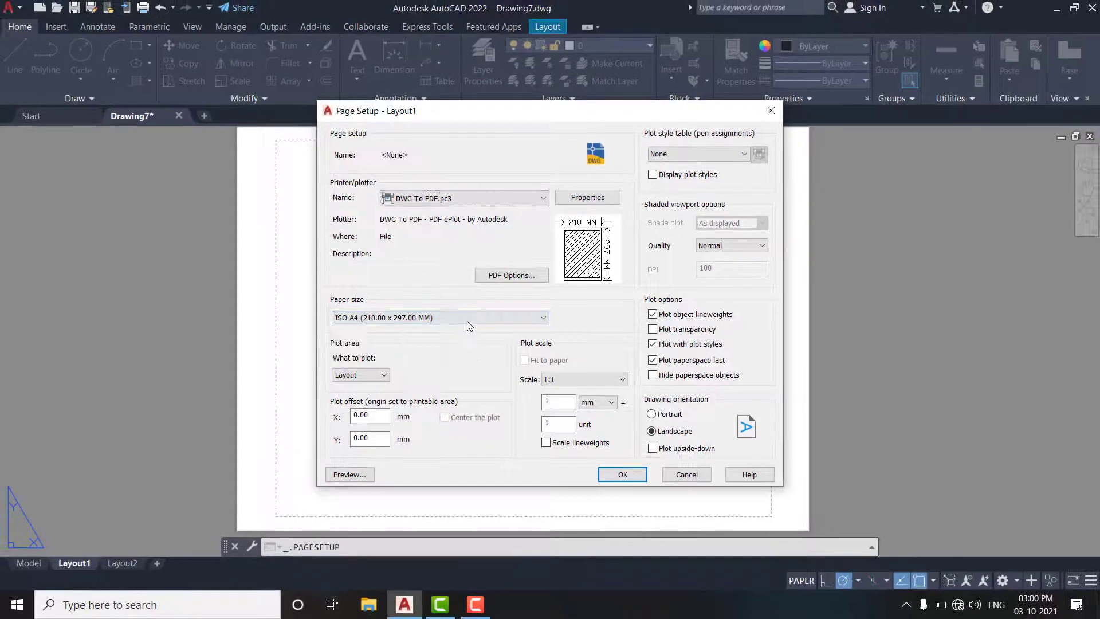
{"action": "left_click", "coordinate": [477, 318]}
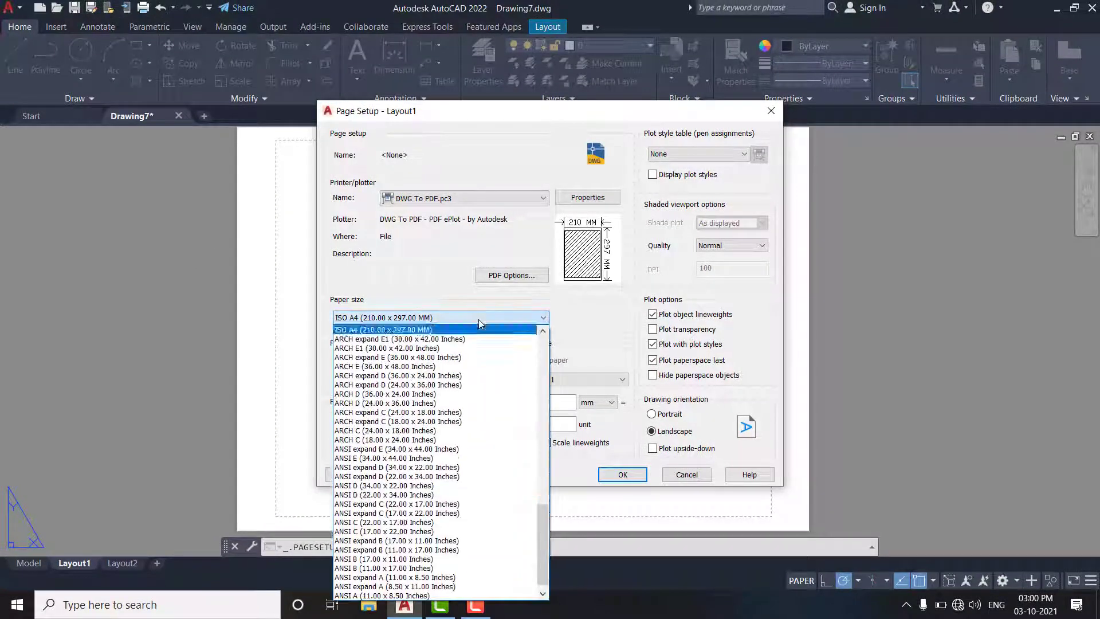
{"action": "scroll", "coordinate": [424, 448], "scroll_direction": "down", "scroll_amount": 1}
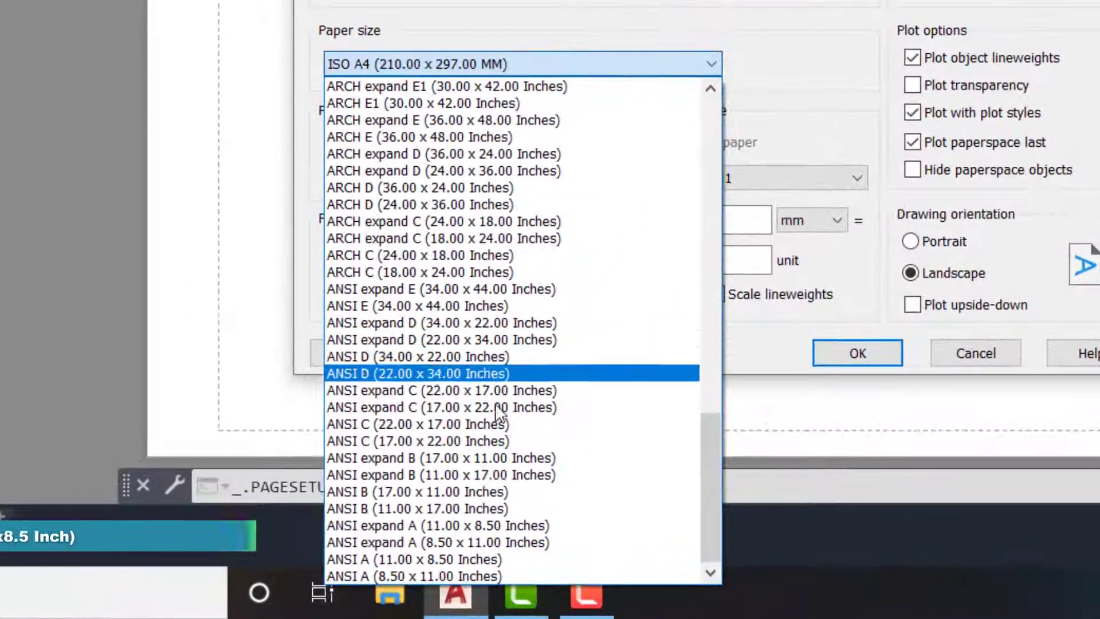
{"action": "left_click", "coordinate": [586, 527]}
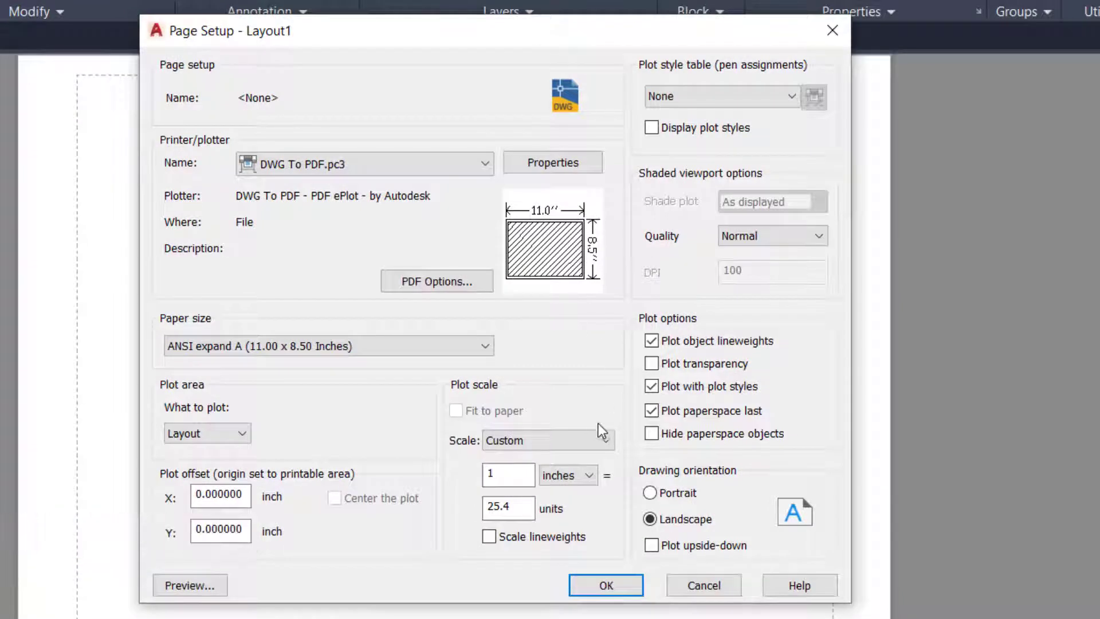
{"action": "left_click", "coordinate": [547, 440]}
{"action": "left_click", "coordinate": [516, 470]}
{"action": "left_click", "coordinate": [601, 585]}
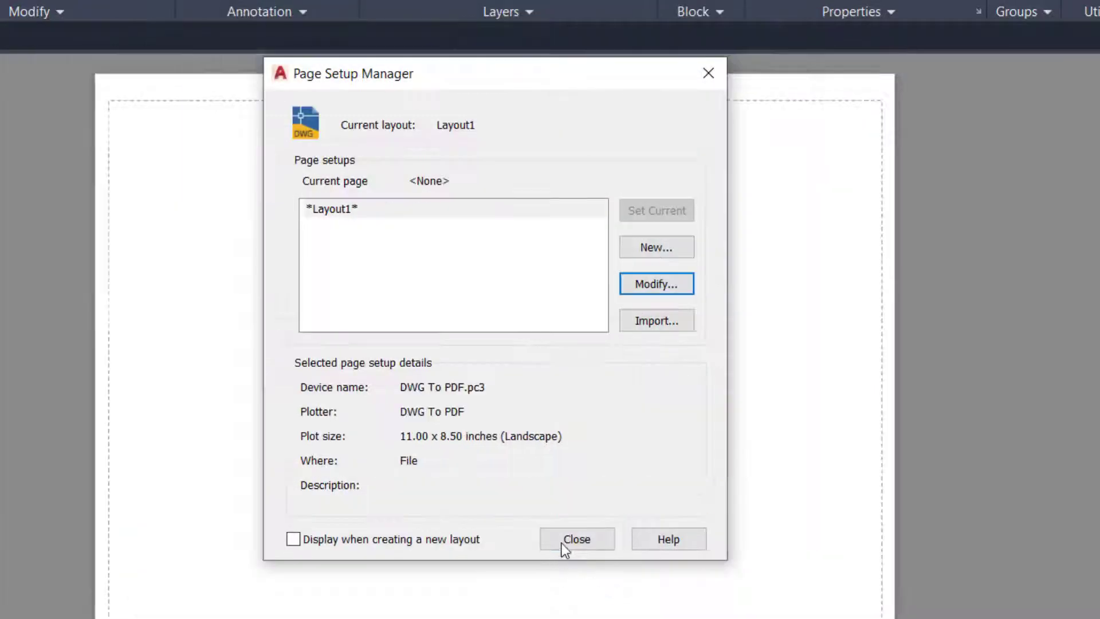
{"action": "left_click", "coordinate": [572, 539]}
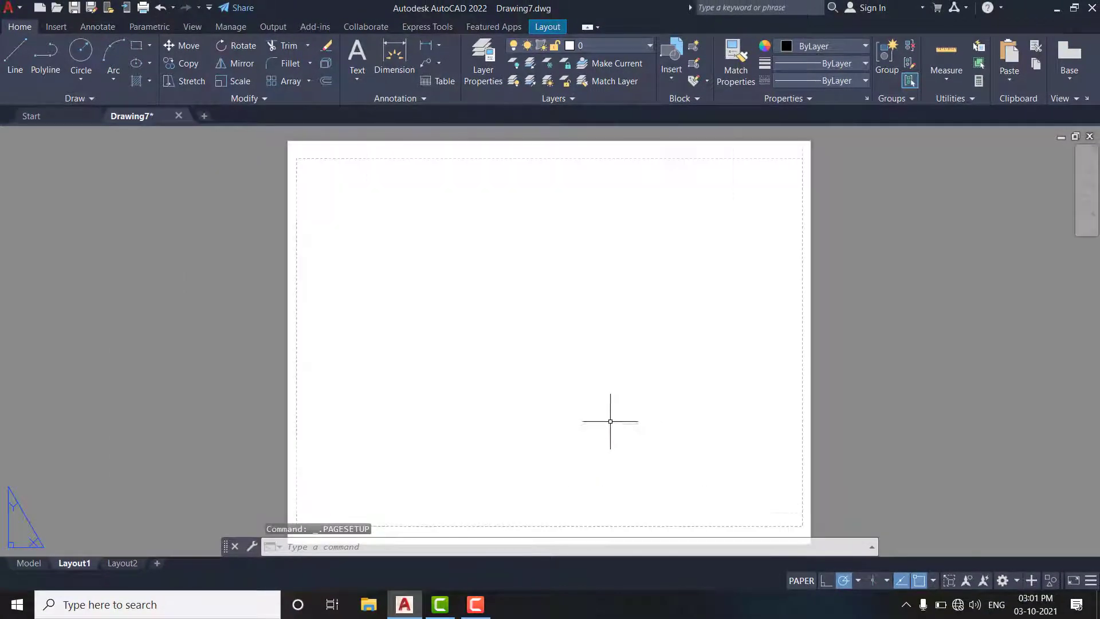
Paste the copied REOCAD title block at the sheet's lower-left corner with PASTECLIP.
{"action": "middle_click", "coordinate": [610, 423]}
{"action": "left_click", "coordinate": [573, 352]}
{"action": "type", "text": "pas"}
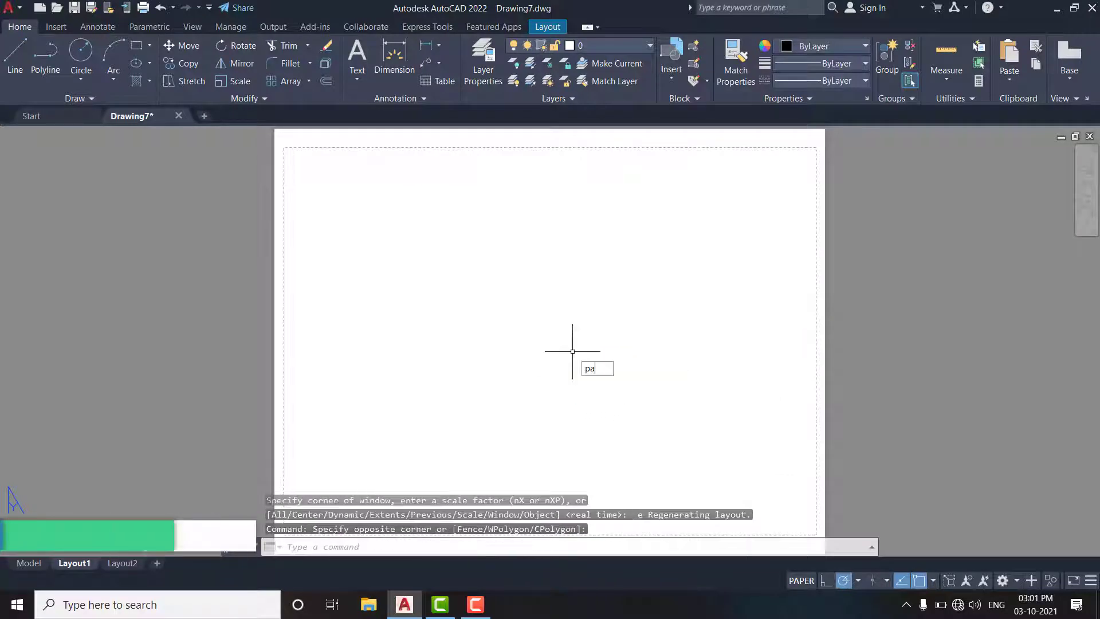
{"action": "key", "text": "Return"}
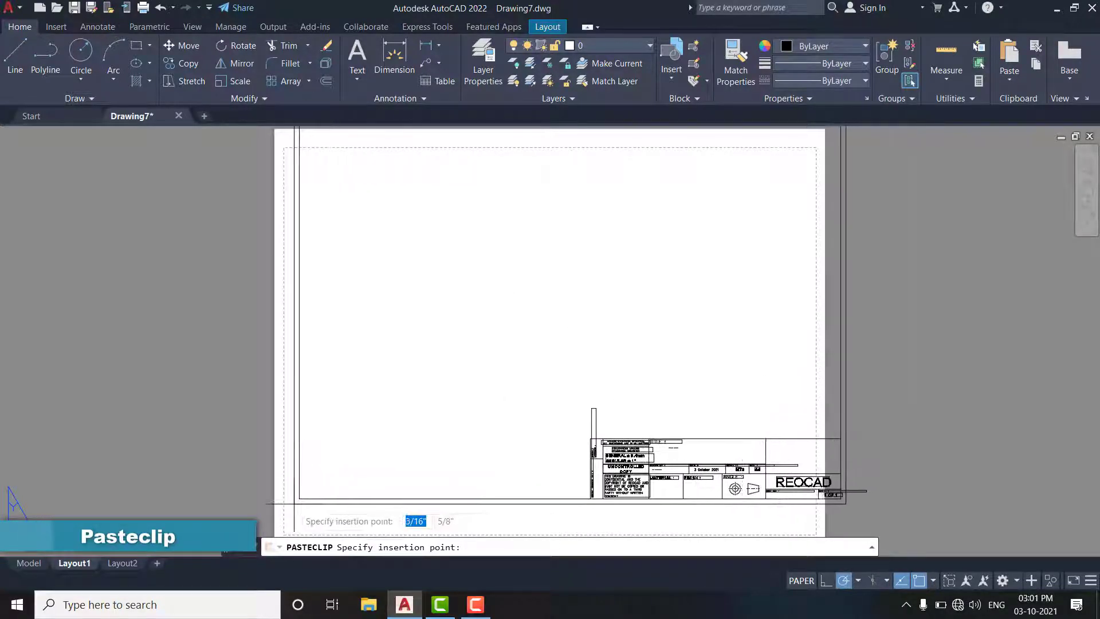
{"action": "scroll", "coordinate": [306, 459], "scroll_direction": "up", "scroll_amount": 3}
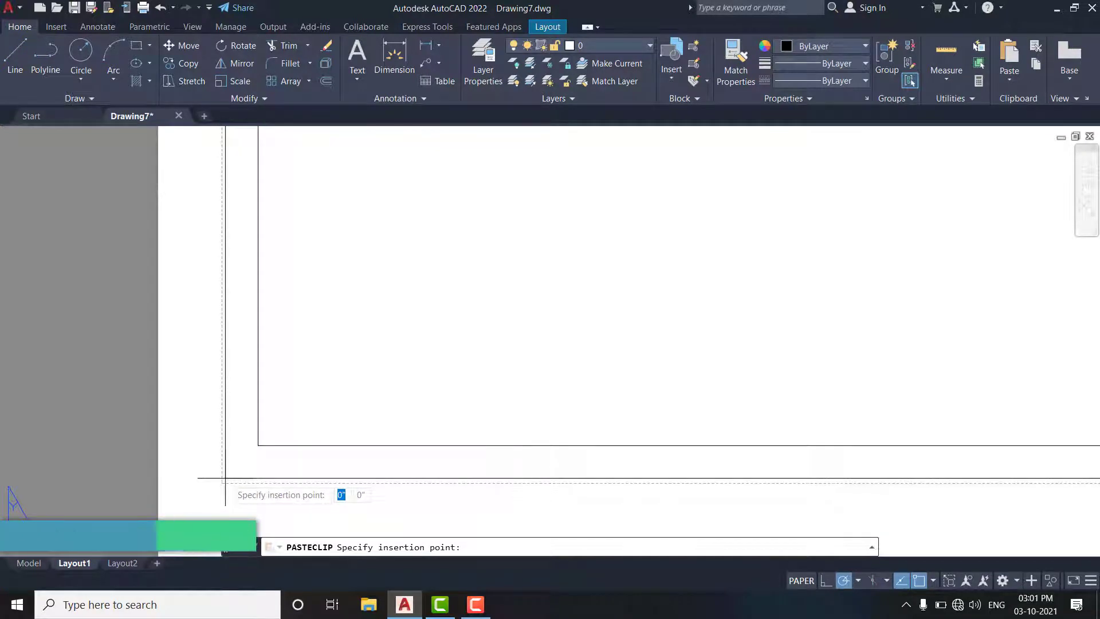
{"action": "scroll", "coordinate": [225, 477], "scroll_direction": "up", "scroll_amount": 3}
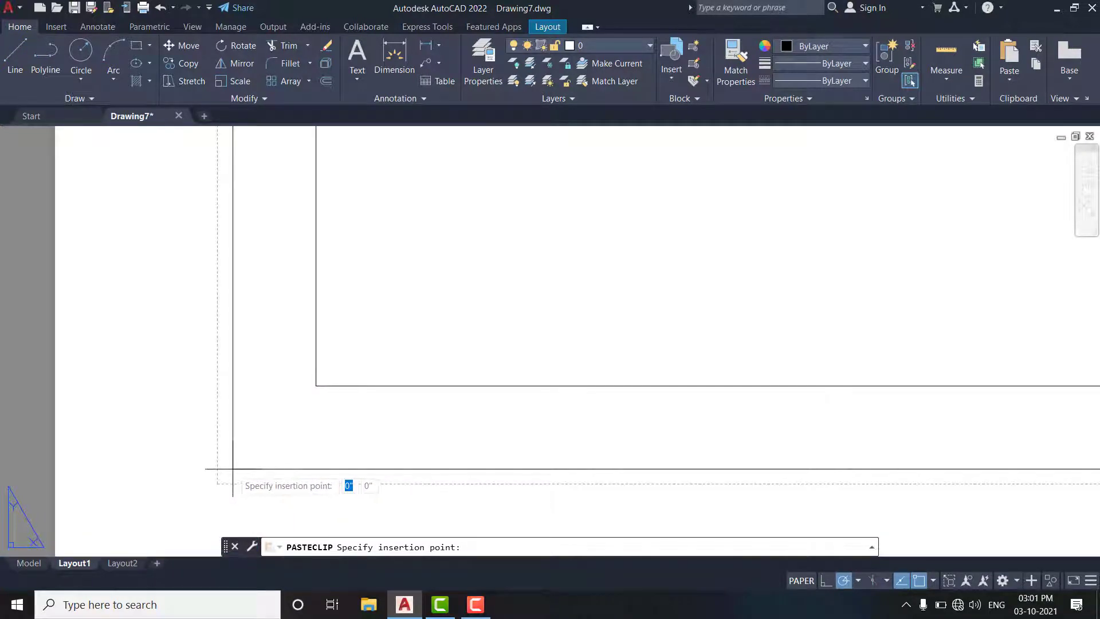
{"action": "left_click", "coordinate": [232, 468]}
{"action": "scroll", "coordinate": [564, 307], "scroll_direction": "down", "scroll_amount": 5}
{"action": "middle_click_drag", "start_coordinate": [565, 307], "coordinate": [545, 417]}
{"action": "scroll", "coordinate": [550, 401], "scroll_direction": "up", "scroll_amount": 3}
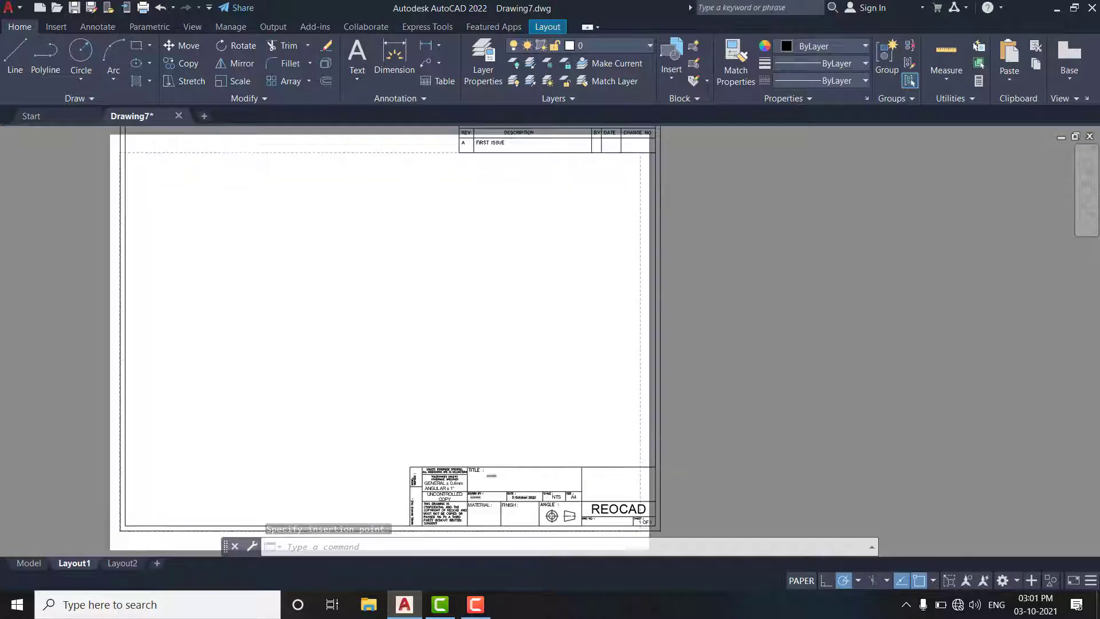
{"action": "scroll", "coordinate": [555, 348], "scroll_direction": "down", "scroll_amount": 2}
Stretch the frame's right side in to the sheet edge with Ortho on.
{"action": "type", "text": "s"}
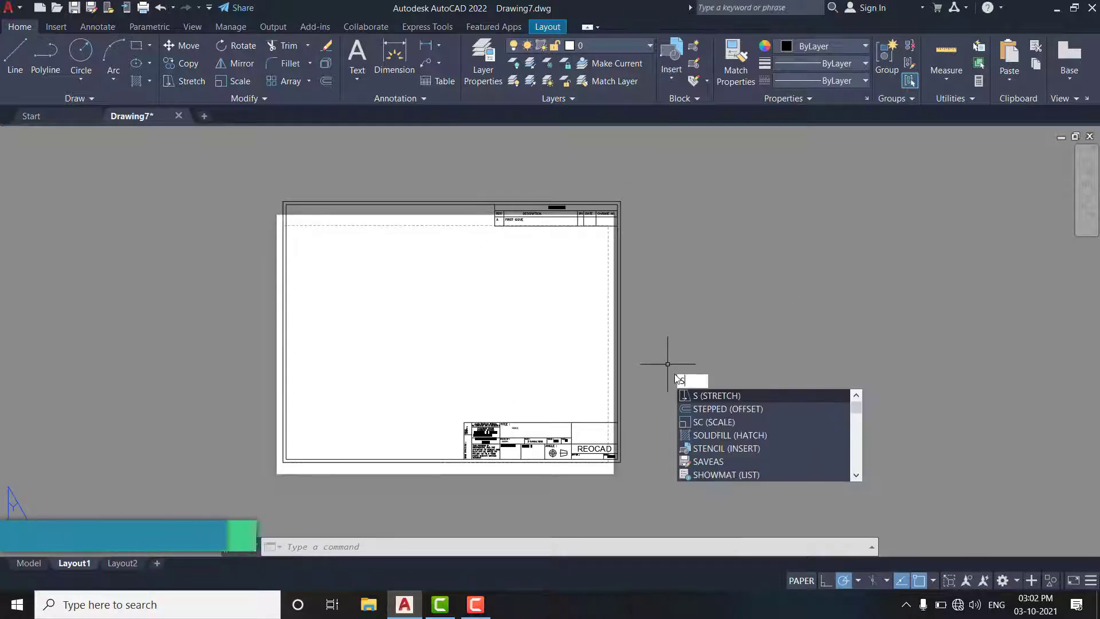
{"action": "key", "text": "Return"}
{"action": "left_click", "coordinate": [771, 533]}
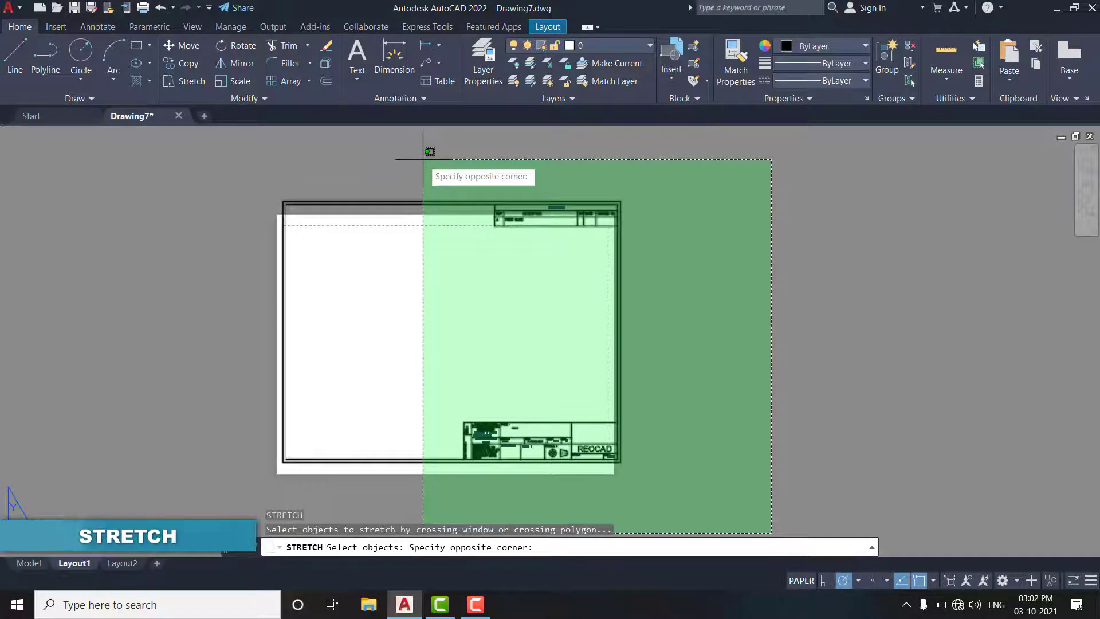
{"action": "left_click", "coordinate": [422, 159]}
{"action": "key", "text": "Return"}
{"action": "scroll", "coordinate": [621, 174], "scroll_direction": "up", "scroll_amount": 3}
{"action": "left_click", "coordinate": [643, 178]}
{"action": "key", "text": "F8"}
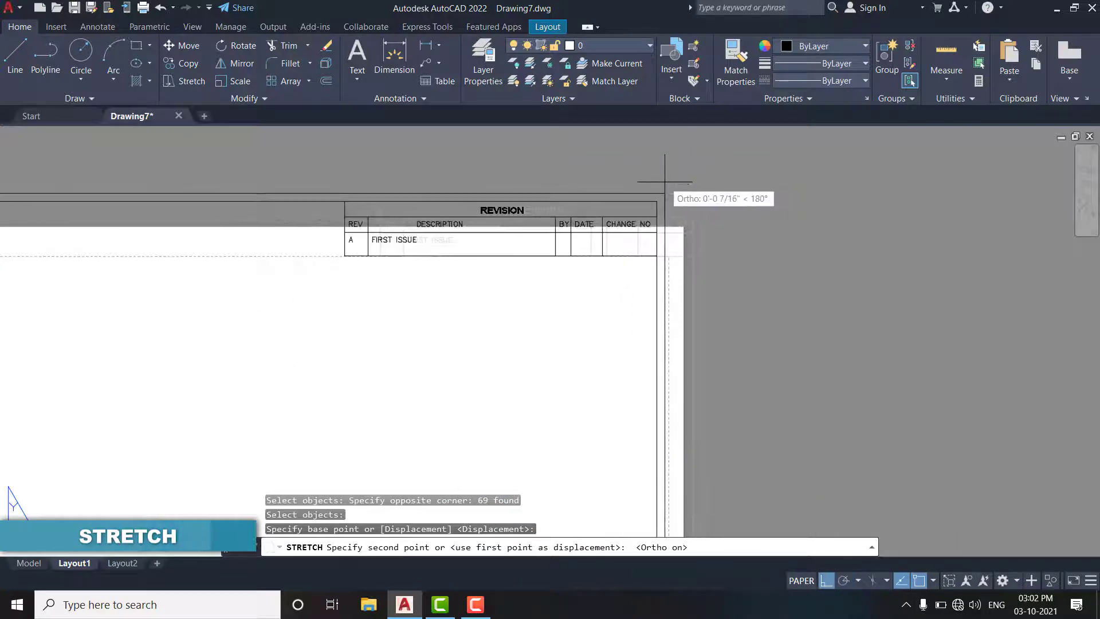
{"action": "left_click", "coordinate": [664, 182]}
{"action": "scroll", "coordinate": [664, 182], "scroll_direction": "down", "scroll_amount": 5}
{"action": "scroll", "coordinate": [690, 432], "scroll_direction": "up", "scroll_amount": 5}
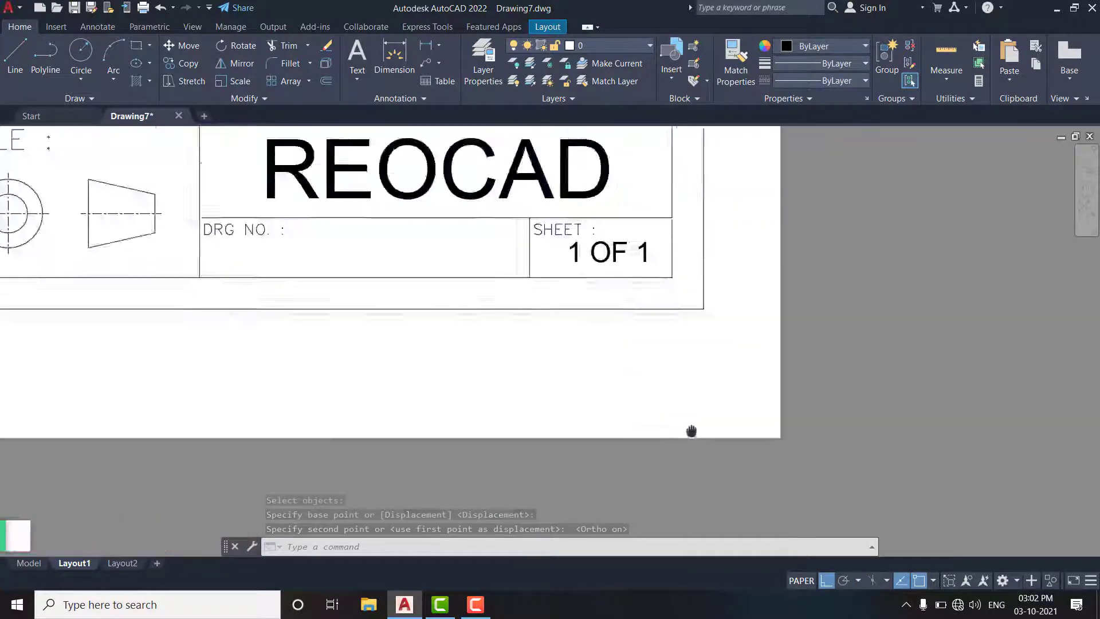
{"action": "scroll", "coordinate": [691, 432], "scroll_direction": "down", "scroll_amount": 5}
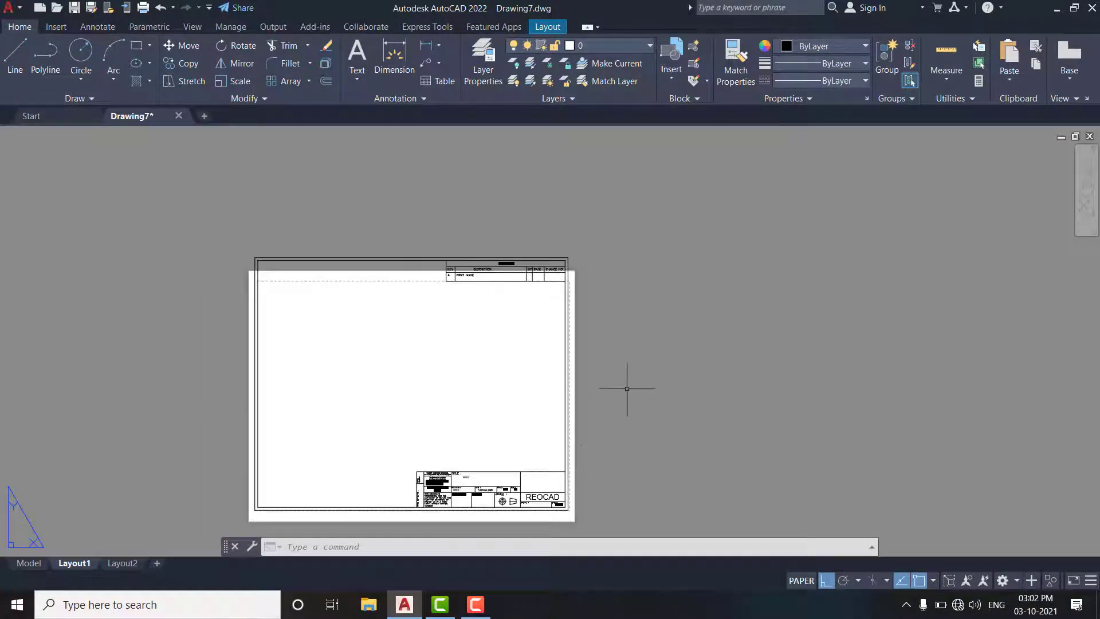
Stretch the frame's top edge down inside the sheet.
{"action": "key", "text": "Return"}
{"action": "left_click", "coordinate": [627, 388]}
{"action": "left_click", "coordinate": [191, 184]}
{"action": "key", "text": "Return"}
{"action": "scroll", "coordinate": [528, 265], "scroll_direction": "up", "scroll_amount": 3}
{"action": "left_click", "coordinate": [567, 265]}
{"action": "scroll", "coordinate": [503, 381], "scroll_direction": "up", "scroll_amount": 3}
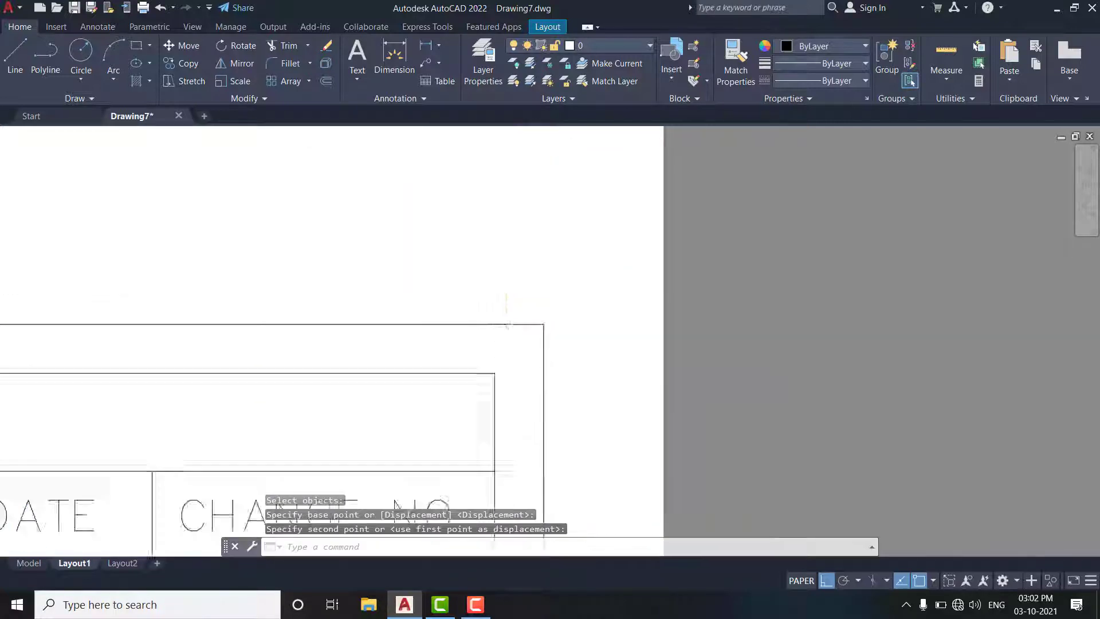
{"action": "scroll", "coordinate": [506, 321], "scroll_direction": "down", "scroll_amount": 5}
{"action": "scroll", "coordinate": [704, 336], "scroll_direction": "up", "scroll_amount": 5}
{"action": "left_click", "coordinate": [644, 393]}
{"action": "scroll", "coordinate": [674, 441], "scroll_direction": "down", "scroll_amount": 6}
Stretch the frame's right edge again so it sits inside the printable area.
{"action": "key", "text": "Return"}
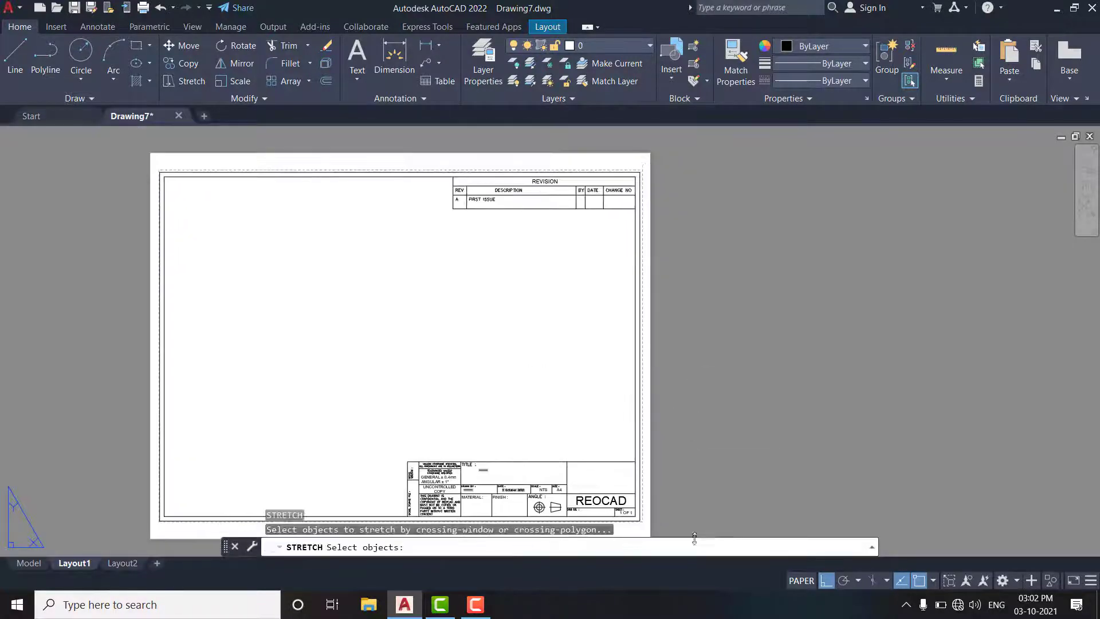
{"action": "left_click", "coordinate": [653, 518]}
{"action": "left_click", "coordinate": [356, 152]}
{"action": "key", "text": "Return"}
{"action": "scroll", "coordinate": [659, 189], "scroll_direction": "up", "scroll_amount": 4}
{"action": "left_click", "coordinate": [601, 265]}
{"action": "left_click", "coordinate": [678, 238]}
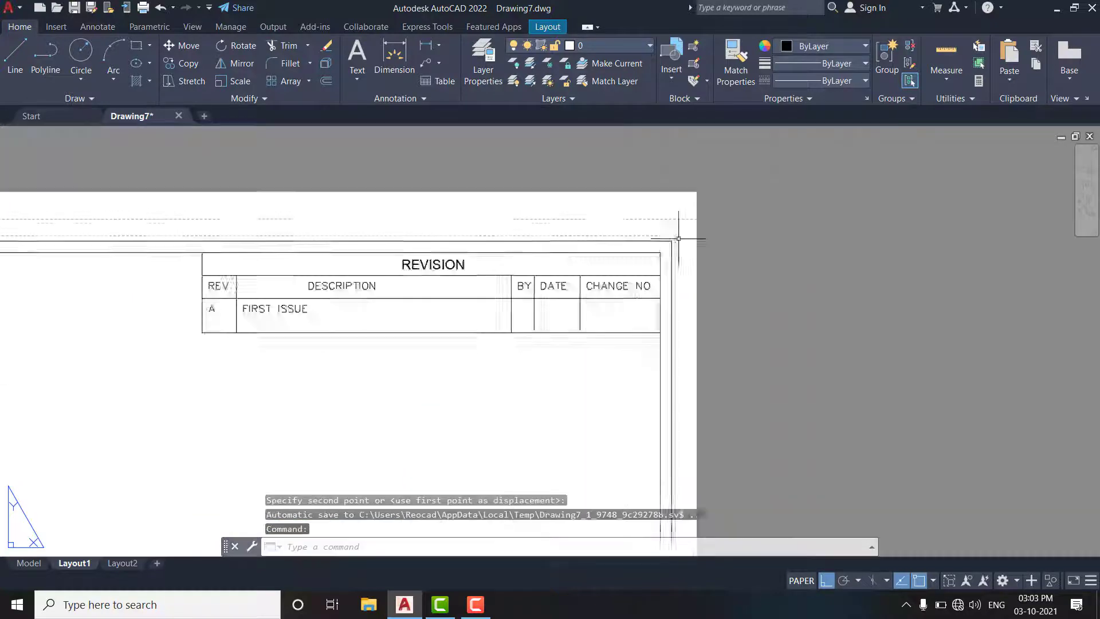
{"action": "scroll", "coordinate": [745, 355], "scroll_direction": "down", "scroll_amount": 6}
{"action": "scroll", "coordinate": [372, 381], "scroll_direction": "up", "scroll_amount": 2}
{"action": "middle_click_drag", "start_coordinate": [373, 380], "coordinate": [407, 386]}
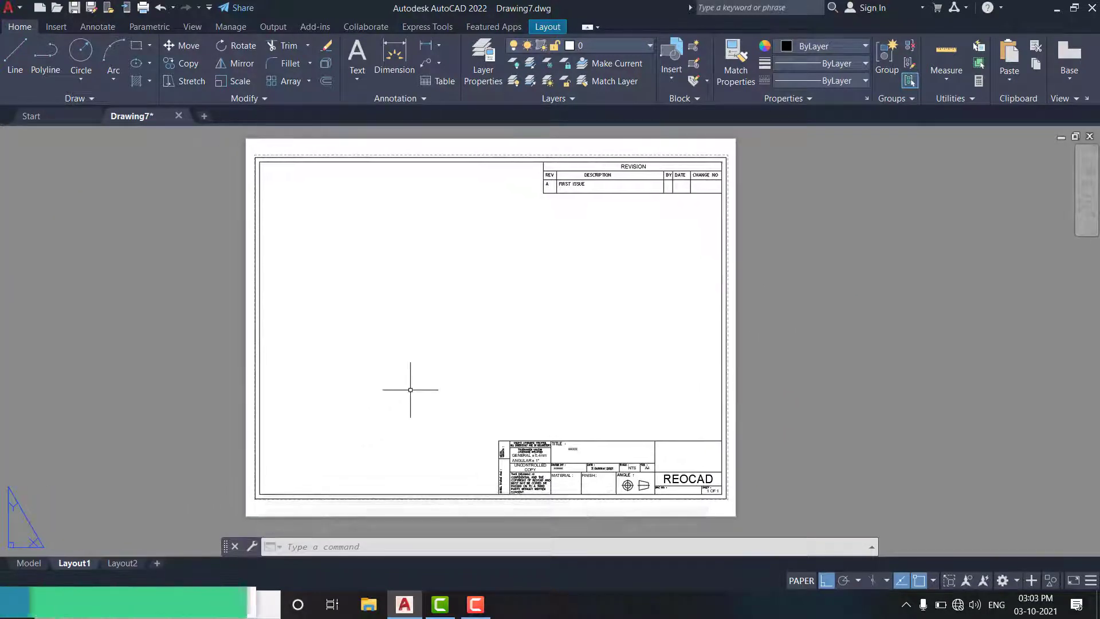
Rename the Layout1 layout to ANSI A.
{"action": "right_click", "coordinate": [65, 565]}
{"action": "left_click", "coordinate": [138, 403]}
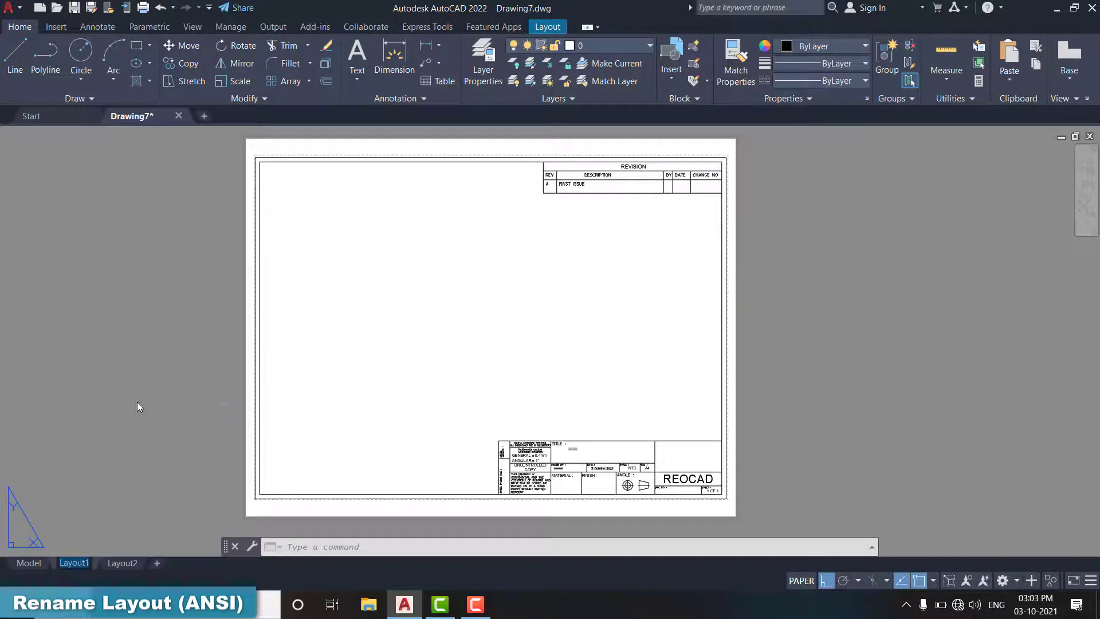
{"action": "type", "text": "ANSI A"}
{"action": "left_click", "coordinate": [137, 398]}
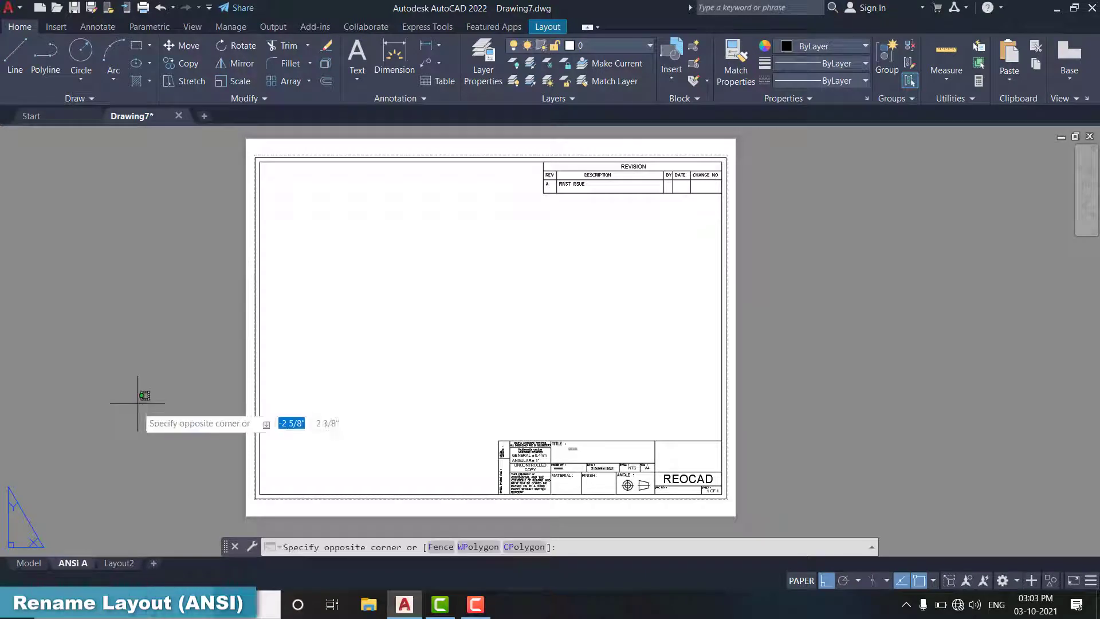
Delete the Layout2 layout, confirming the warning.
{"action": "right_click", "coordinate": [119, 564]}
{"action": "left_click", "coordinate": [152, 385]}
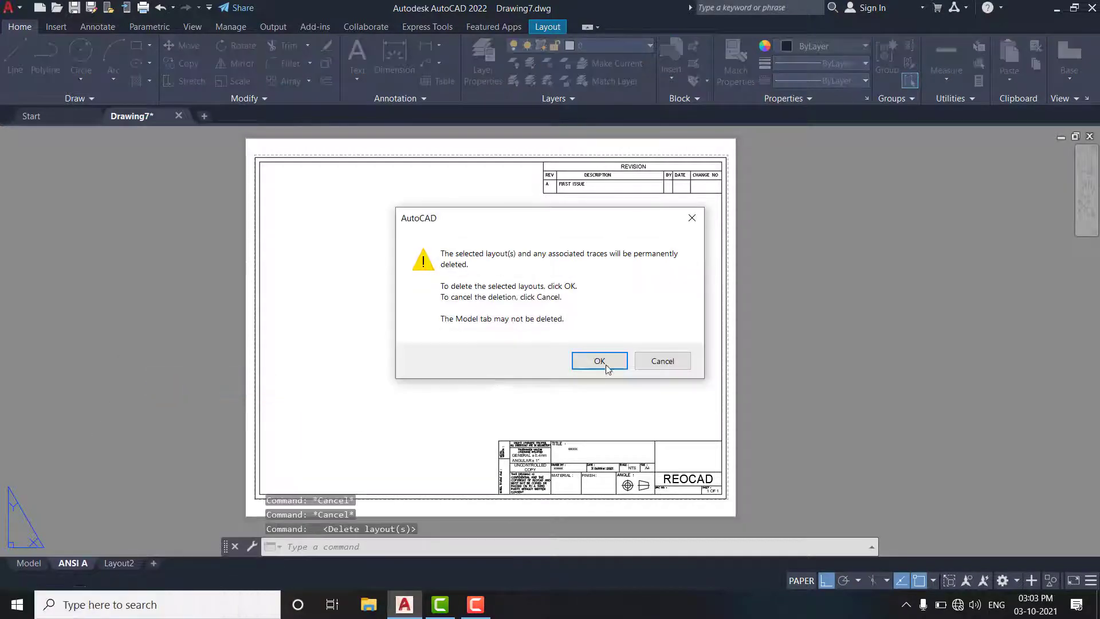
{"action": "left_click", "coordinate": [596, 361]}
{"action": "middle_click_drag", "start_coordinate": [486, 360], "coordinate": [567, 352]}
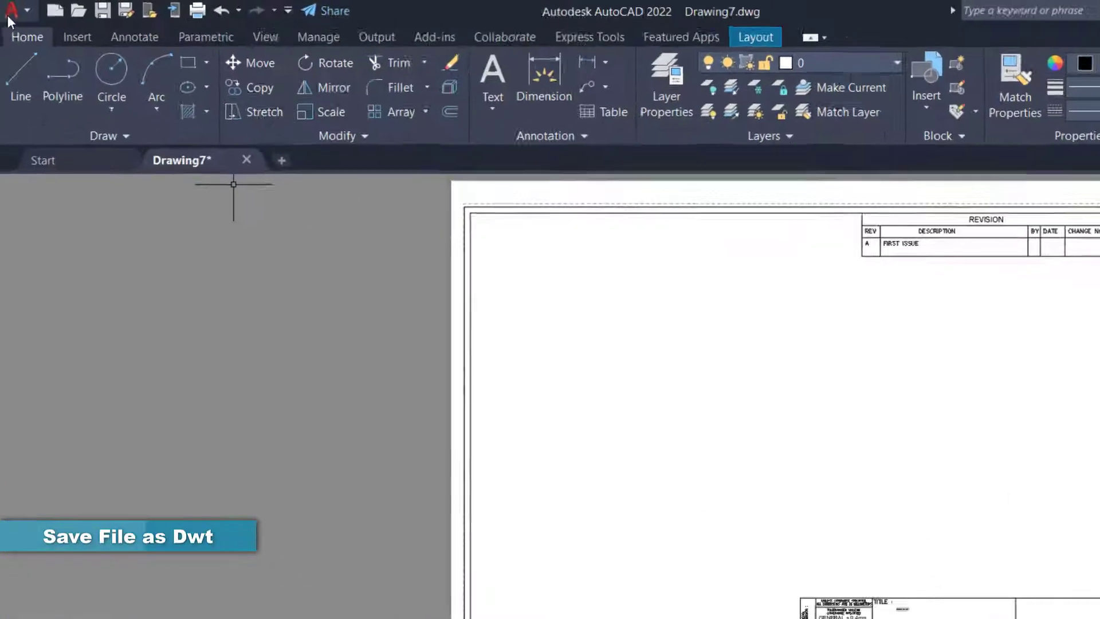
Save the drawing as a Drawing Template named Title Block Templates.
{"action": "left_click", "coordinate": [20, 8]}
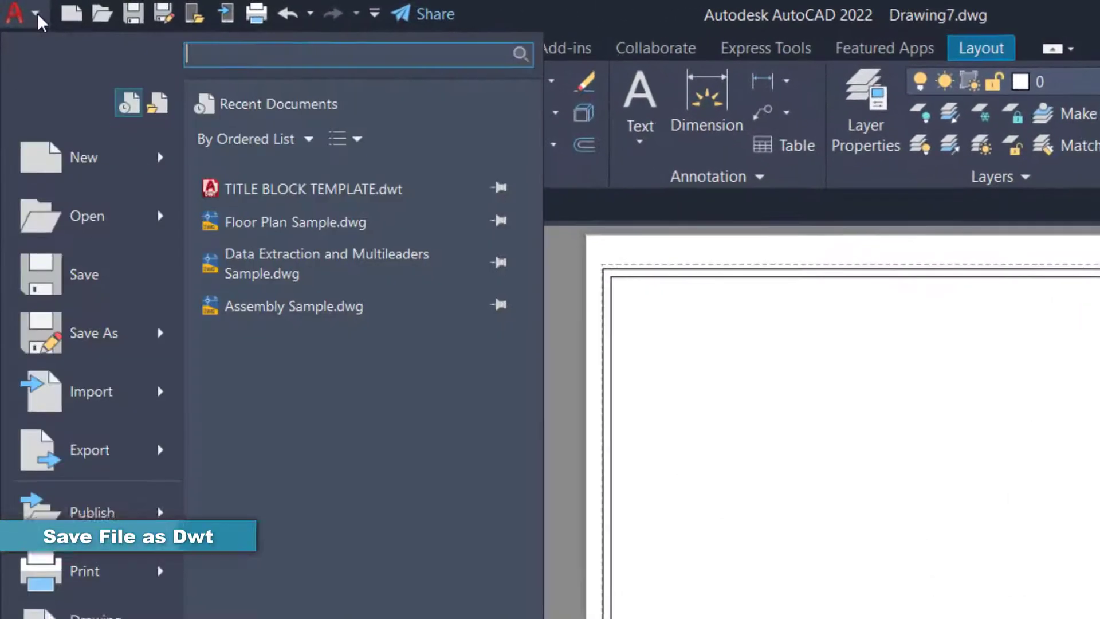
{"action": "mouse_move", "coordinate": [166, 339]}
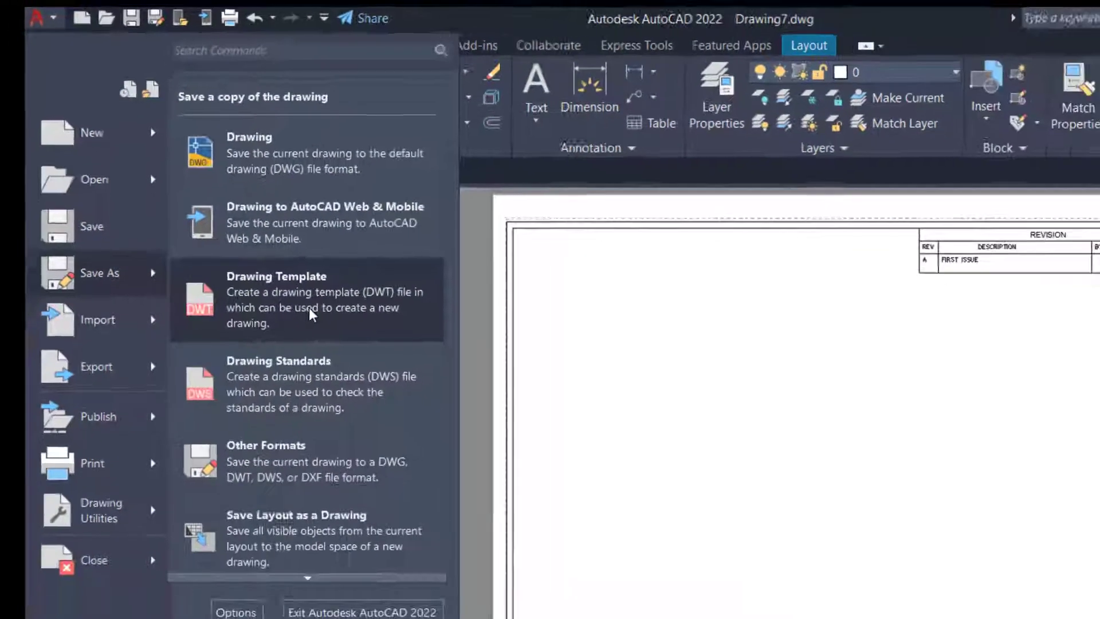
{"action": "left_click", "coordinate": [265, 363]}
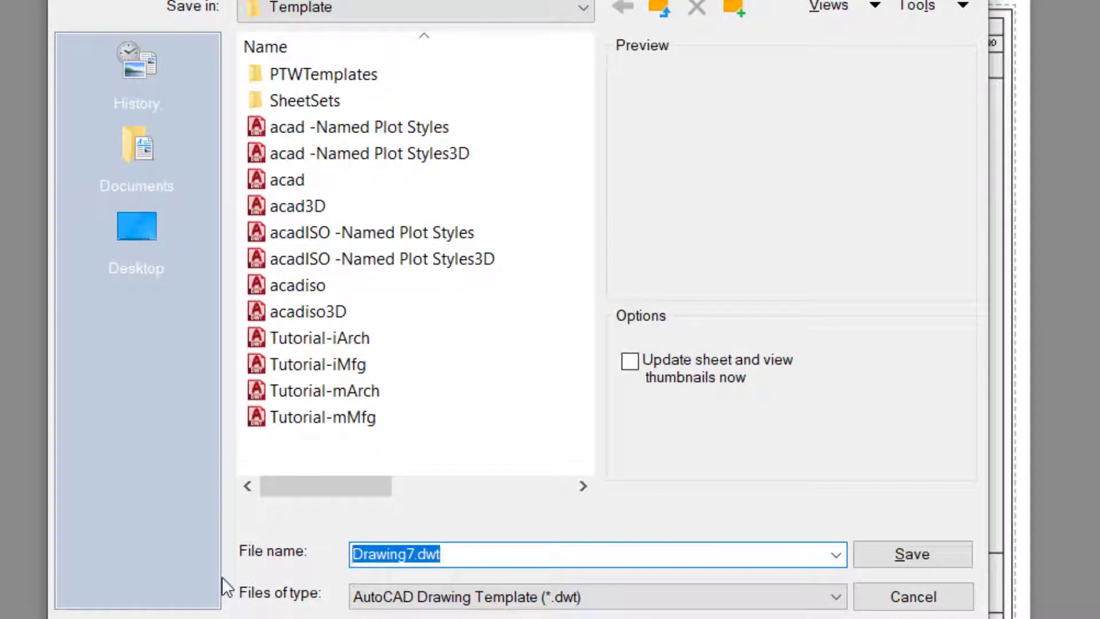
{"action": "type", "text": "a"}
{"action": "key", "text": "BackSpace"}
{"action": "type", "text": "T"}
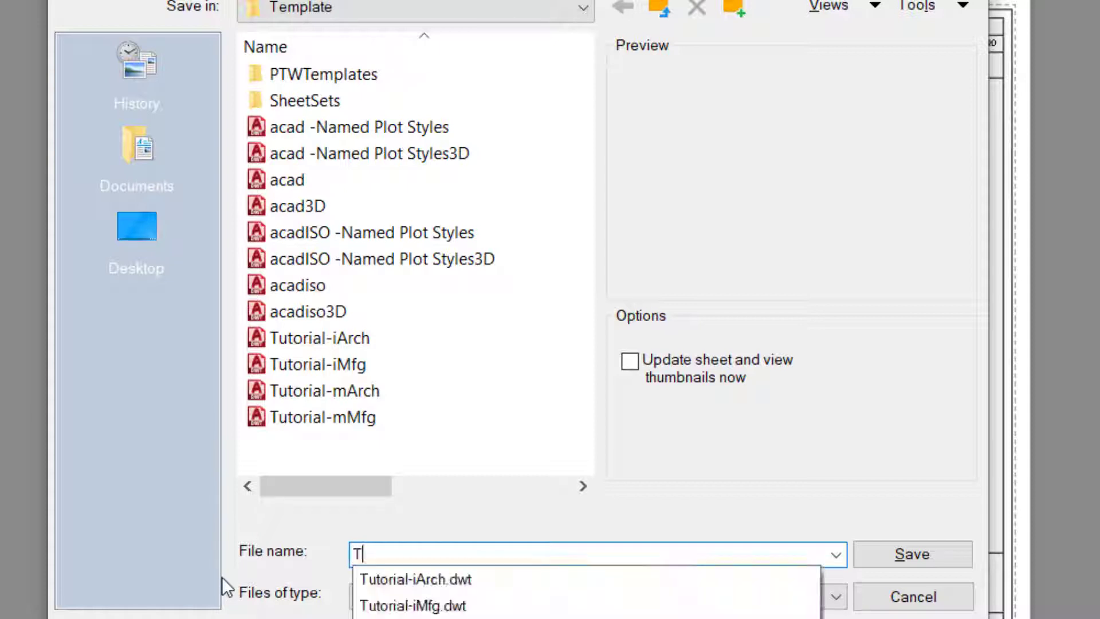
{"action": "type", "text": "itle Block Templates"}
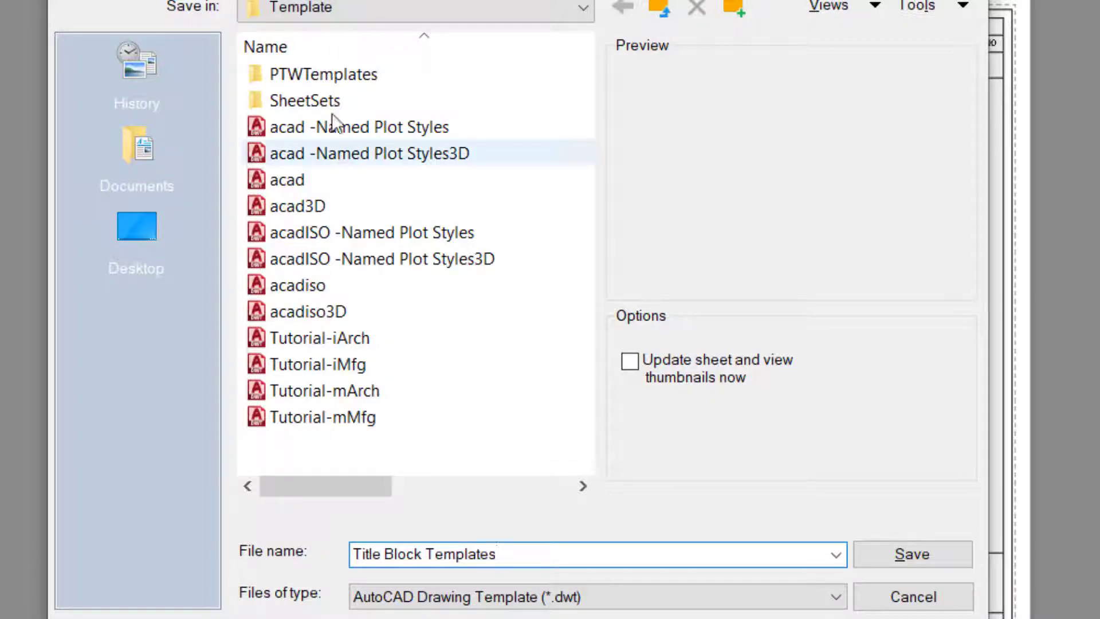
Store Title Block Templates.dwt in the Template folder and accept the Template Options.
{"action": "left_click", "coordinate": [413, 10]}
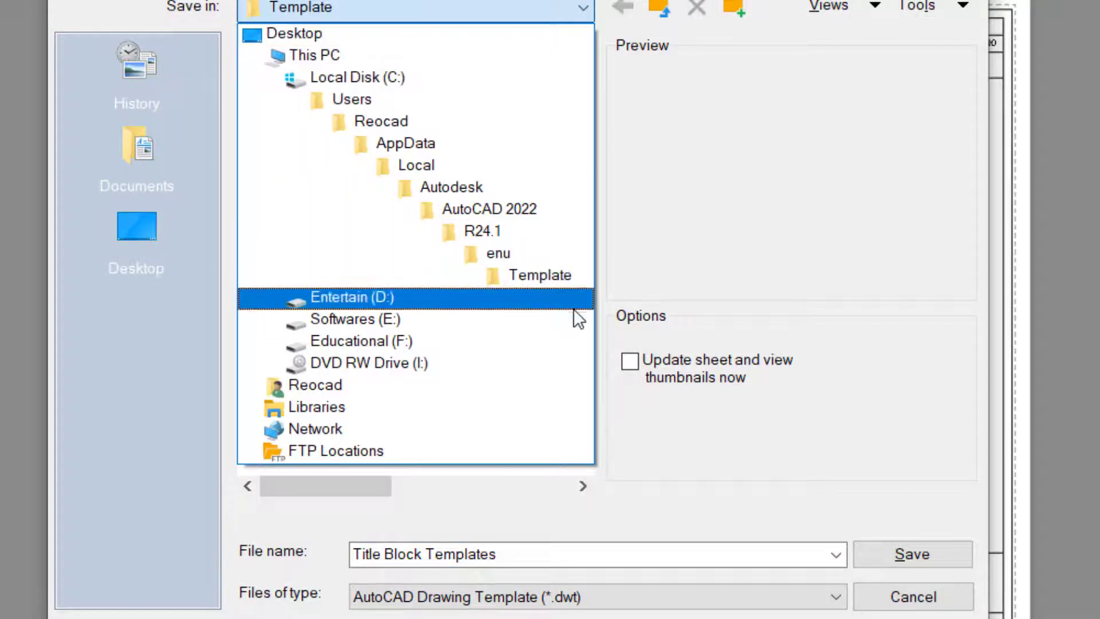
{"action": "left_click", "coordinate": [547, 276]}
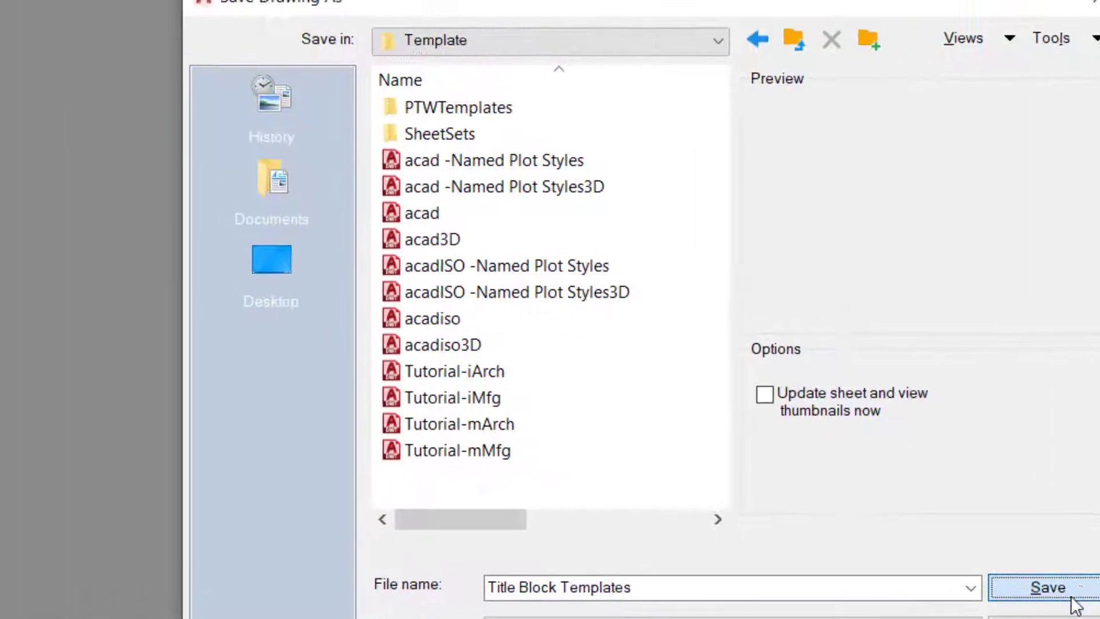
{"action": "left_click", "coordinate": [912, 554]}
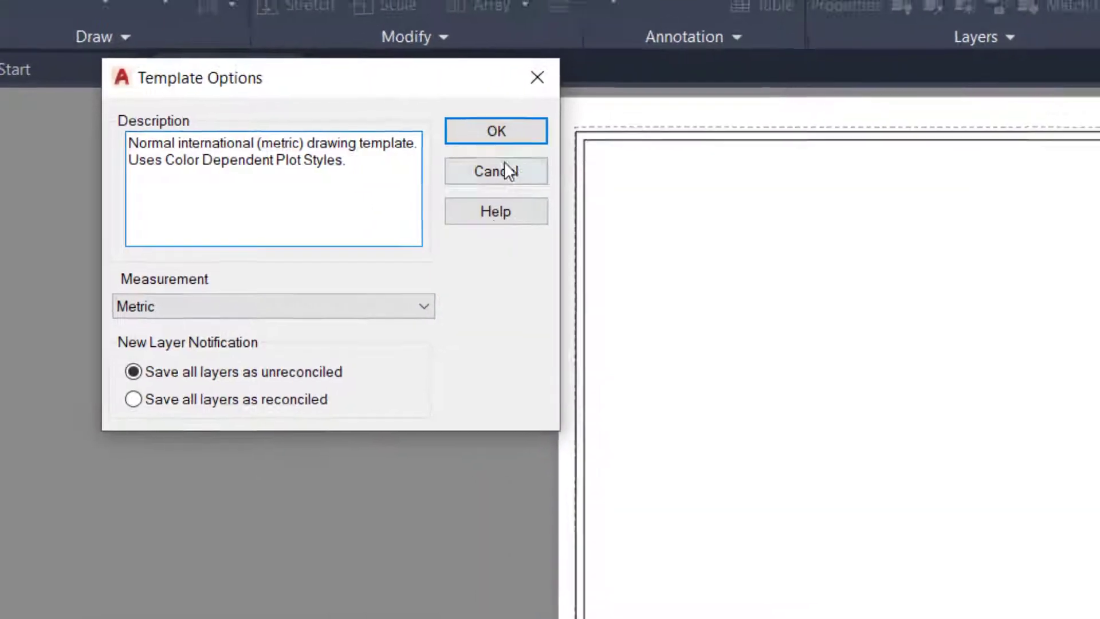
{"action": "left_click", "coordinate": [515, 130]}
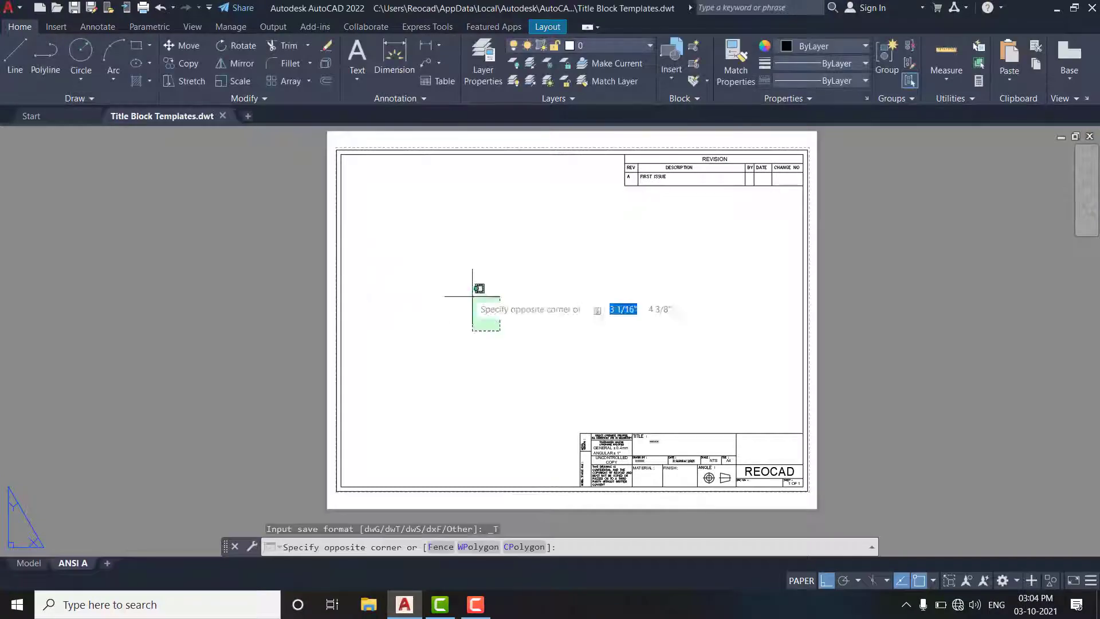
{"action": "left_click", "coordinate": [546, 386]}
{"action": "middle_click_drag", "start_coordinate": [570, 325], "coordinate": [508, 322]}
{"action": "scroll", "coordinate": [596, 432], "scroll_direction": "up", "scroll_amount": 8}
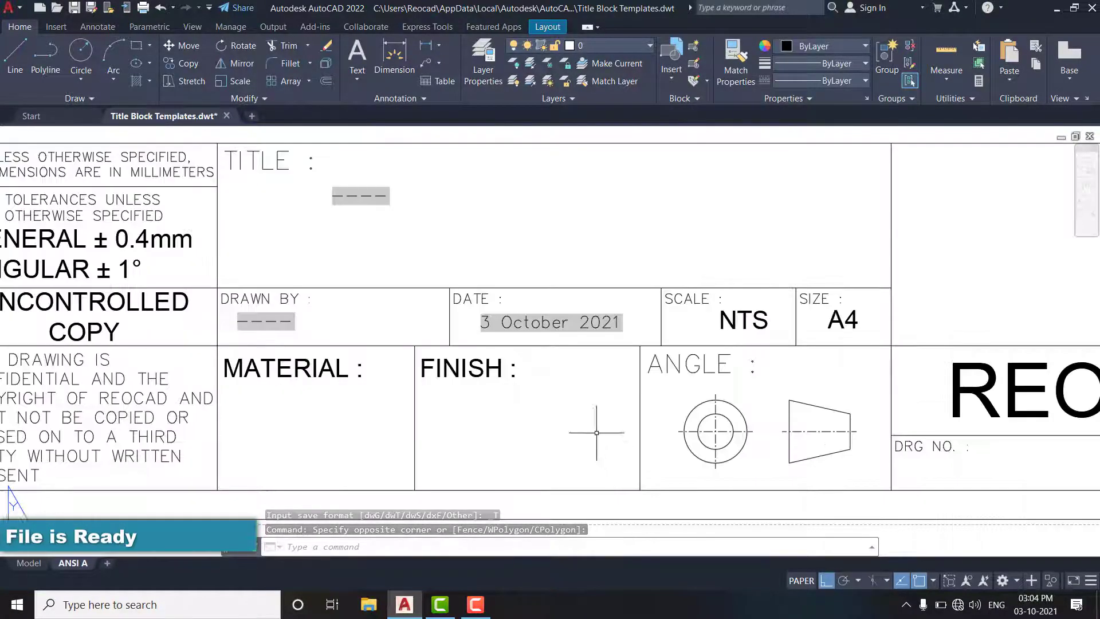
{"action": "scroll", "coordinate": [523, 371], "scroll_direction": "down", "scroll_amount": 8}
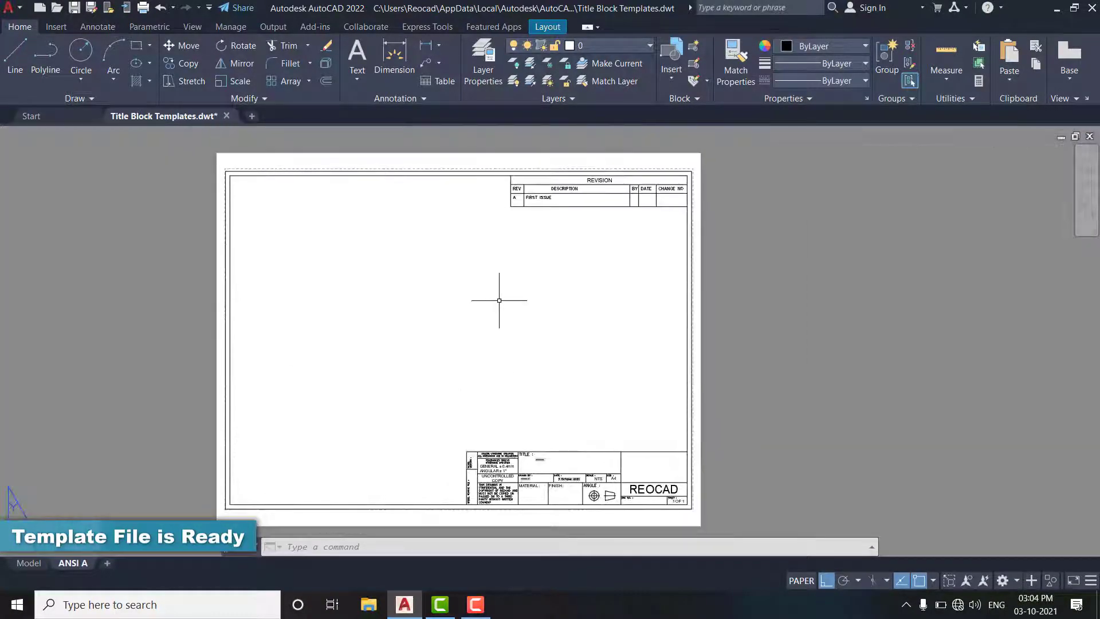
{"action": "middle_click_drag", "start_coordinate": [476, 323], "coordinate": [523, 313]}
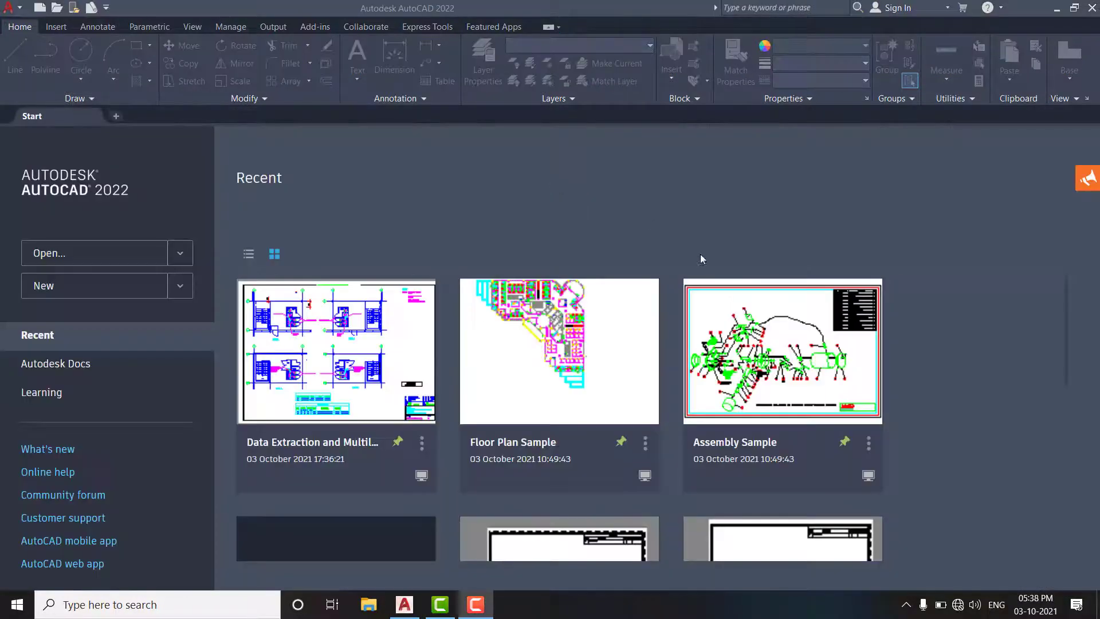
{"action": "scroll", "coordinate": [928, 413], "scroll_direction": "down", "scroll_amount": 3}
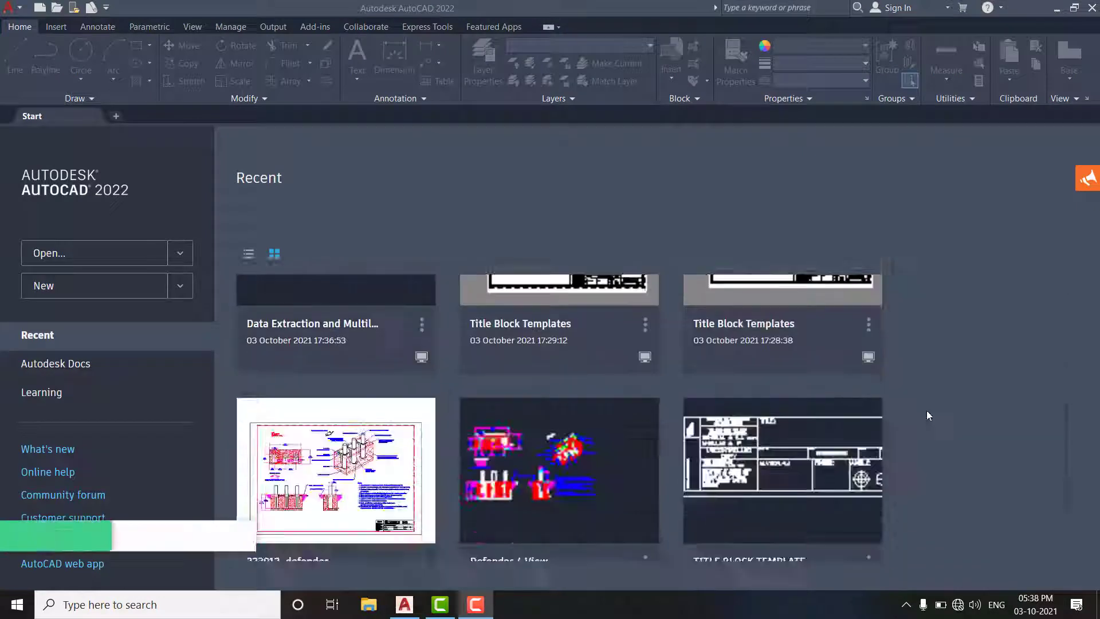
Open Data Extraction and Multileaders Sample.dwg, look at Layout2, and turn off the grid in model space.
{"action": "scroll", "coordinate": [436, 355], "scroll_direction": "up", "scroll_amount": 3}
{"action": "left_click", "coordinate": [87, 253]}
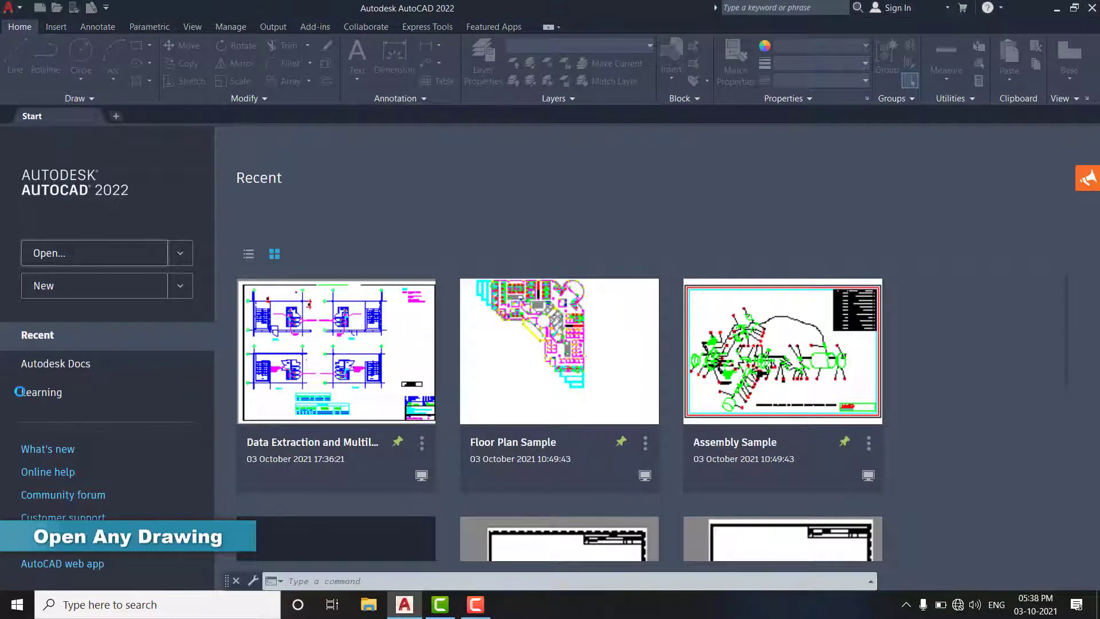
{"action": "left_click", "coordinate": [480, 239]}
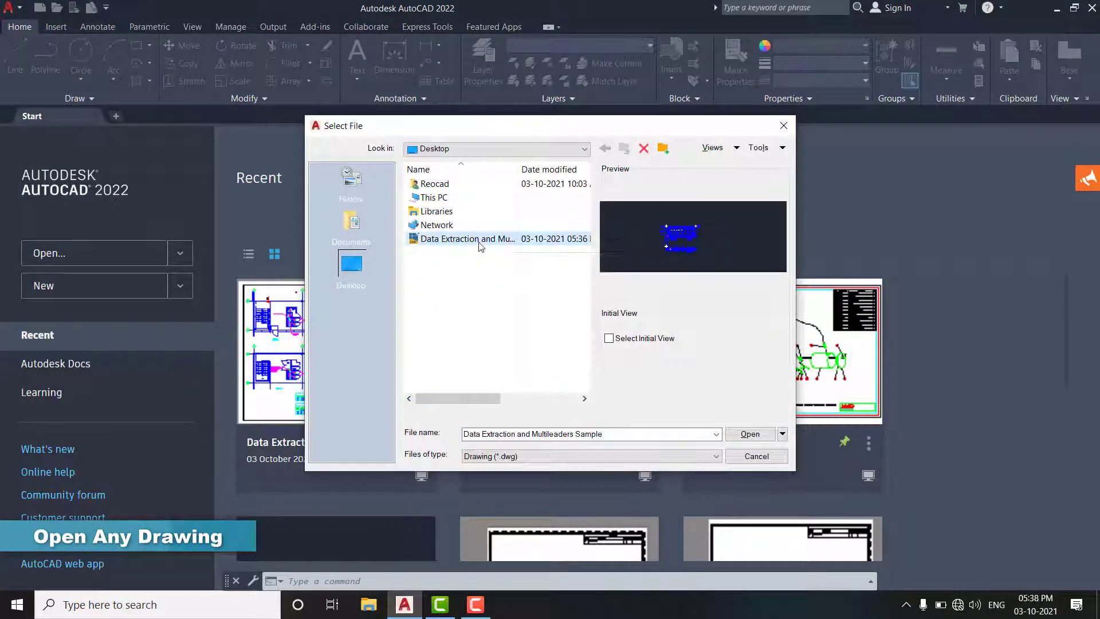
{"action": "left_click", "coordinate": [750, 434]}
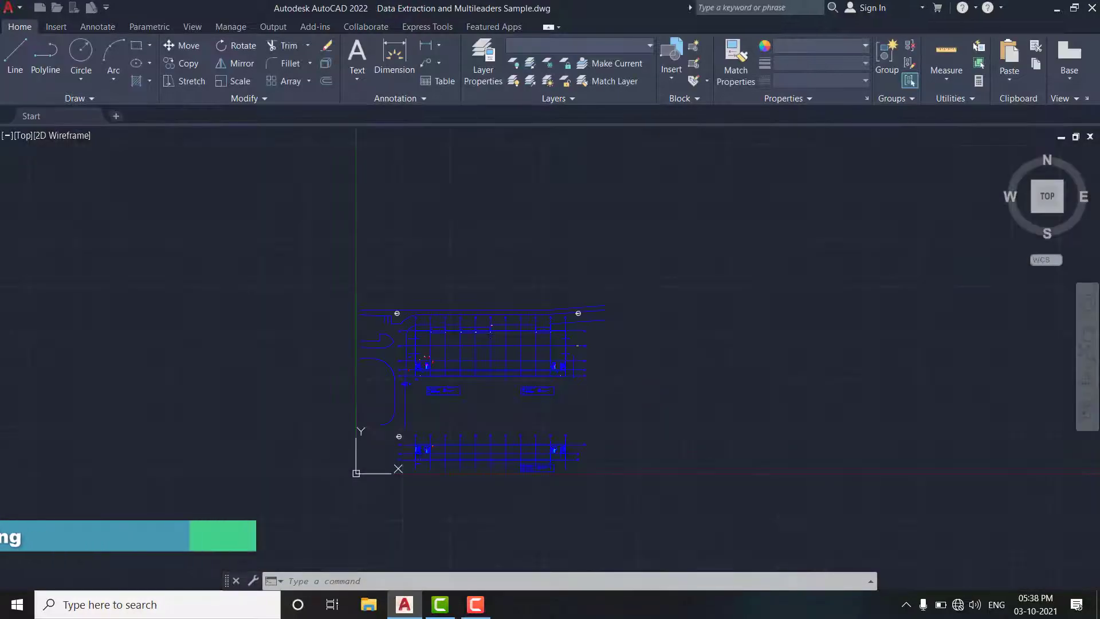
{"action": "double_click", "coordinate": [852, 405]}
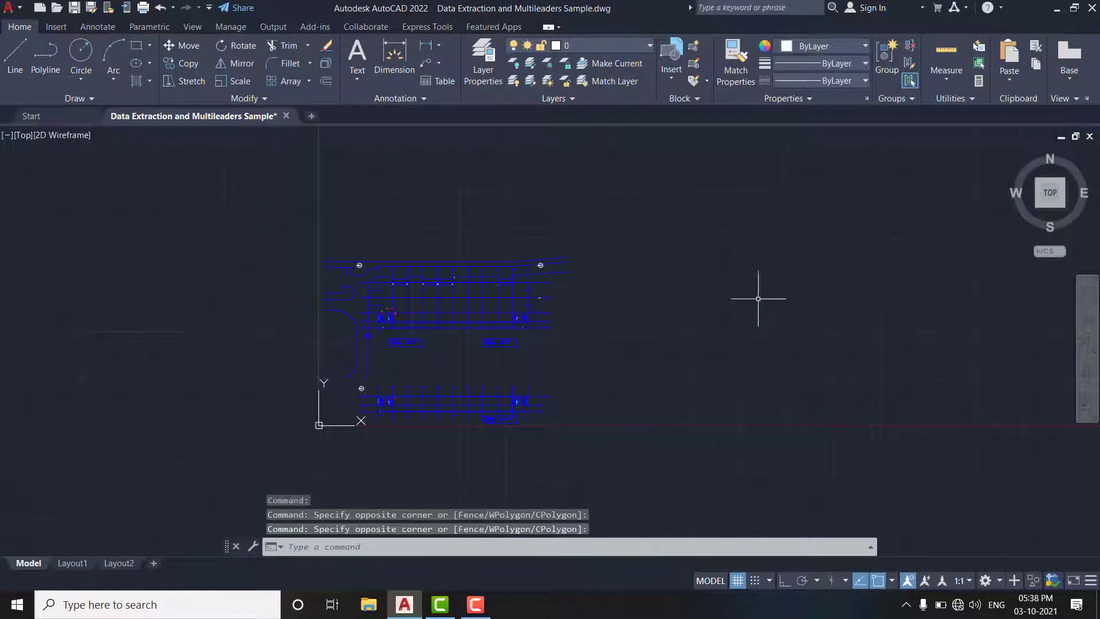
{"action": "left_click", "coordinate": [118, 562]}
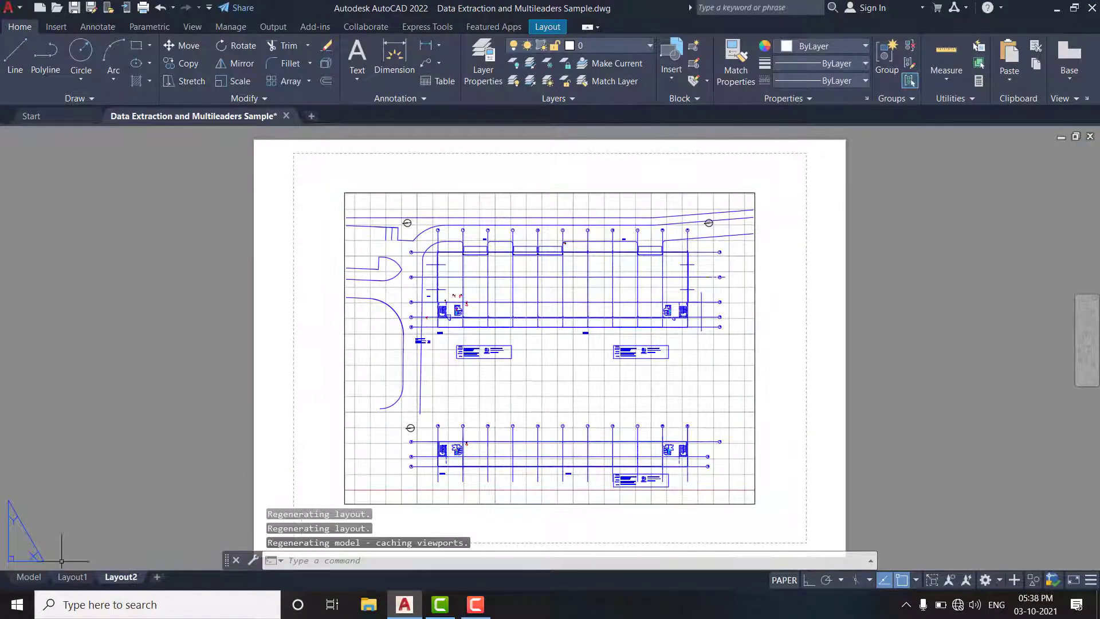
{"action": "left_click", "coordinate": [28, 576]}
{"action": "key", "text": "F7"}
{"action": "left_click", "coordinate": [810, 314]}
{"action": "left_click", "coordinate": [711, 373]}
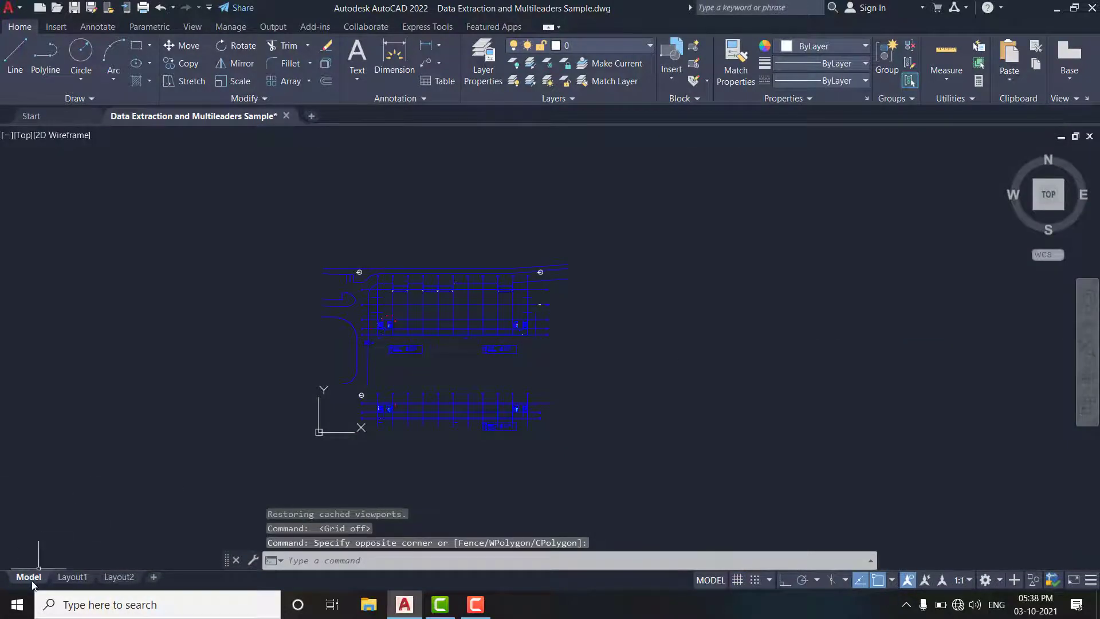
Import the ANSI A layout from the Desktop's Title Block Templates file and switch to it.
{"action": "right_click", "coordinate": [30, 577]}
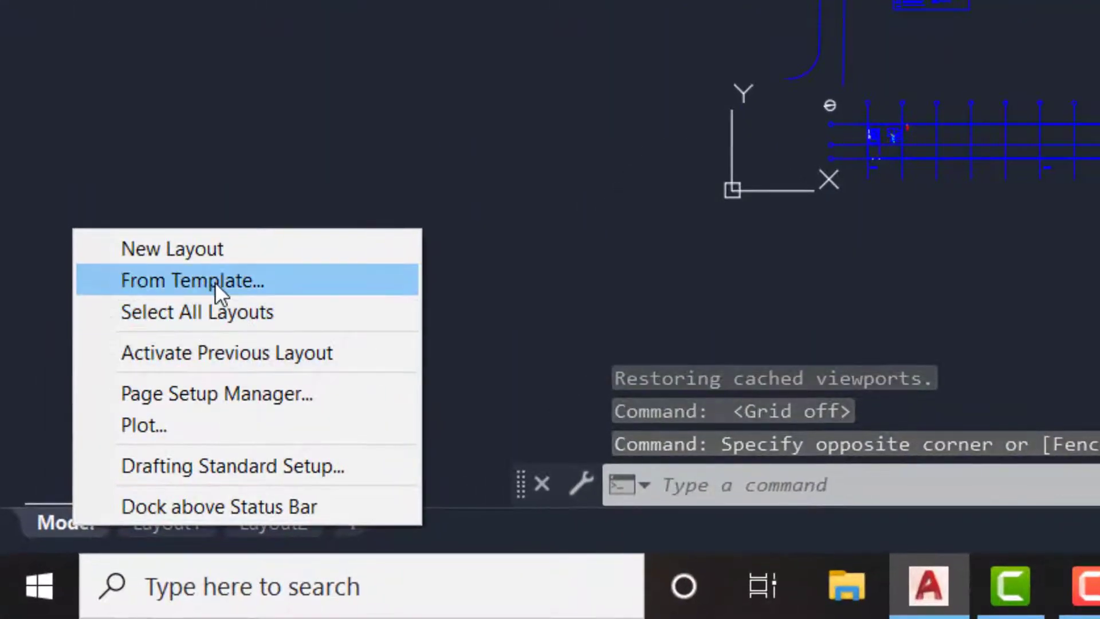
{"action": "left_click", "coordinate": [215, 281]}
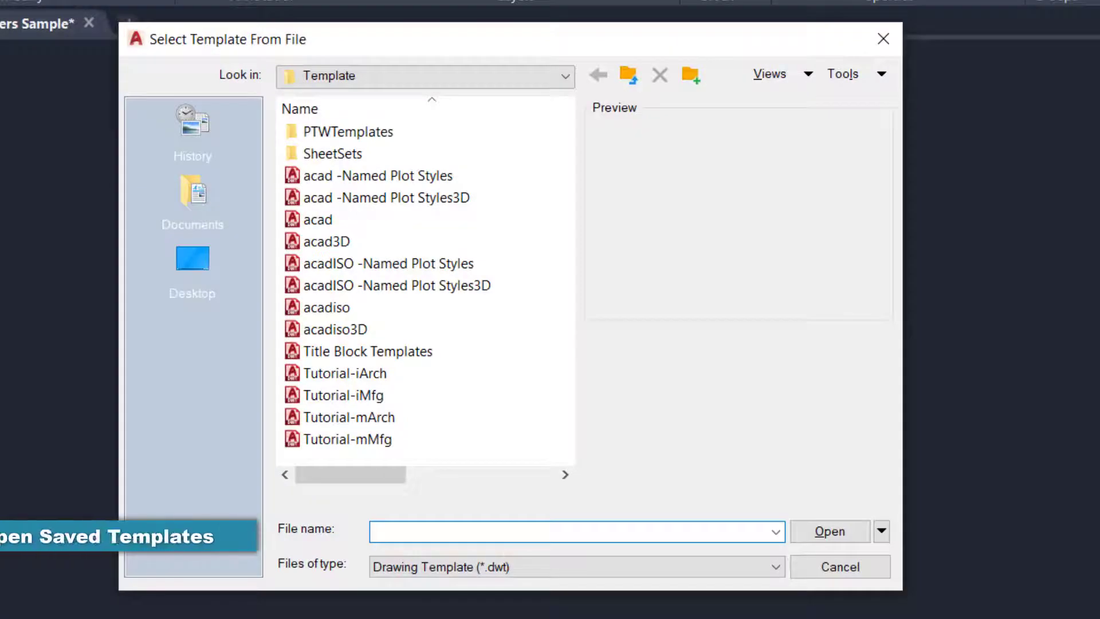
{"action": "left_click", "coordinate": [193, 264]}
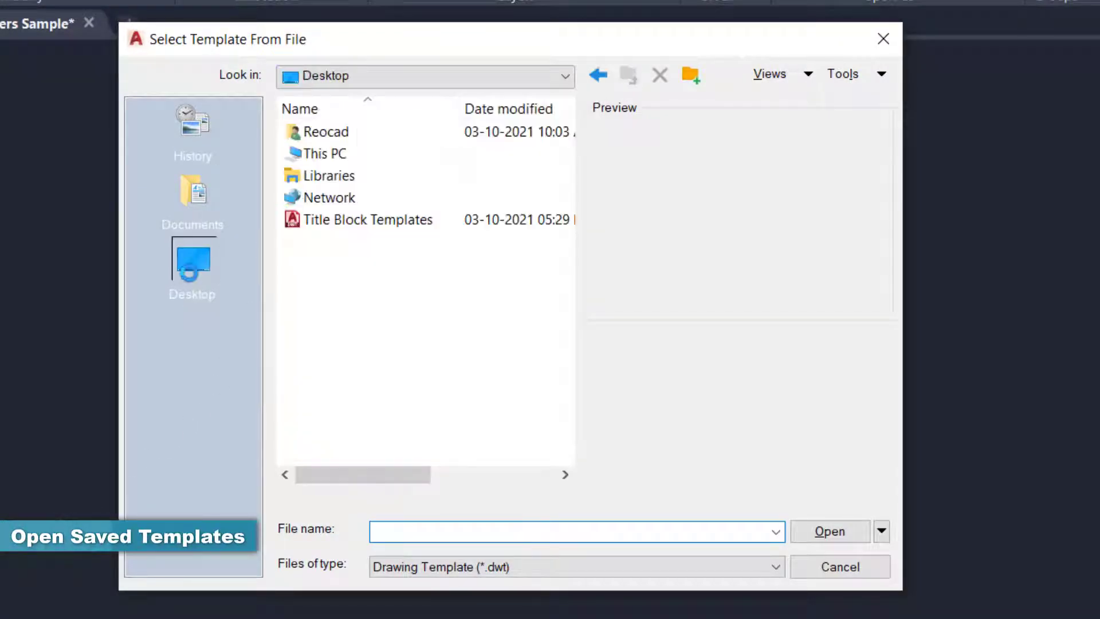
{"action": "left_click", "coordinate": [366, 222]}
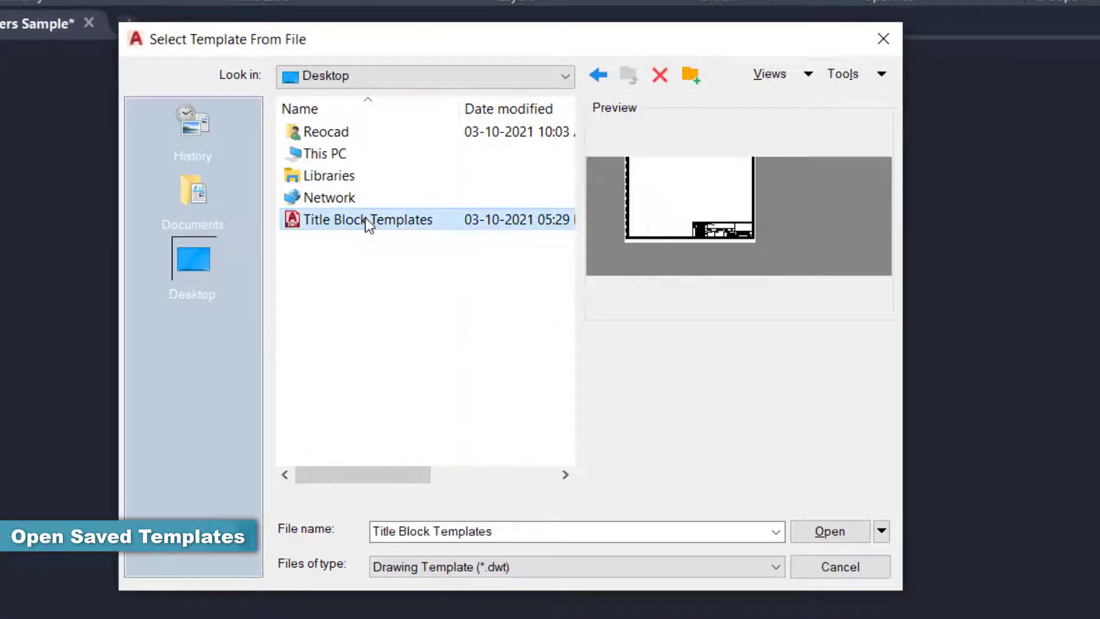
{"action": "left_click", "coordinate": [824, 529]}
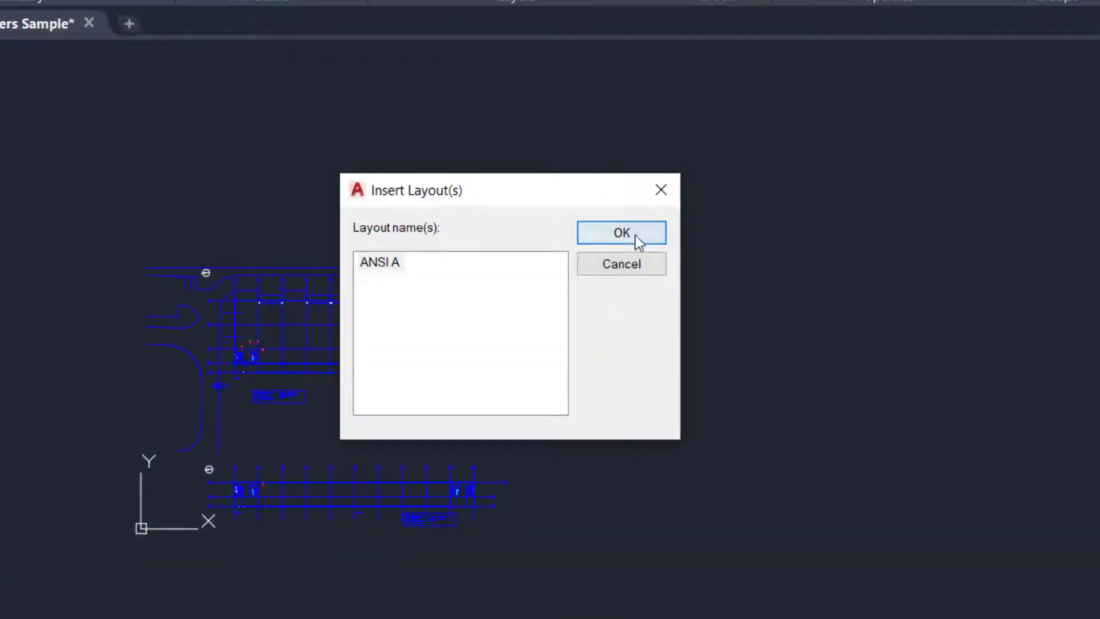
{"action": "left_click", "coordinate": [622, 232]}
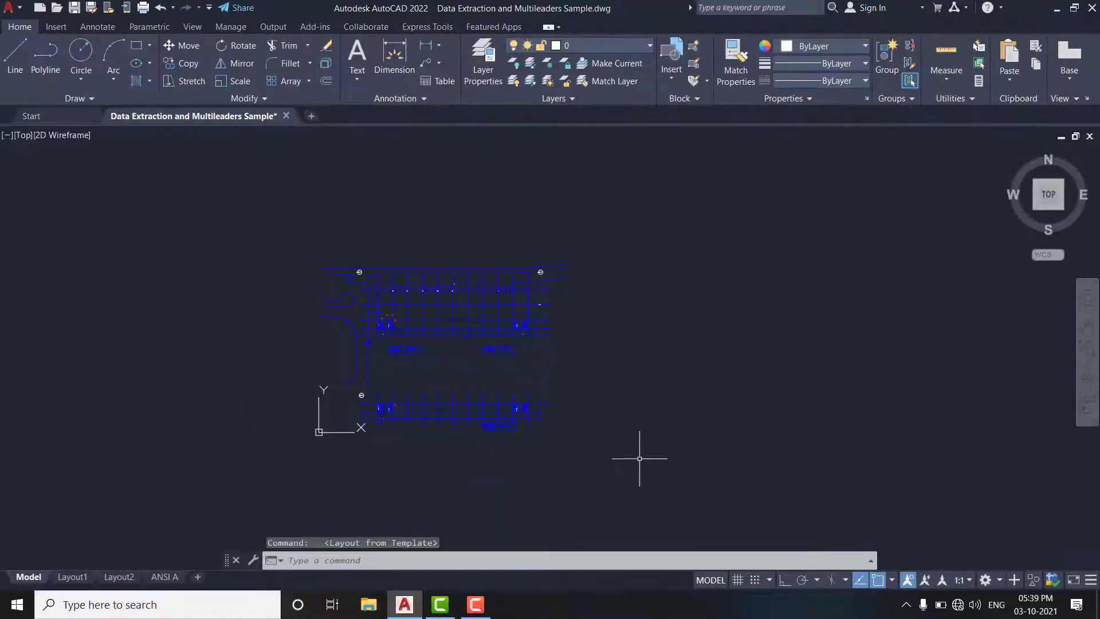
{"action": "left_click", "coordinate": [164, 579]}
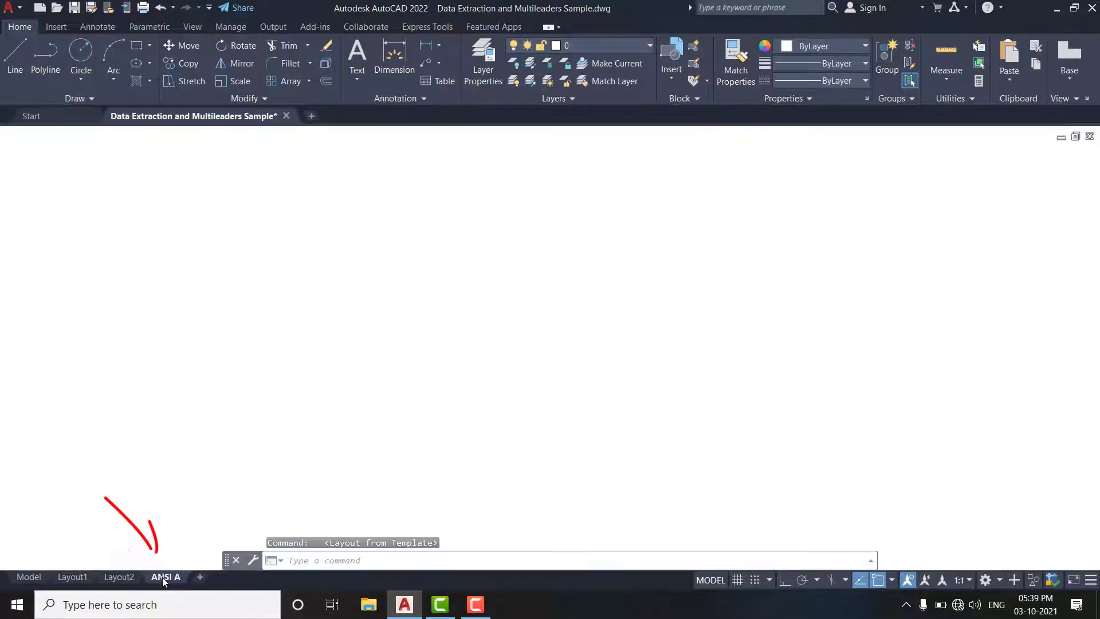
Centre the ANSI A sheet in view and briefly check model space.
{"action": "middle_click_drag", "start_coordinate": [444, 371], "coordinate": [570, 359]}
{"action": "scroll", "coordinate": [566, 406], "scroll_direction": "up", "scroll_amount": 4}
{"action": "scroll", "coordinate": [593, 381], "scroll_direction": "down", "scroll_amount": 3}
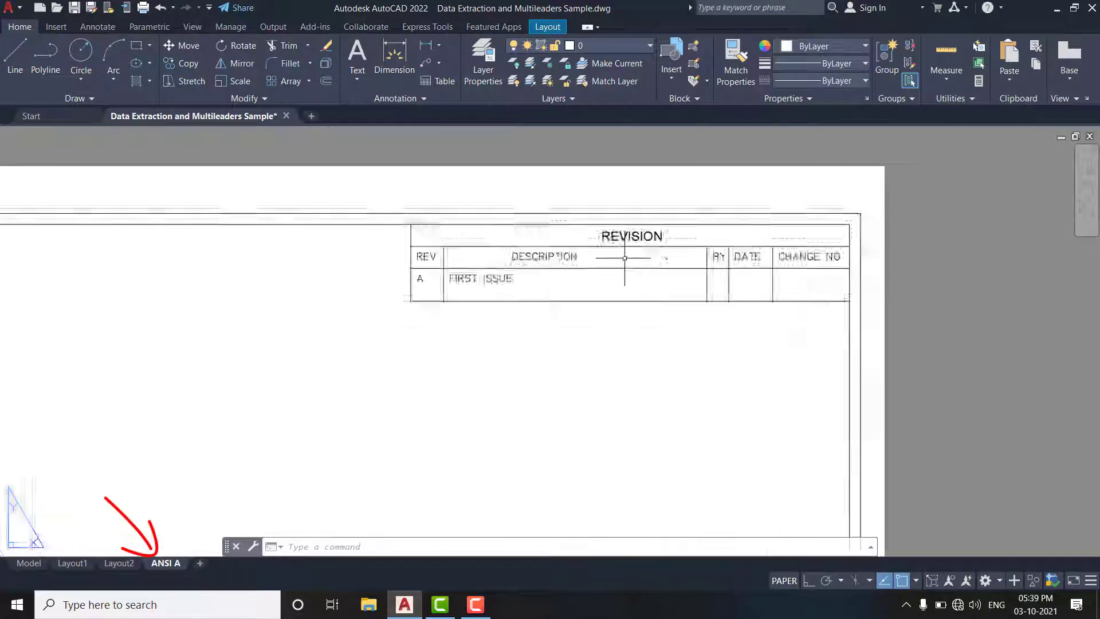
{"action": "scroll", "coordinate": [569, 359], "scroll_direction": "up", "scroll_amount": 2}
{"action": "scroll", "coordinate": [596, 478], "scroll_direction": "down", "scroll_amount": 6}
{"action": "middle_click_drag", "start_coordinate": [597, 478], "coordinate": [547, 384]}
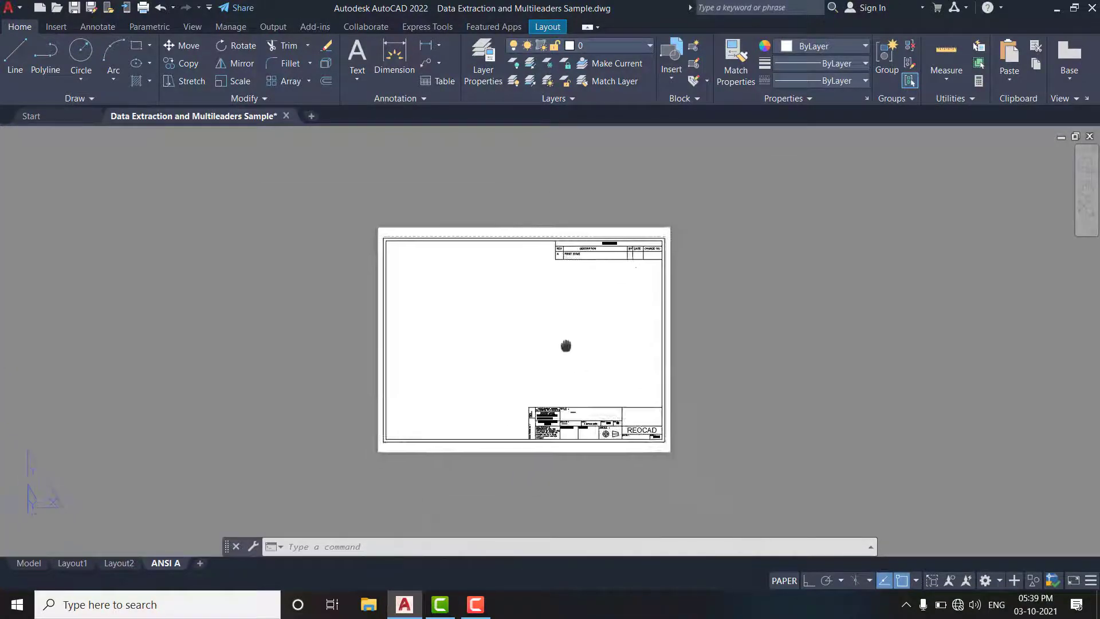
{"action": "scroll", "coordinate": [569, 348], "scroll_direction": "up", "scroll_amount": 2}
{"action": "left_click", "coordinate": [29, 562]}
{"action": "left_click", "coordinate": [166, 563]}
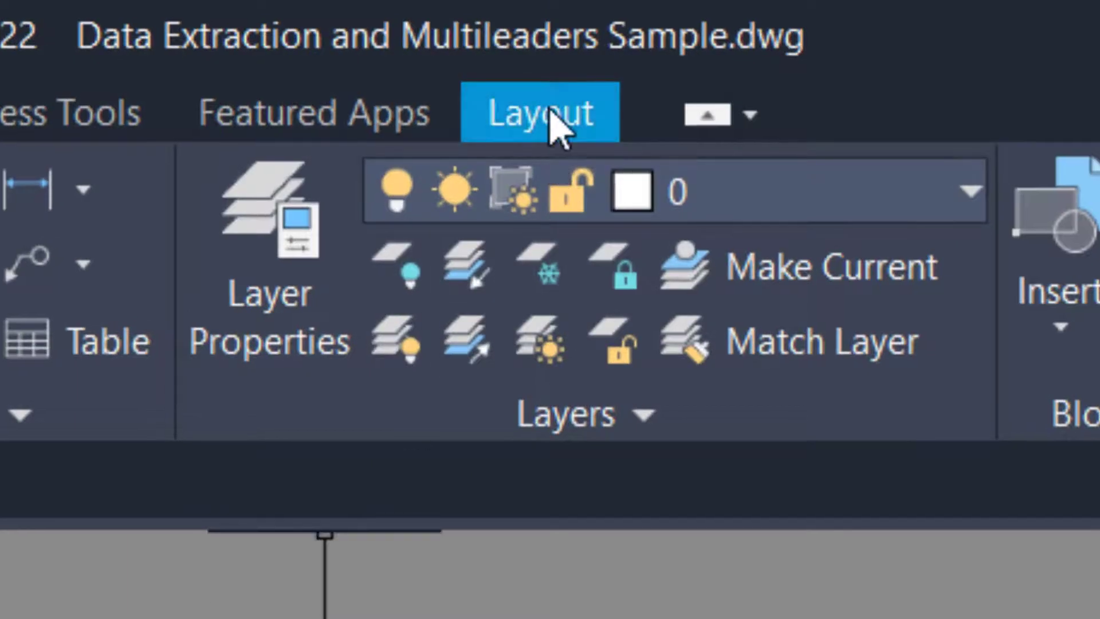
Draw a rectangular viewport from the sheet's upper left to just above the title block.
{"action": "left_click", "coordinate": [585, 130]}
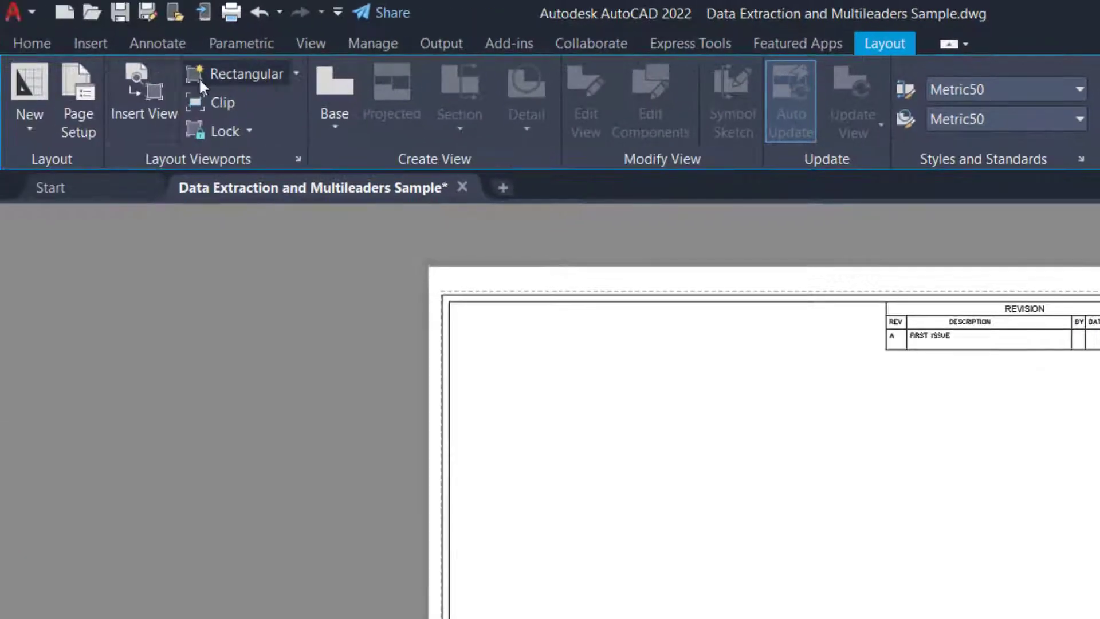
{"action": "left_click", "coordinate": [250, 73]}
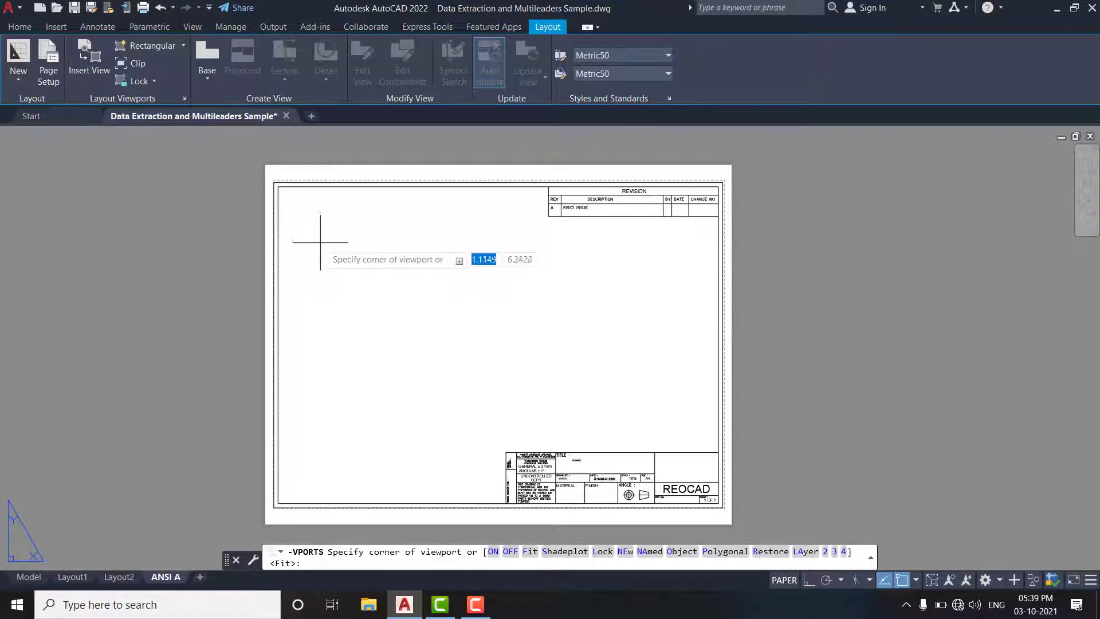
{"action": "left_click", "coordinate": [293, 219]}
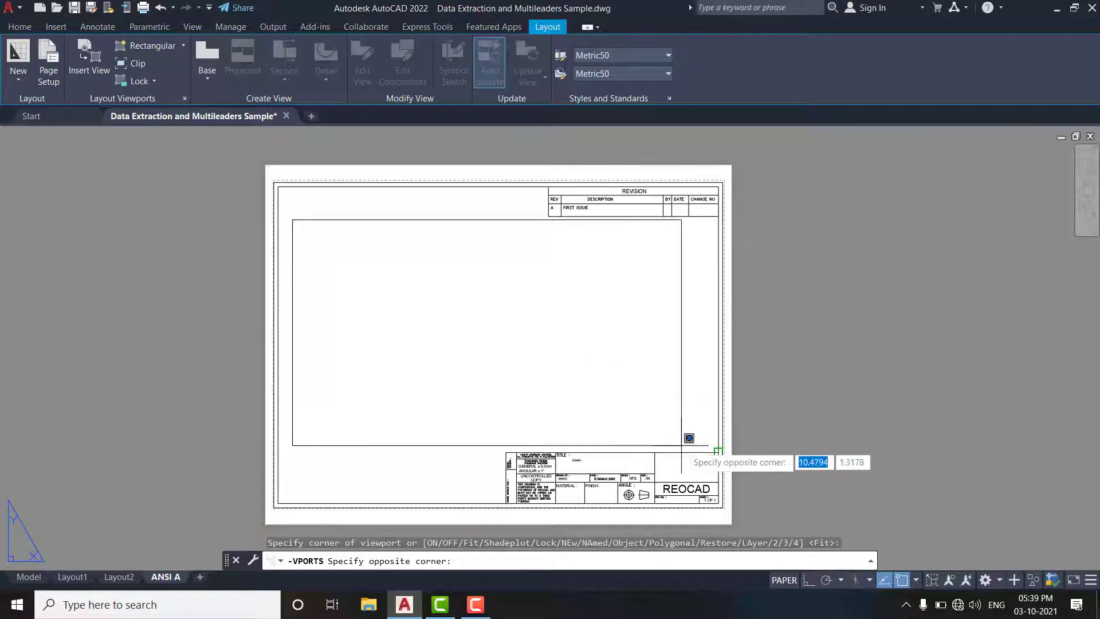
{"action": "scroll", "coordinate": [671, 443], "scroll_direction": "up", "scroll_amount": 4}
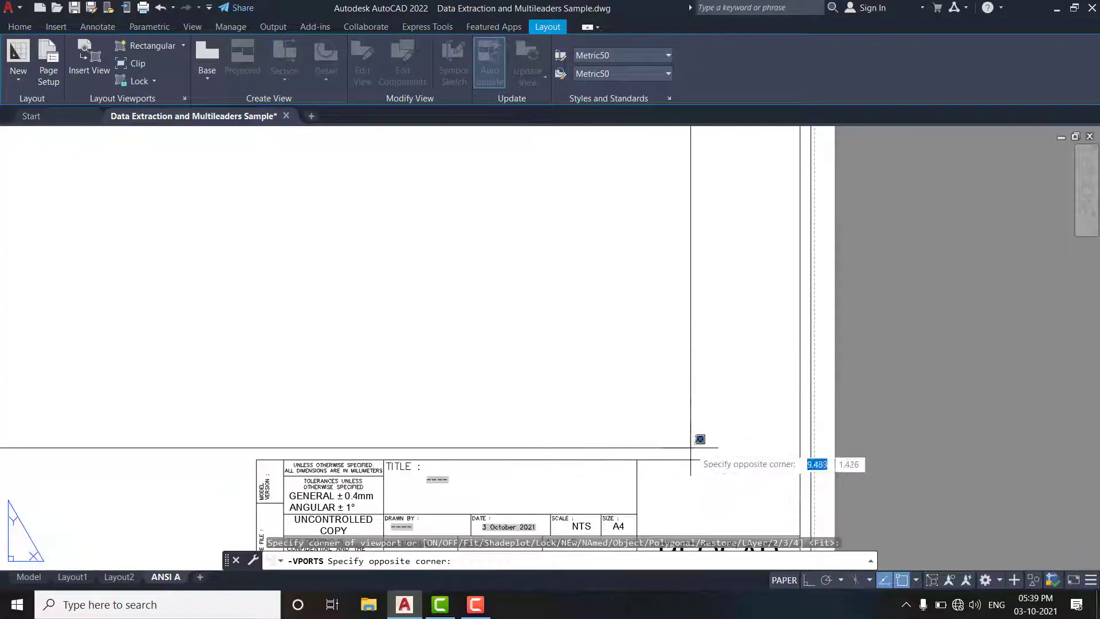
{"action": "left_click", "coordinate": [743, 441]}
{"action": "scroll", "coordinate": [510, 356], "scroll_direction": "down", "scroll_amount": 5}
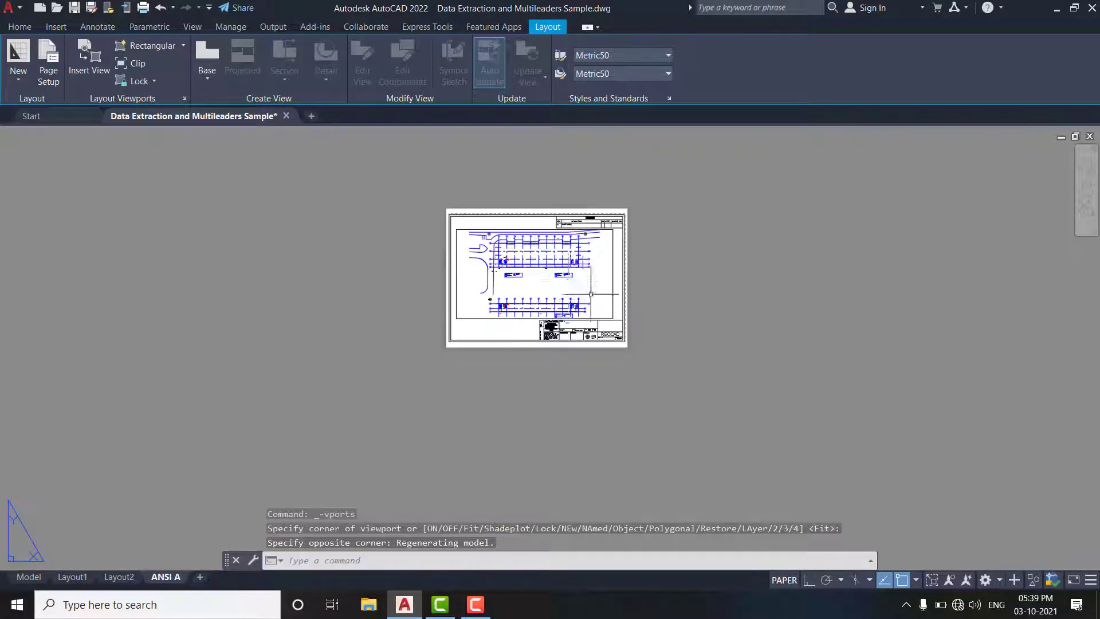
{"action": "scroll", "coordinate": [510, 356], "scroll_direction": "up", "scroll_amount": 5}
{"action": "scroll", "coordinate": [510, 355], "scroll_direction": "down", "scroll_amount": 2}
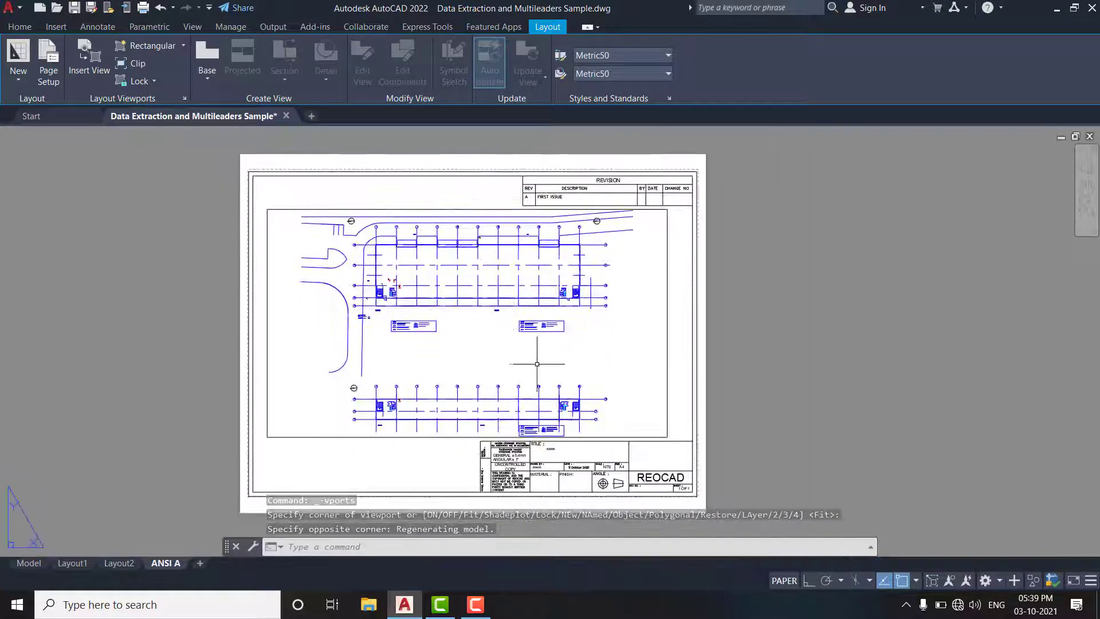
Run REGENALL so the floor plans display in the new viewport.
{"action": "type", "text": "rea"}
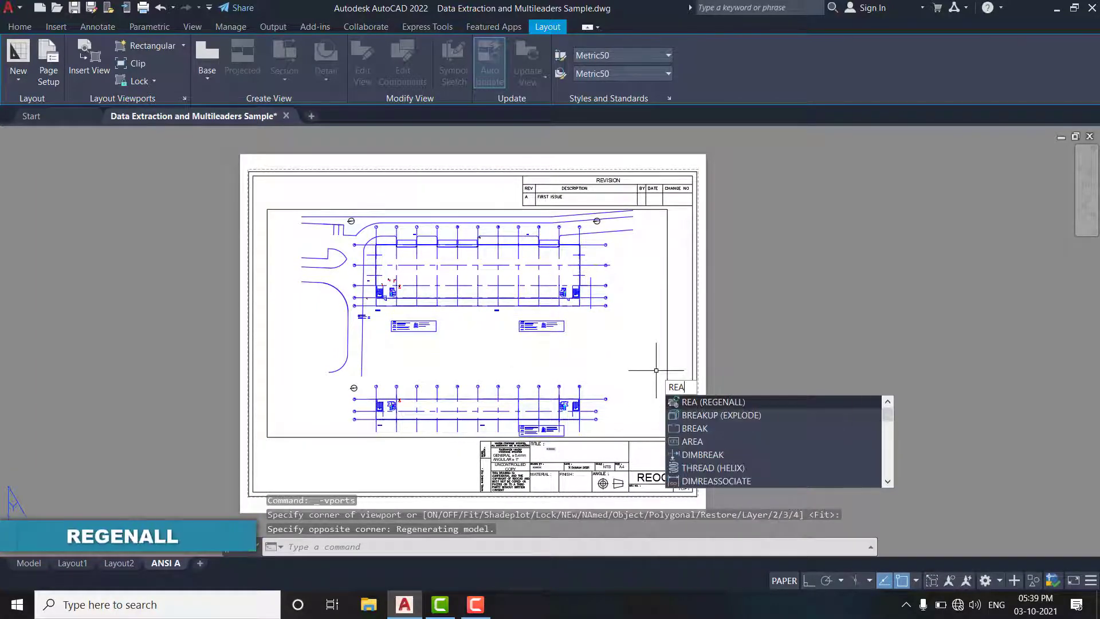
{"action": "type", "text": "g"}
{"action": "key", "text": "BackSpace"}
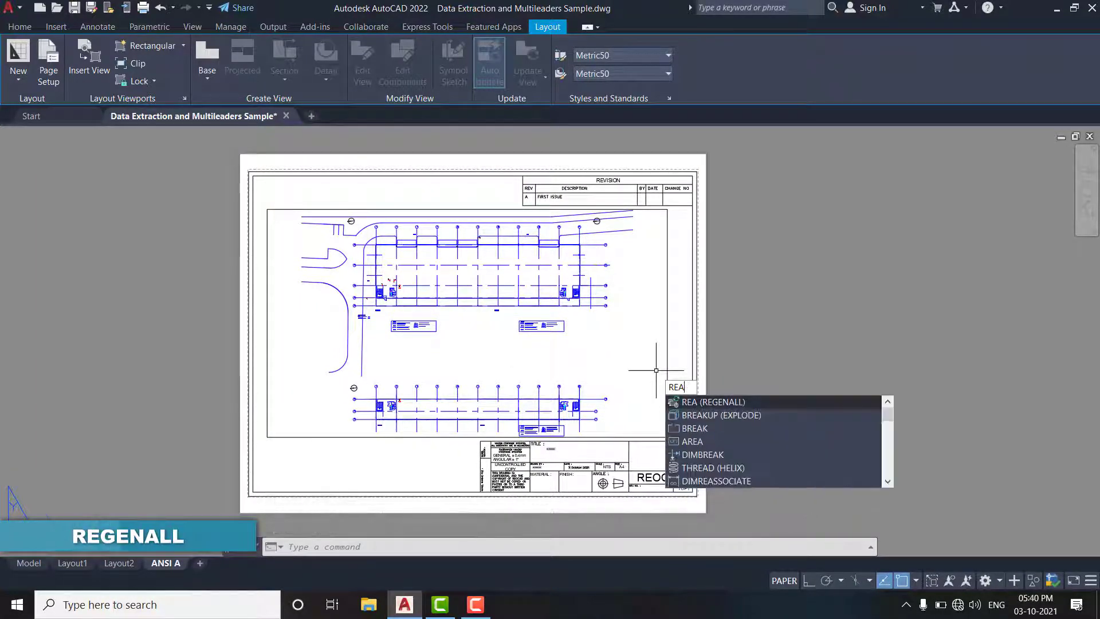
{"action": "key", "text": "Return"}
{"action": "scroll", "coordinate": [652, 383], "scroll_direction": "up", "scroll_amount": 5}
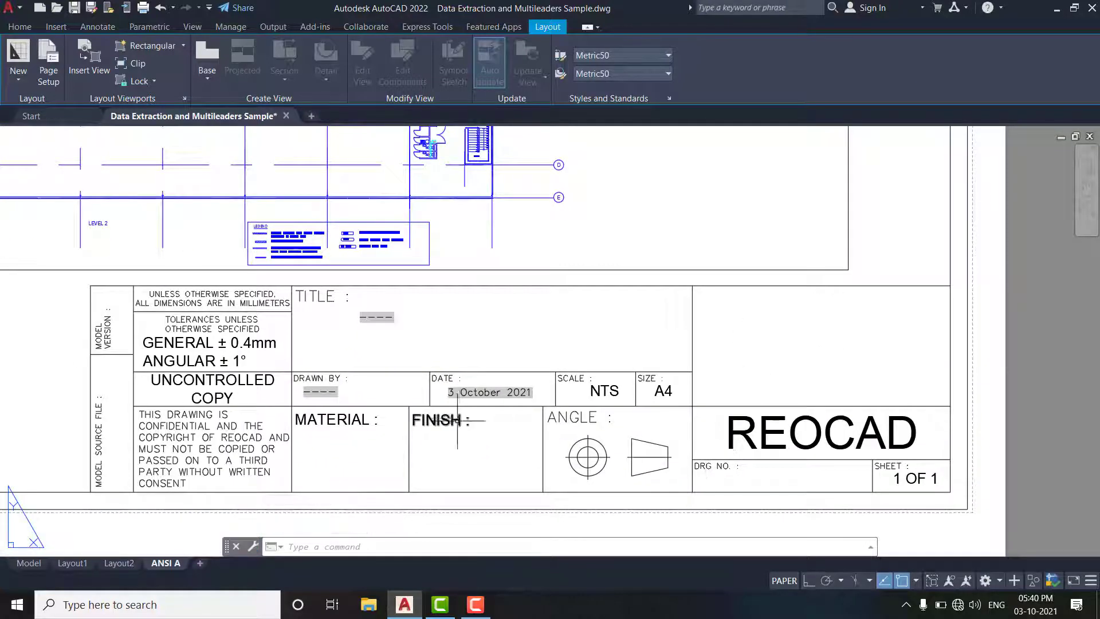
{"action": "scroll", "coordinate": [457, 420], "scroll_direction": "down", "scroll_amount": 2}
{"action": "scroll", "coordinate": [482, 358], "scroll_direction": "up", "scroll_amount": 2}
{"action": "scroll", "coordinate": [484, 418], "scroll_direction": "down", "scroll_amount": 5}
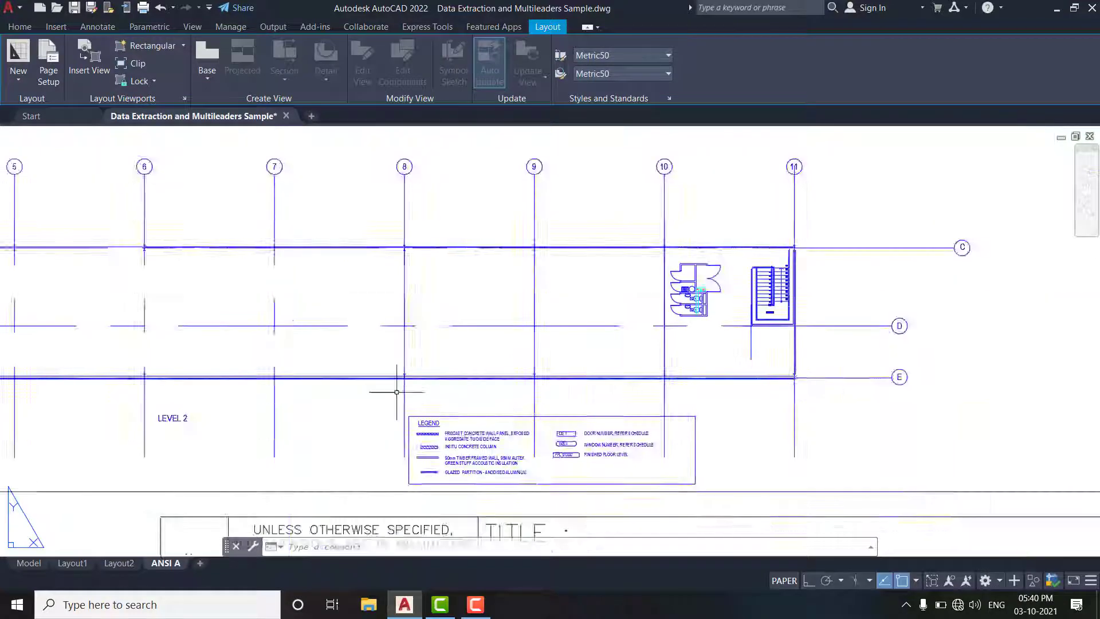
{"action": "scroll", "coordinate": [704, 412], "scroll_direction": "down", "scroll_amount": 5}
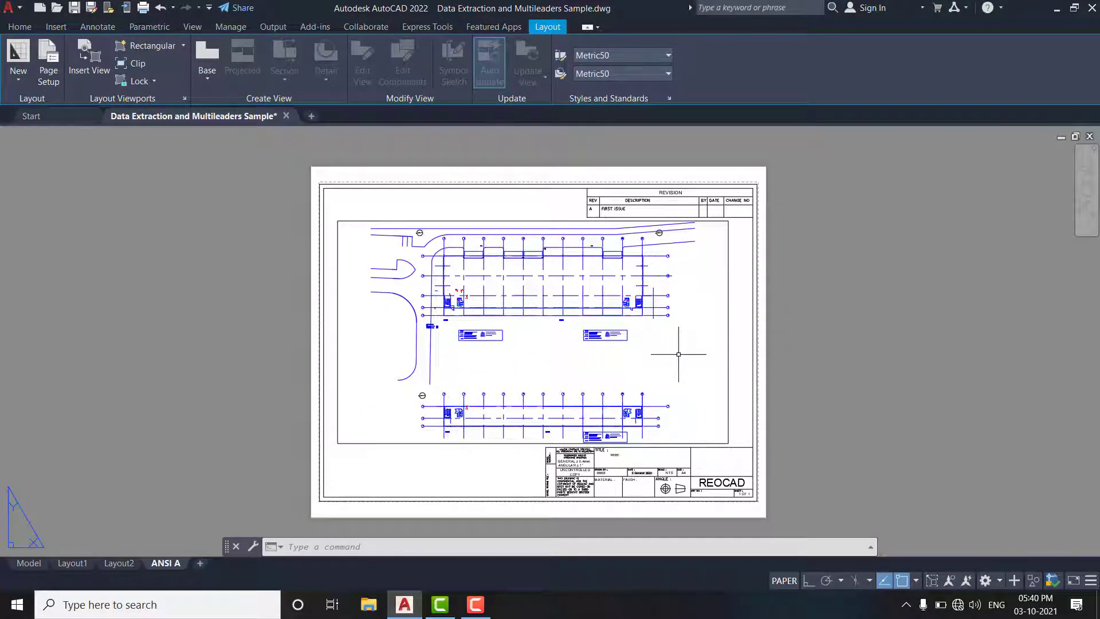
{"action": "type", "text": "x"}
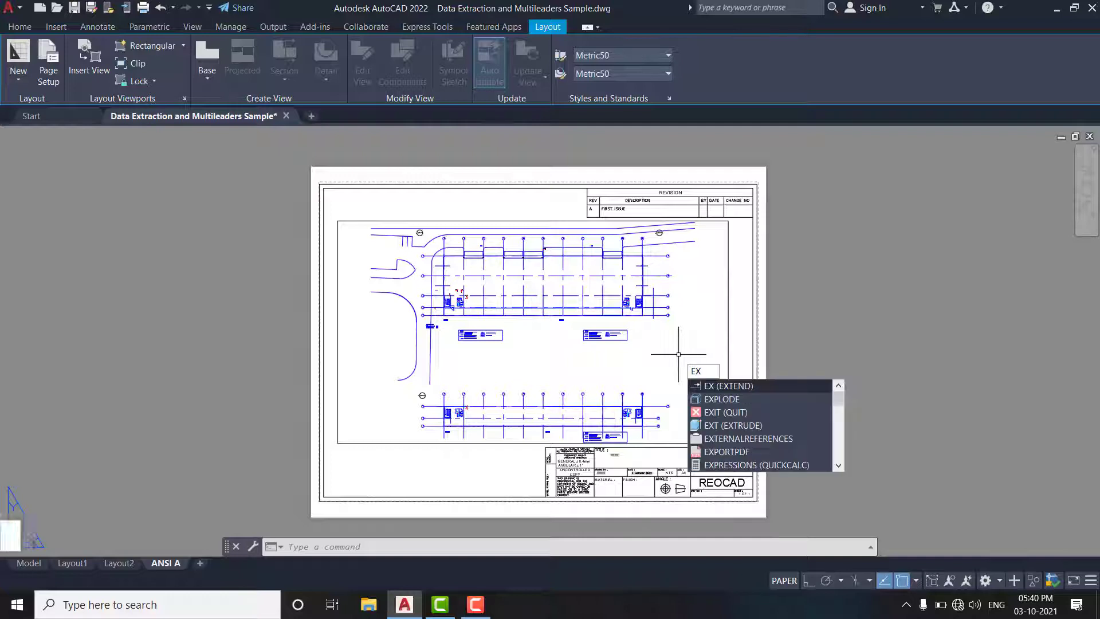
{"action": "type", "text": "po"}
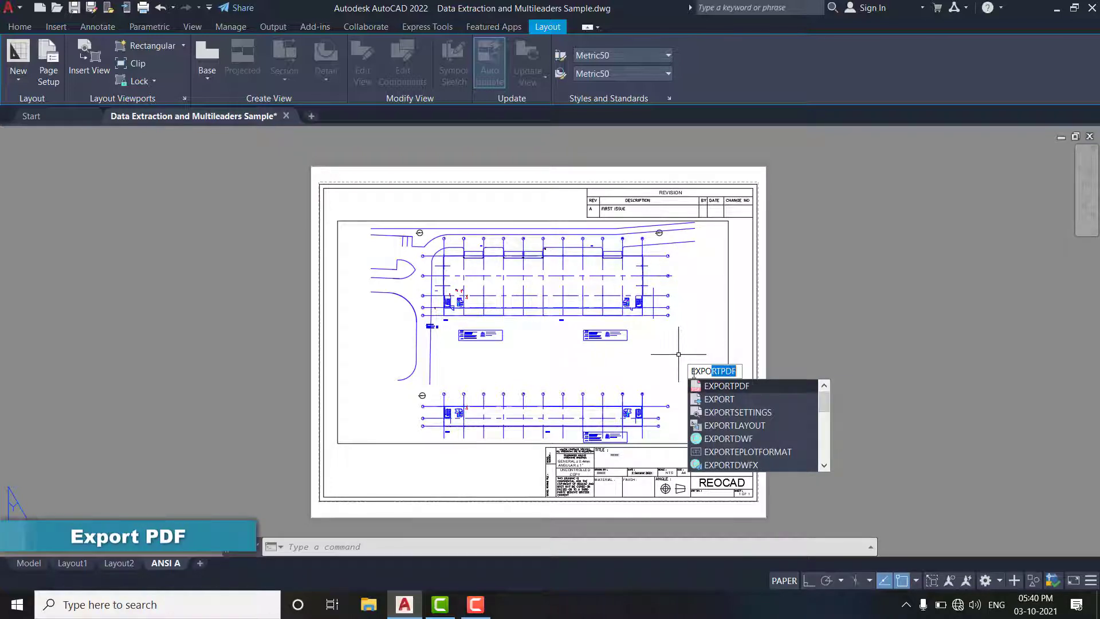
Save Data Extraction and Multileaders Sample.pdf to the Desktop with the General Documentation preset.
{"action": "left_click", "coordinate": [751, 388]}
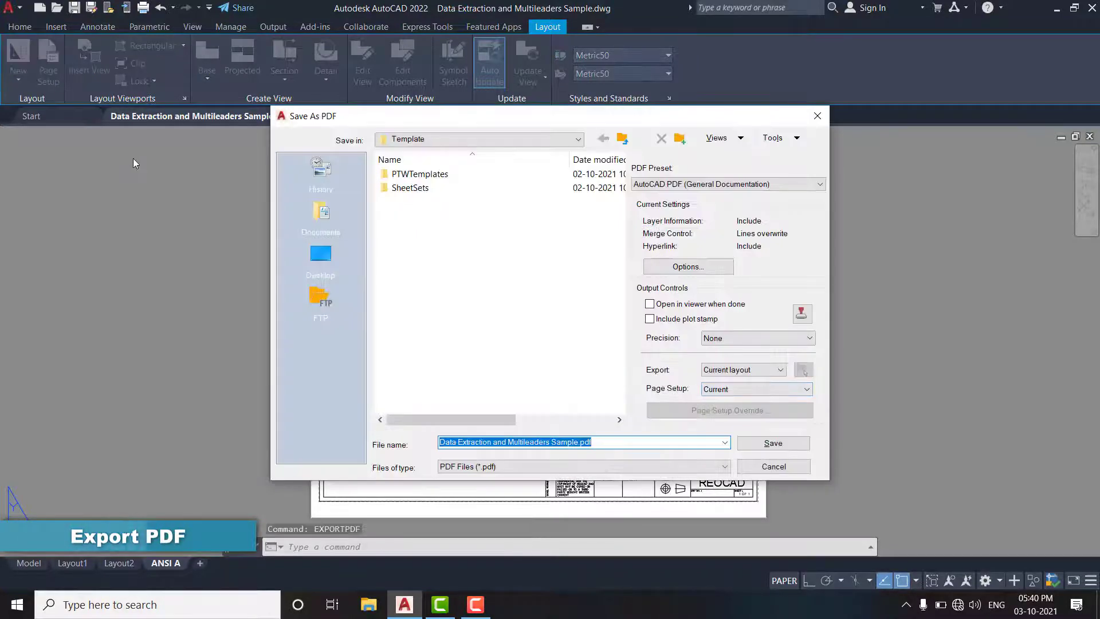
{"action": "left_click", "coordinate": [322, 257]}
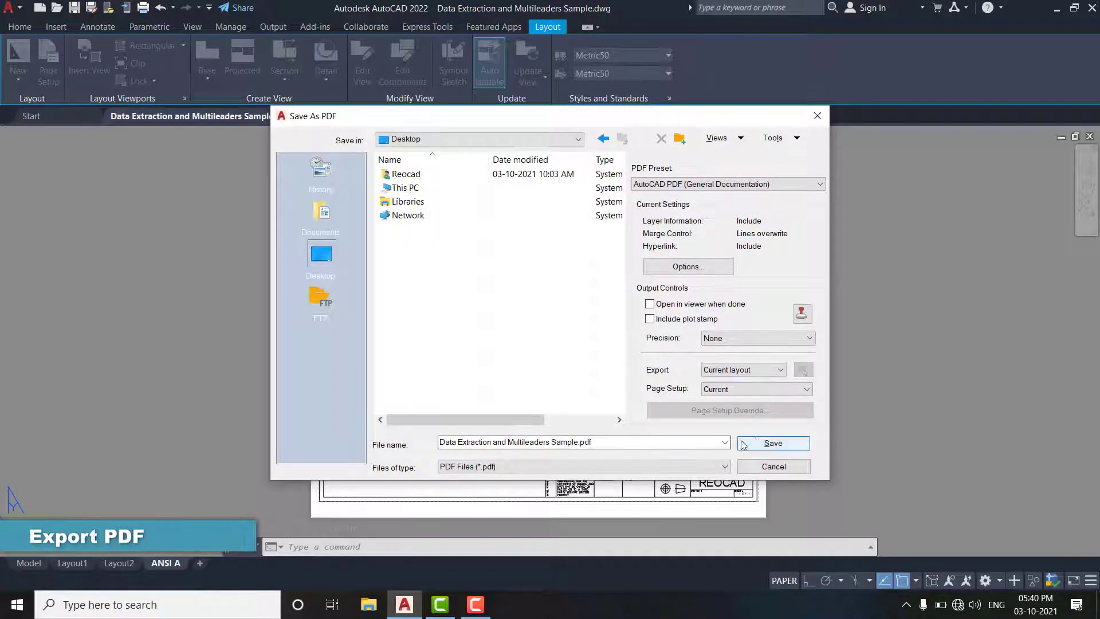
{"action": "left_click", "coordinate": [784, 183]}
{"action": "left_click", "coordinate": [784, 182]}
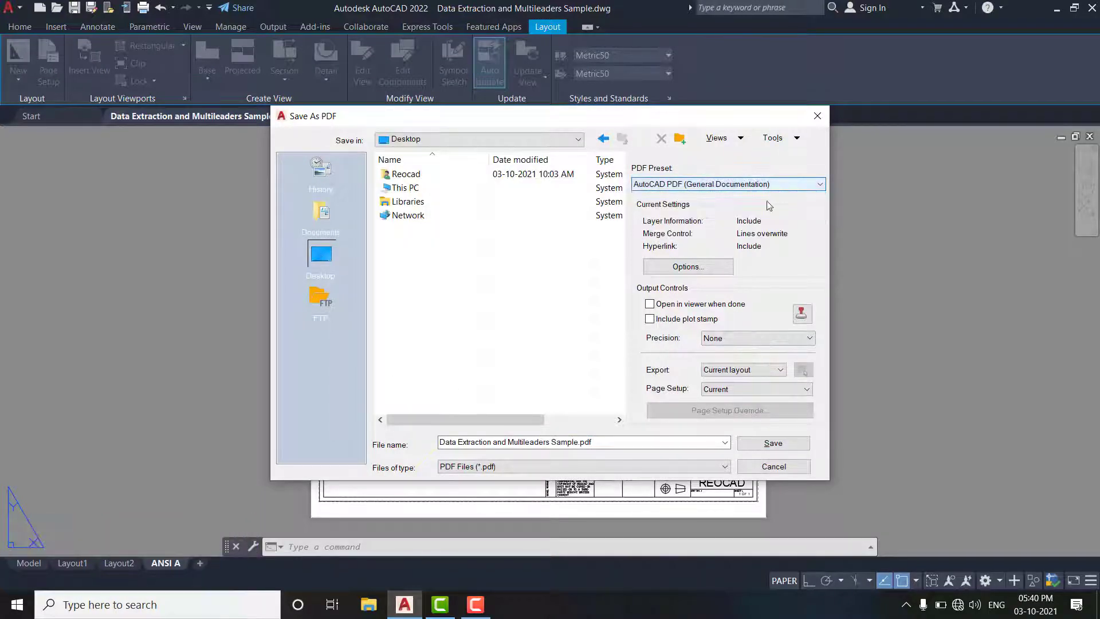
{"action": "left_click", "coordinate": [739, 340]}
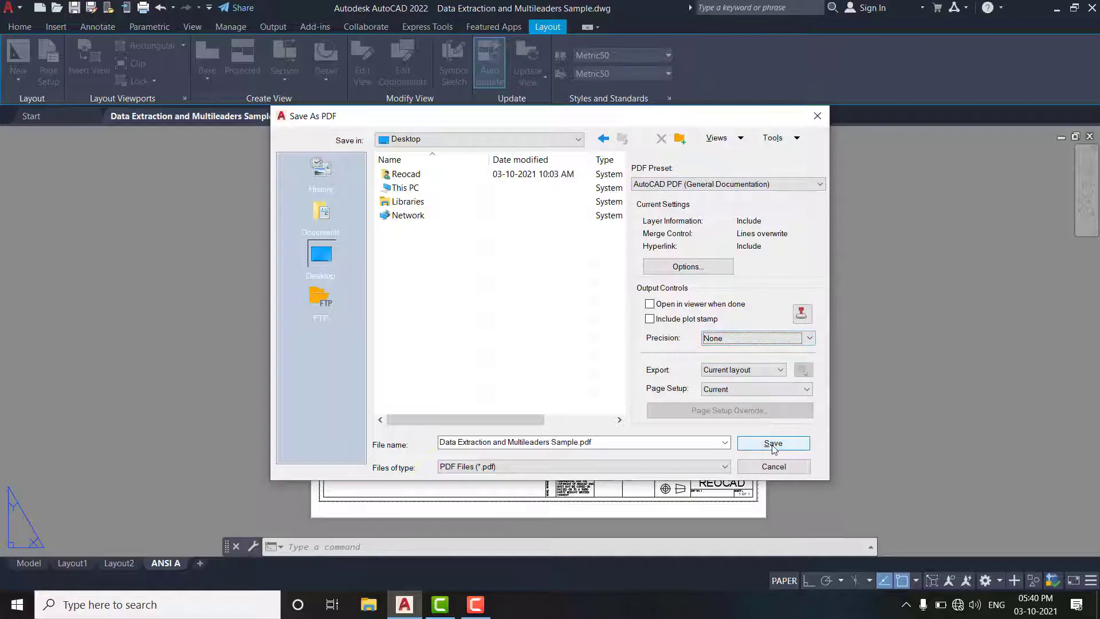
{"action": "left_click", "coordinate": [772, 445]}
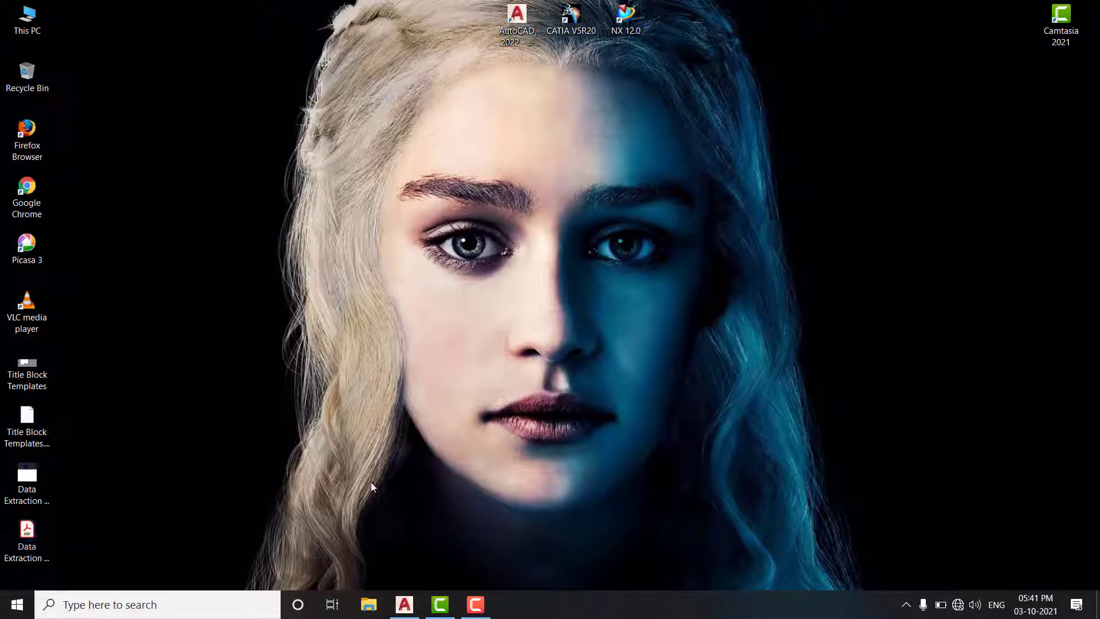
Open 'Data Extraction and Multileaders Sample.pdf' in Acrobat Reader and close the comments pane and notice.
{"action": "left_click", "coordinate": [409, 598]}
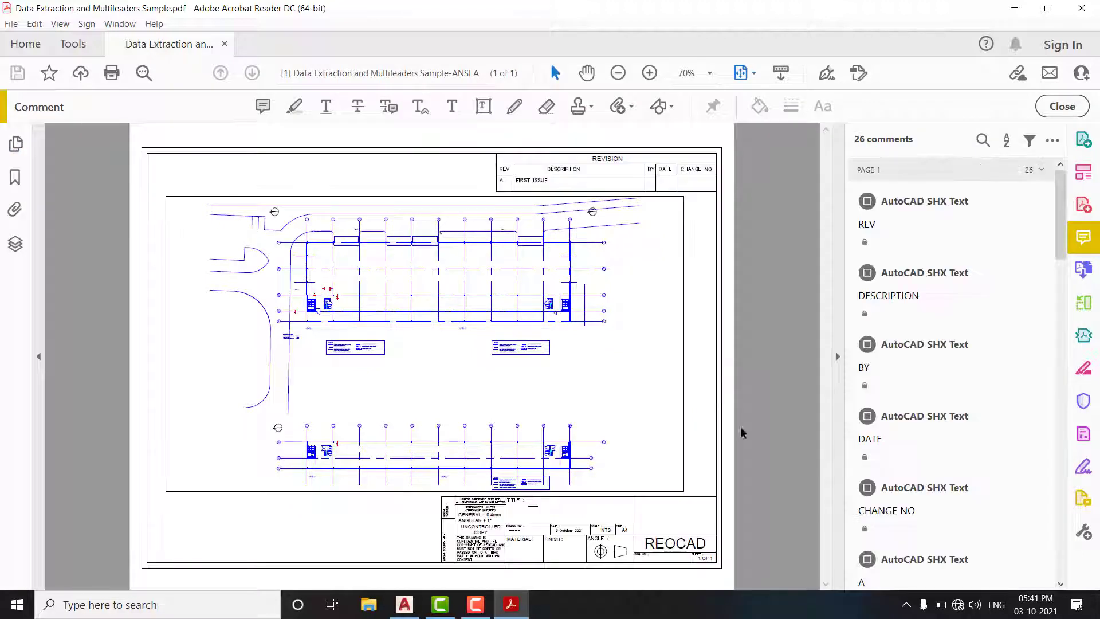
{"action": "left_click", "coordinate": [1061, 106]}
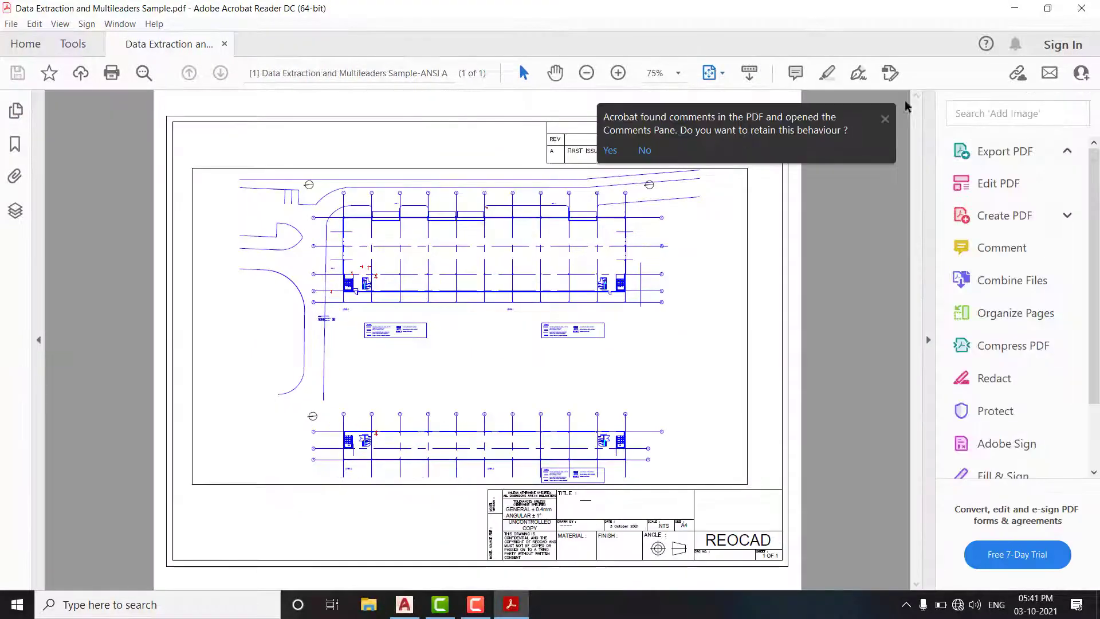
{"action": "left_click", "coordinate": [886, 119]}
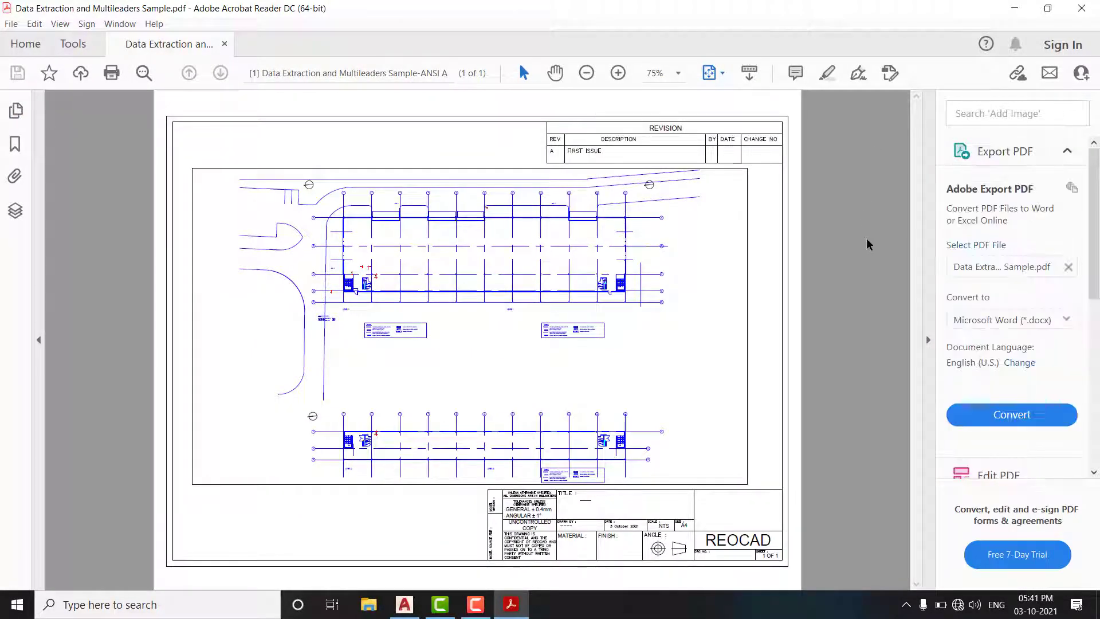